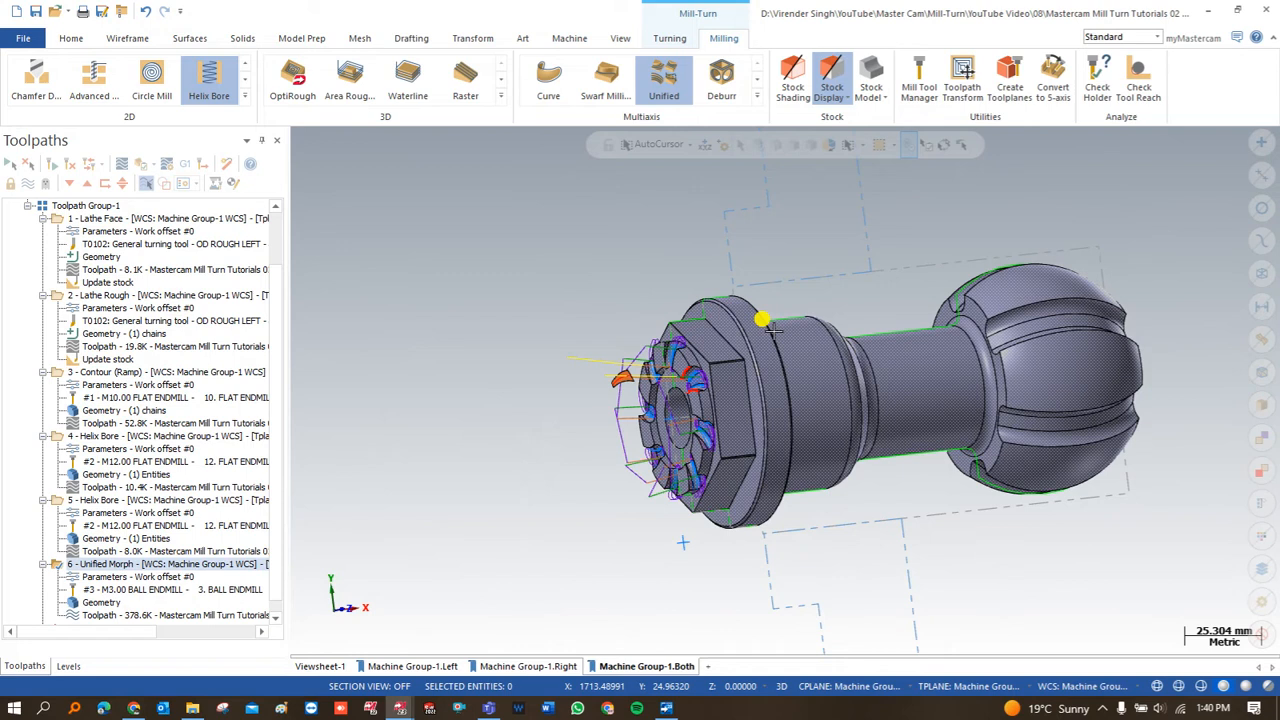
Examine the second Helix Bore and Unified Morph toolpaths on the slotted hex end of the part in the right spindle.
middle_click_drag(768, 355, 790, 362)
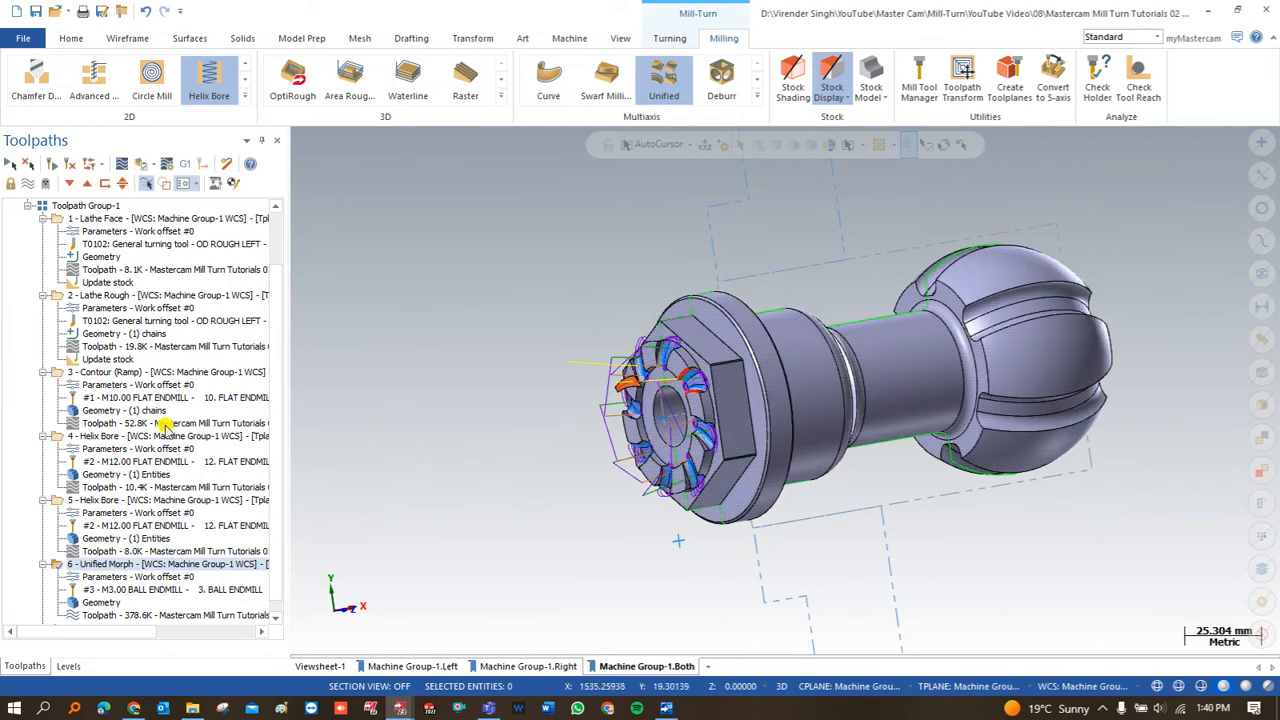
left_click(80, 500)
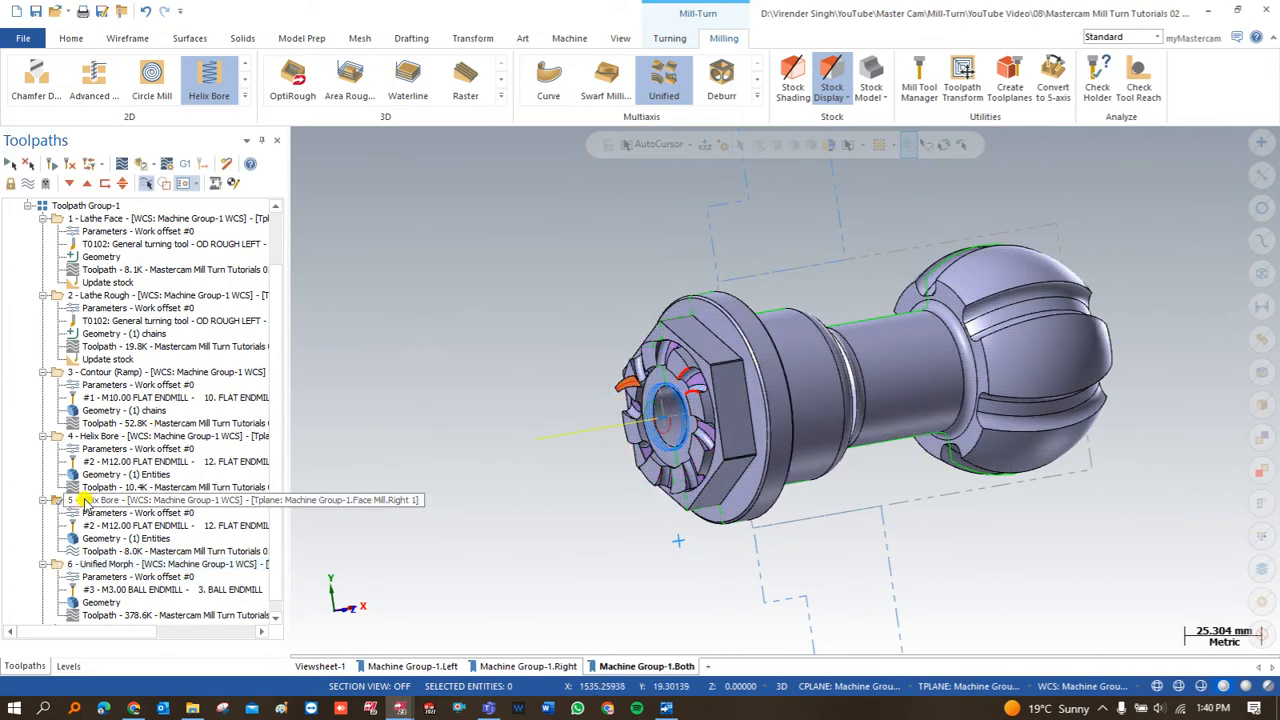
left_click(60, 566)
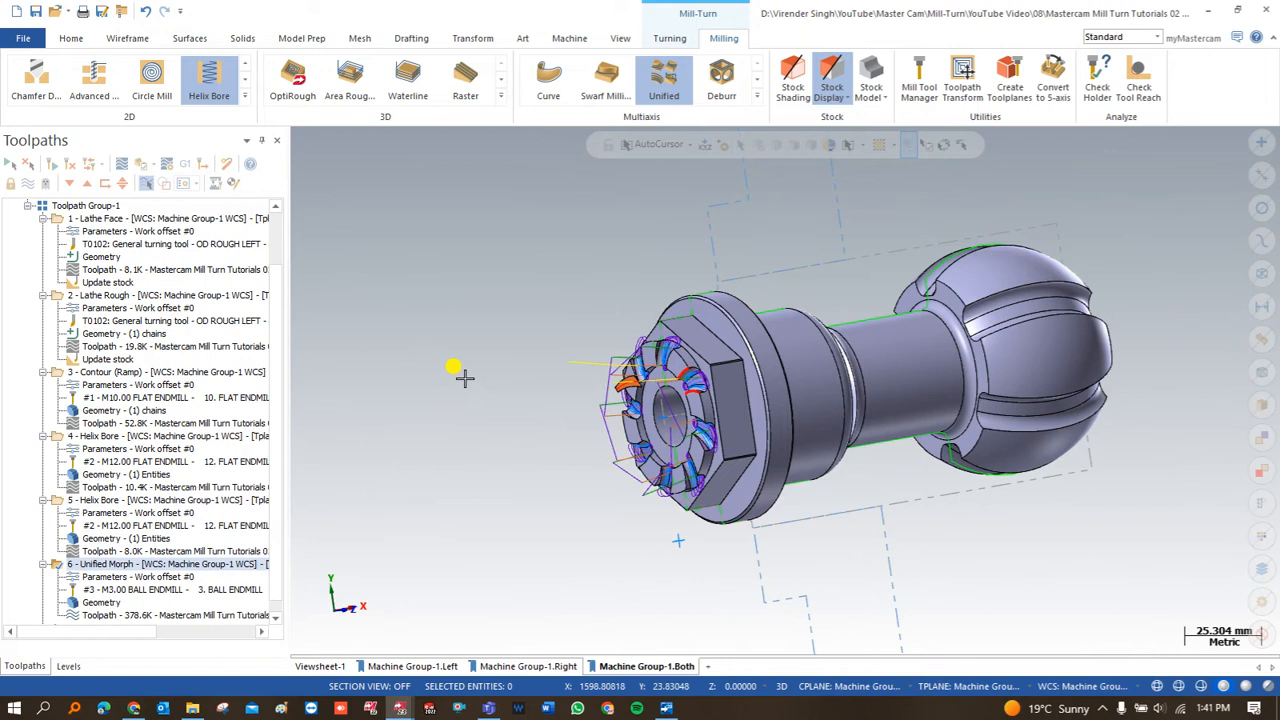
scroll(737, 437, "up", 4)
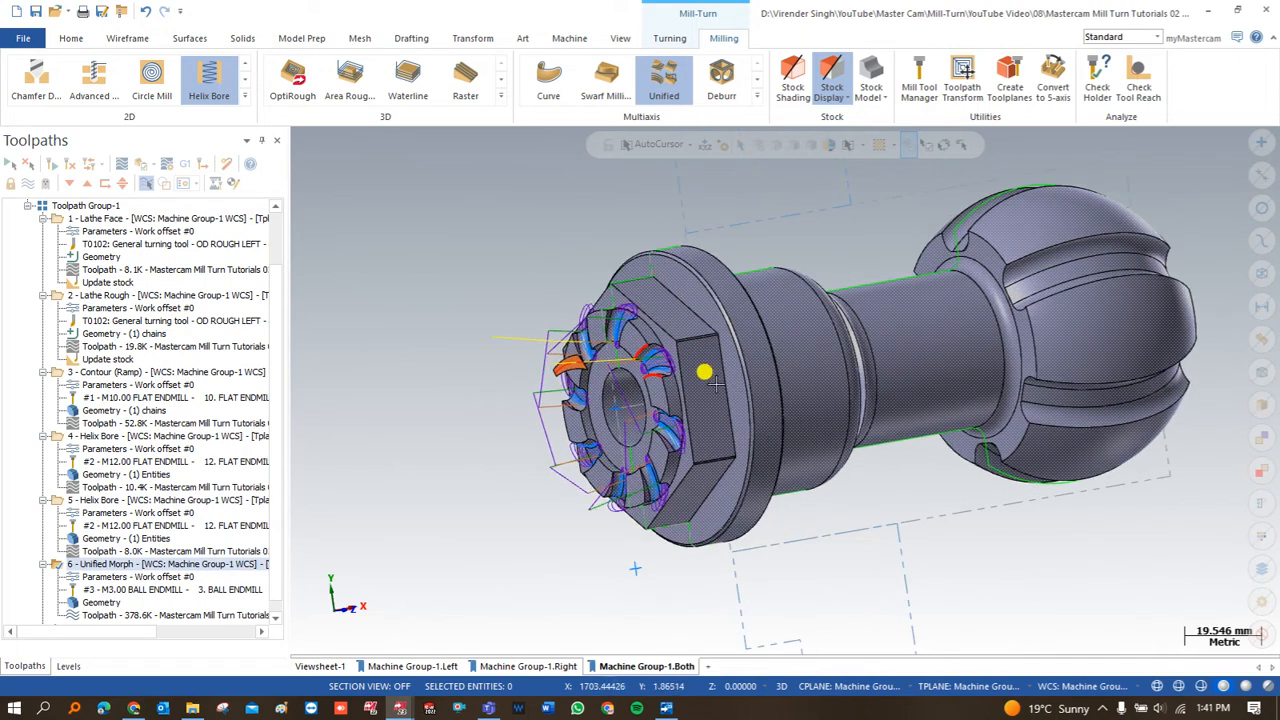
scroll(632, 370, "down", 2)
scroll(555, 310, "up", 3)
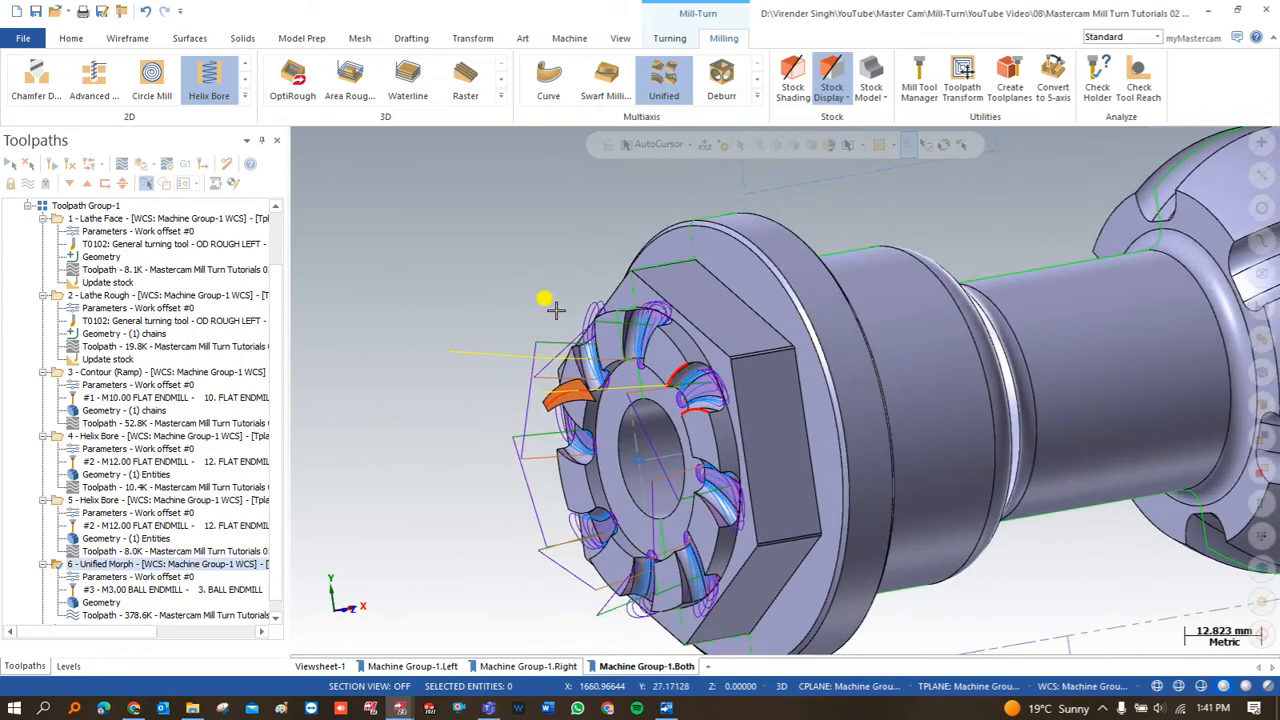
scroll(565, 330, "down", 3)
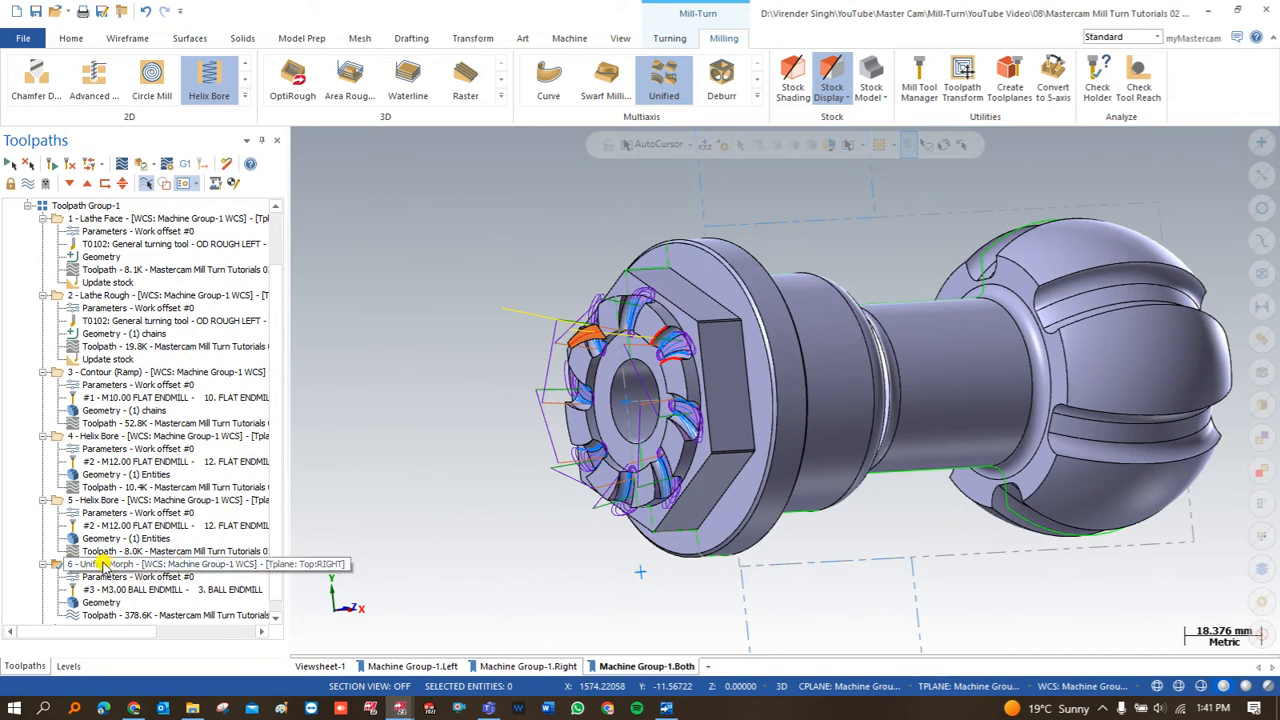
scroll(714, 371, "up", 3)
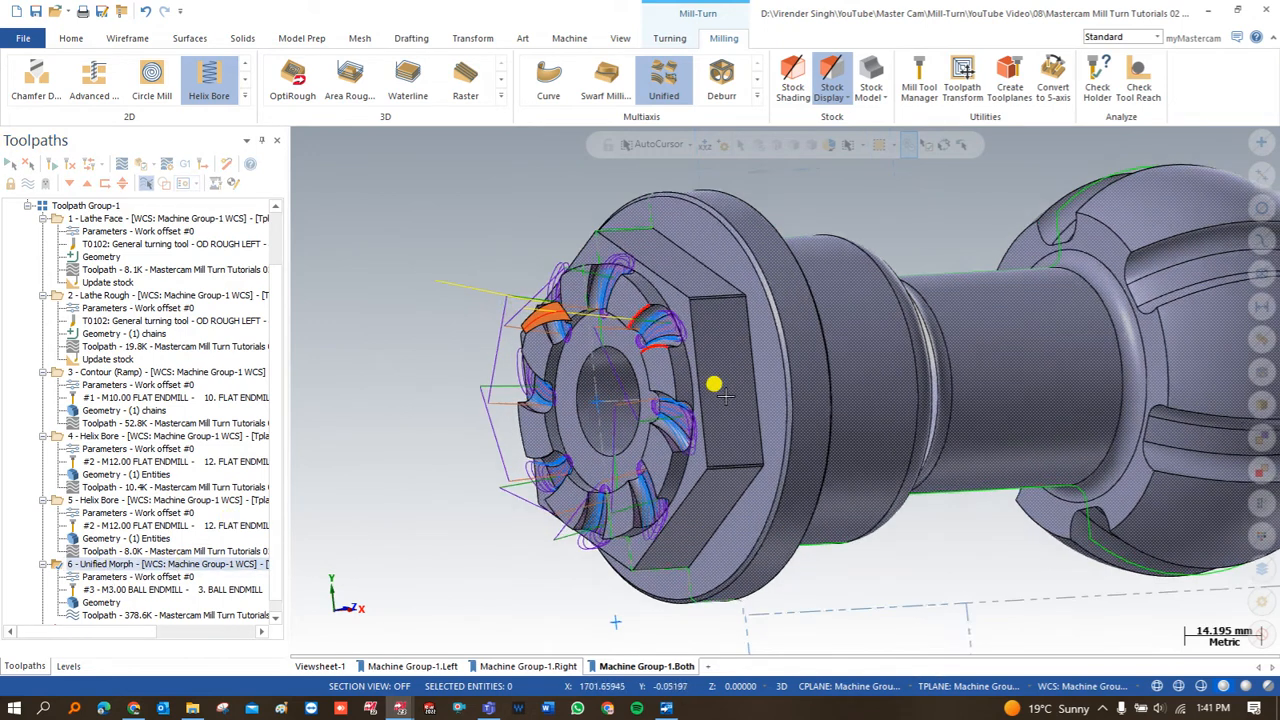
scroll(663, 357, "down", 5)
scroll(665, 352, "up", 2)
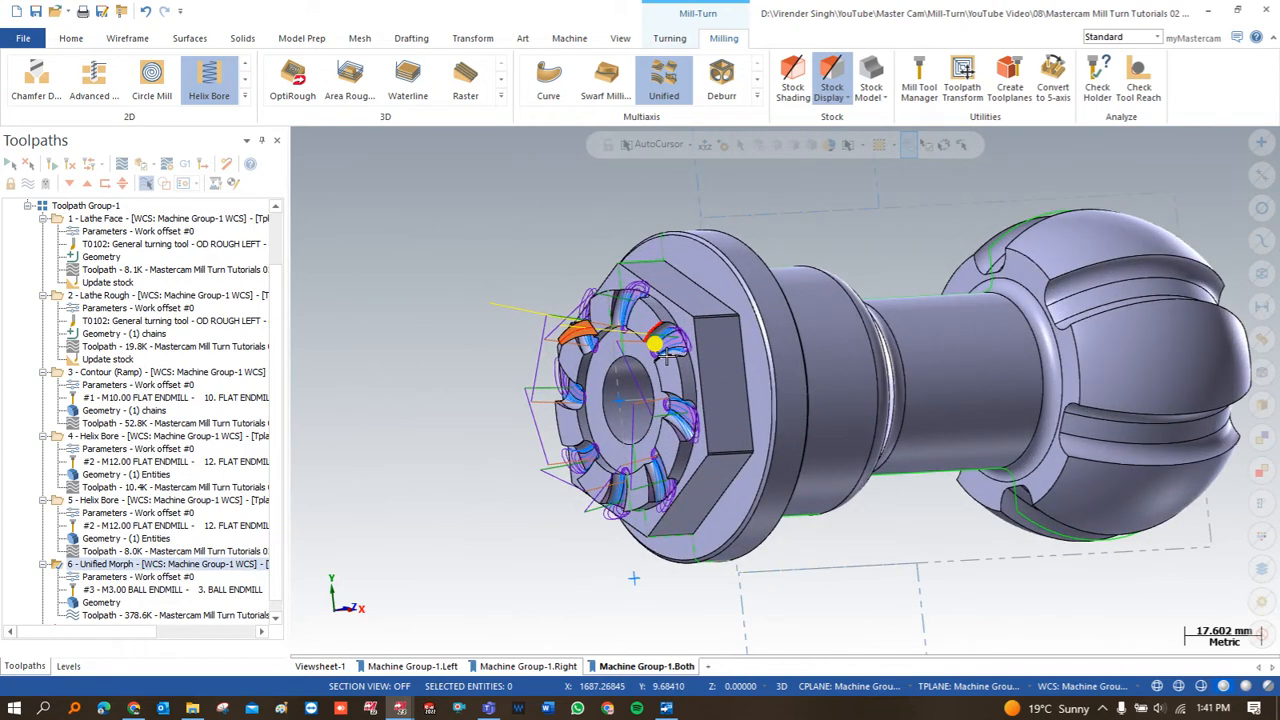
scroll(665, 352, "up", 1)
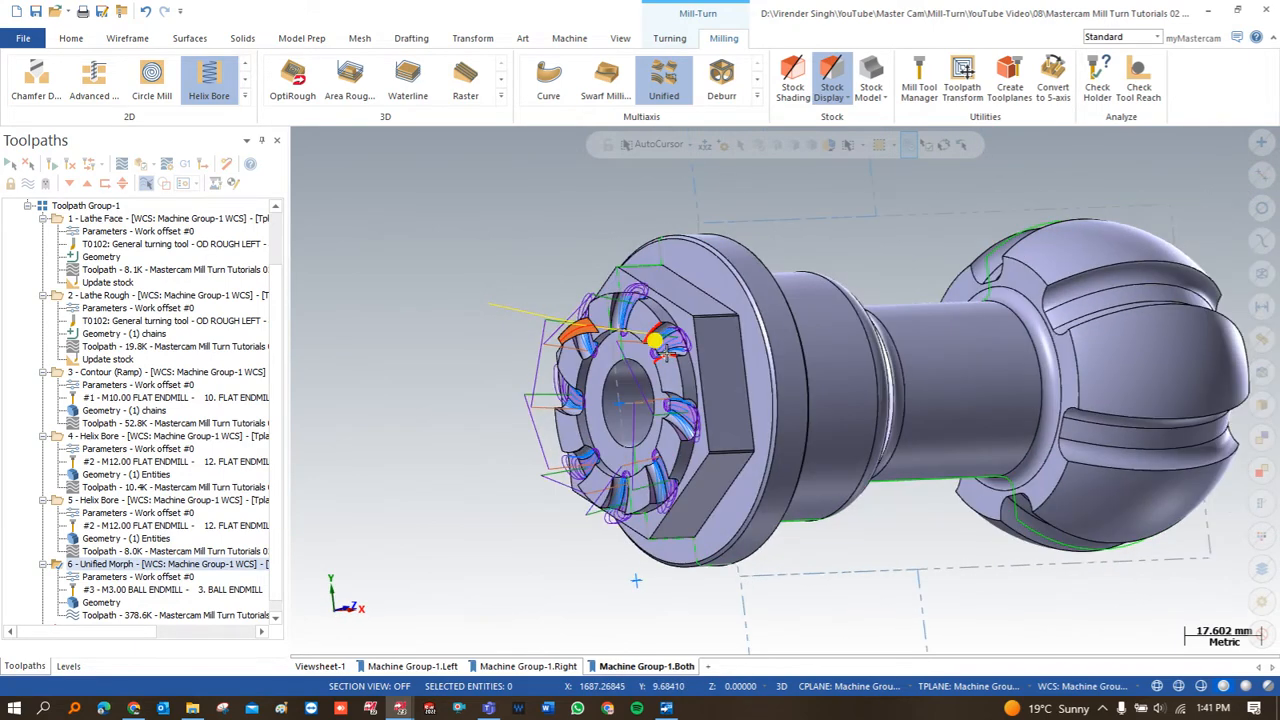
scroll(630, 290, "up", 2)
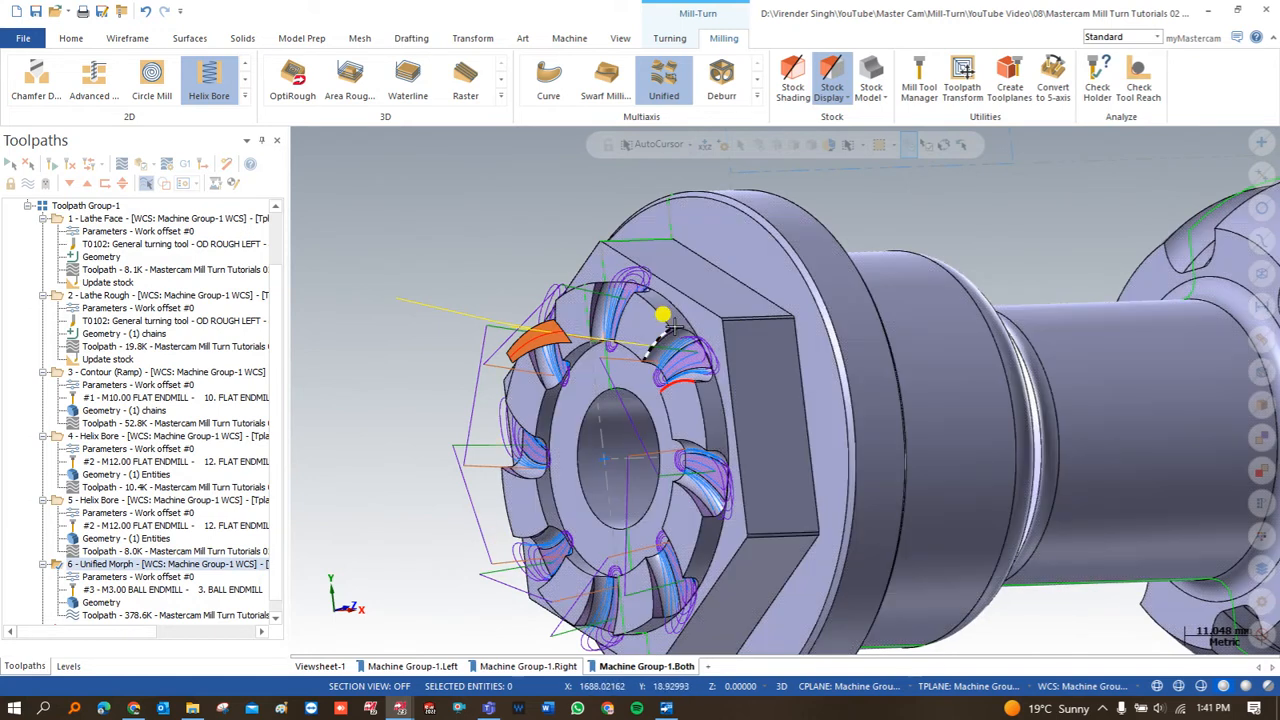
scroll(688, 316, "down", 1)
Switch to the flat XY view and compare the part's positions in the right and left spindles.
right_click(452, 232)
left_click(486, 316)
scroll(900, 400, "down", 8)
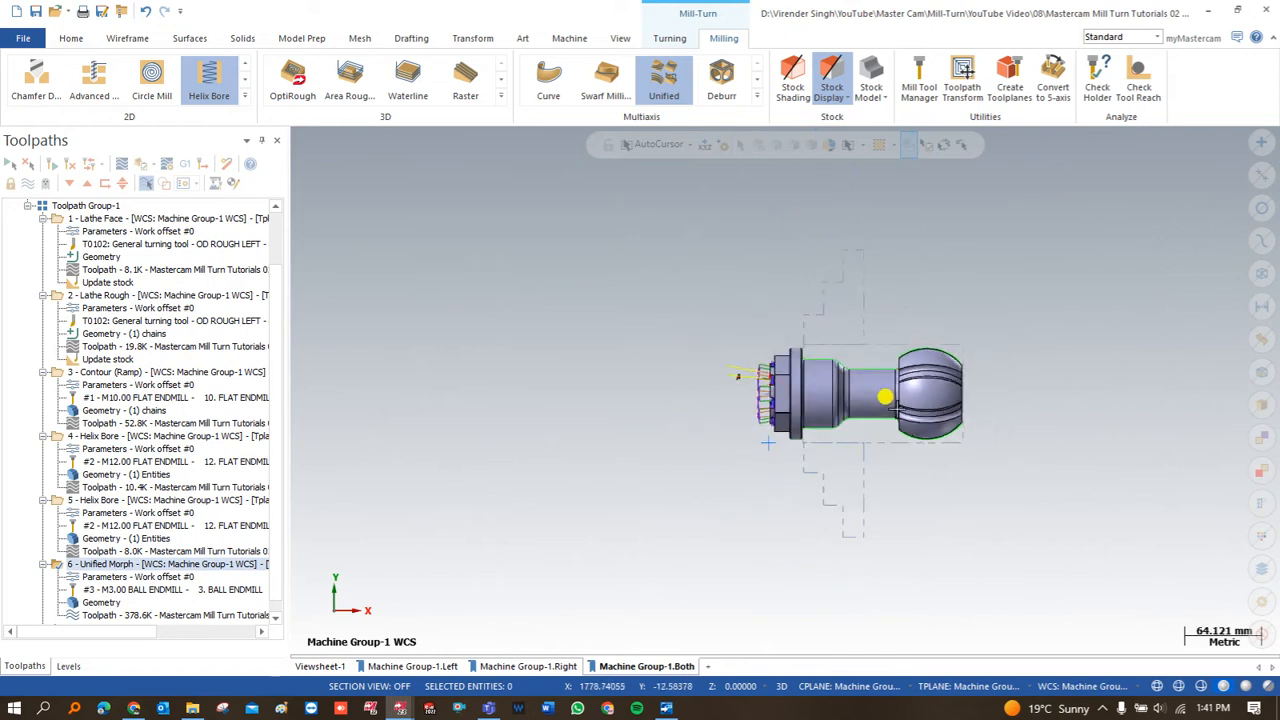
scroll(950, 397, "down", 2)
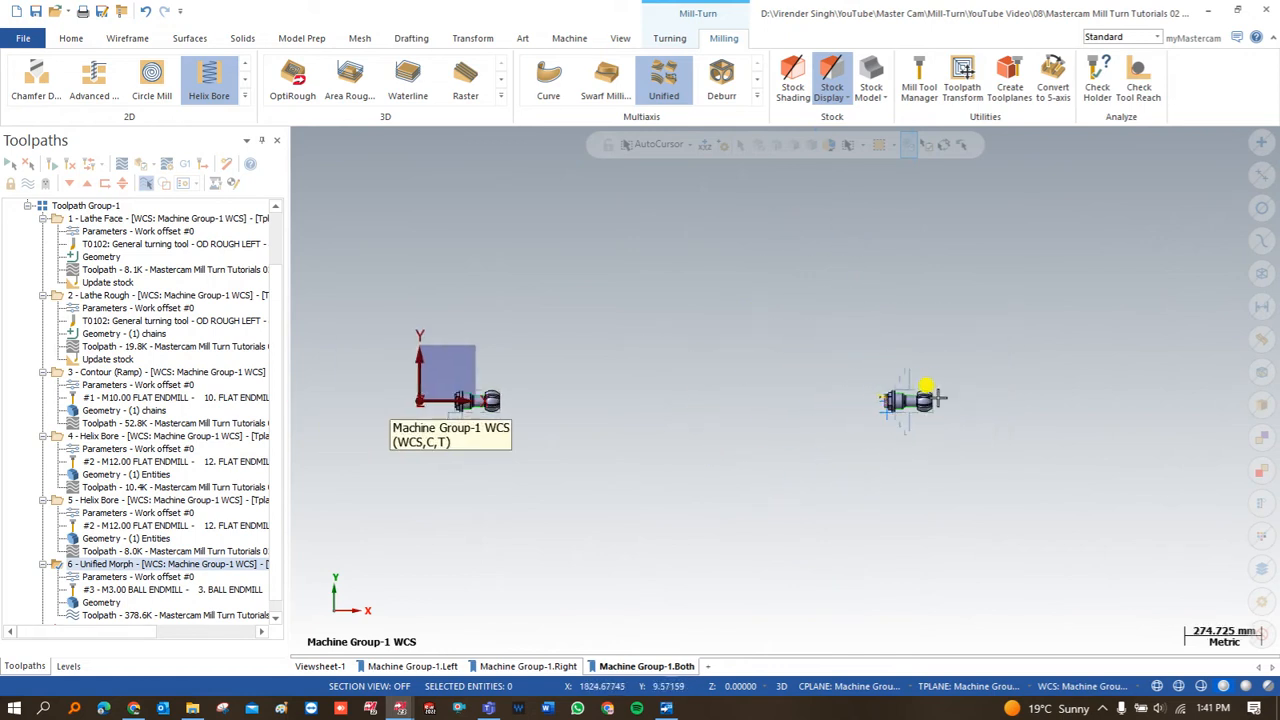
scroll(710, 413, "up", 1)
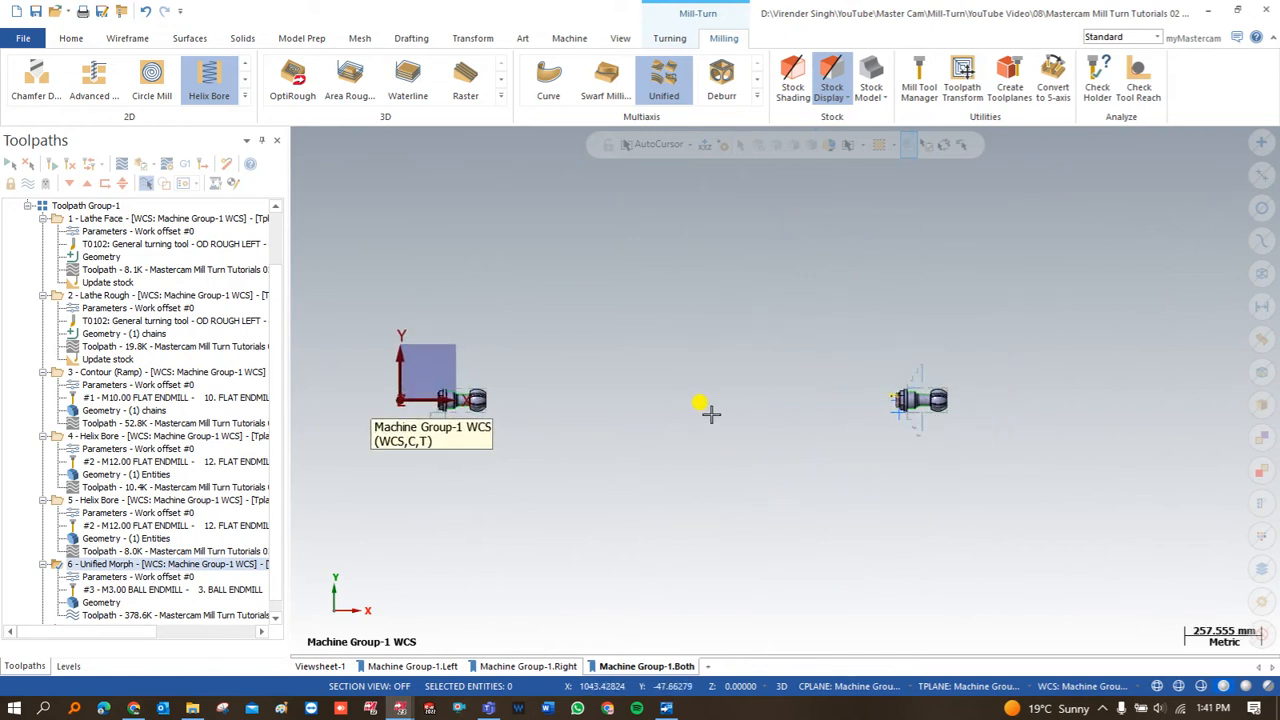
scroll(914, 392, "up", 2)
scroll(918, 392, "down", 2)
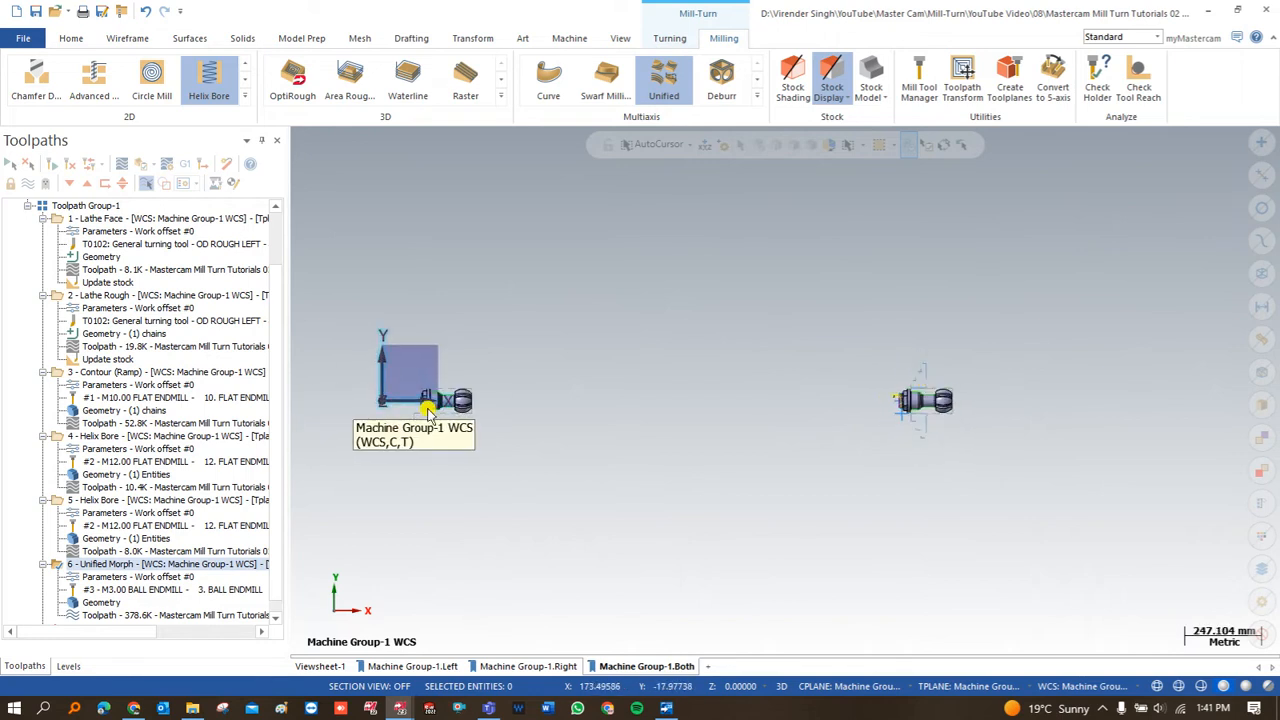
scroll(447, 400, "up", 2)
scroll(450, 404, "up", 8)
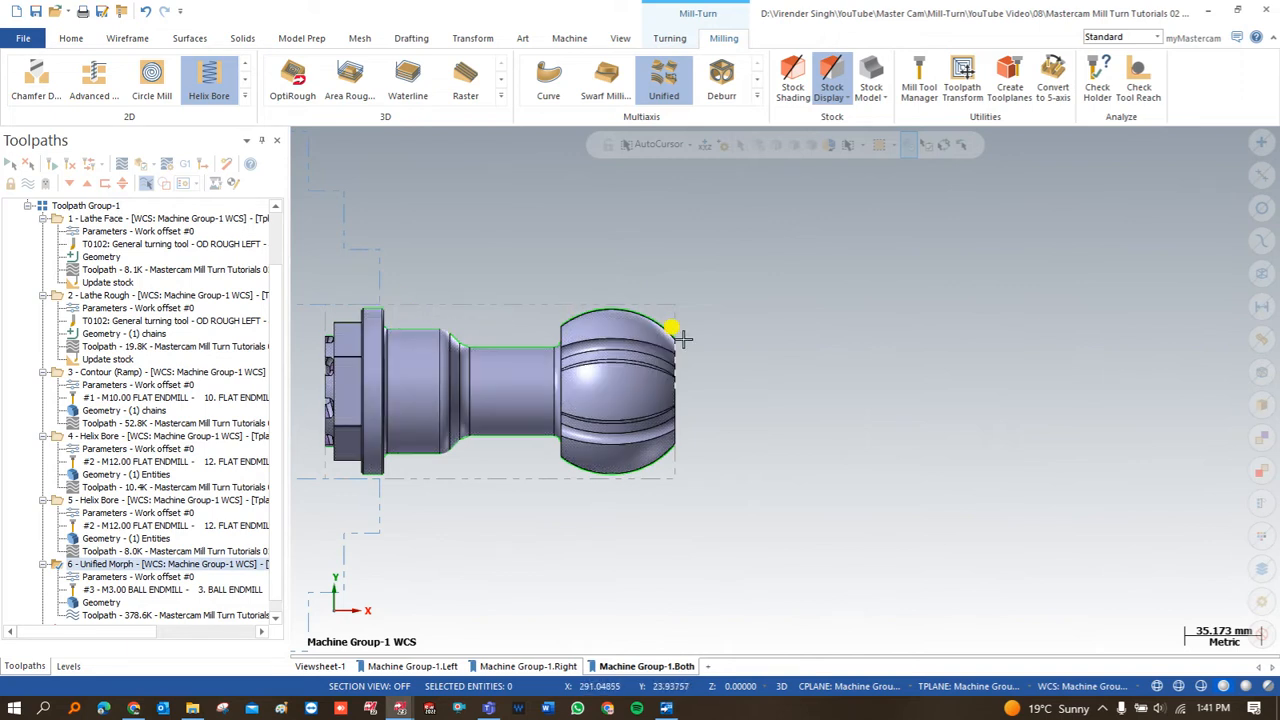
scroll(683, 339, "down", 5)
scroll(498, 335, "up", 3)
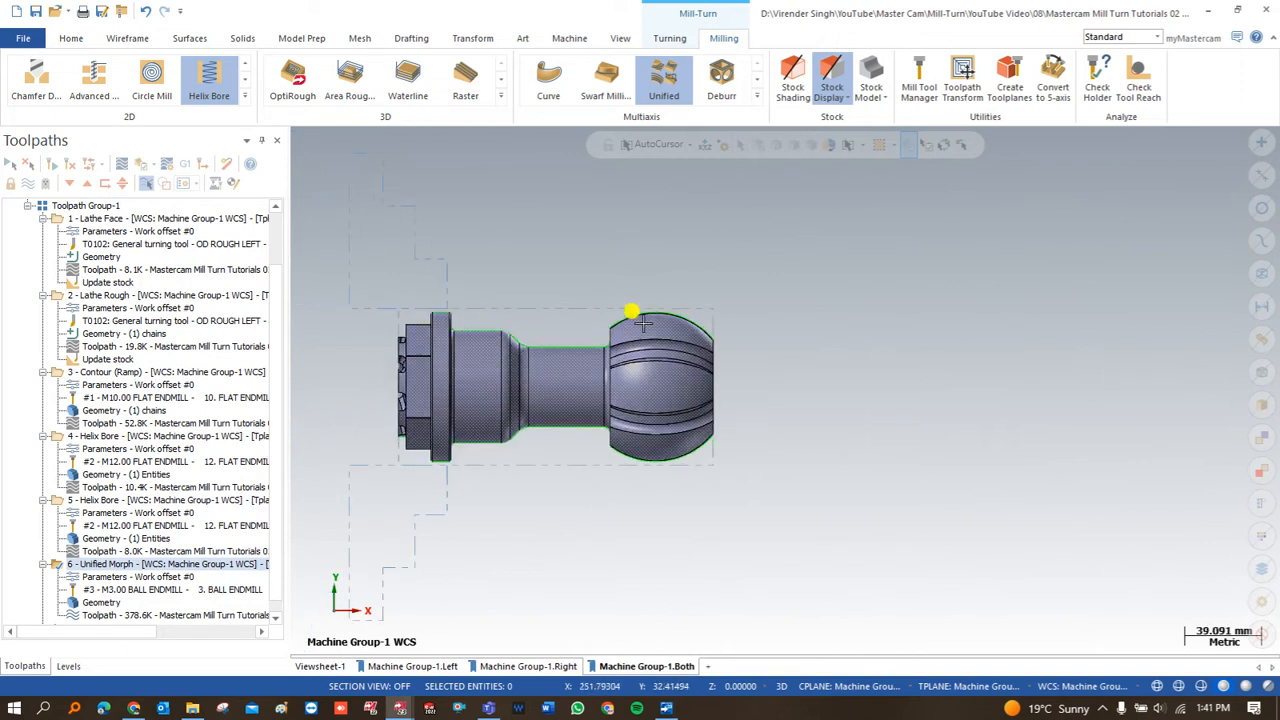
scroll(470, 375, "down", 3)
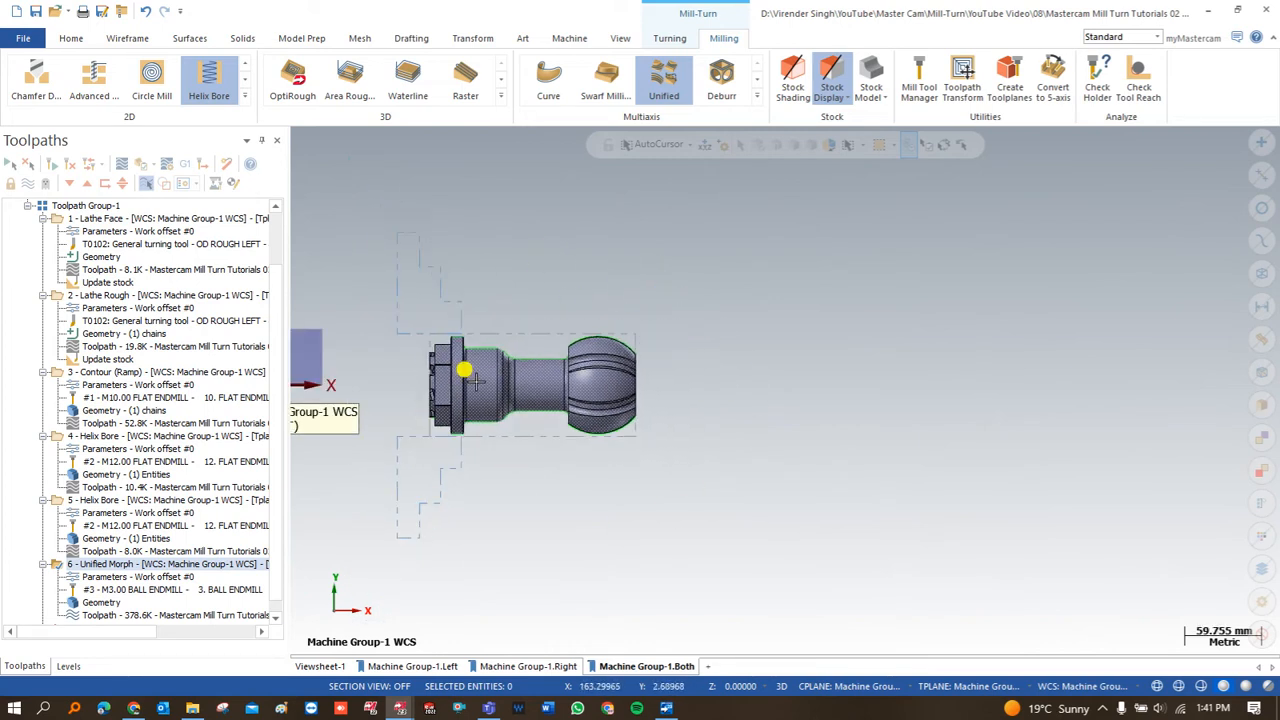
scroll(464, 375, "down", 6)
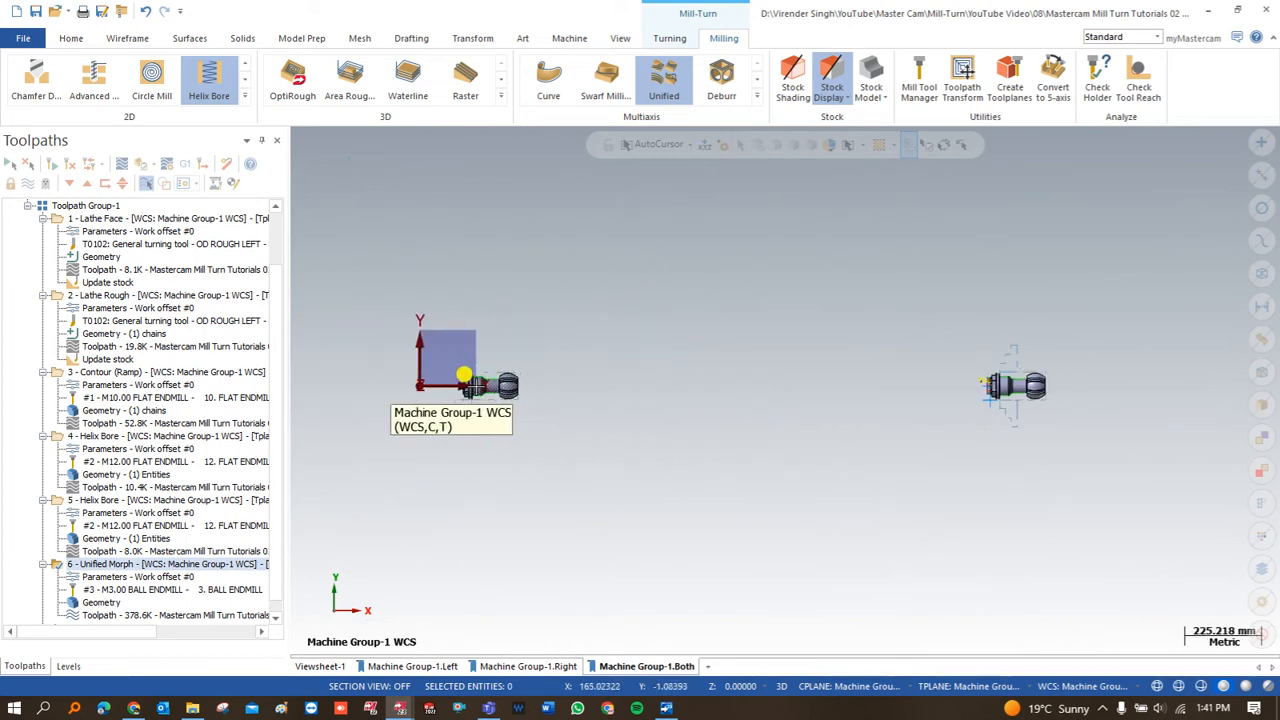
scroll(1097, 383, "up", 2)
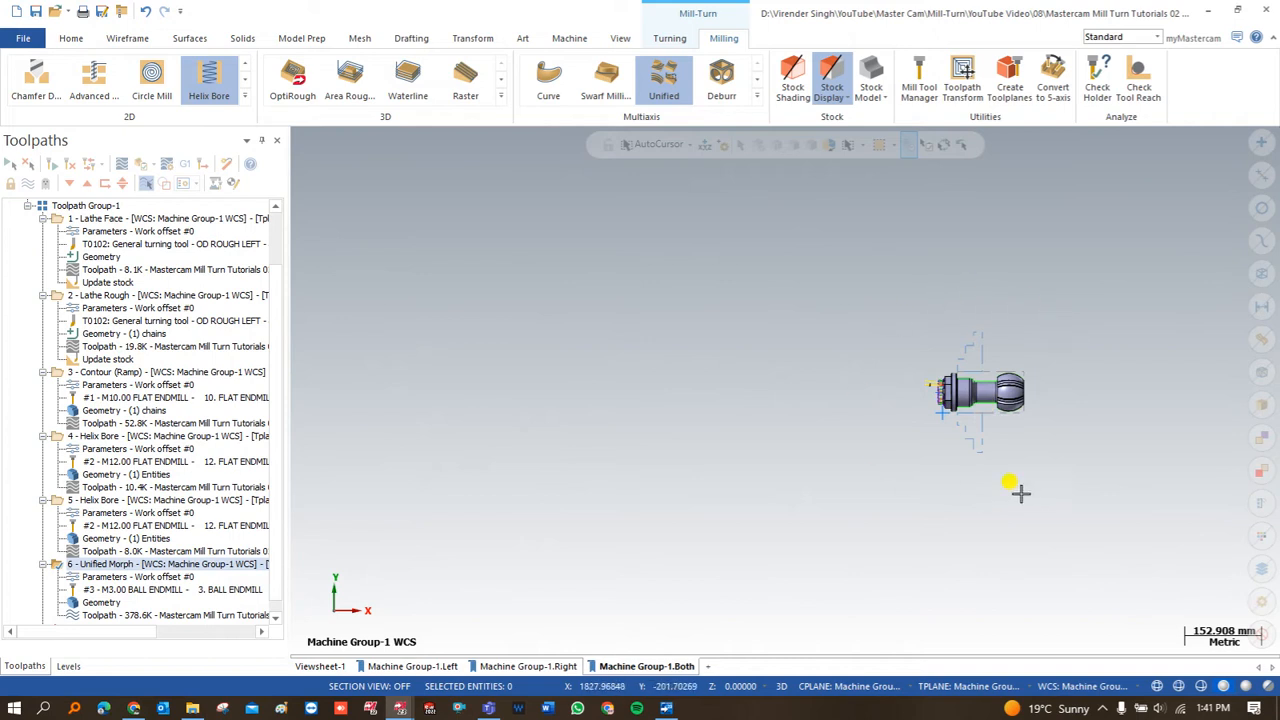
scroll(1110, 444, "down", 2)
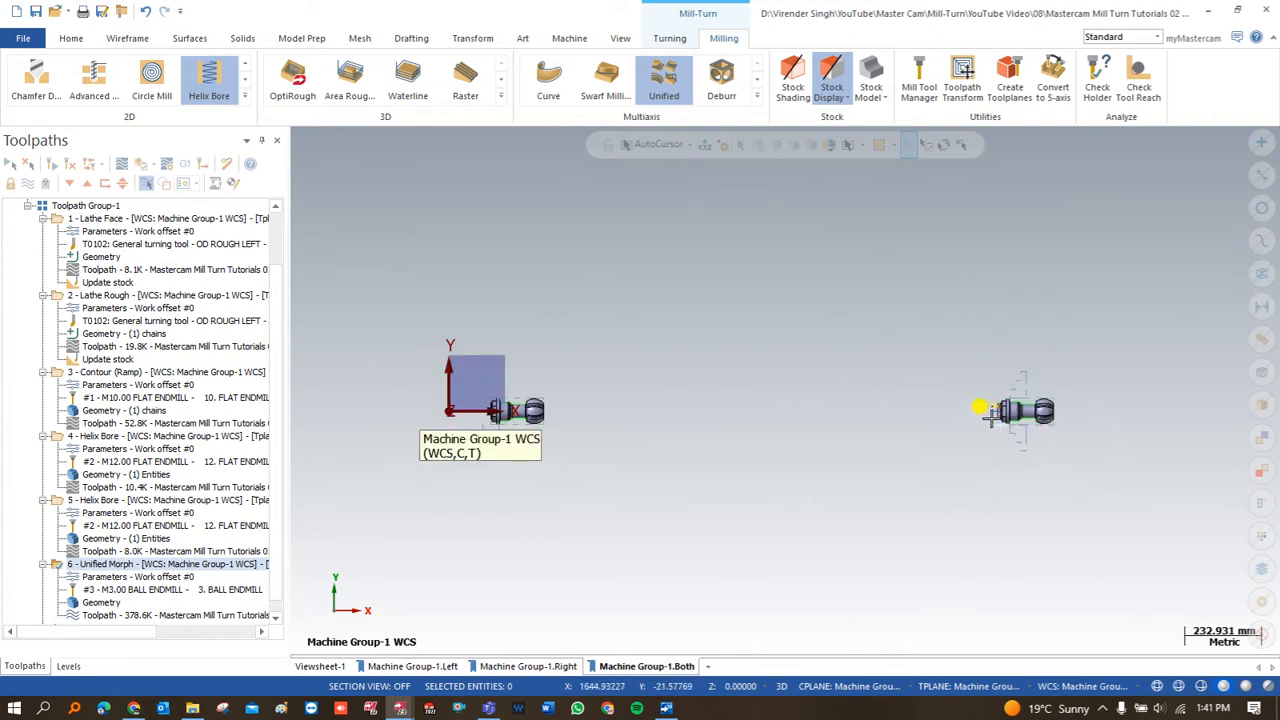
scroll(510, 400, "up", 2)
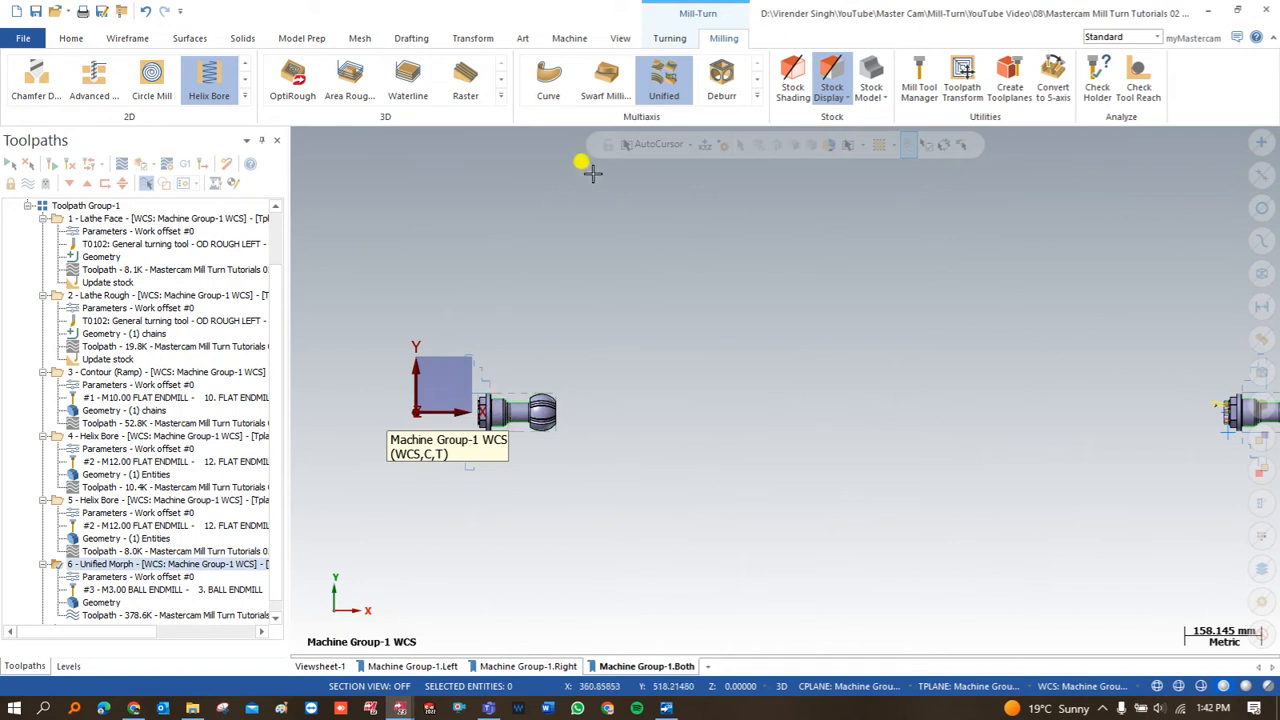
Add a Pickoff operation with the Right To Left Pickoff (Upper Stream) strategy, keeping its default settings.
left_click(669, 38)
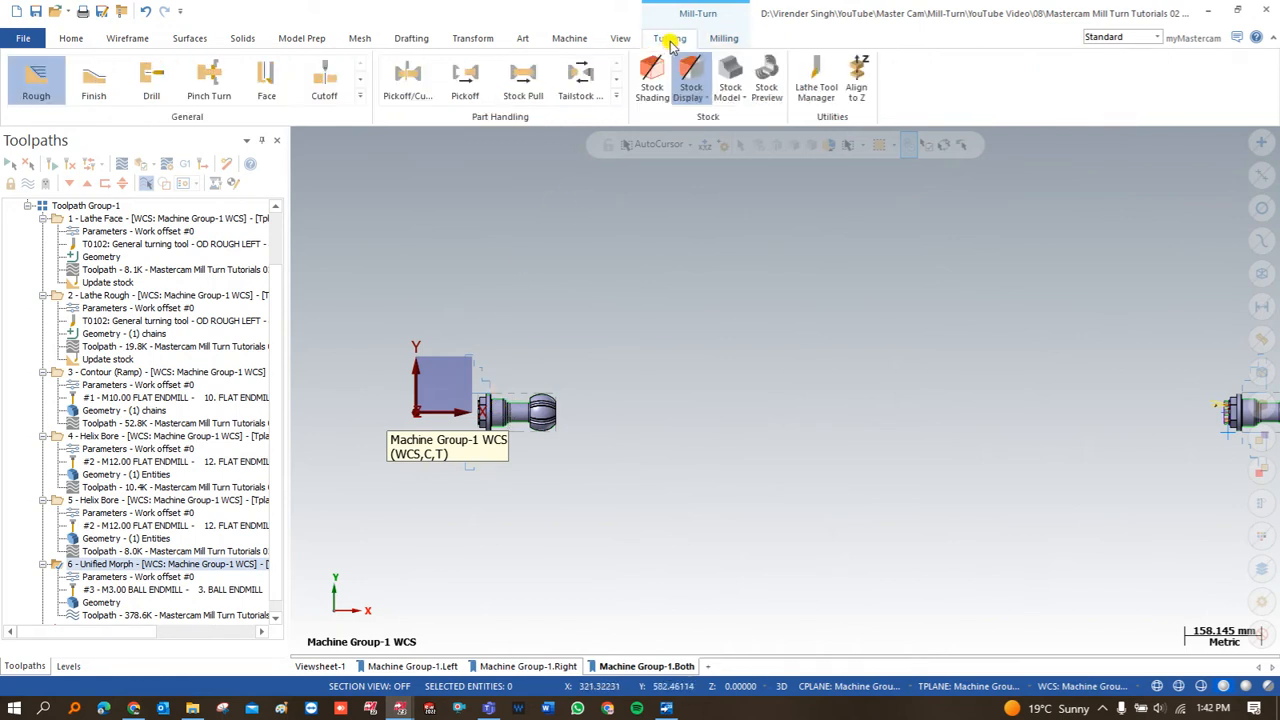
left_click(612, 100)
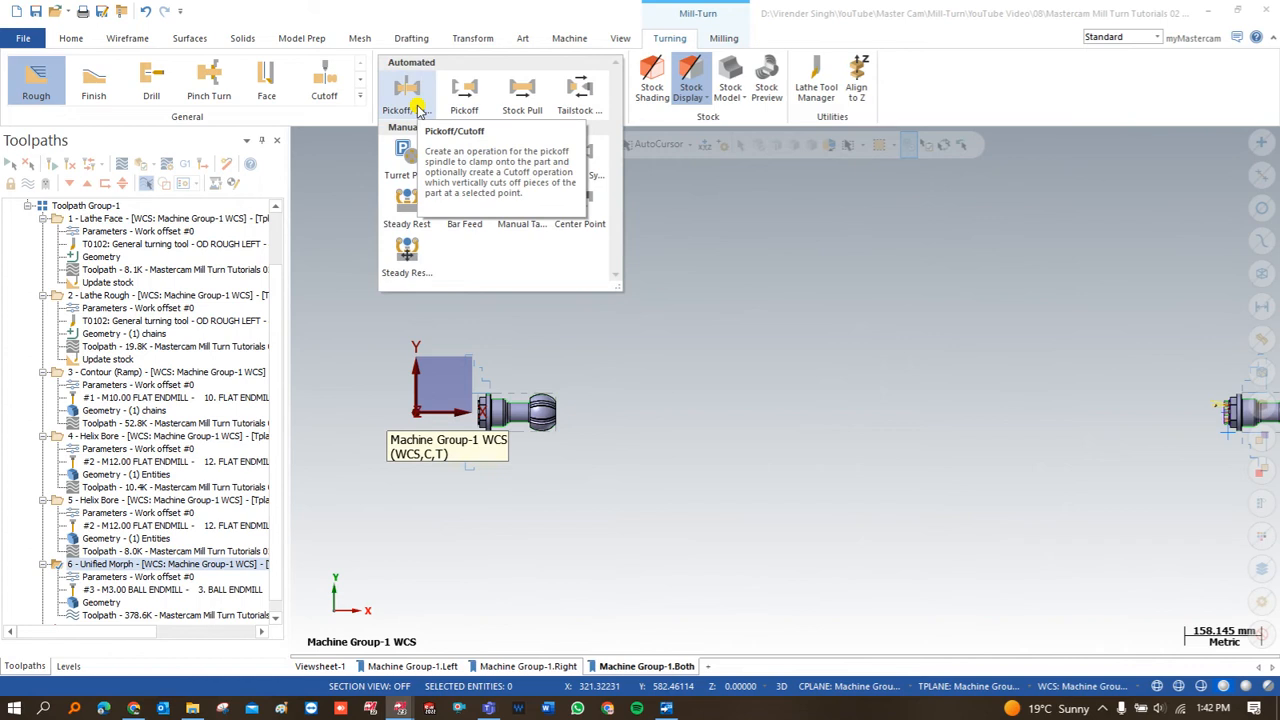
left_click(473, 108)
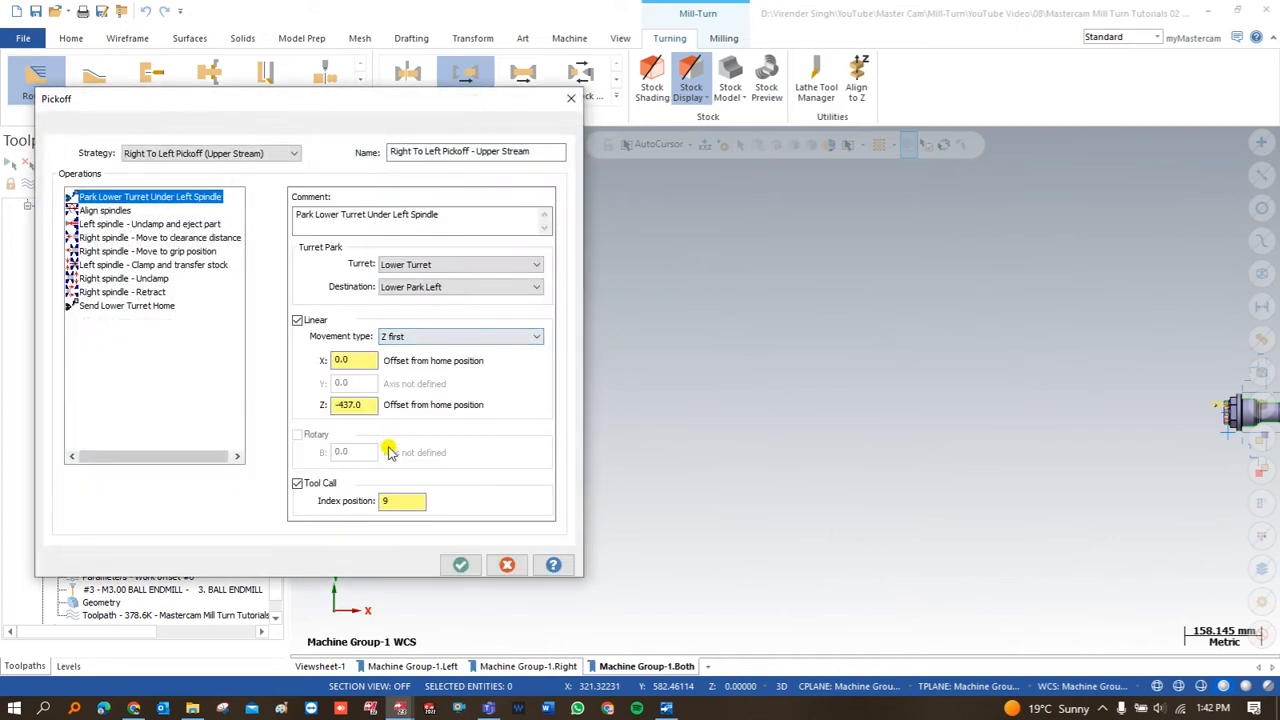
left_click(460, 565)
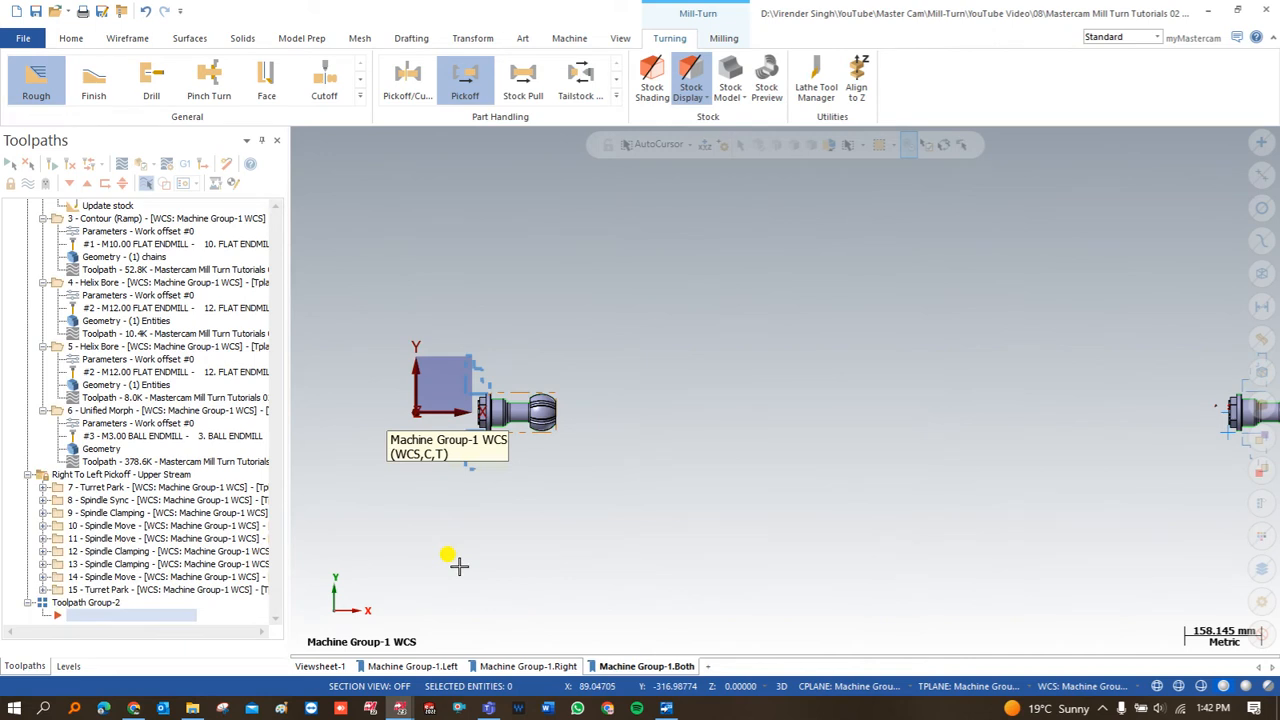
Create a Lathe Face toolpath for the part in the left spindle using tool T0102 OD ROUGH LEFT - 80 DEG.
scroll(560, 440, "down", 1)
scroll(1006, 409, "up", 1)
scroll(980, 420, "down", 2)
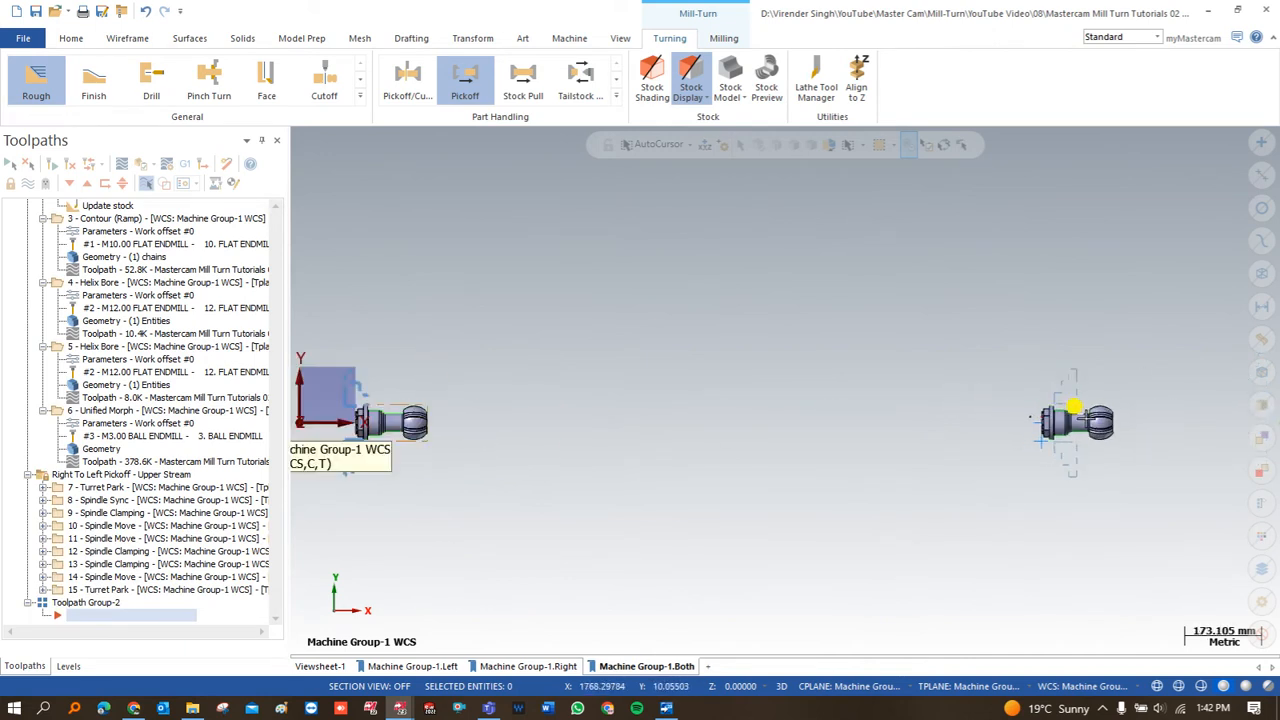
scroll(540, 425, "up", 3)
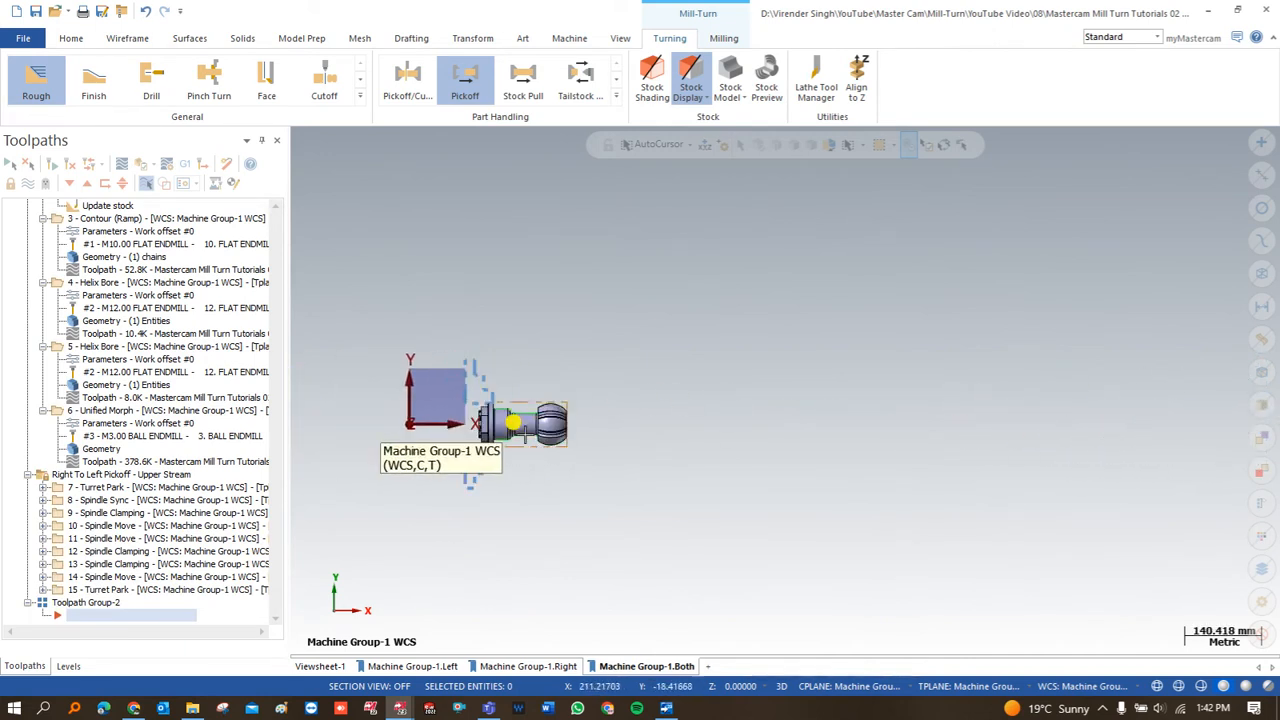
scroll(515, 425, "up", 1)
scroll(523, 420, "up", 2)
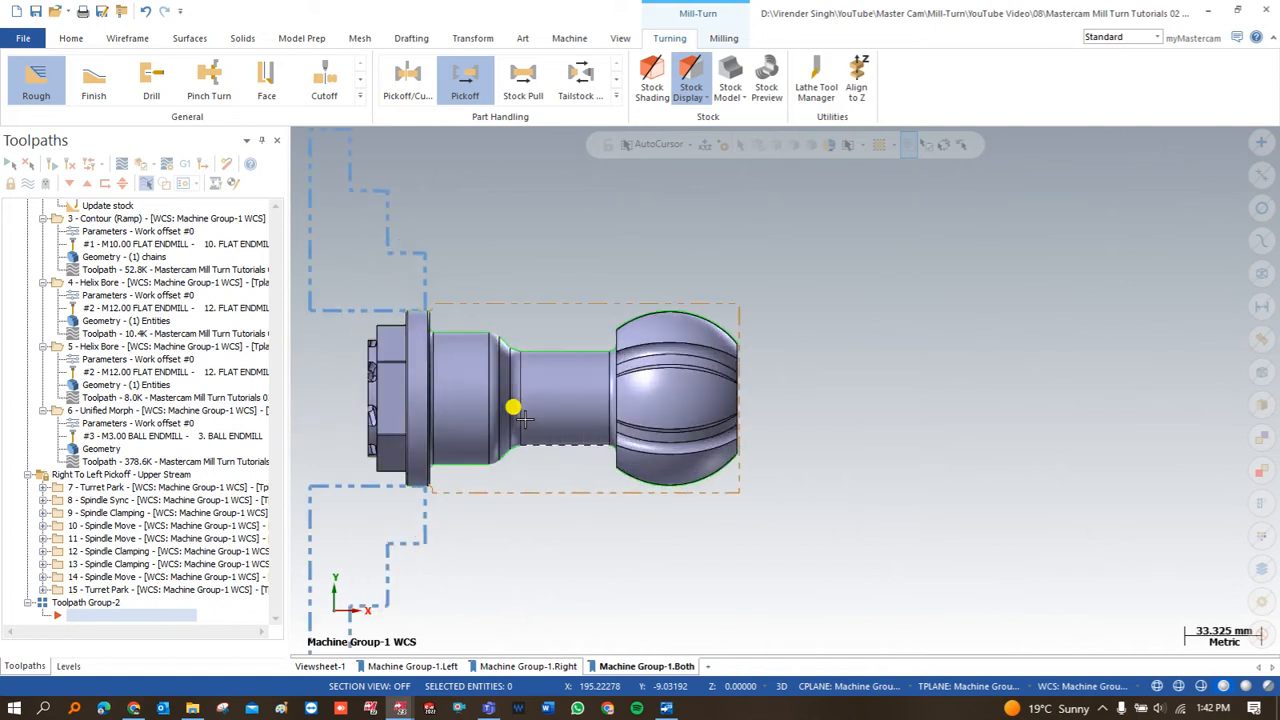
scroll(516, 410, "down", 1)
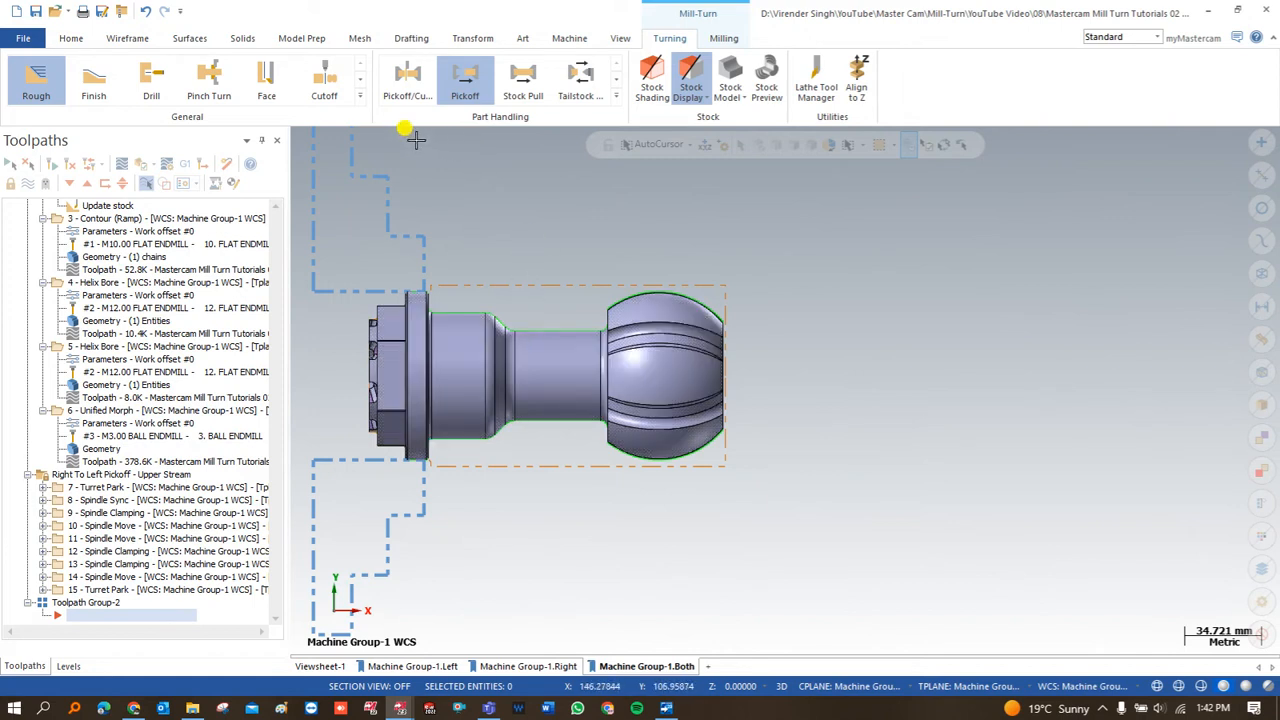
left_click(362, 100)
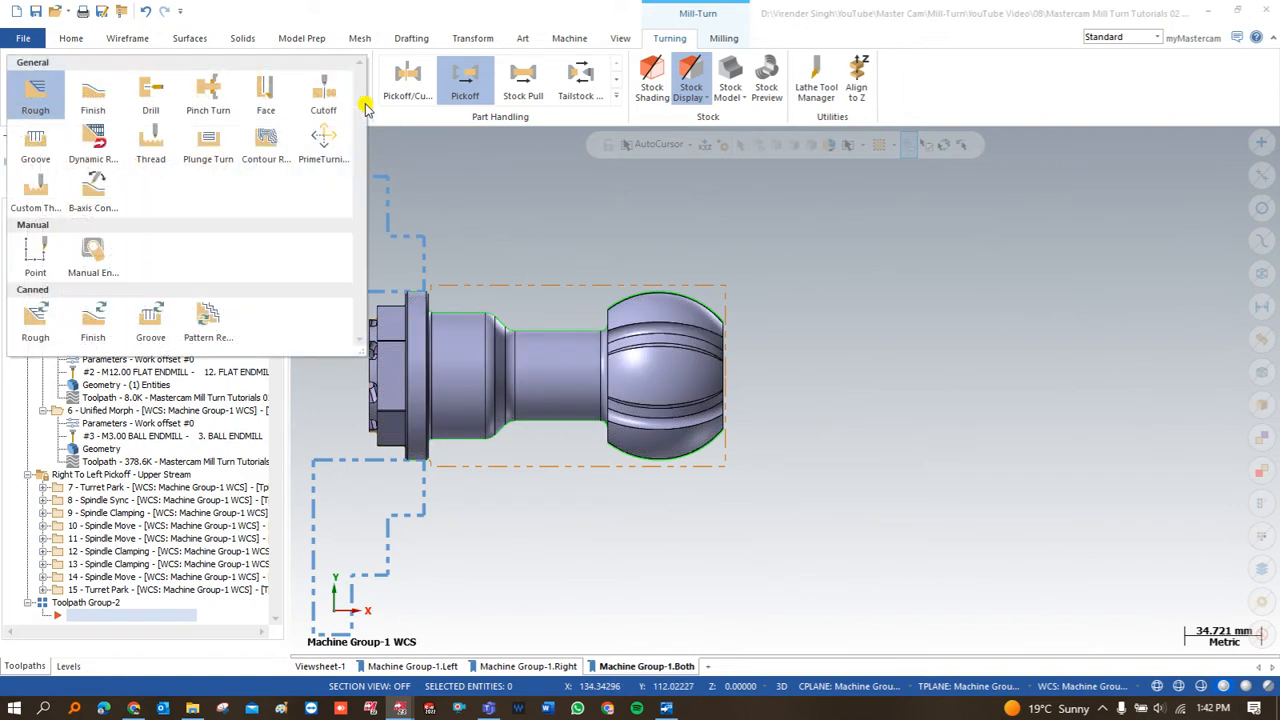
left_click(262, 104)
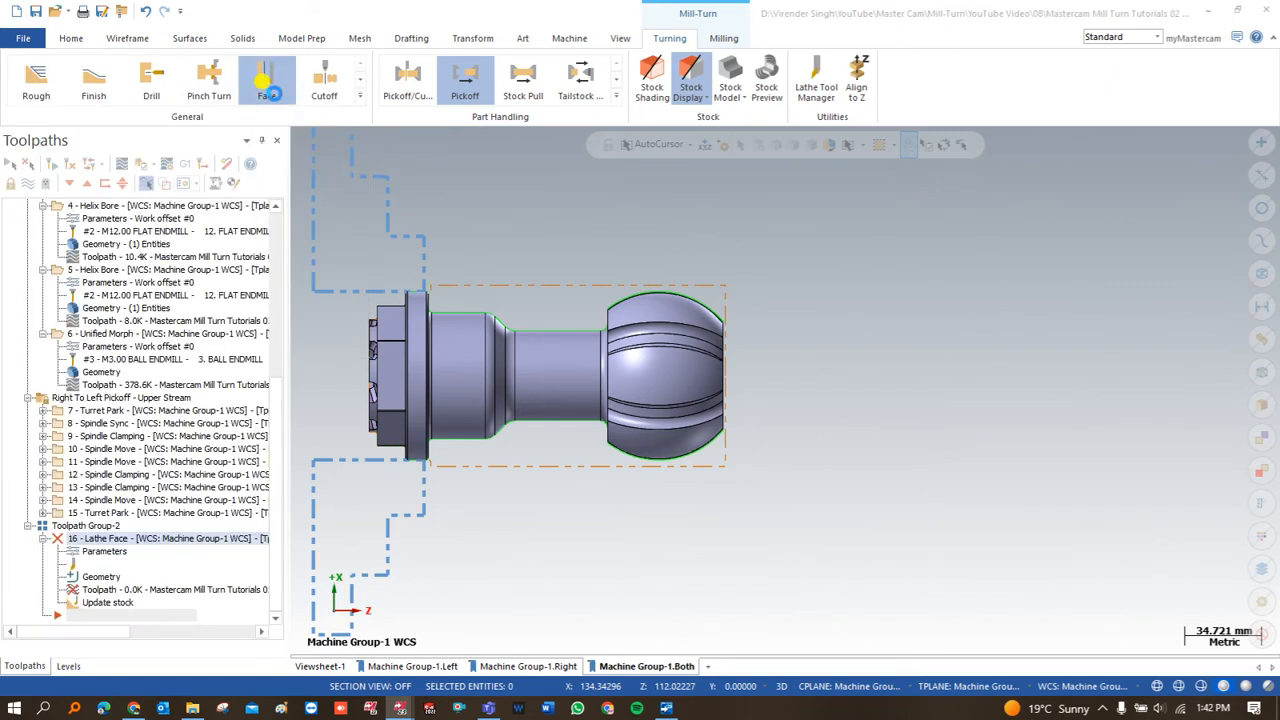
left_click(478, 178)
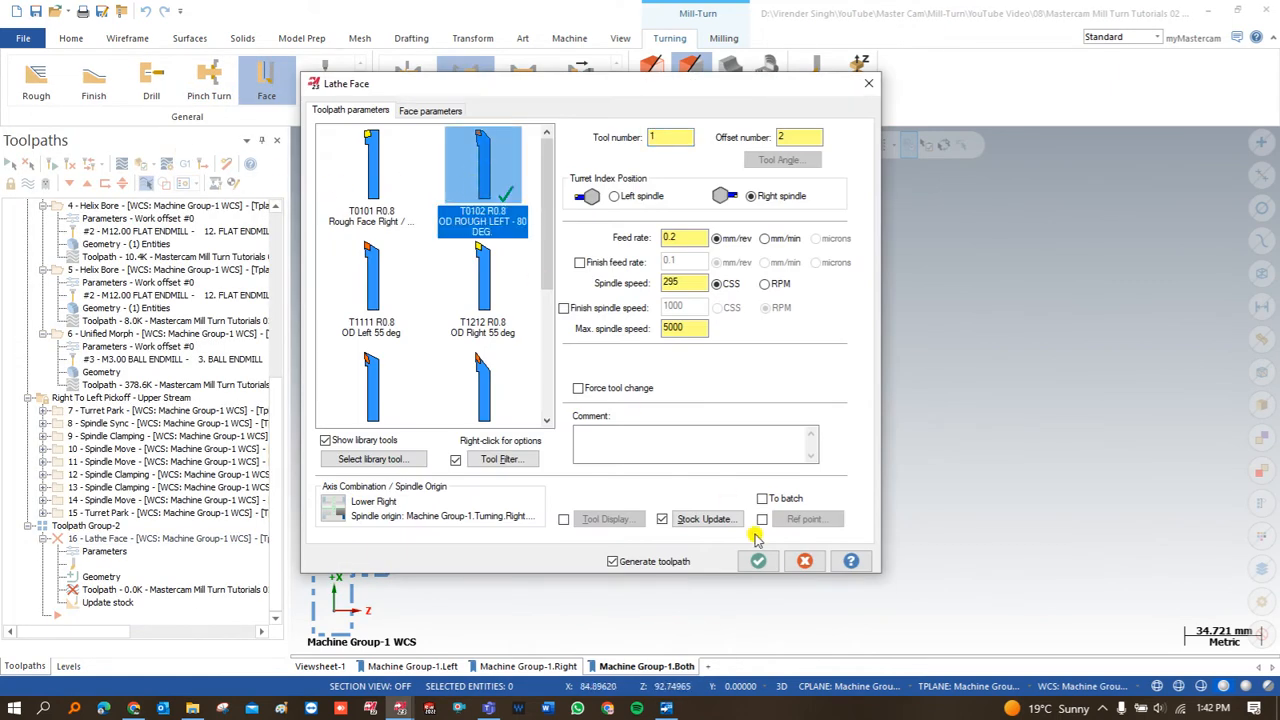
Enable the facing toolpath's reference point and set its axis combination to Lower Left for the left spindle.
left_click(333, 507)
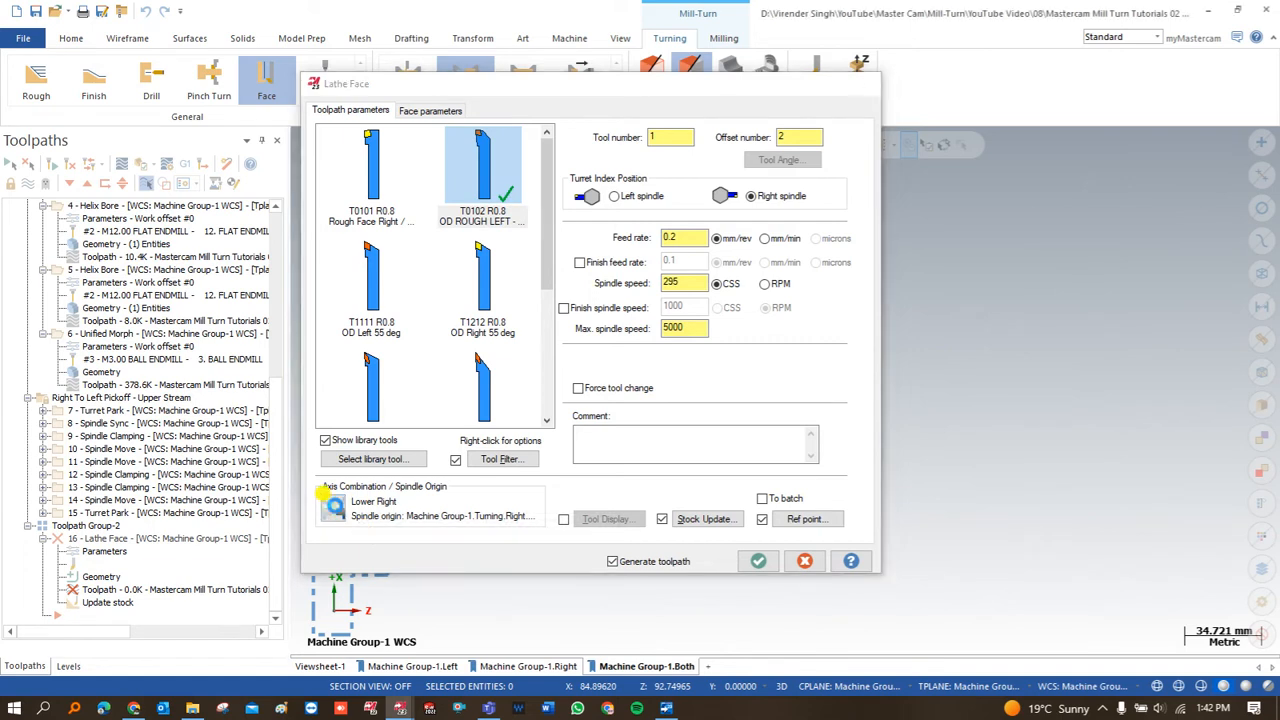
left_click(107, 330)
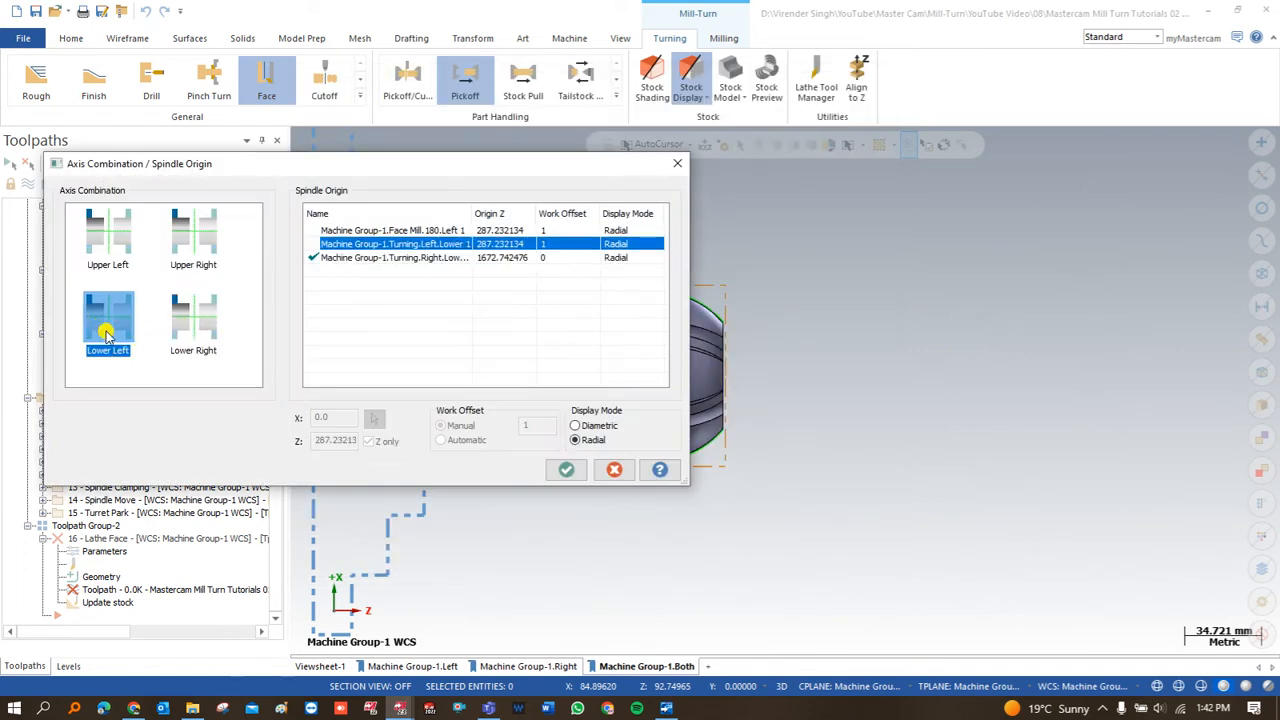
left_click(565, 469)
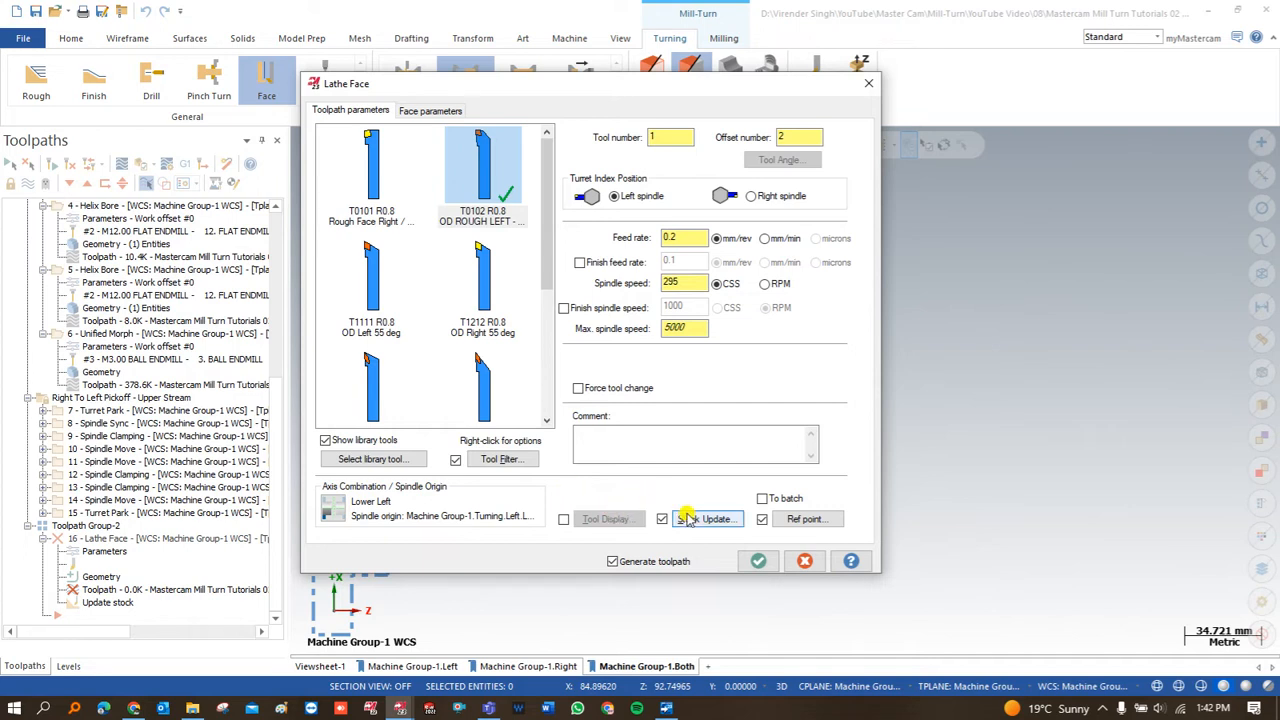
Pick a new approach reference point for the facing toolpath in the graphics view and generate the toolpath with the default face parameters.
left_click(795, 519)
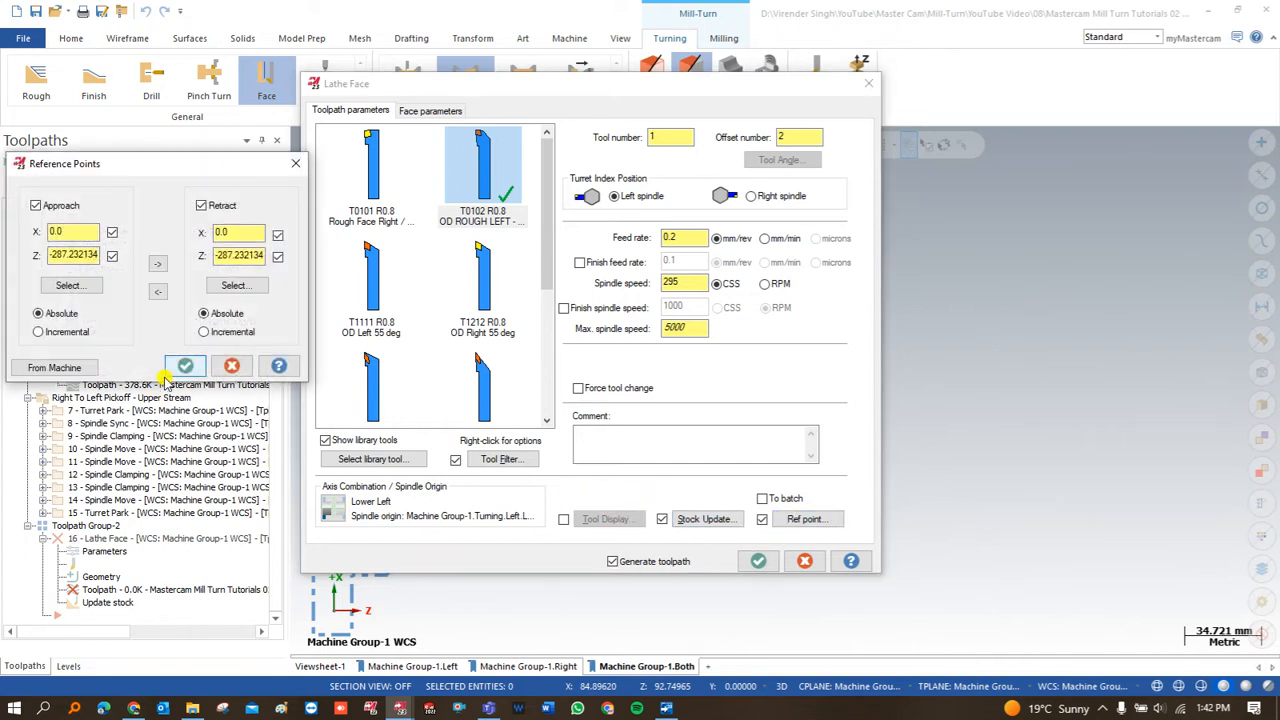
left_click(84, 288)
left_click(750, 487)
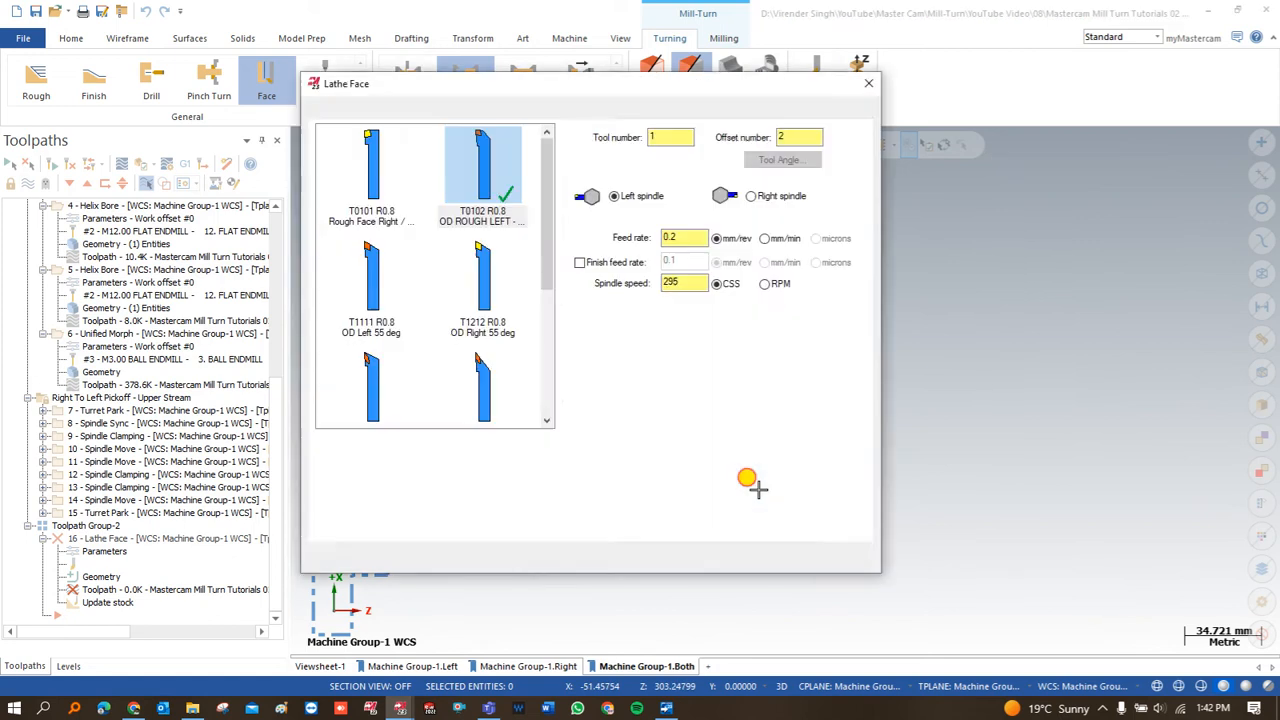
left_click(185, 365)
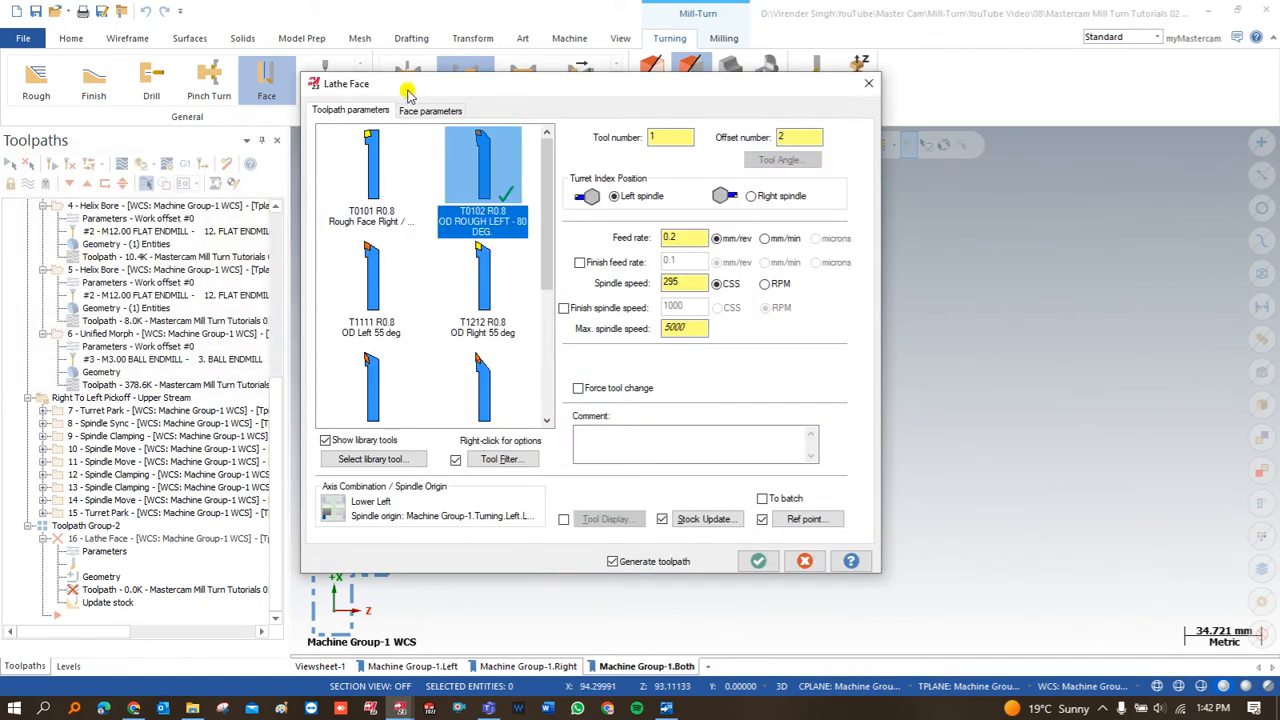
left_click(430, 110)
left_click(762, 562)
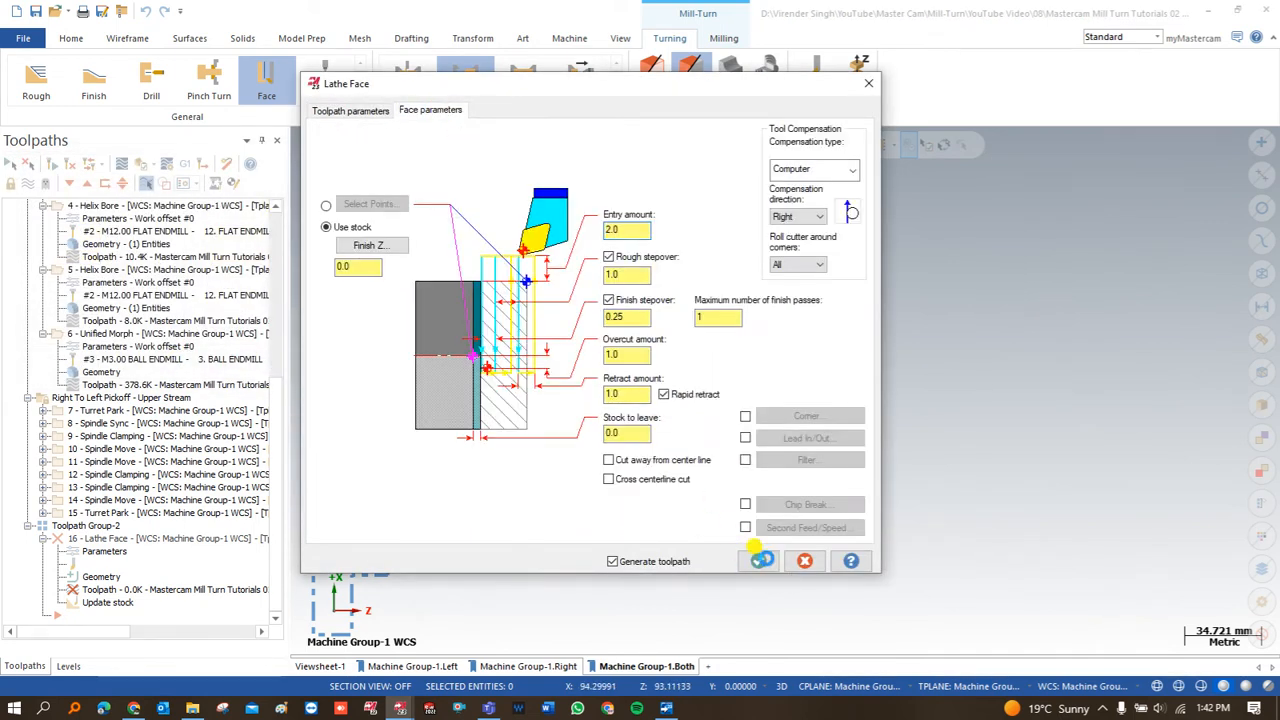
scroll(703, 465, "up", 1)
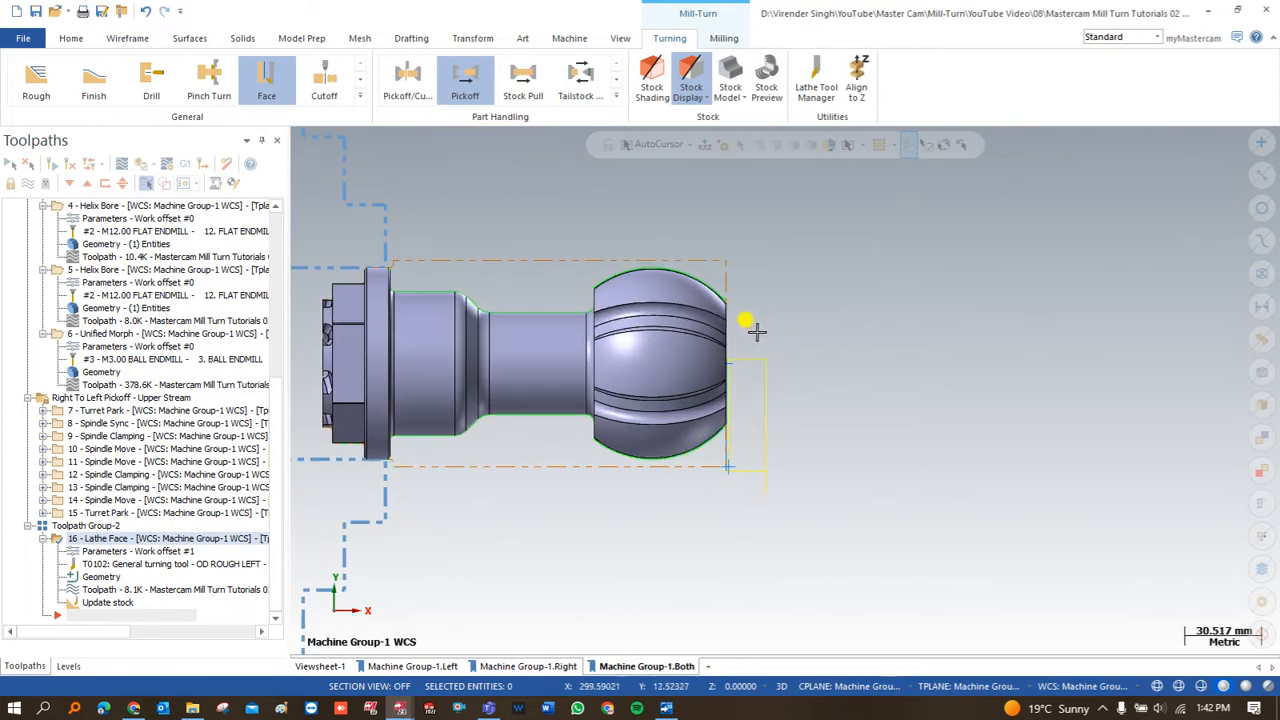
scroll(735, 388, "down", 1)
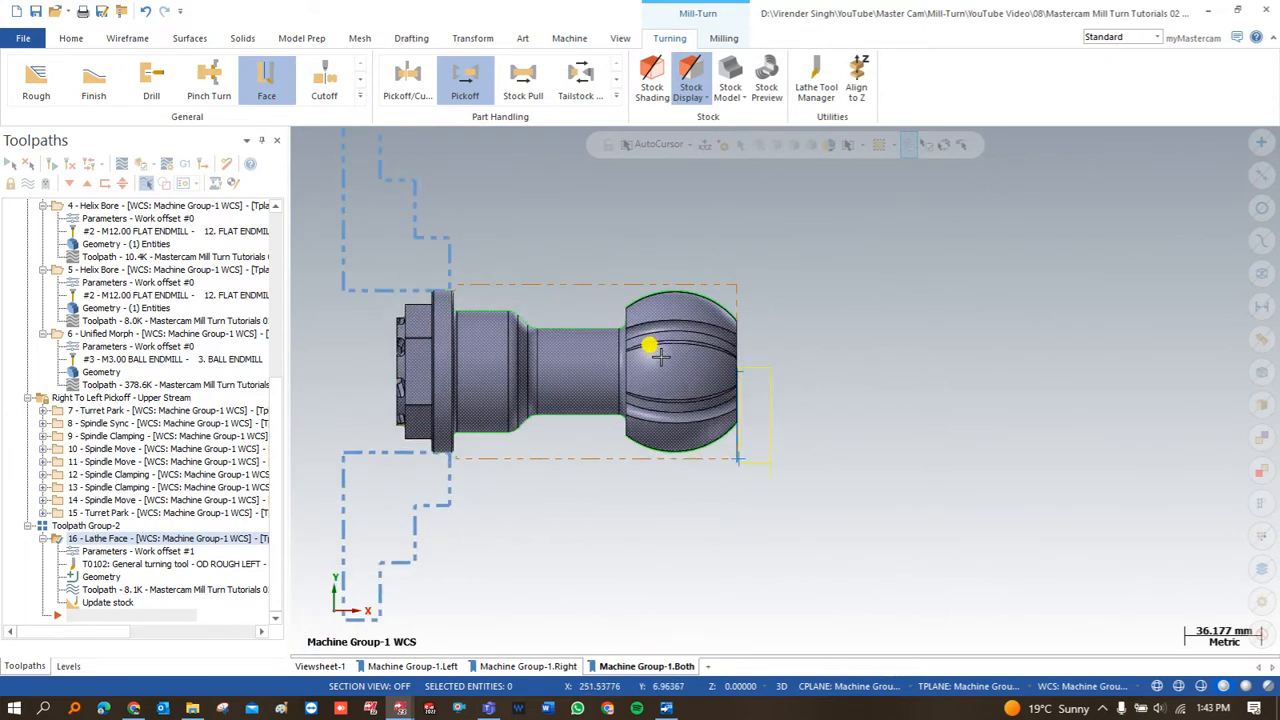
scroll(633, 350, "down", 1)
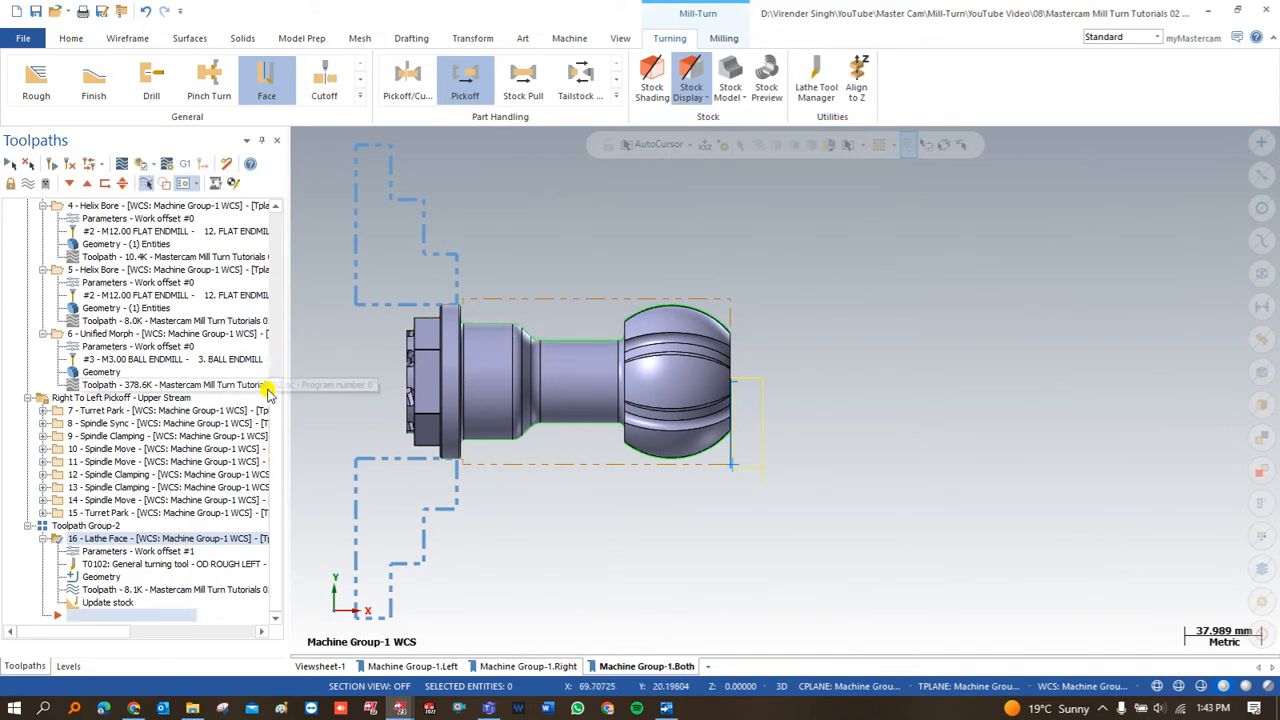
Collapse the Right To Left Pickoff and Toolpath Group-1 branches in the operations tree.
left_click(29, 398)
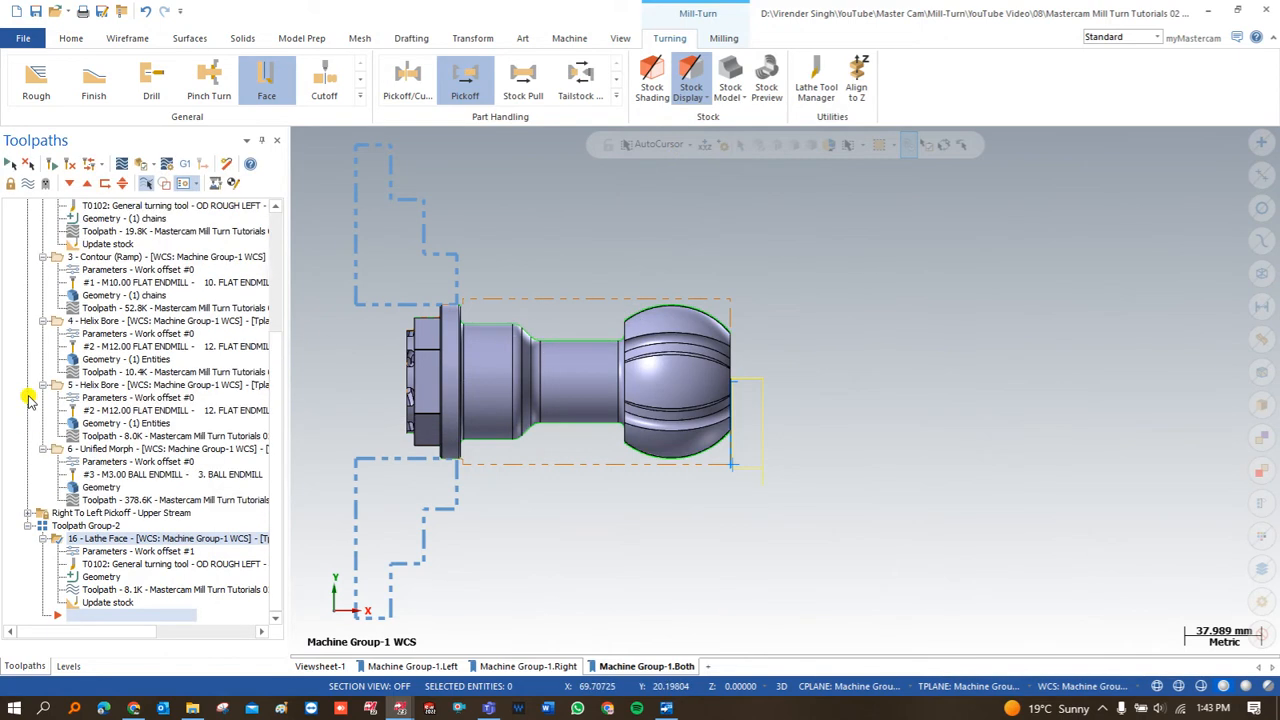
scroll(22, 327, "up", 3)
left_click(27, 270)
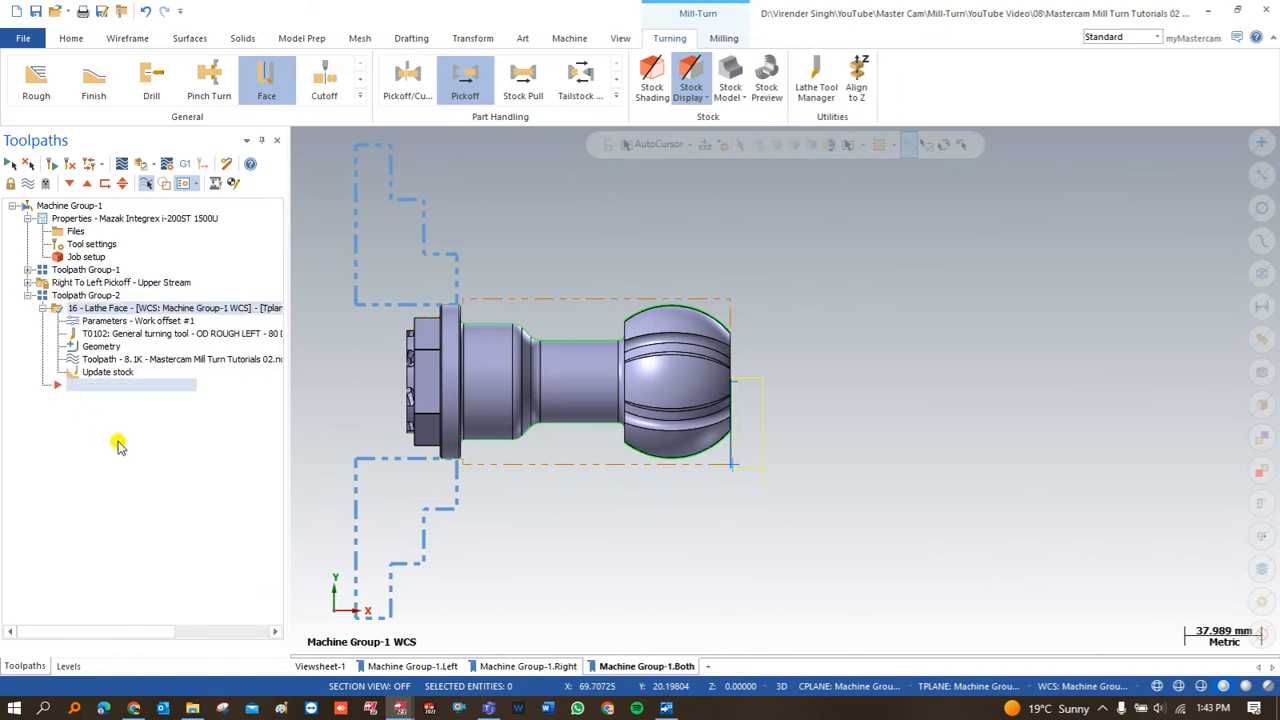
Start a Lathe Rough toolpath and partially chain the upper profile from the ball's end arc to the flange face.
left_click(360, 96)
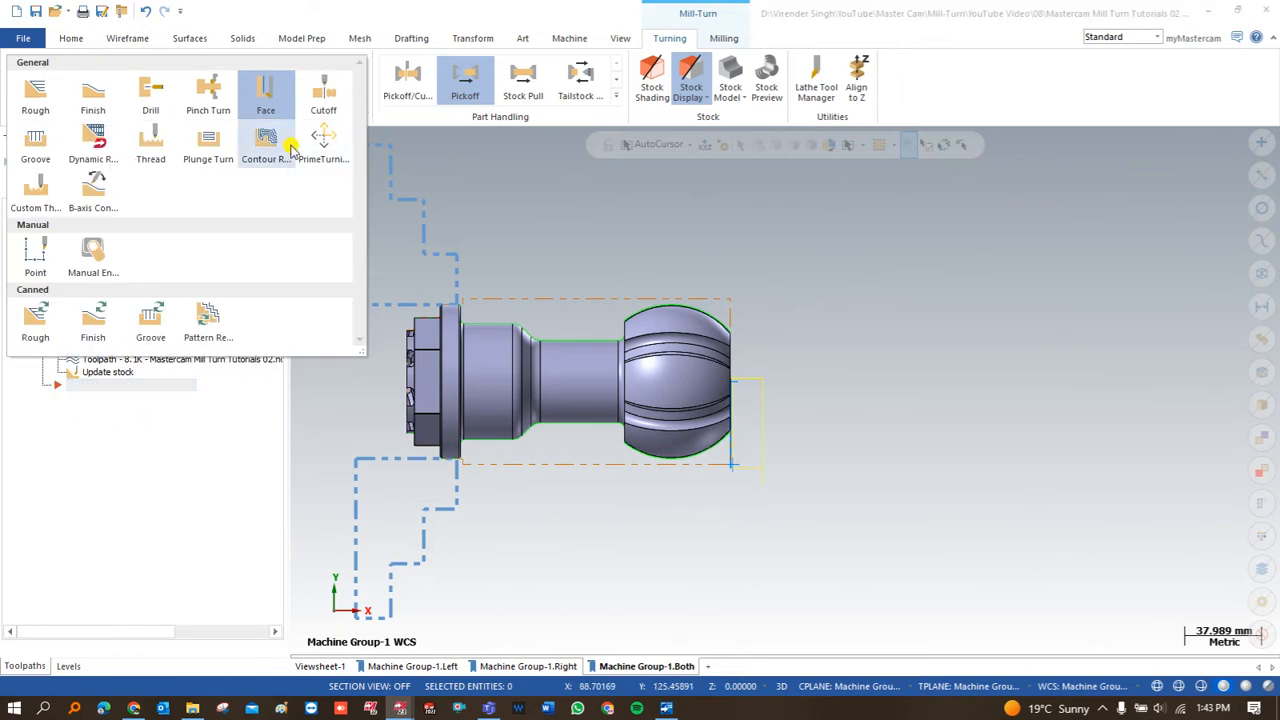
left_click(35, 94)
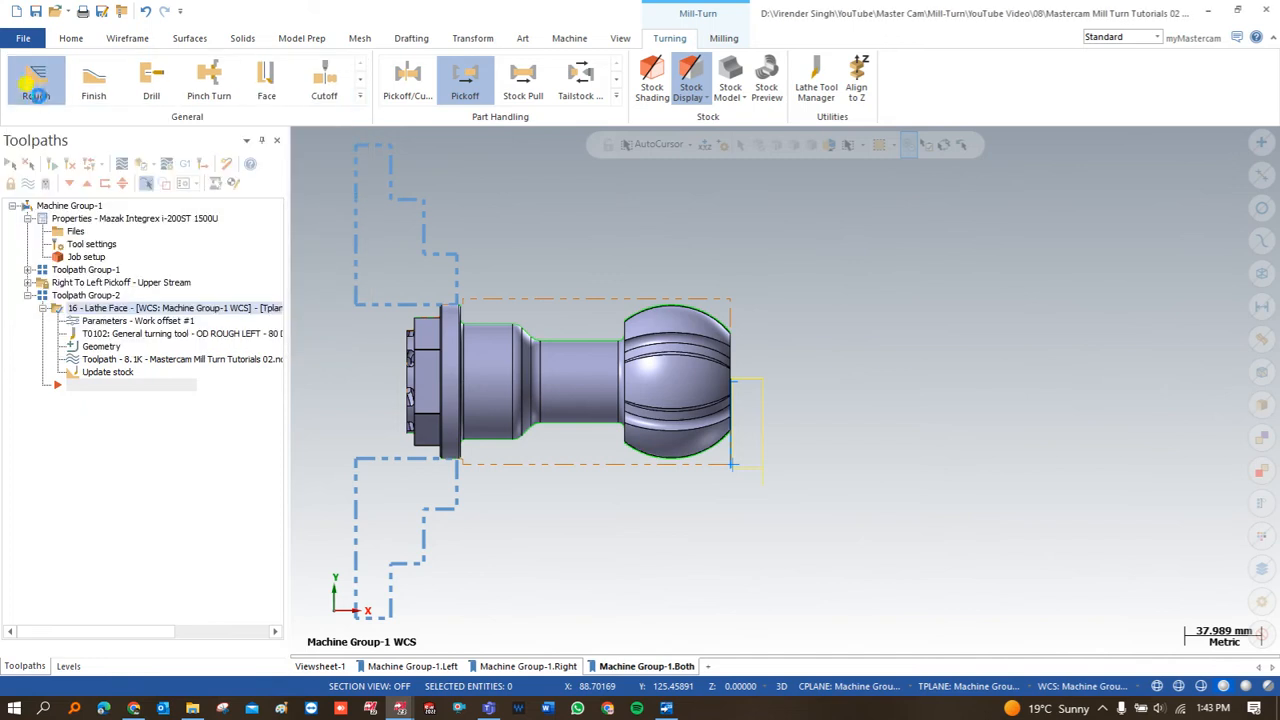
scroll(705, 322, "up", 2)
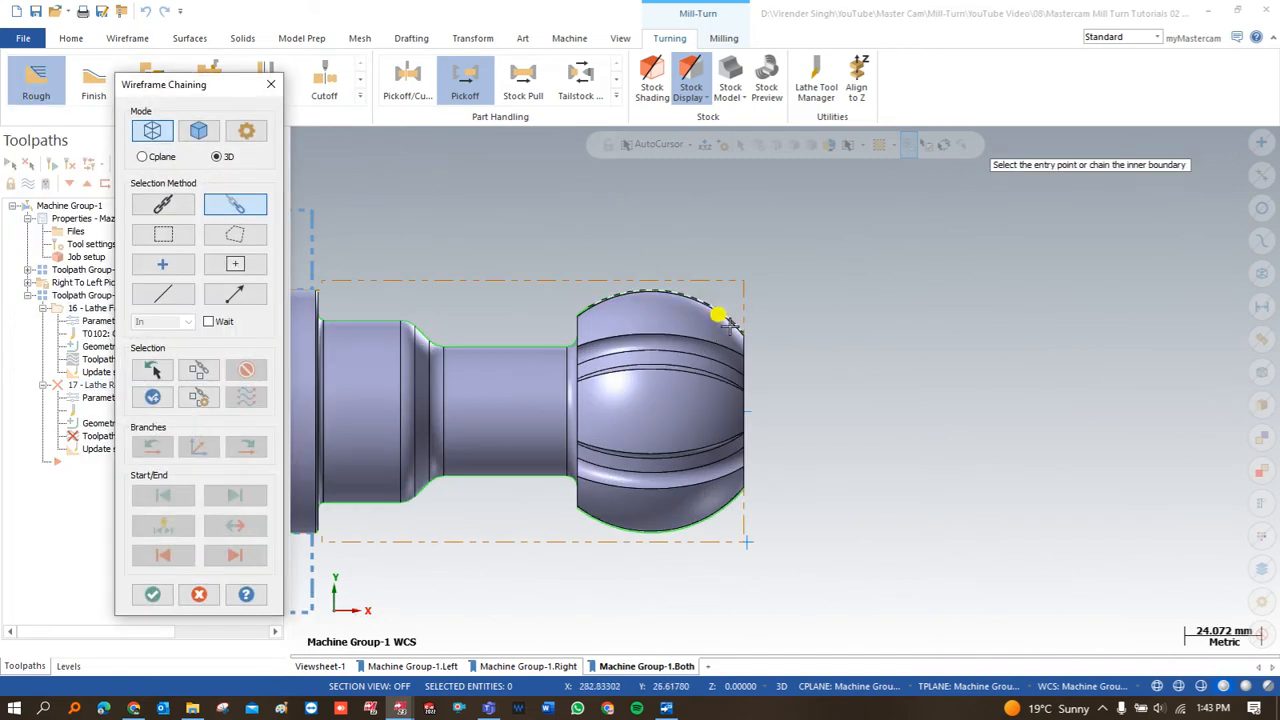
left_click(728, 322)
scroll(580, 334, "up", 2)
scroll(451, 277, "up", 3)
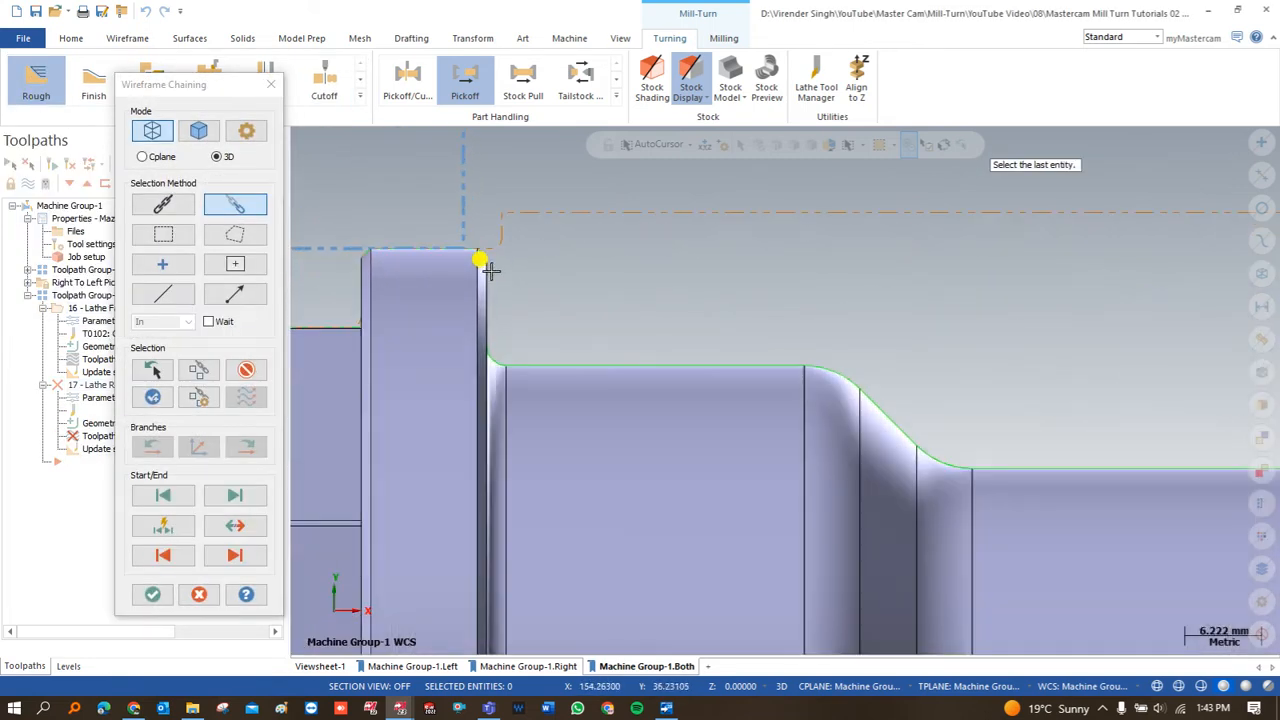
left_click(478, 255)
left_click(152, 594)
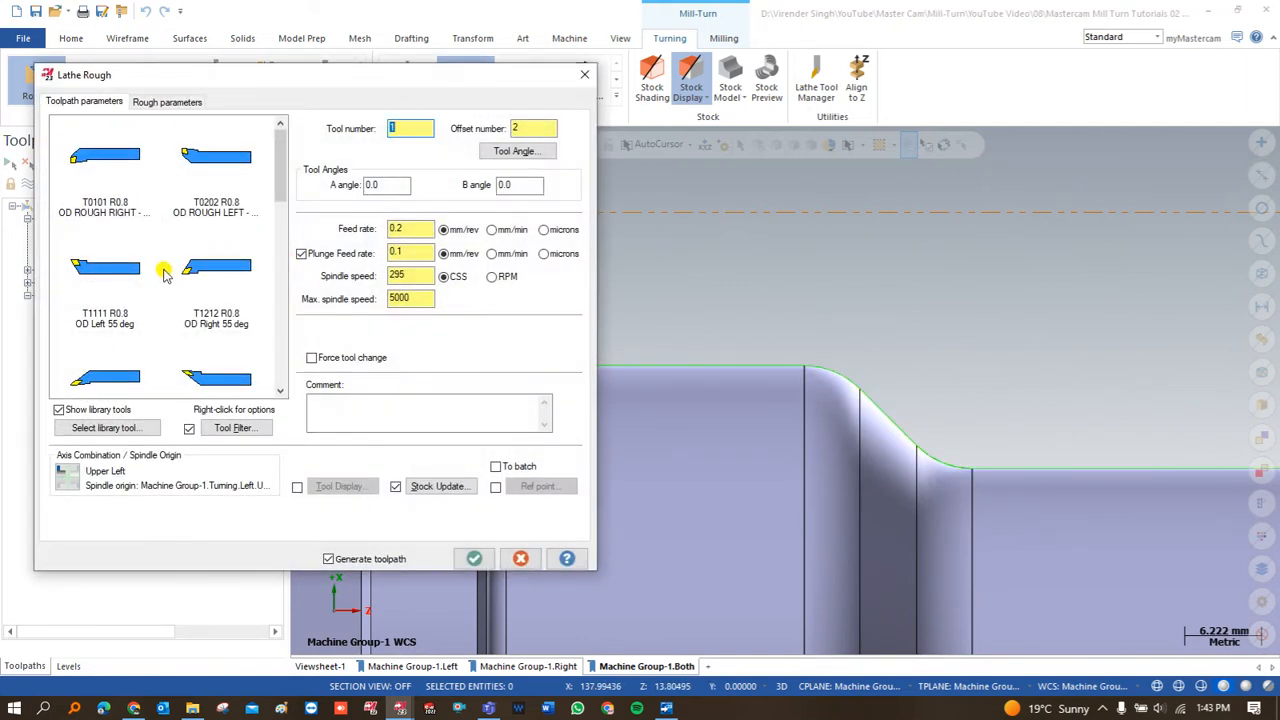
Choose tool T1111 OD Left 55 deg for the roughing toolpath and set its tool angle to 90.
left_click(97, 274)
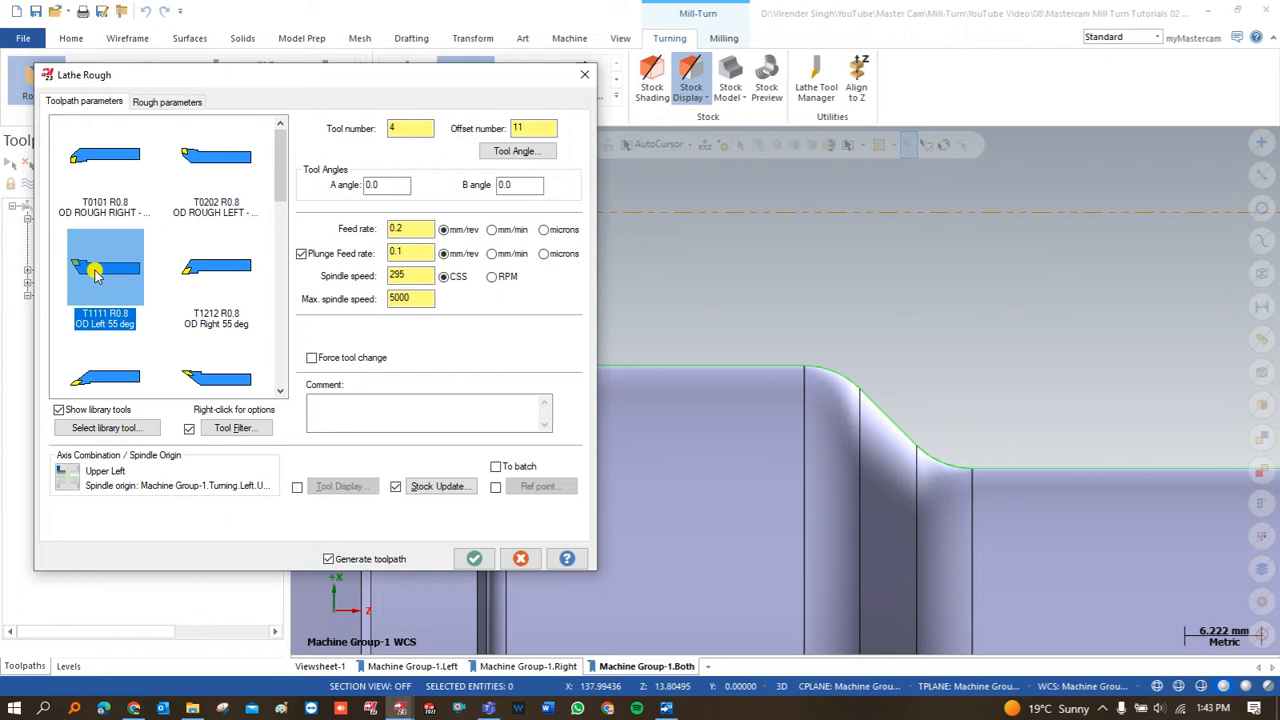
left_click(512, 151)
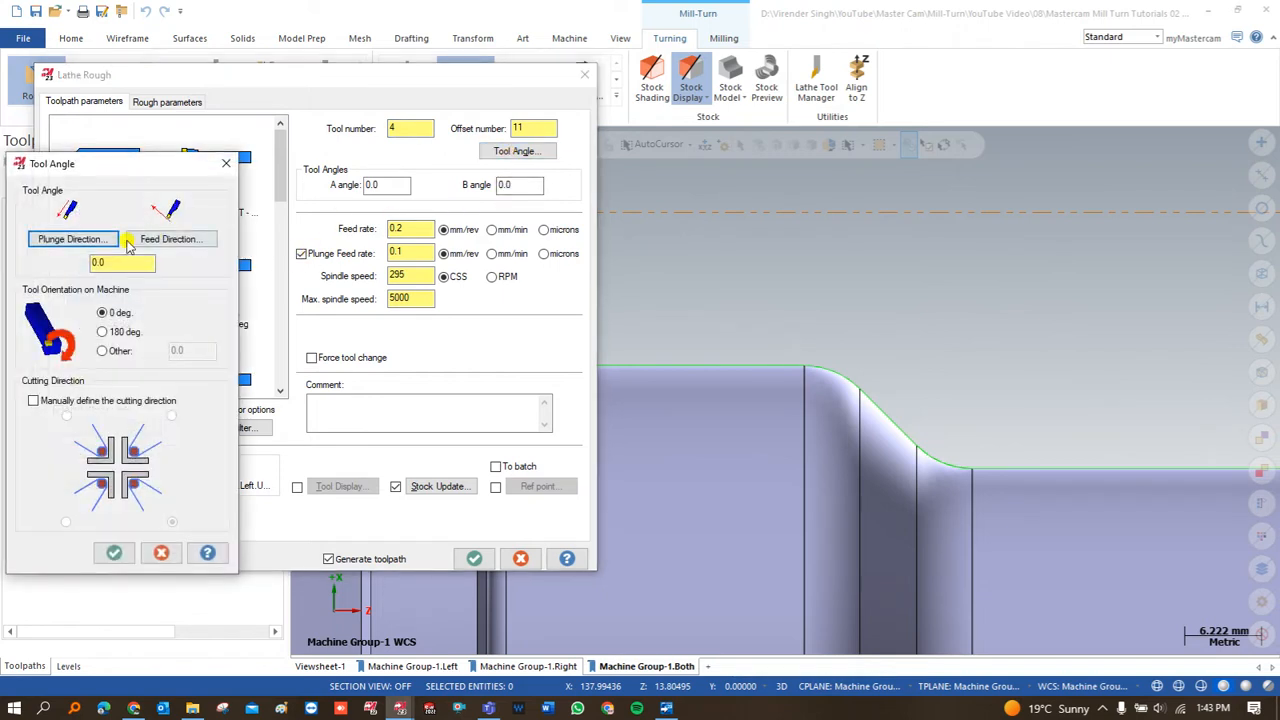
left_click_drag(116, 264, 22, 286)
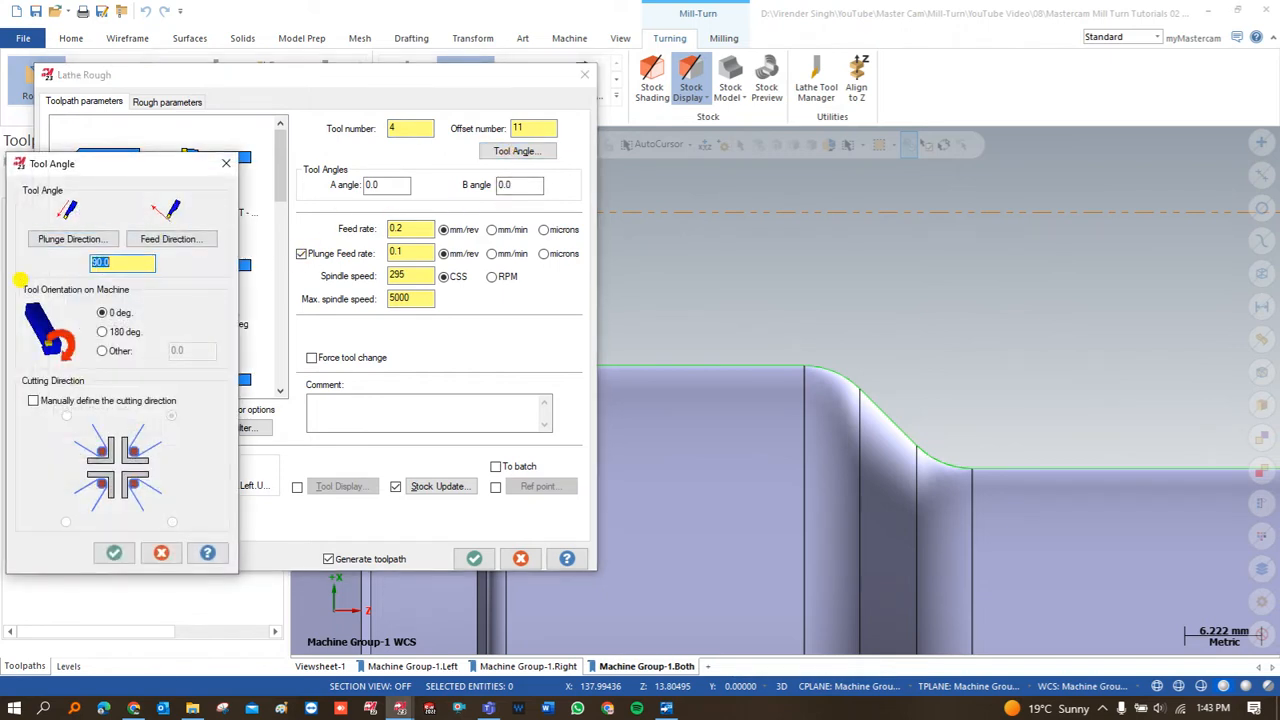
left_click(110, 553)
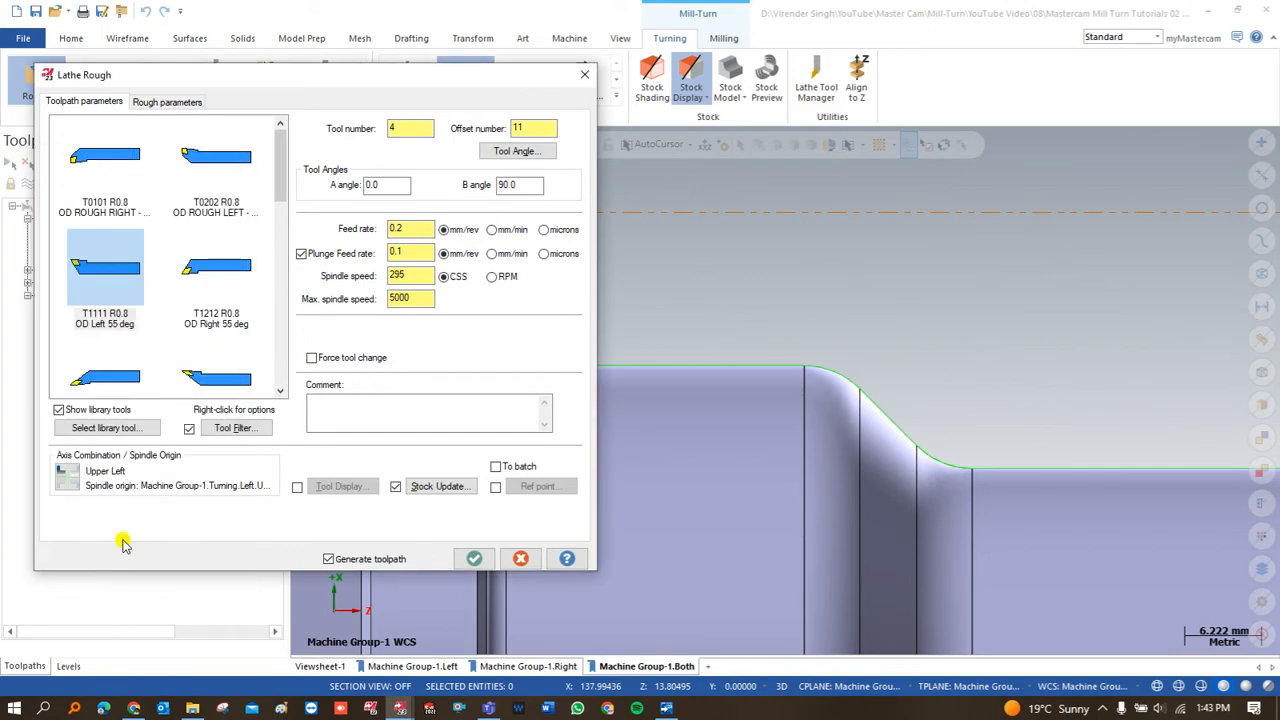
Enable the roughing reference points, pick the approach at about X 47.49, Z 5.57, and copy it to the retract point.
left_click(495, 487)
left_click(538, 486)
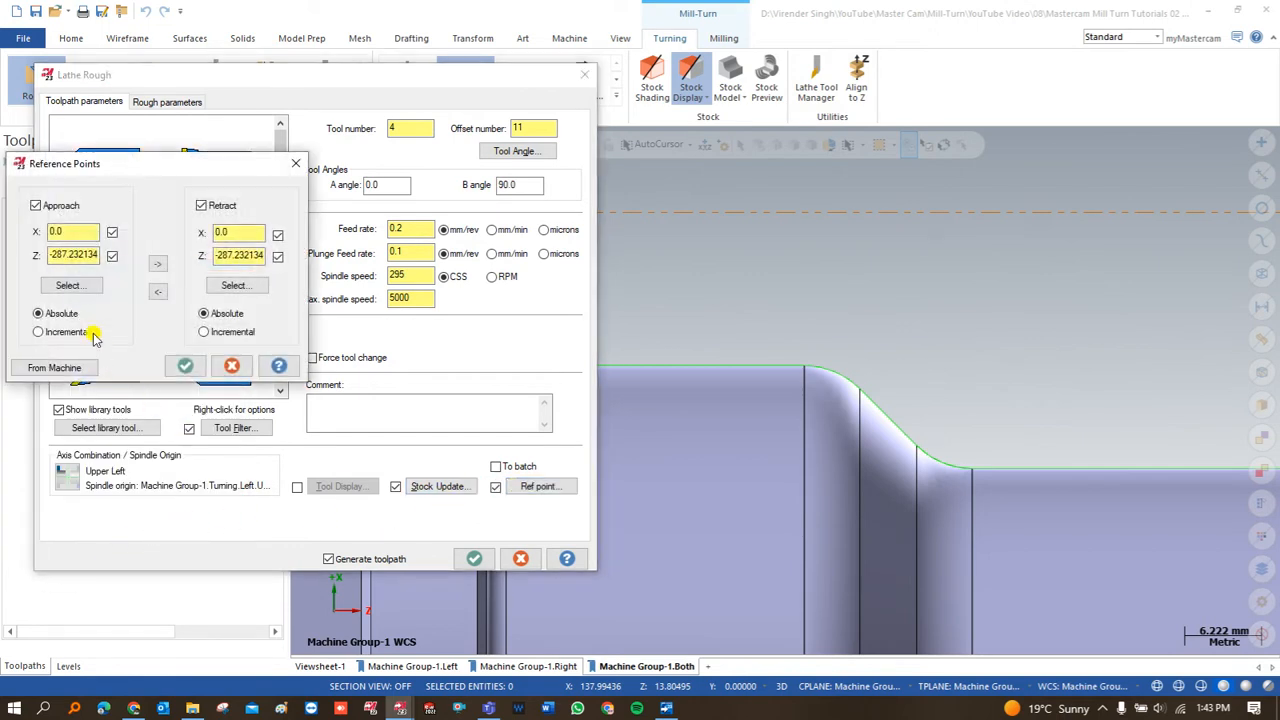
left_click(68, 285)
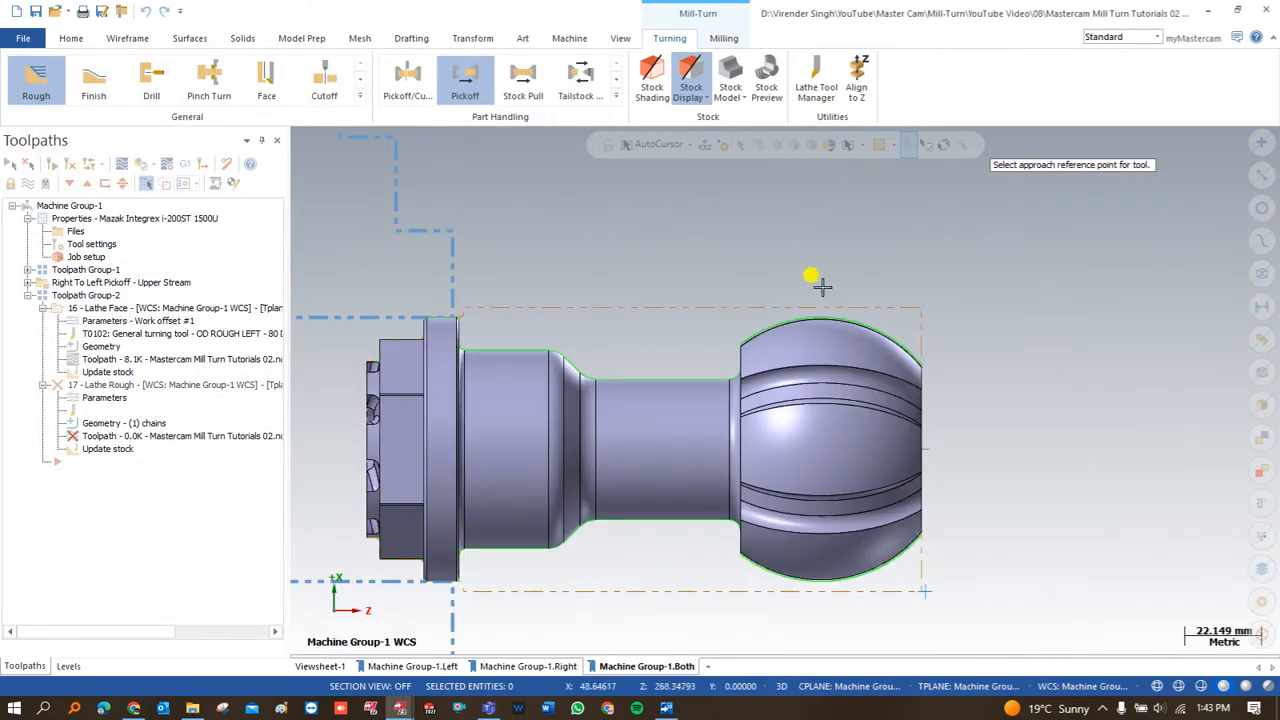
left_click(153, 266)
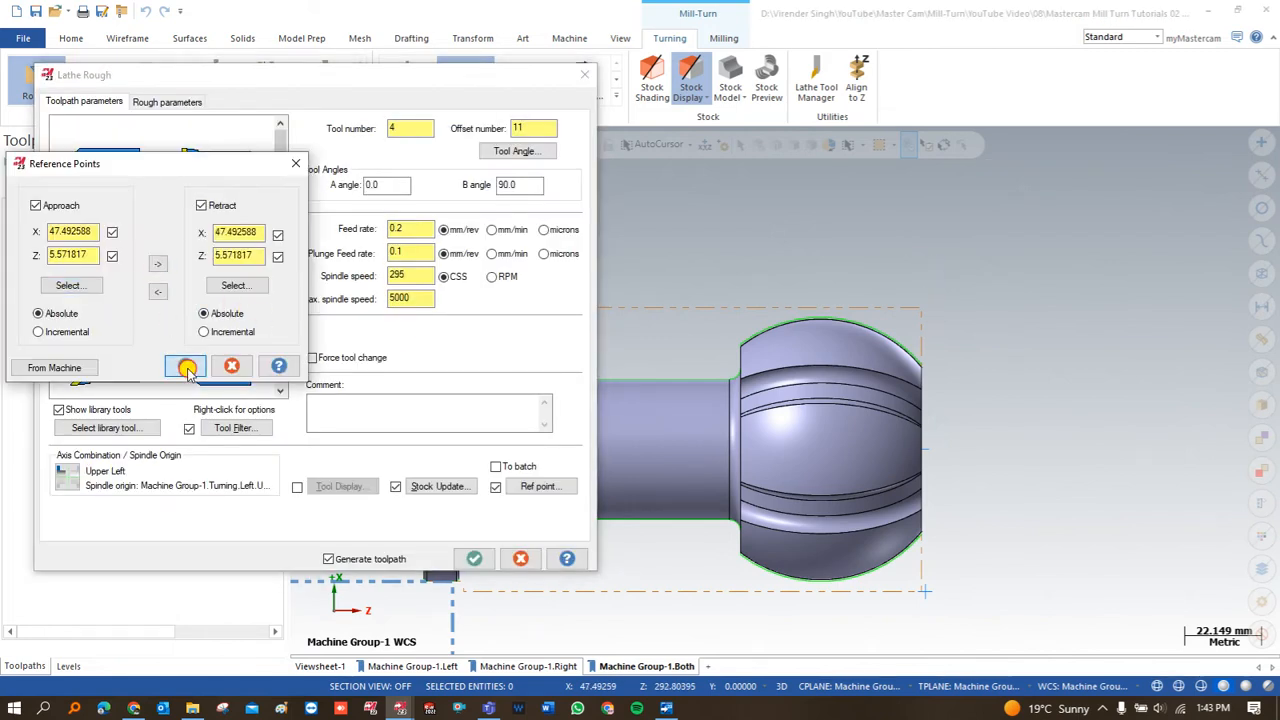
left_click(185, 366)
Set the roughing stock recognition to Use stock for outer boundary and generate the toolpath.
left_click(155, 104)
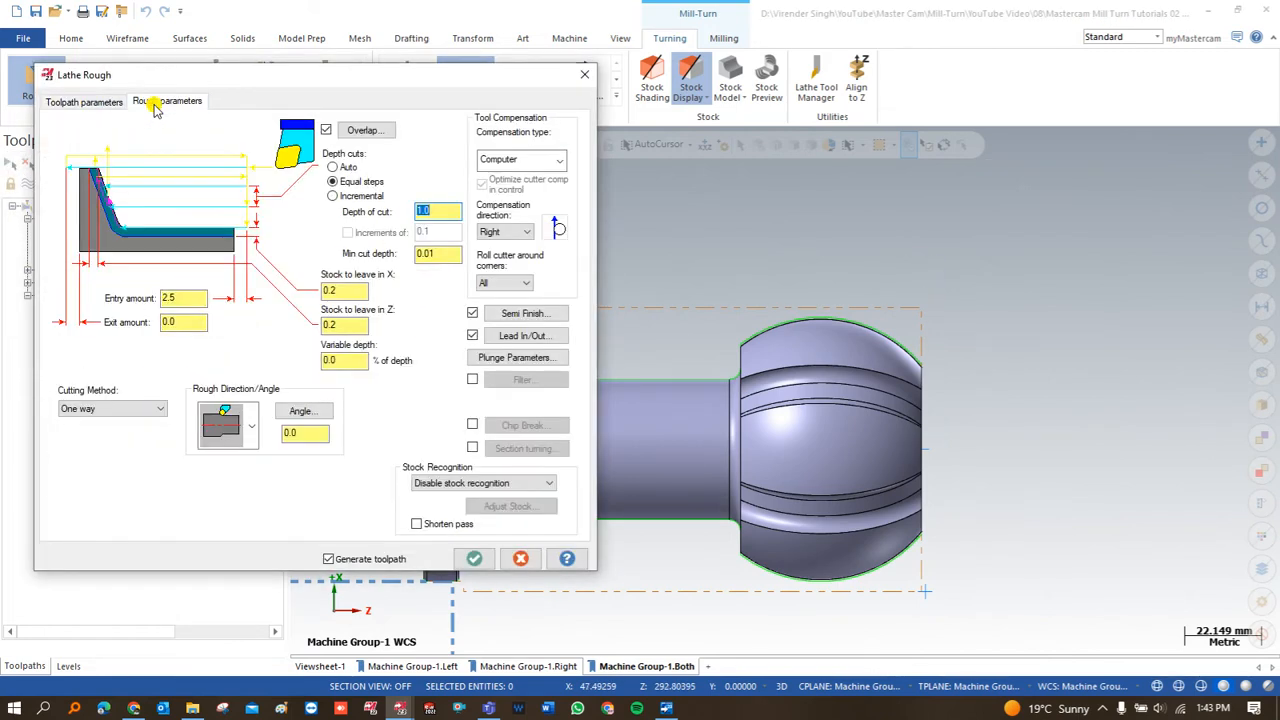
left_click(447, 485)
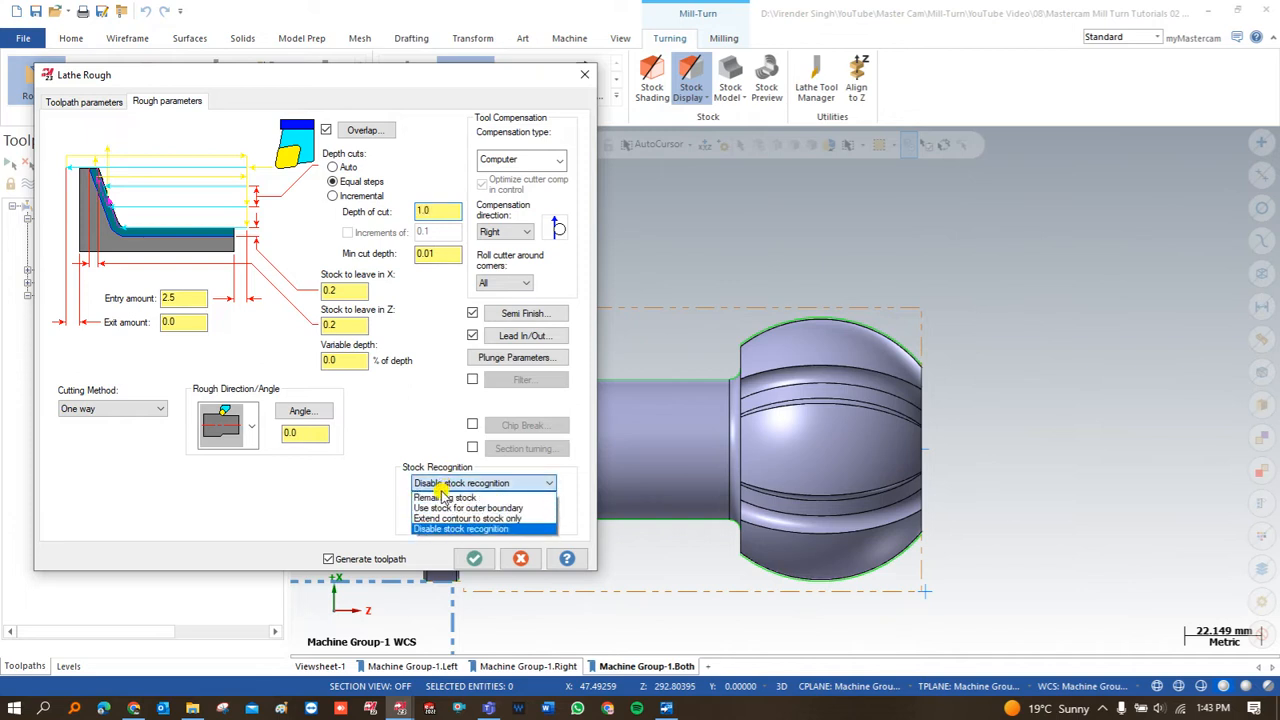
left_click(420, 503)
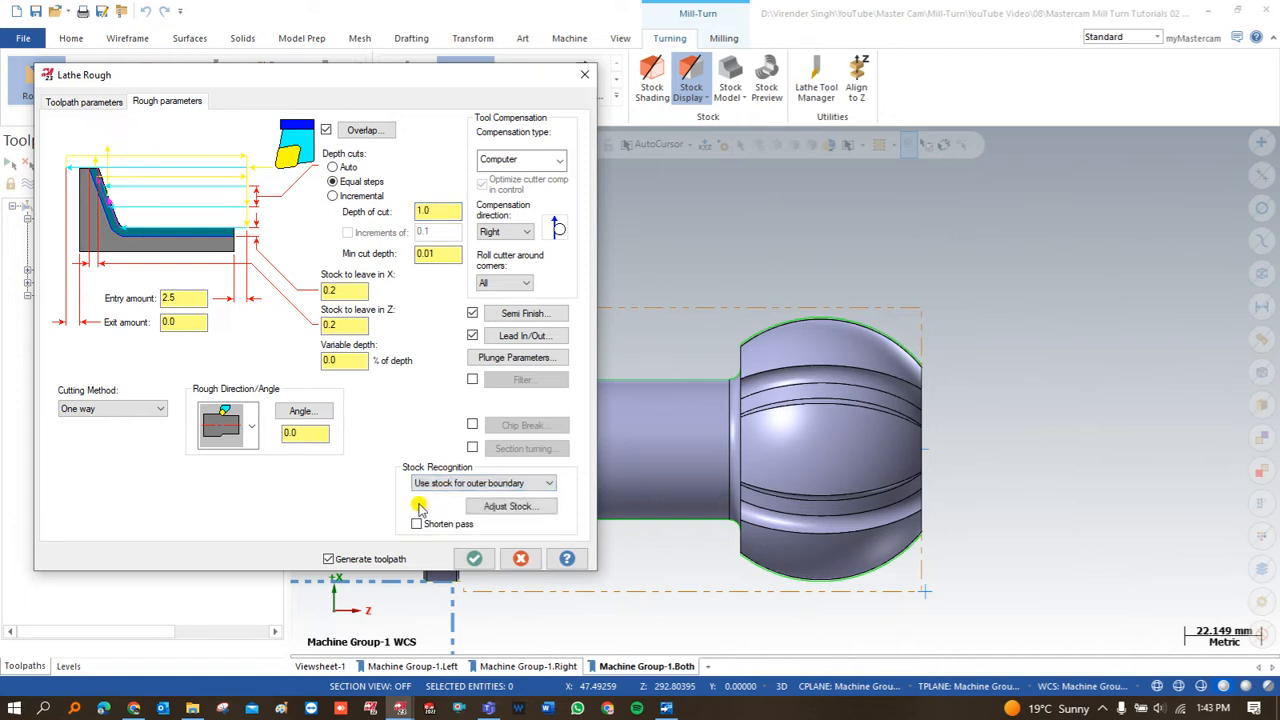
left_click(474, 558)
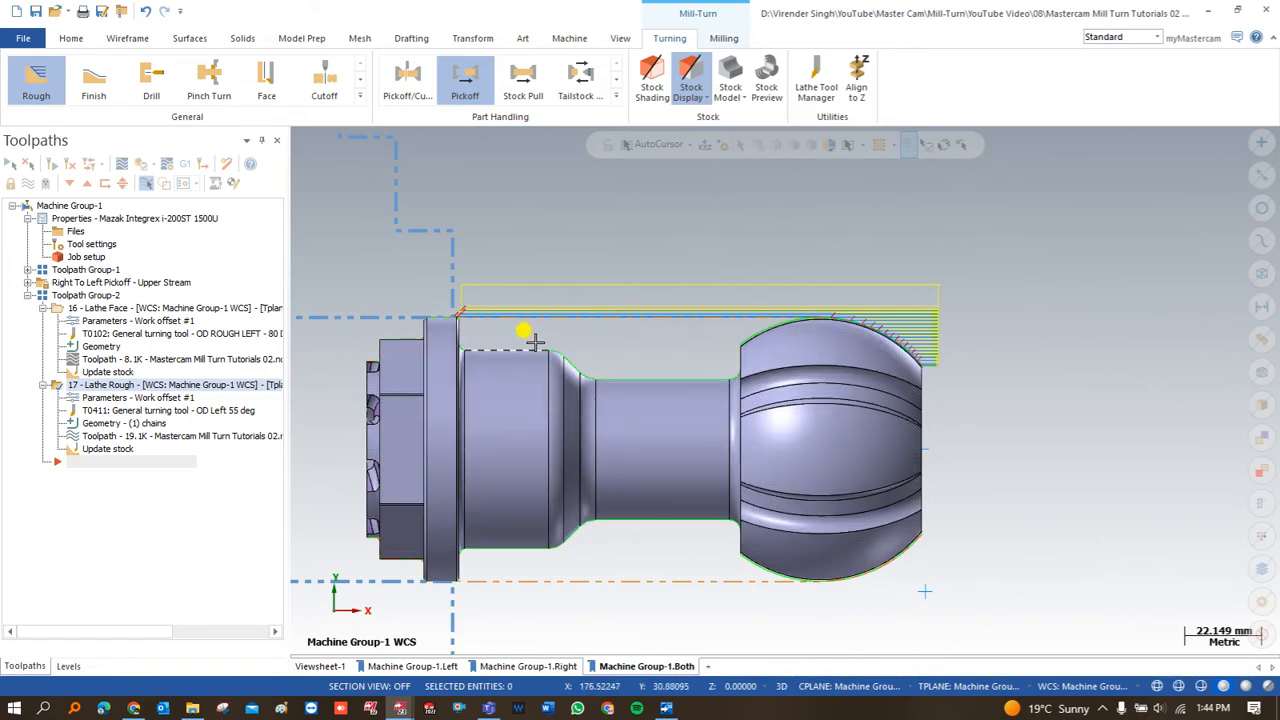
Reopen the Lathe Rough parameters and select the second plunge cutting option, keeping clearance angles of 0.0 front and 3.0 back.
left_click(120, 398)
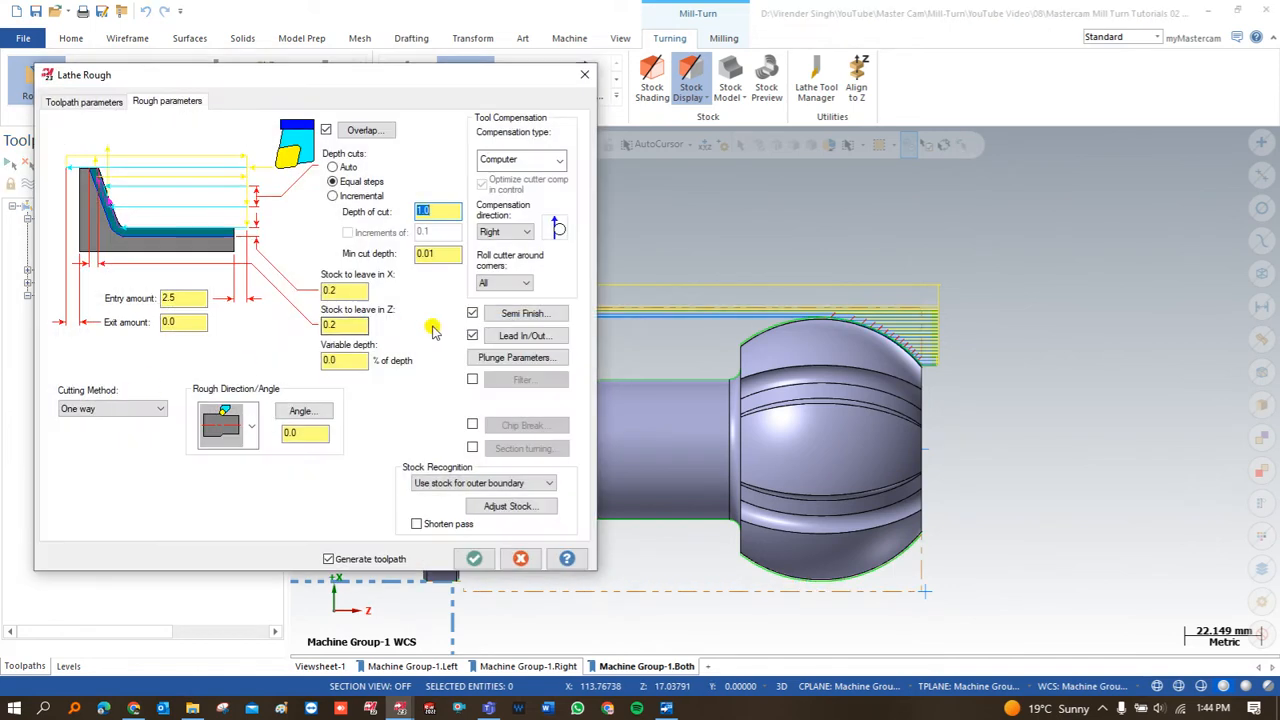
left_click(510, 357)
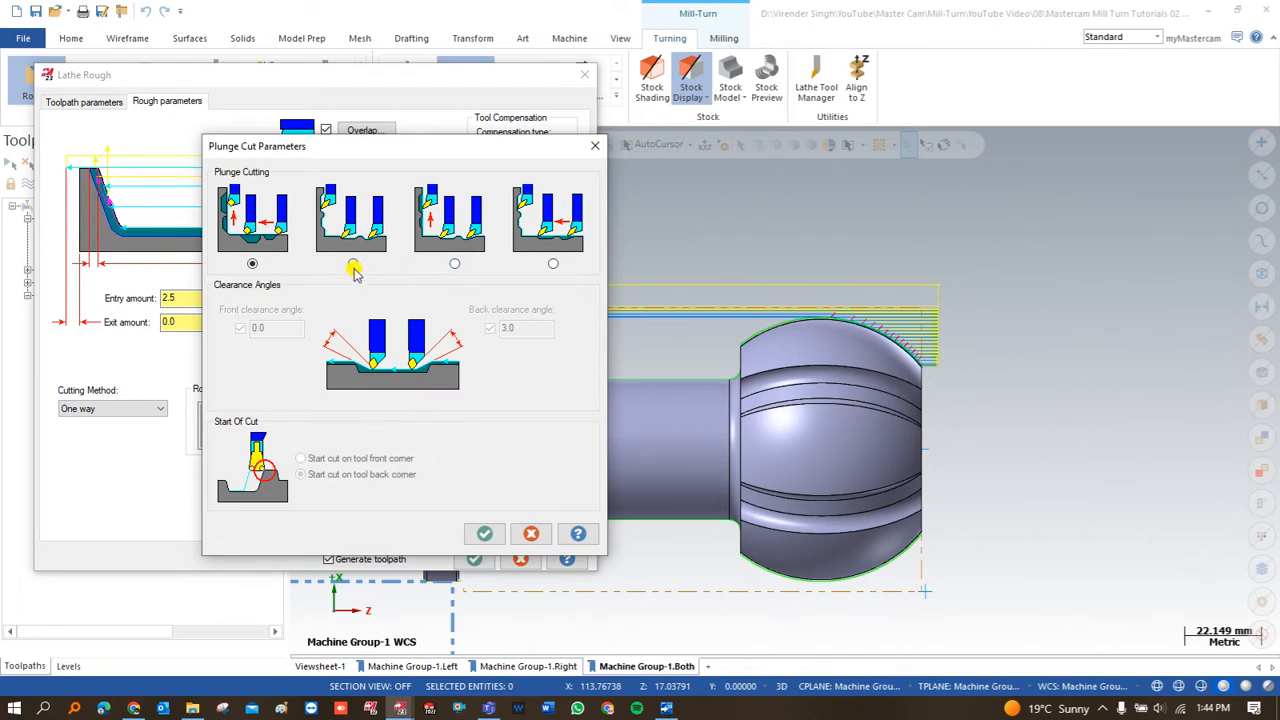
left_click(353, 265)
left_click(484, 533)
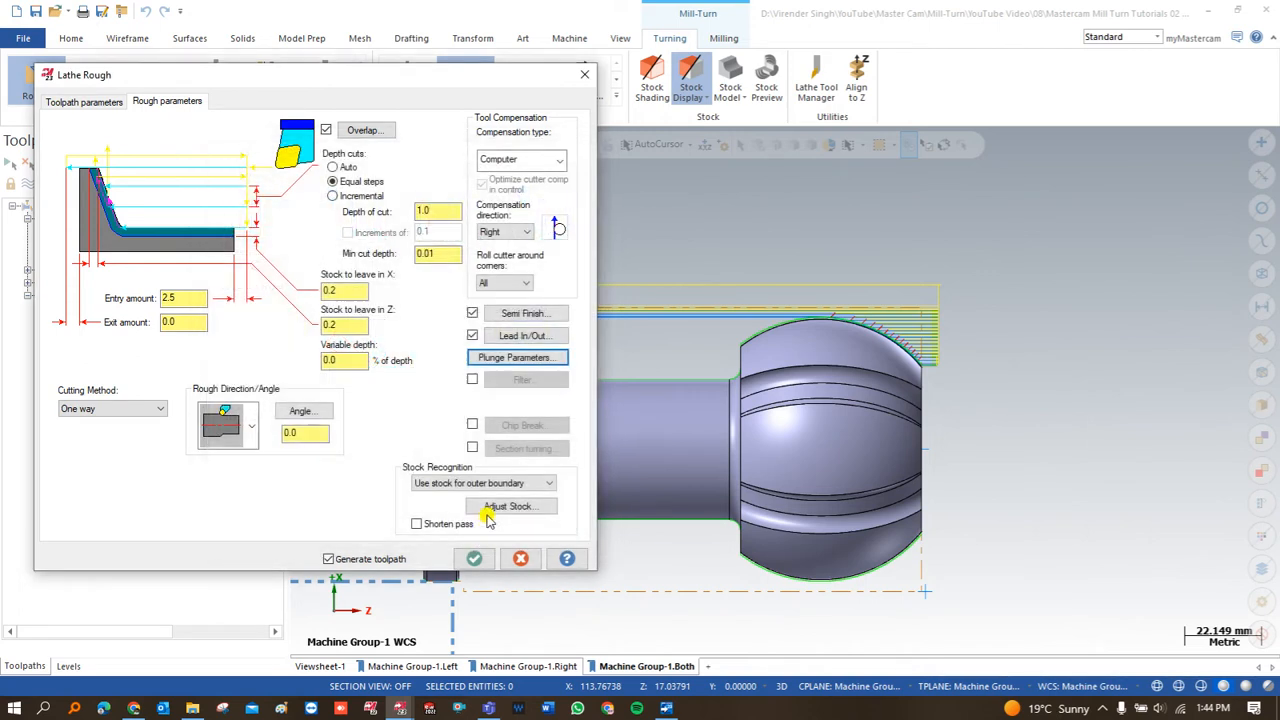
left_click(515, 357)
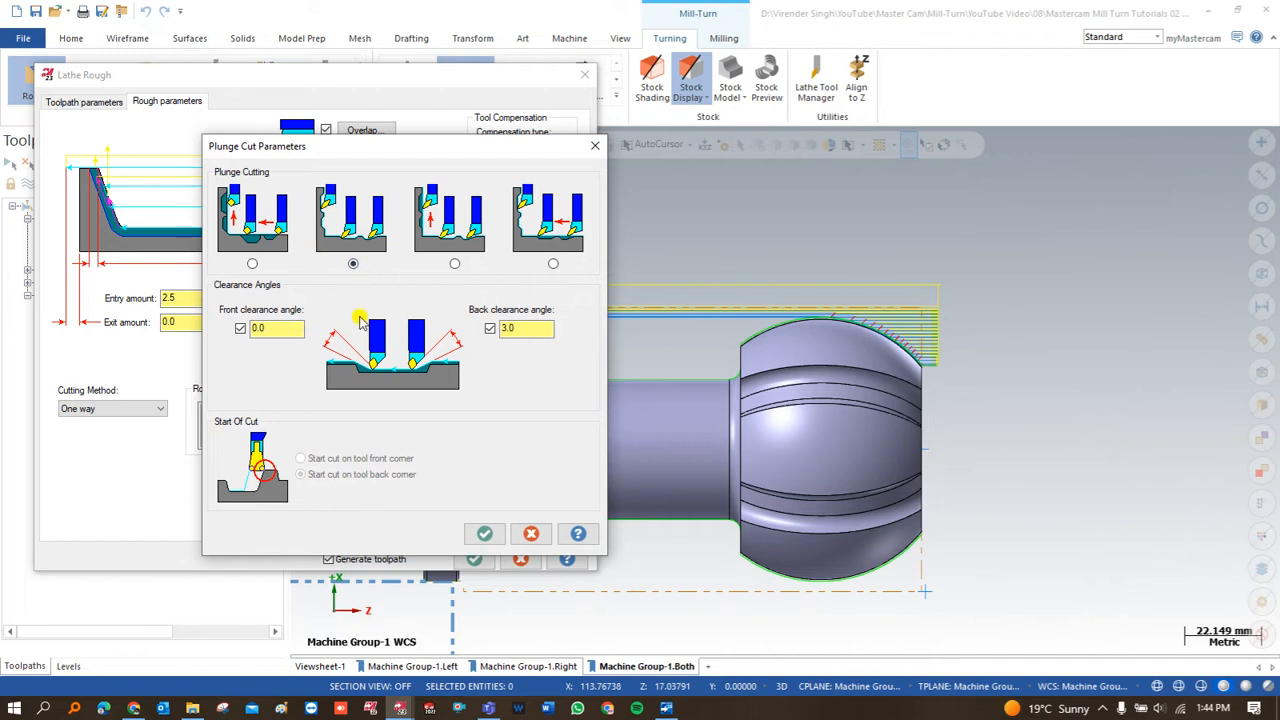
left_click(484, 533)
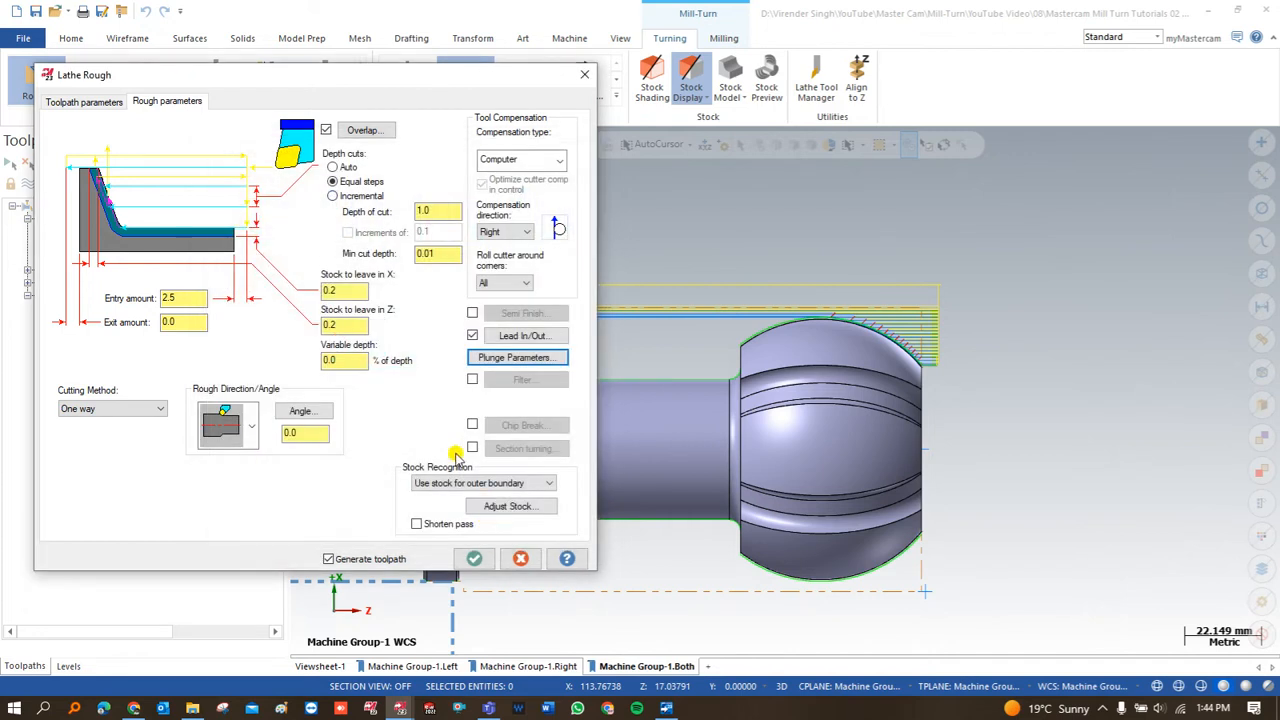
Enable automatic calculation of the entry vector and the exit vector in the roughing lead-in and lead-out settings.
left_click(522, 335)
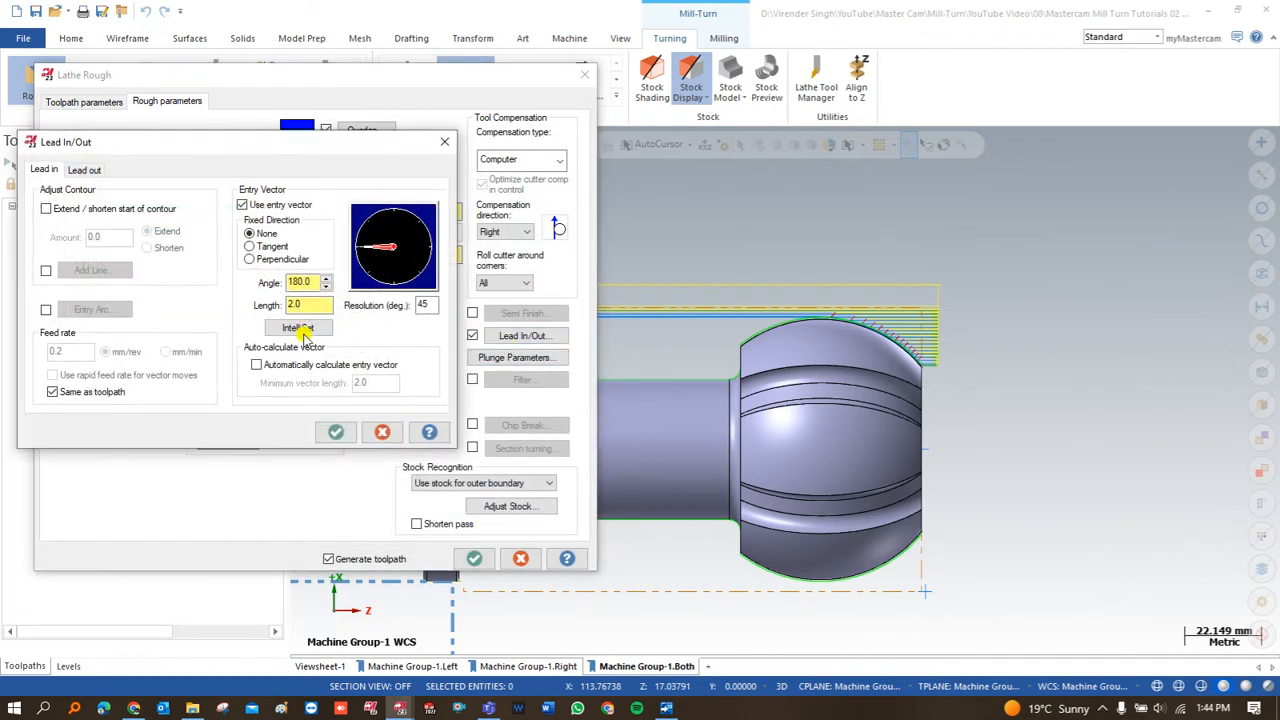
left_click(268, 369)
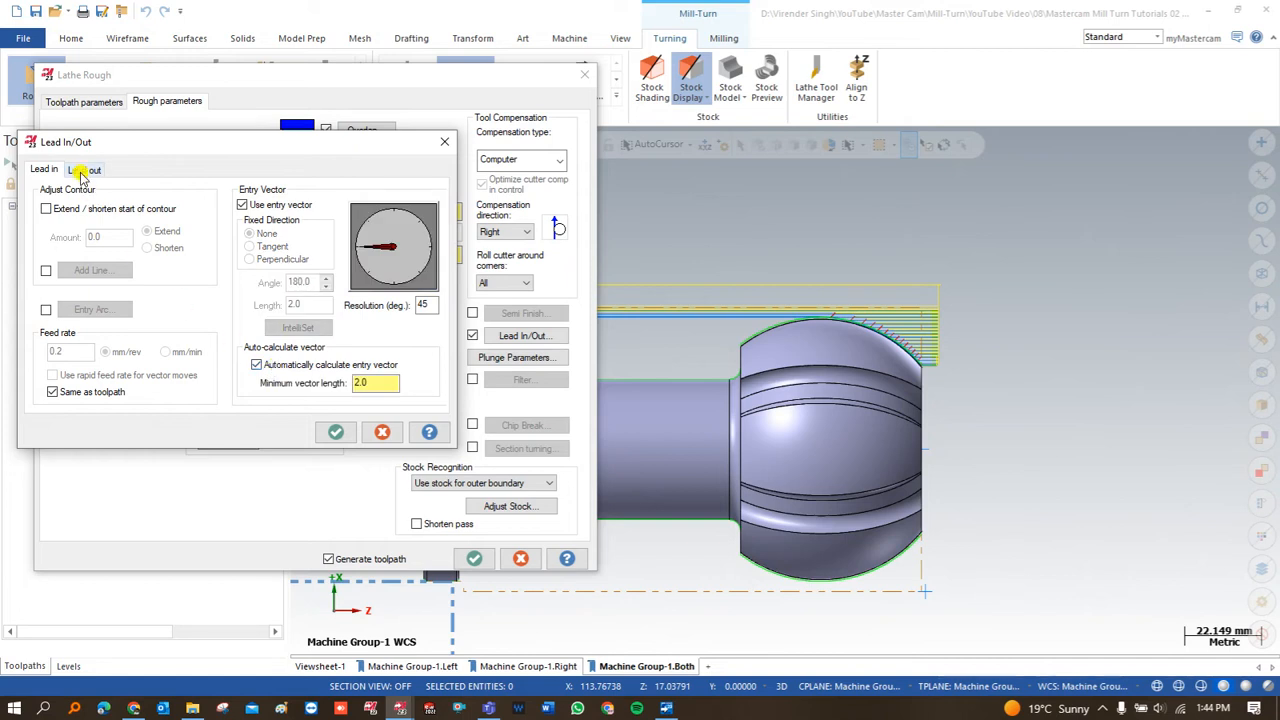
left_click(84, 169)
left_click(268, 367)
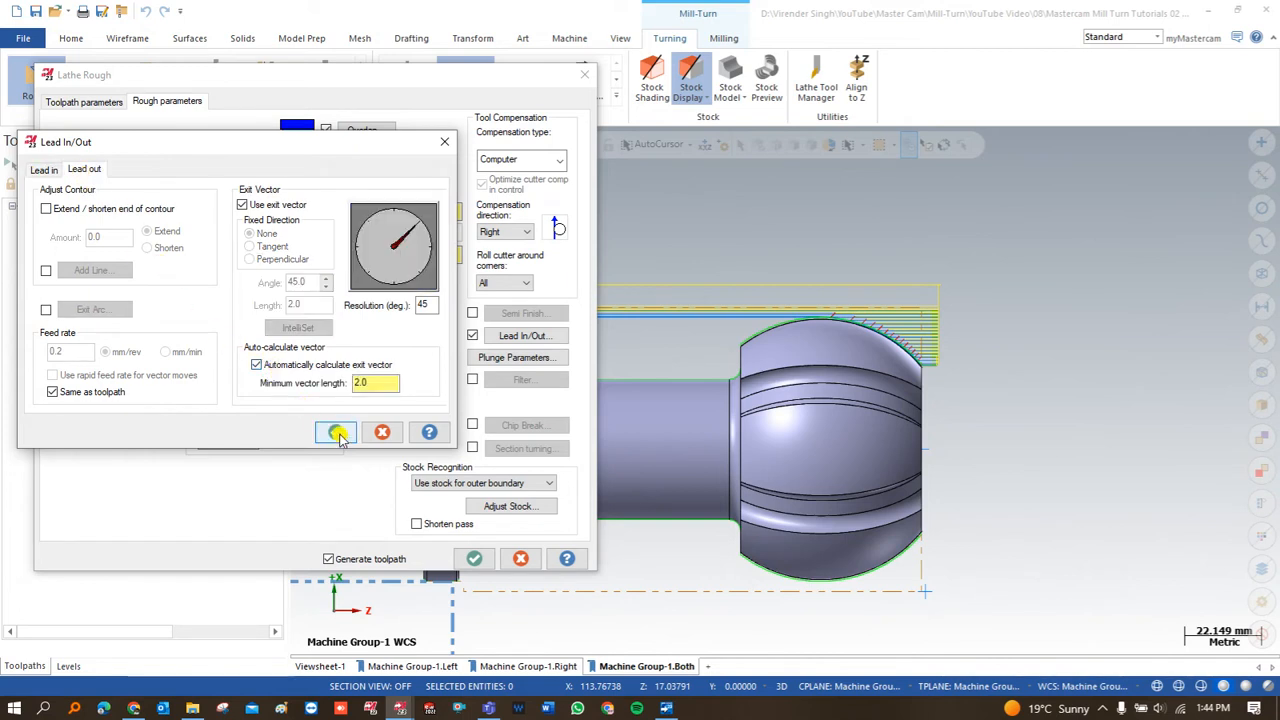
left_click(335, 431)
Regenerate the first roughing toolpath, continuing past every tool collision with the stock.
left_click(472, 558)
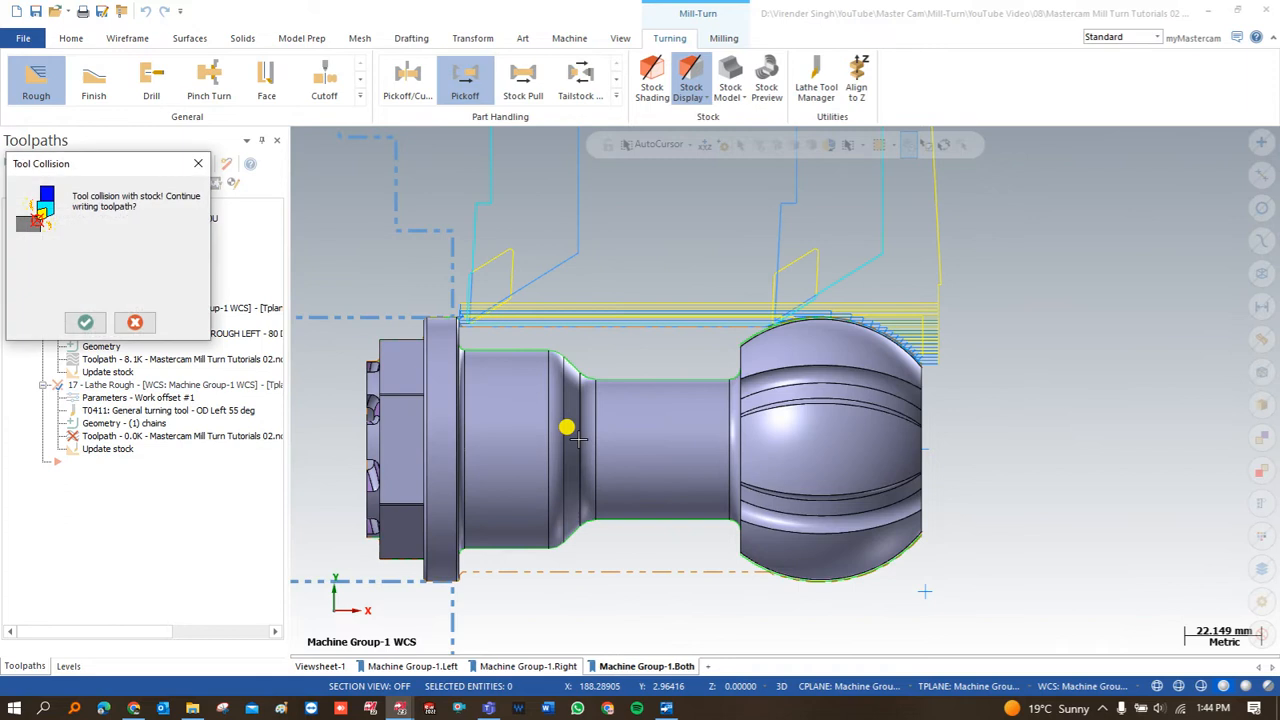
left_click(90, 318)
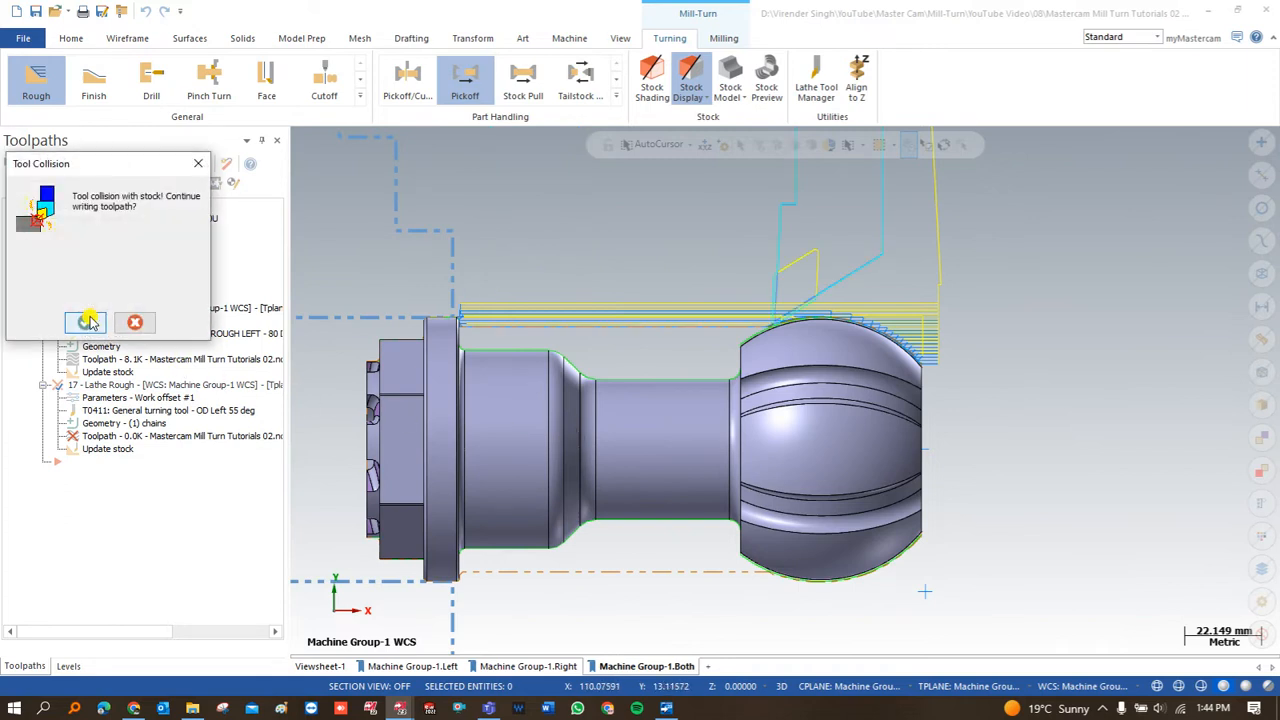
left_click(89, 319)
left_click(89, 320)
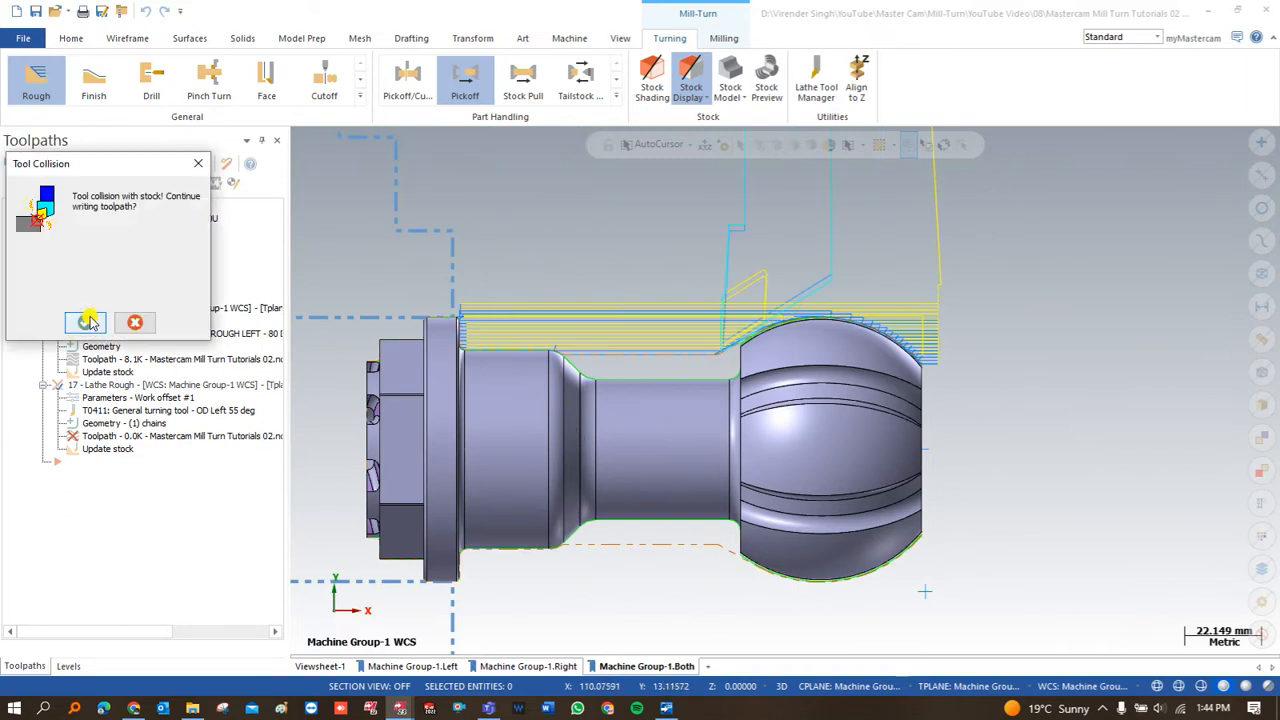
left_click(89, 320)
left_click(89, 320)
left_click(89, 320)
left_click(89, 320)
left_click(89, 320)
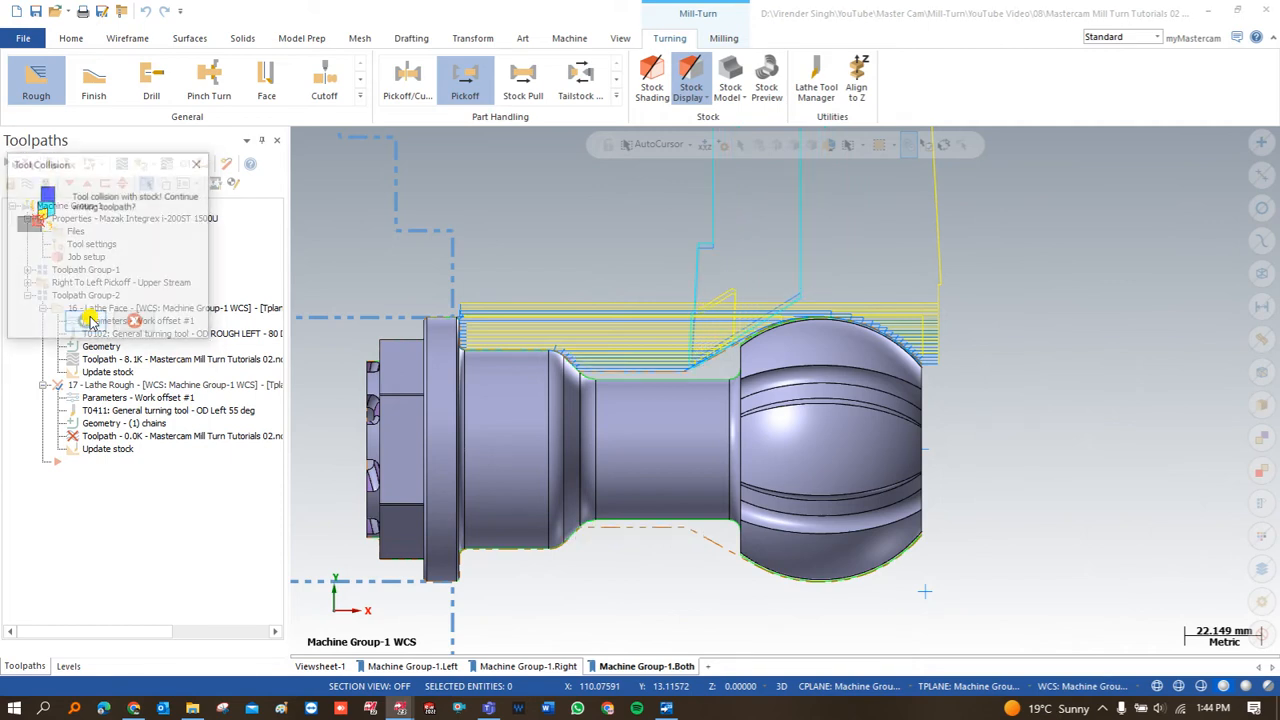
left_click(89, 320)
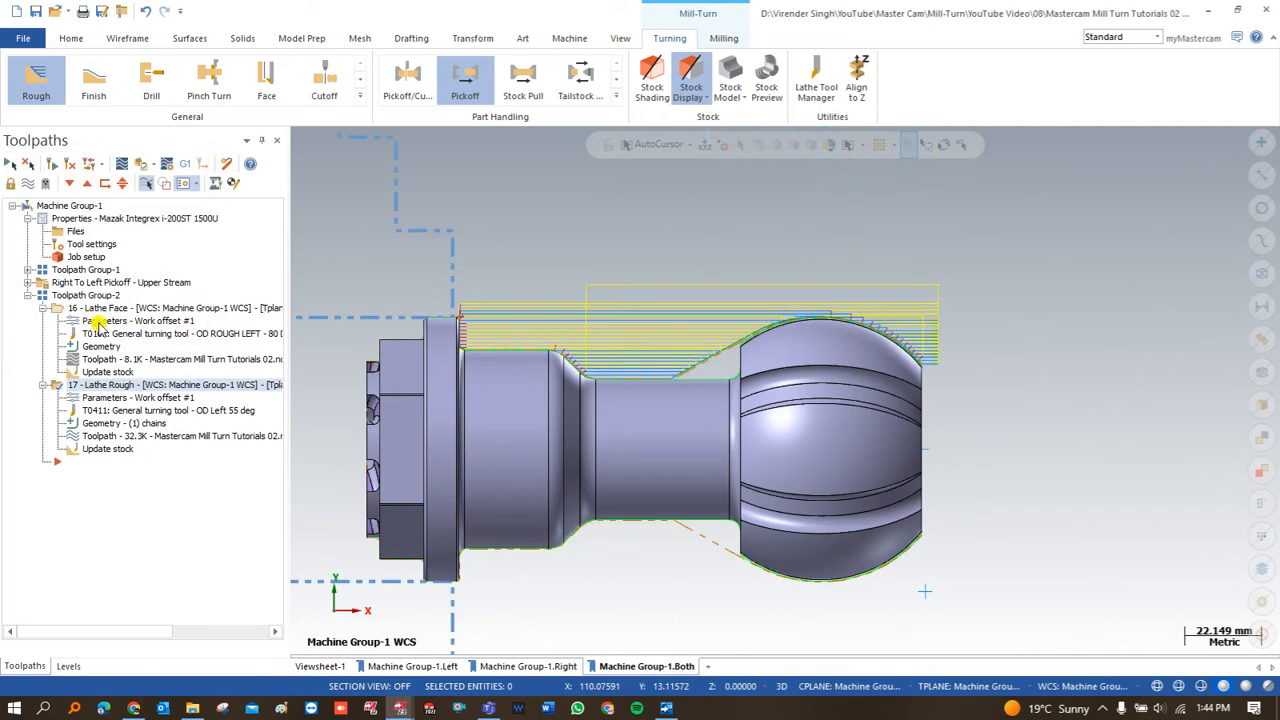
scroll(730, 363, "up", 2)
scroll(720, 363, "down", 1)
scroll(720, 363, "up", 1)
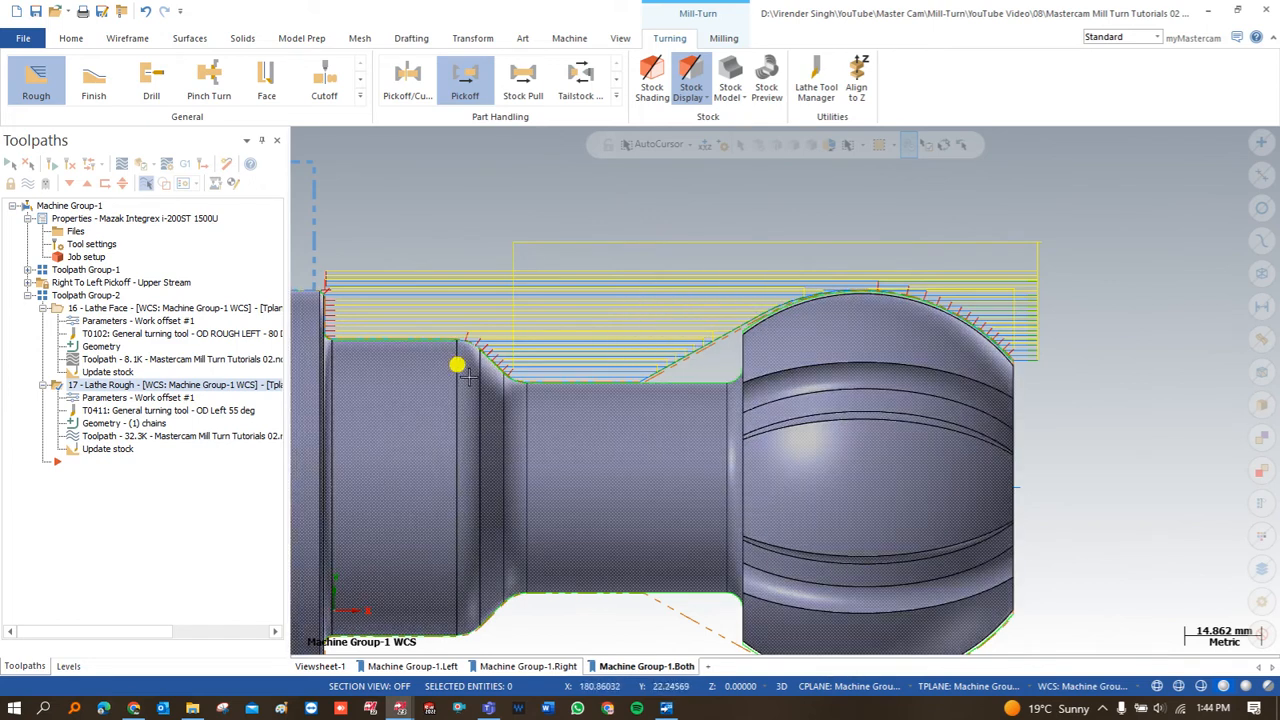
Start a second Lathe Rough operation and chain the neck profile reversed, from the neck line up to the edge of the ball.
left_click(36, 82)
left_click(648, 384)
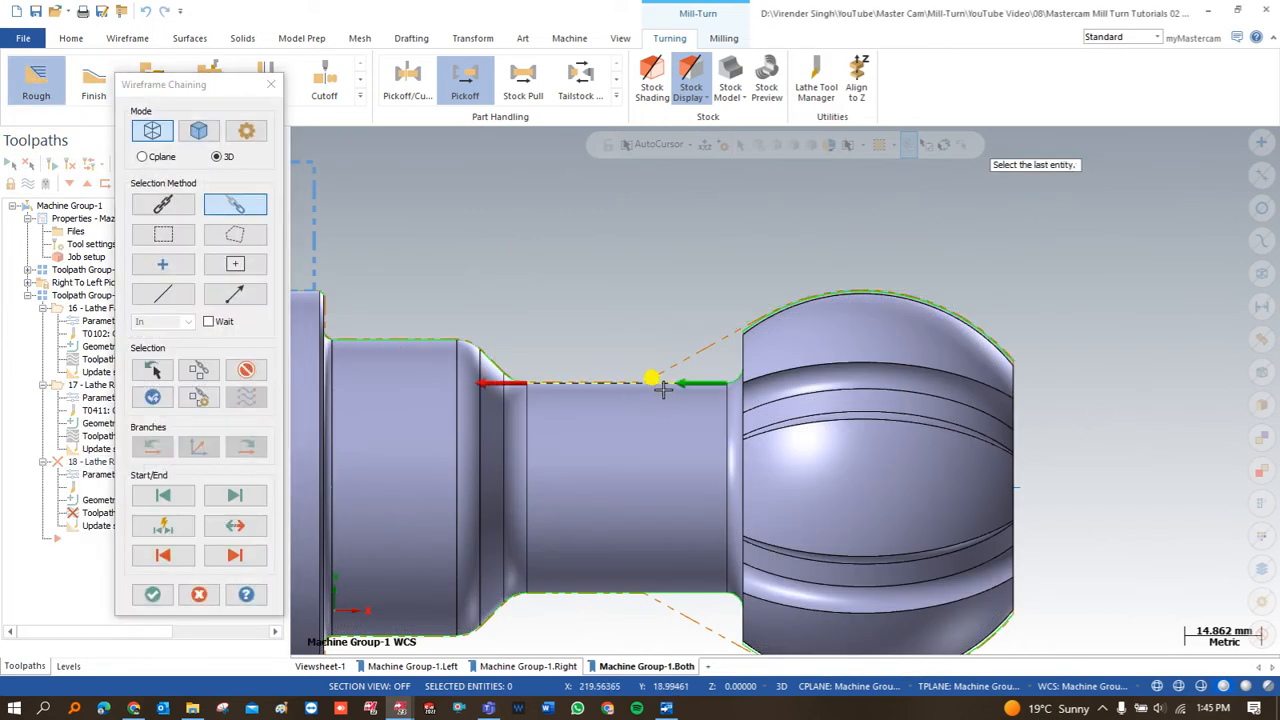
left_click(238, 528)
scroll(700, 366, "up", 3)
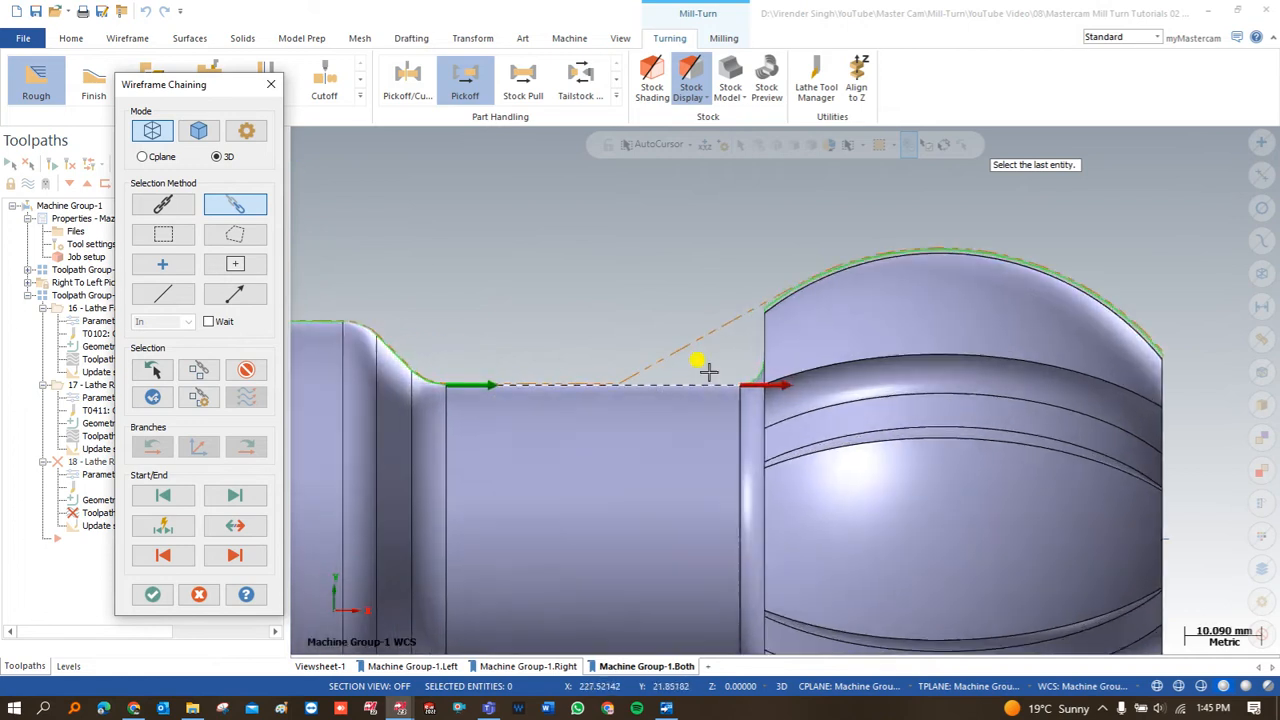
left_click(762, 322)
left_click(152, 594)
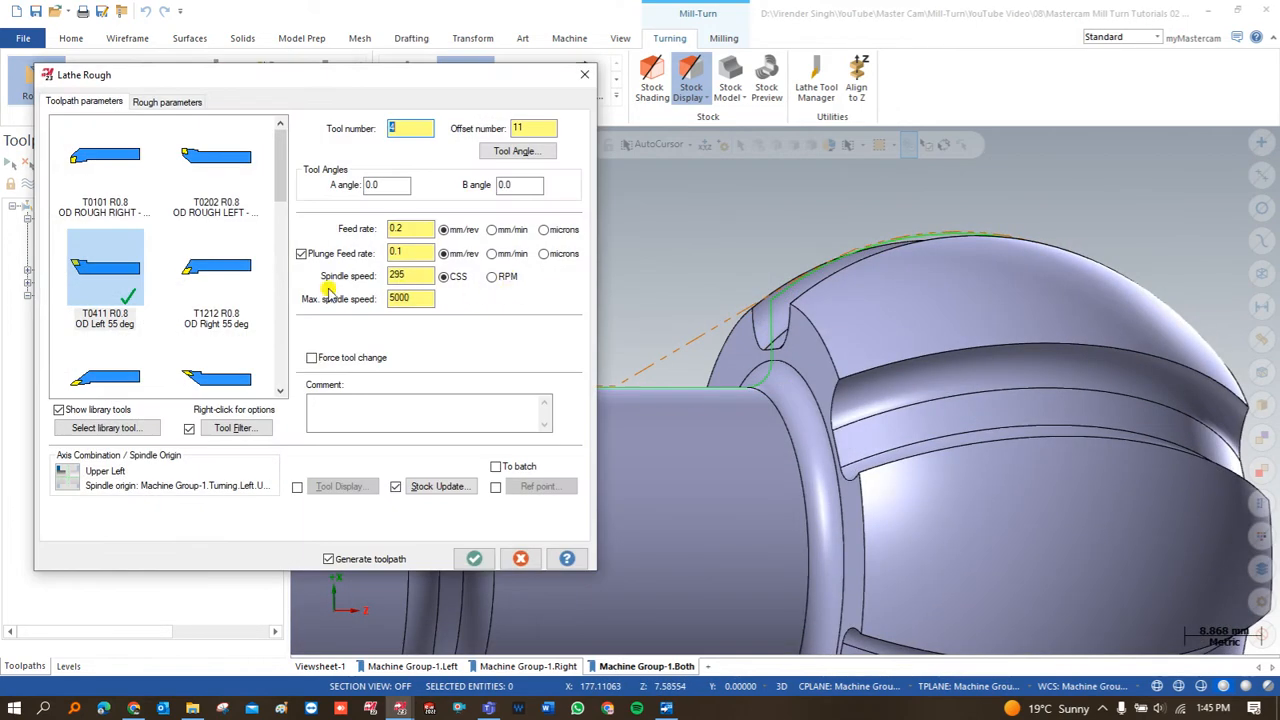
Use tool T0411 OD Left 55 deg with a tool angle of 90 for the second roughing operation and accept its parameters.
left_click(99, 275)
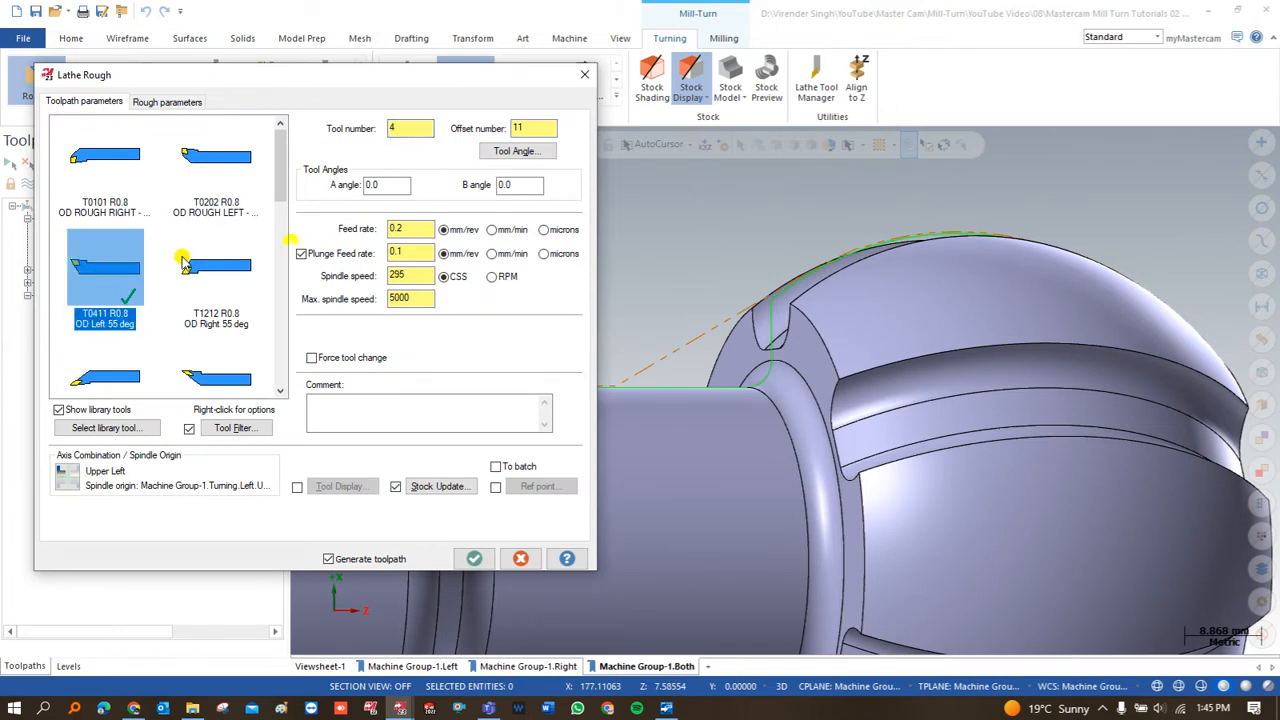
left_click(517, 150)
left_click(122, 261)
left_click_drag(127, 262, 16, 280)
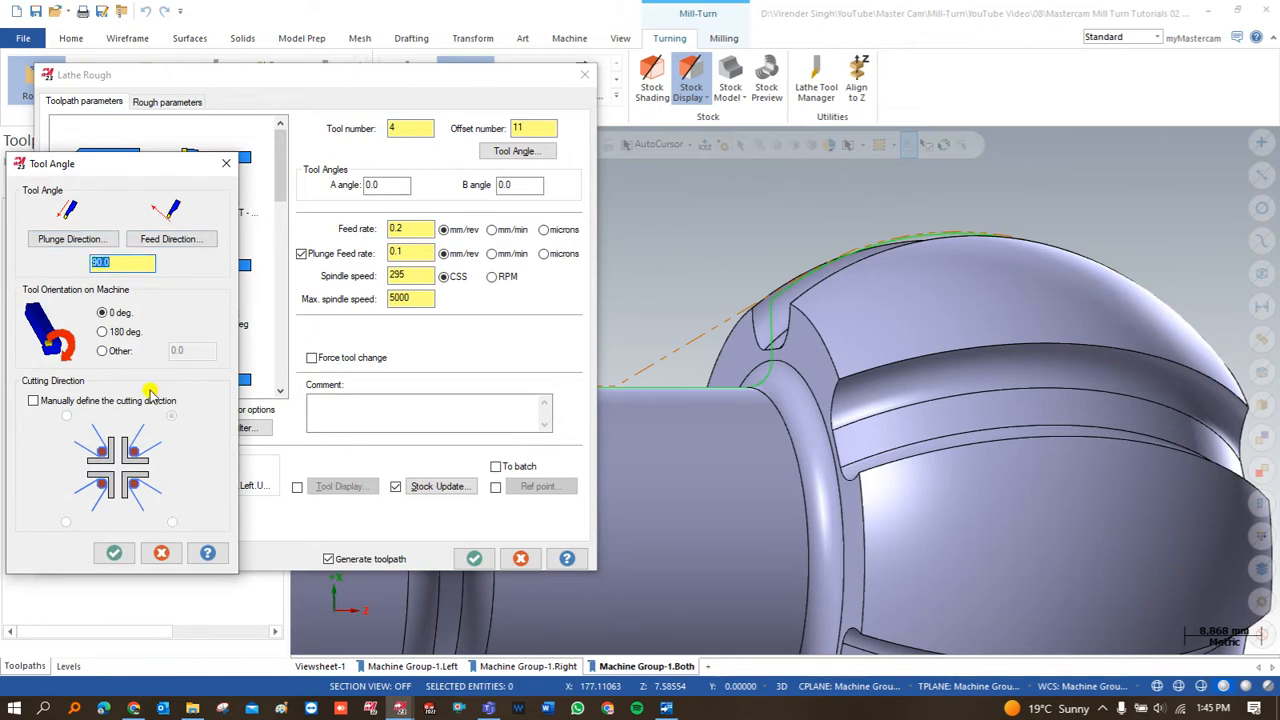
left_click(114, 553)
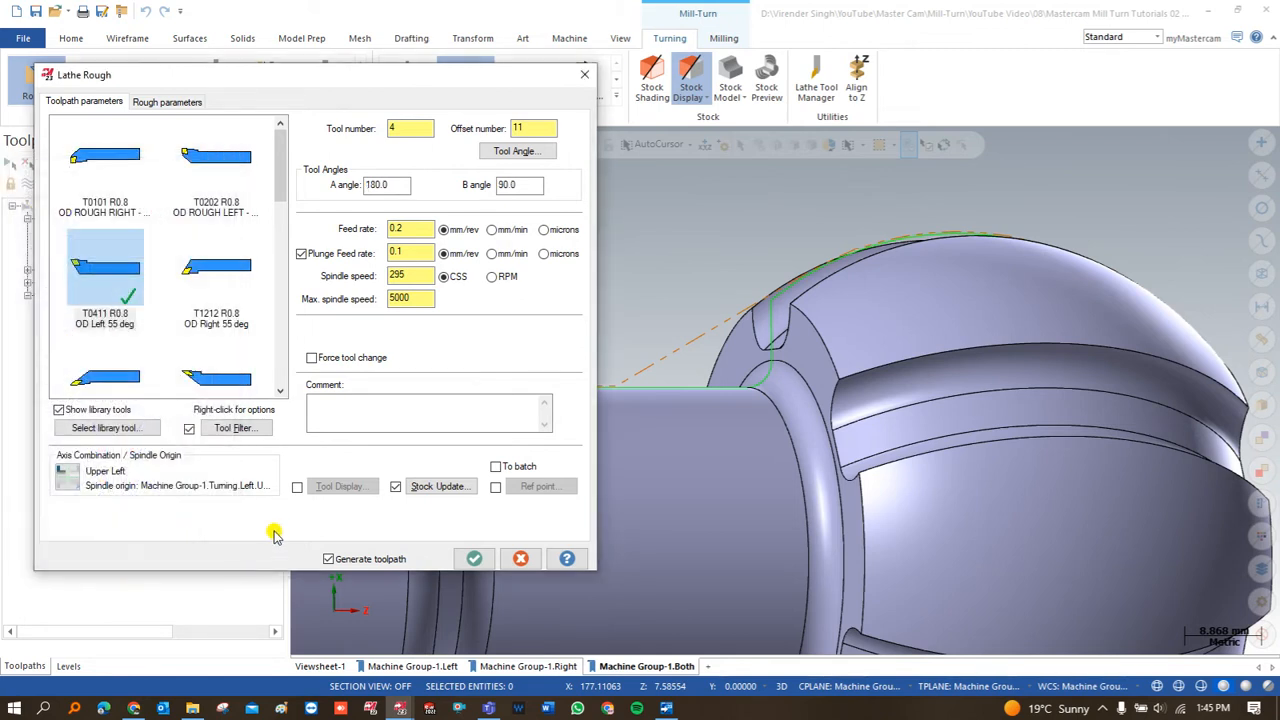
left_click(474, 558)
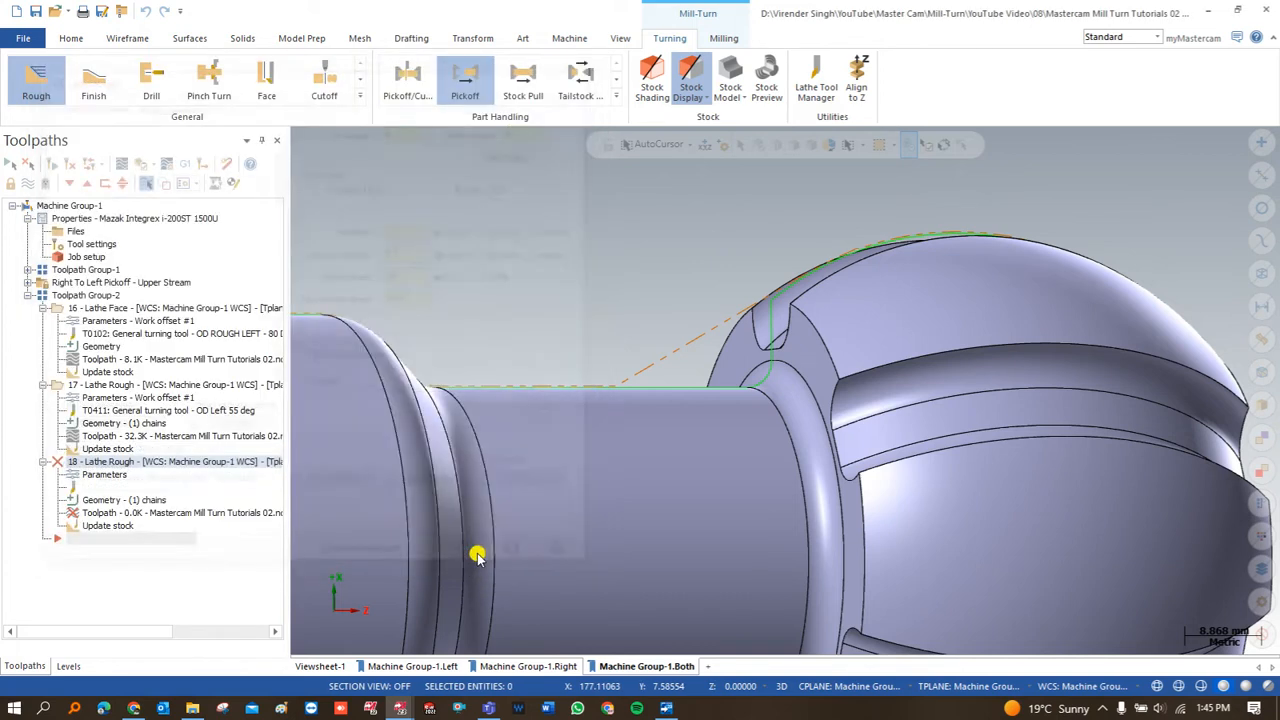
Try to generate the second roughing toolpath, ignoring the clearance violation and continuing past the chuck collisions.
right_click(546, 262)
left_click(566, 345)
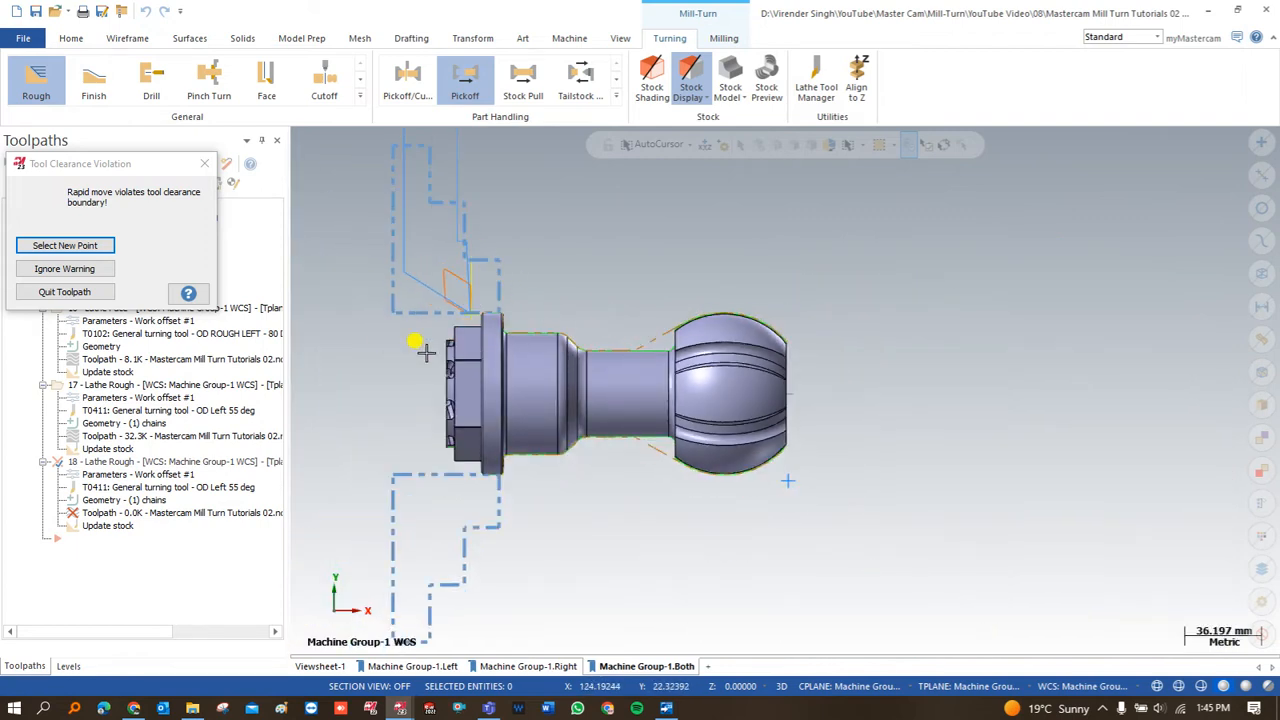
scroll(486, 306, "up", 2)
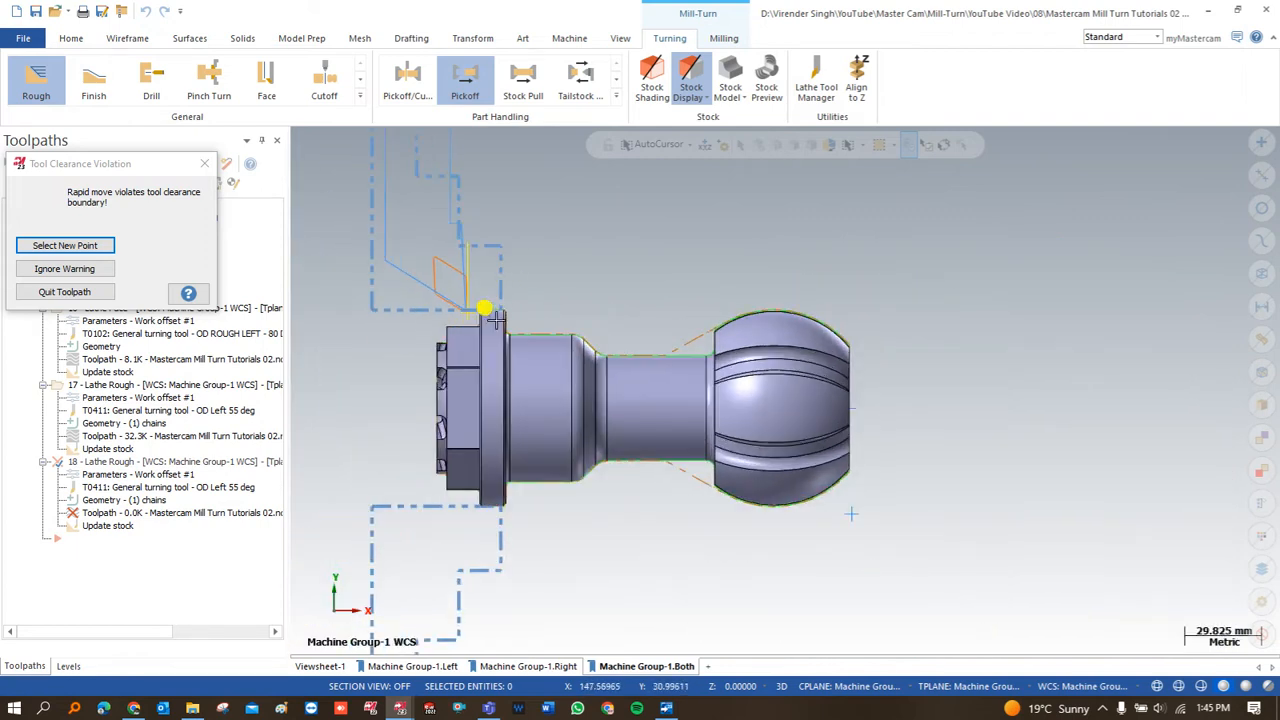
left_click(66, 270)
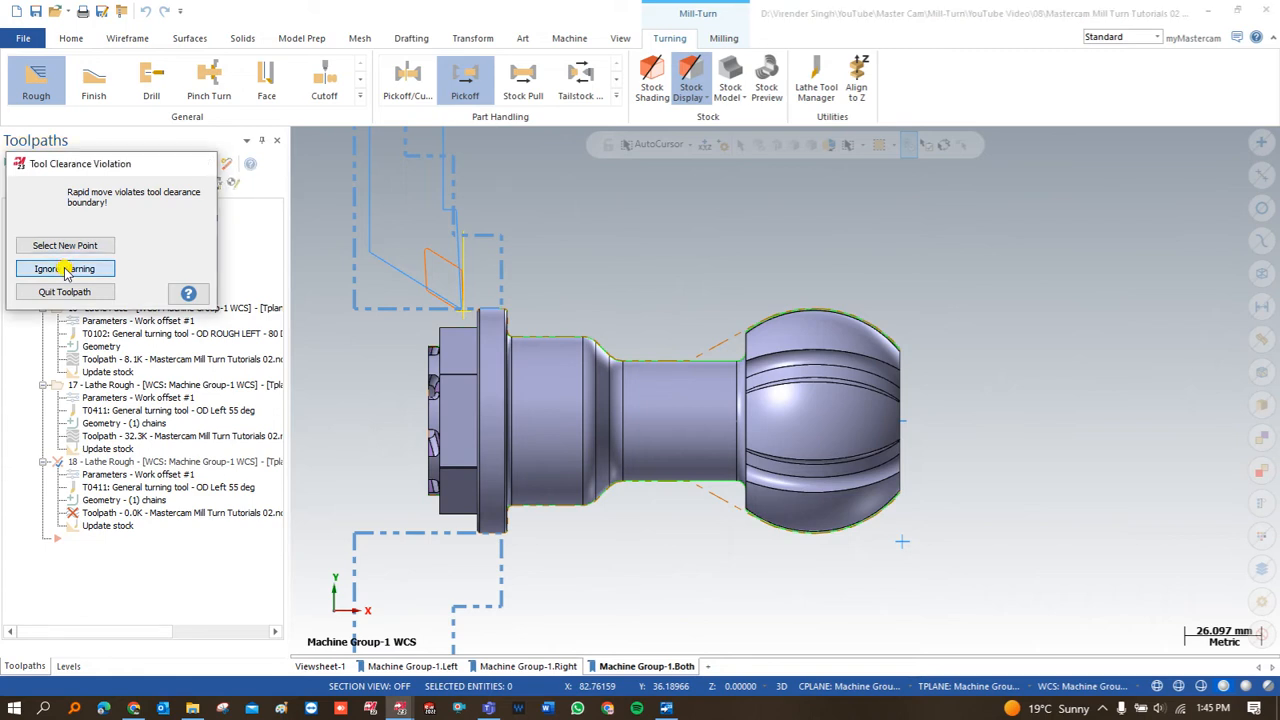
left_click(91, 322)
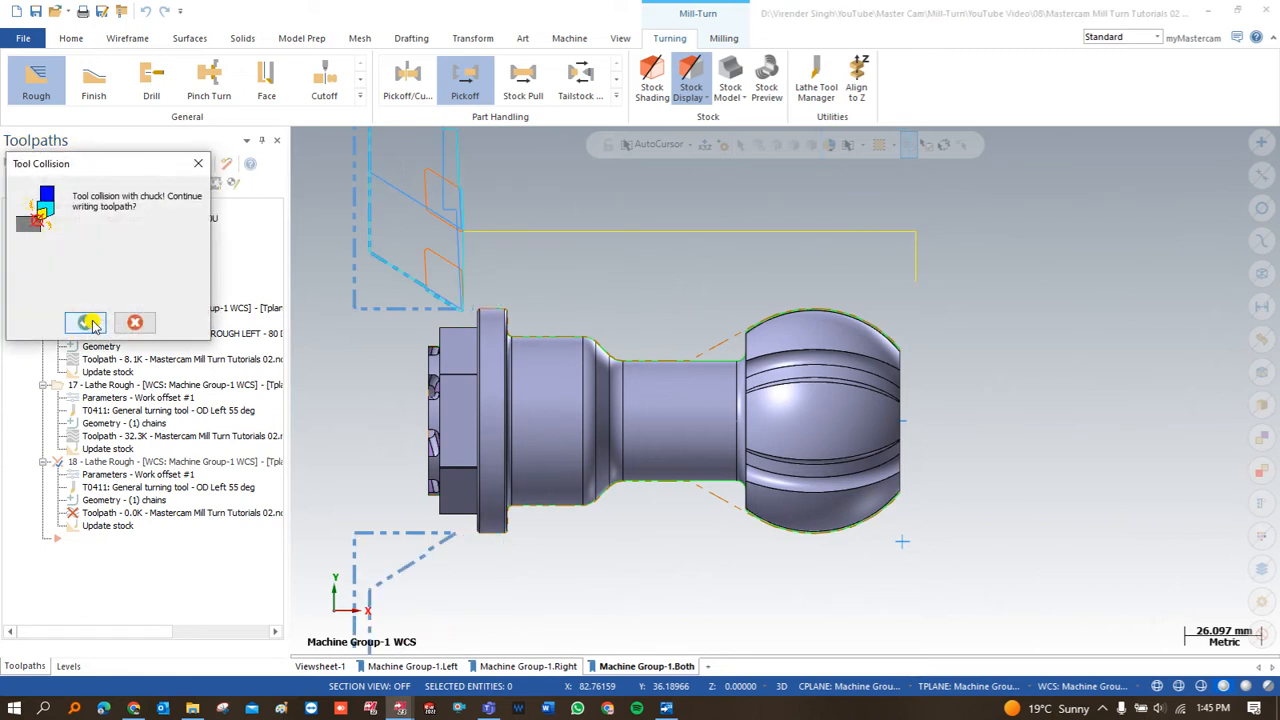
left_click(86, 323)
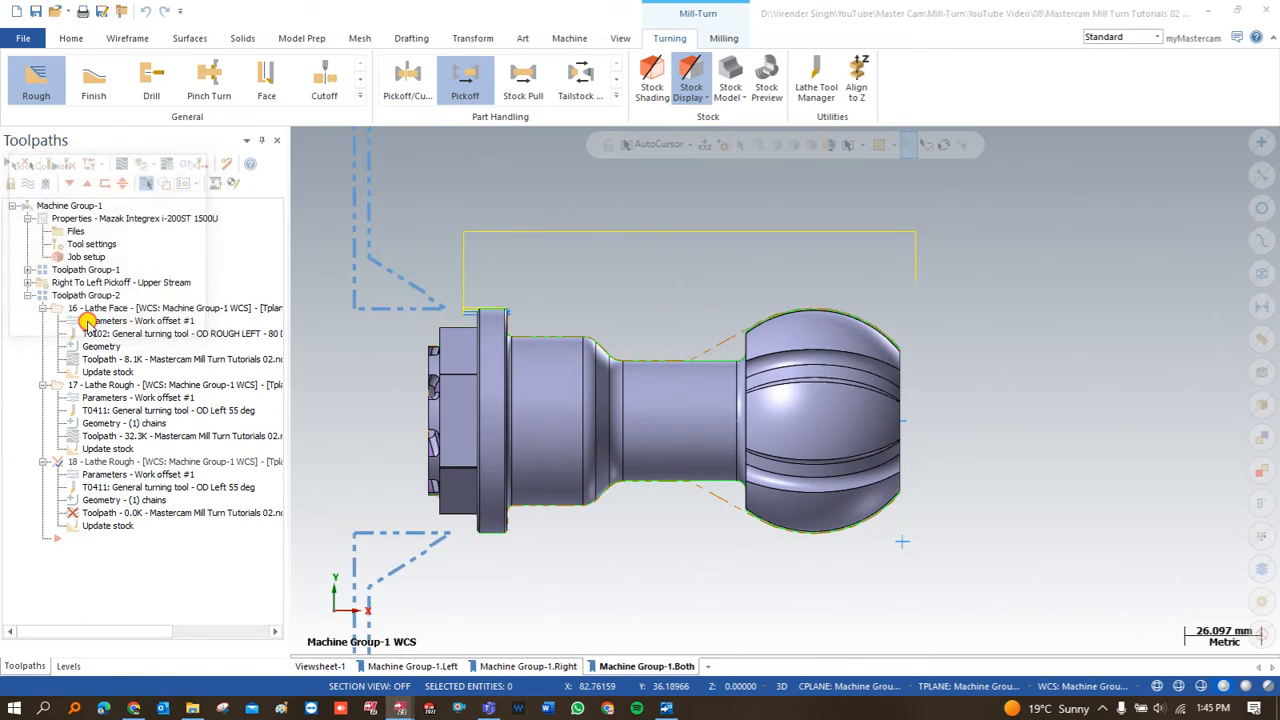
left_click(88, 323)
left_click(88, 323)
left_click(88, 323)
left_click(88, 323)
left_click(88, 323)
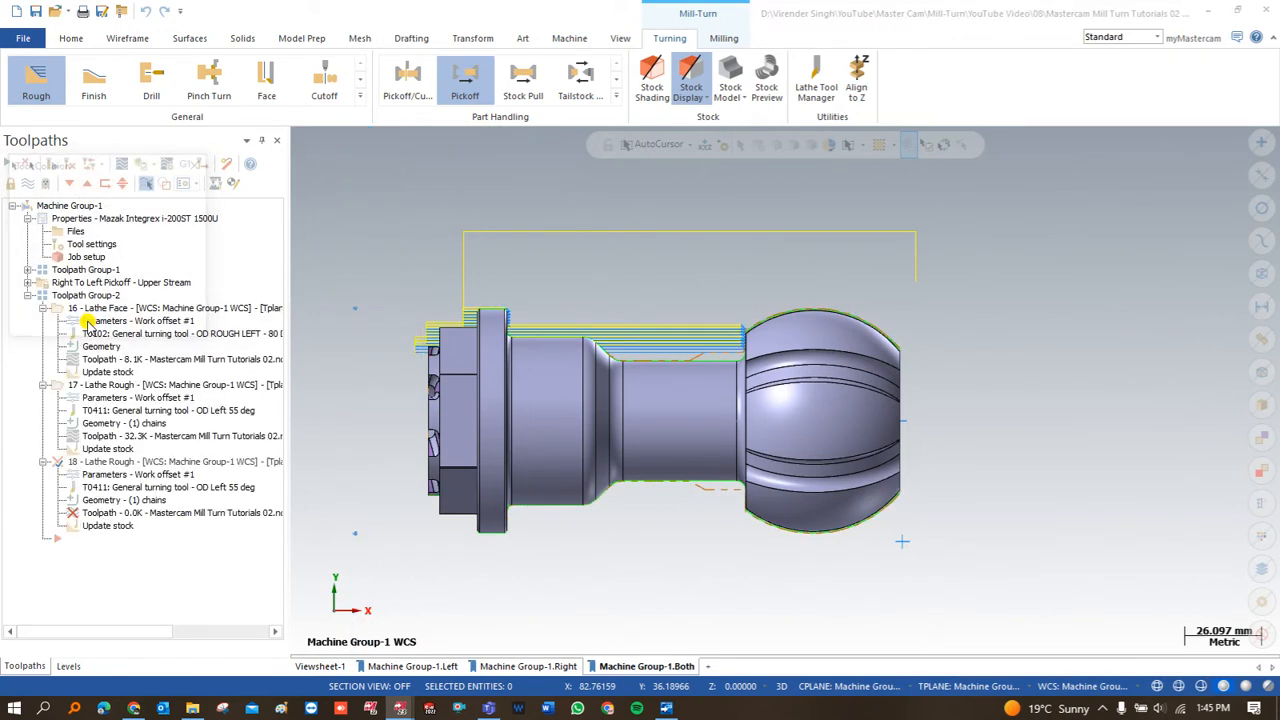
left_click(88, 323)
left_click(88, 323)
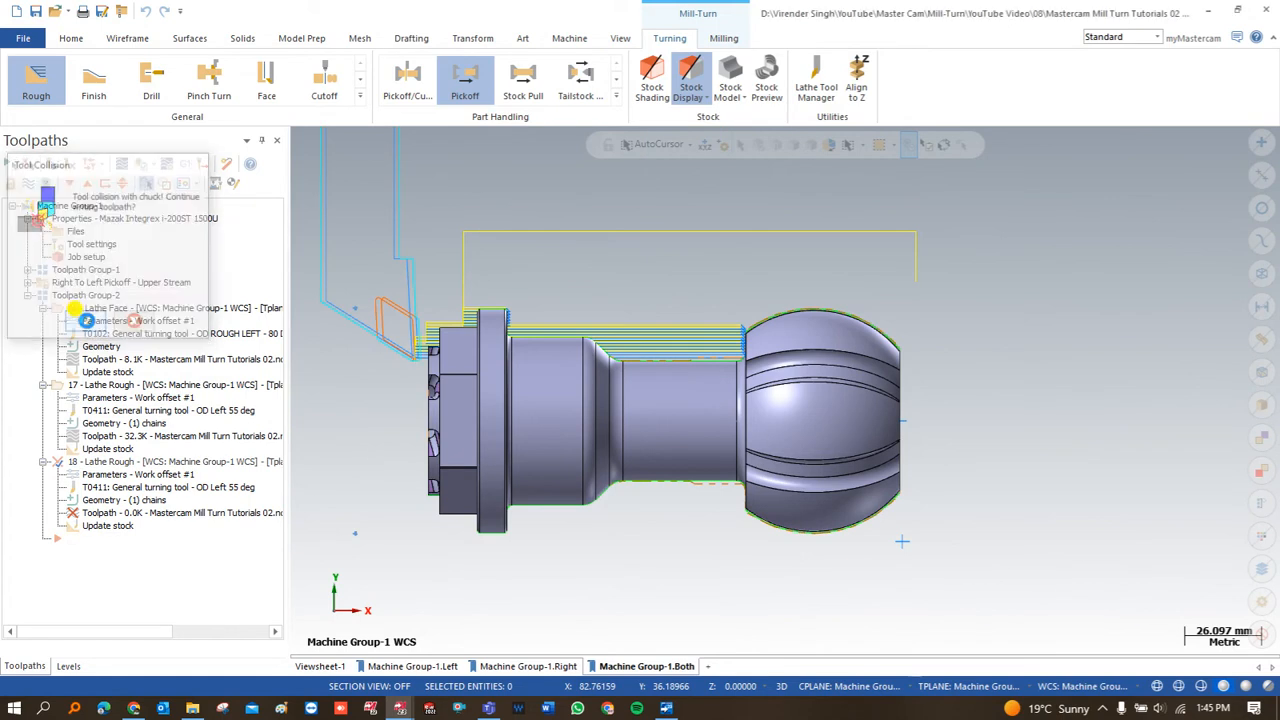
left_click(682, 397)
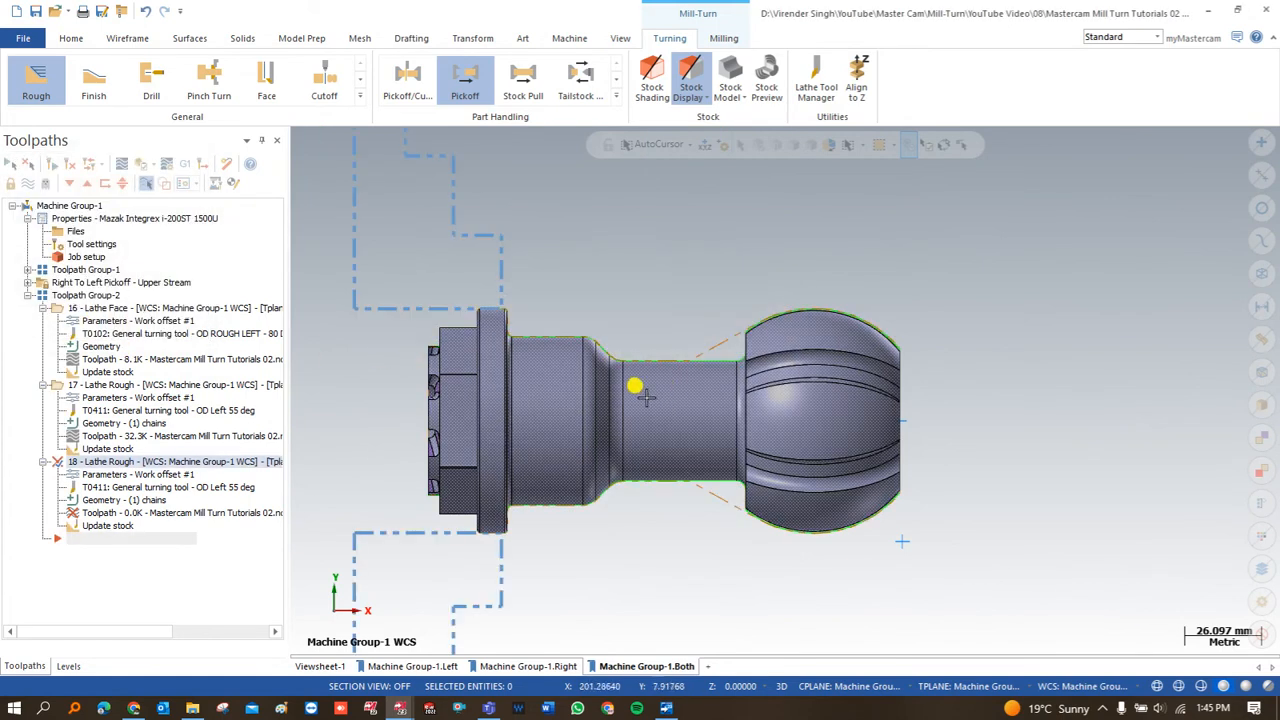
Adjust the stock of the second roughing operation, bringing the first end of its outer boundary to the start of the neck profile.
scroll(794, 449, "up", 1)
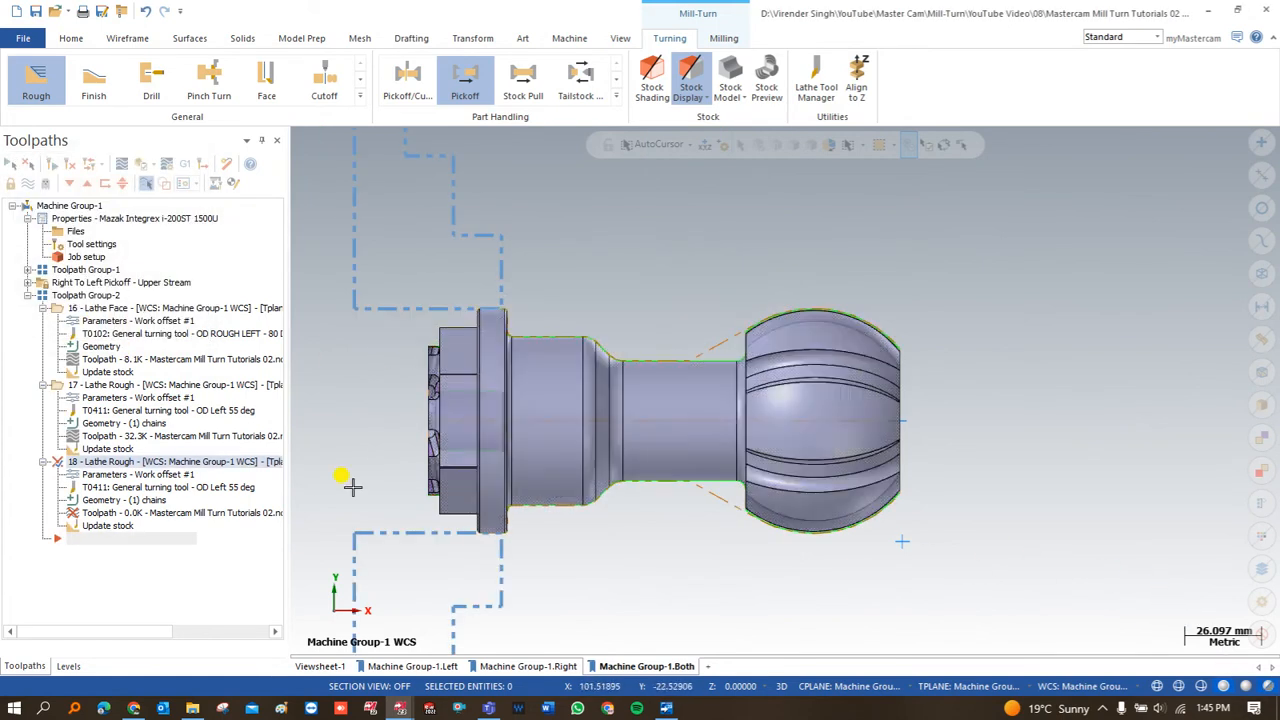
scroll(537, 363, "up", 3)
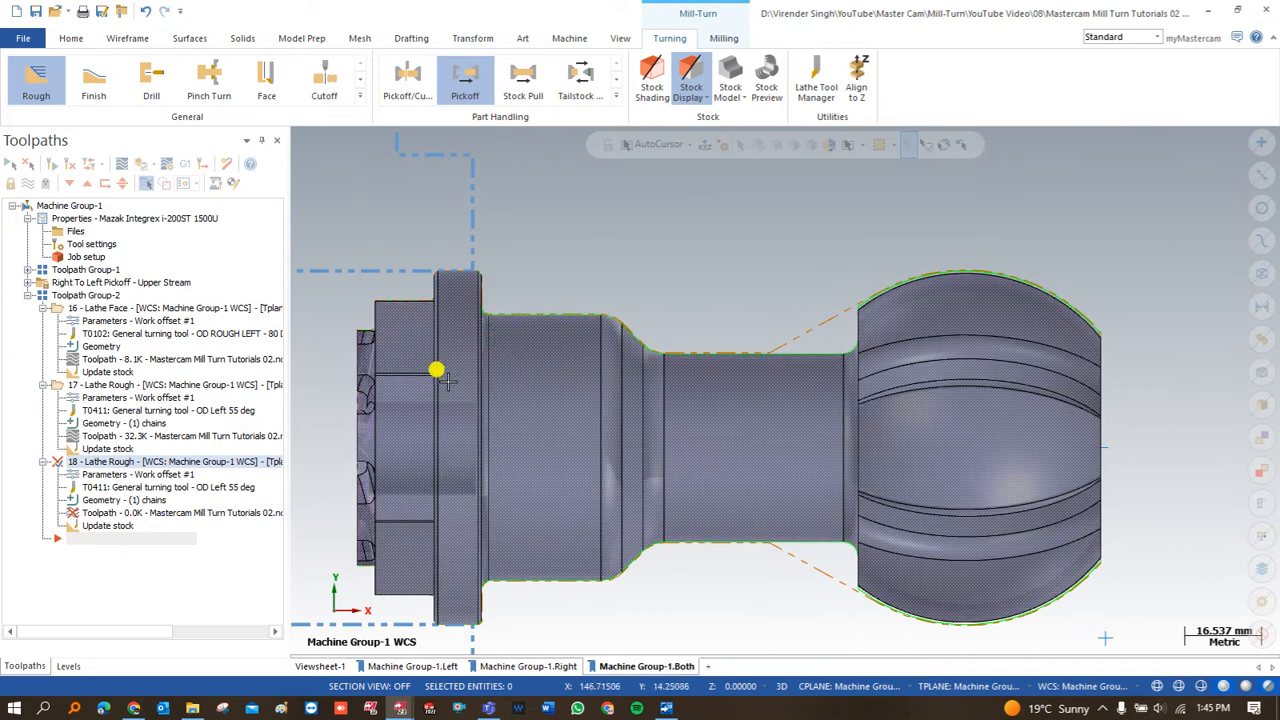
left_click(130, 476)
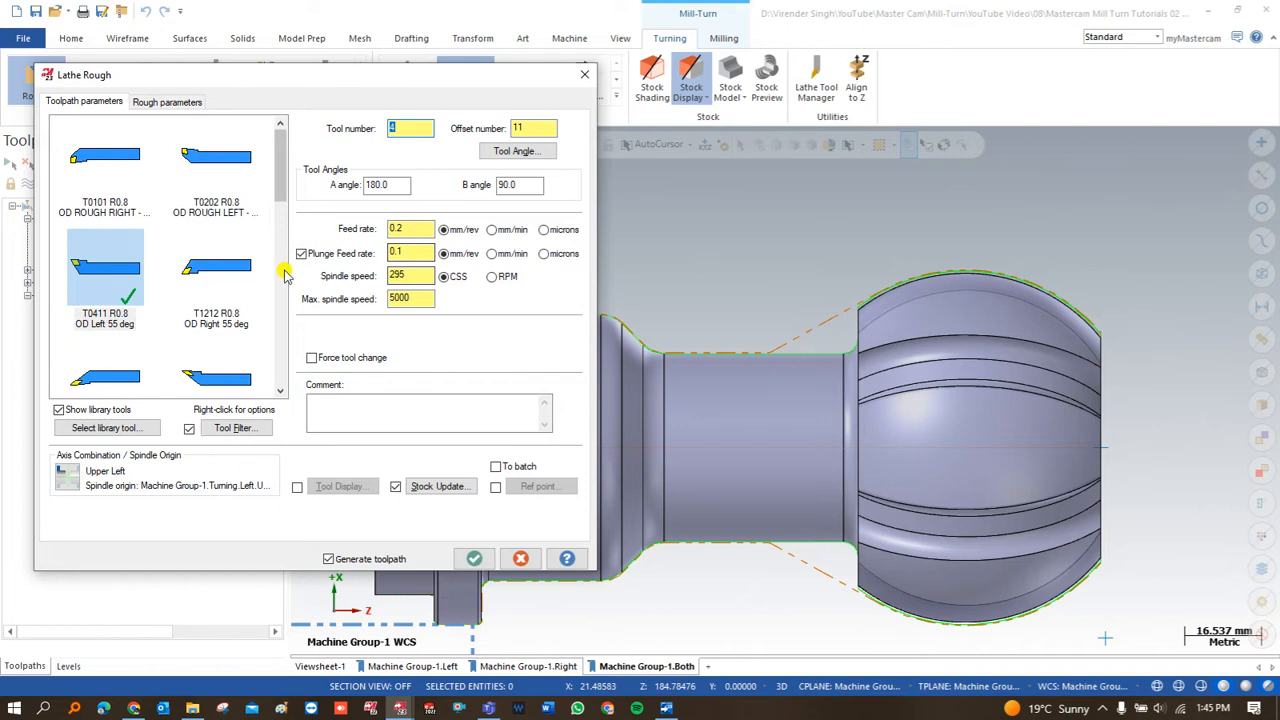
left_click(168, 103)
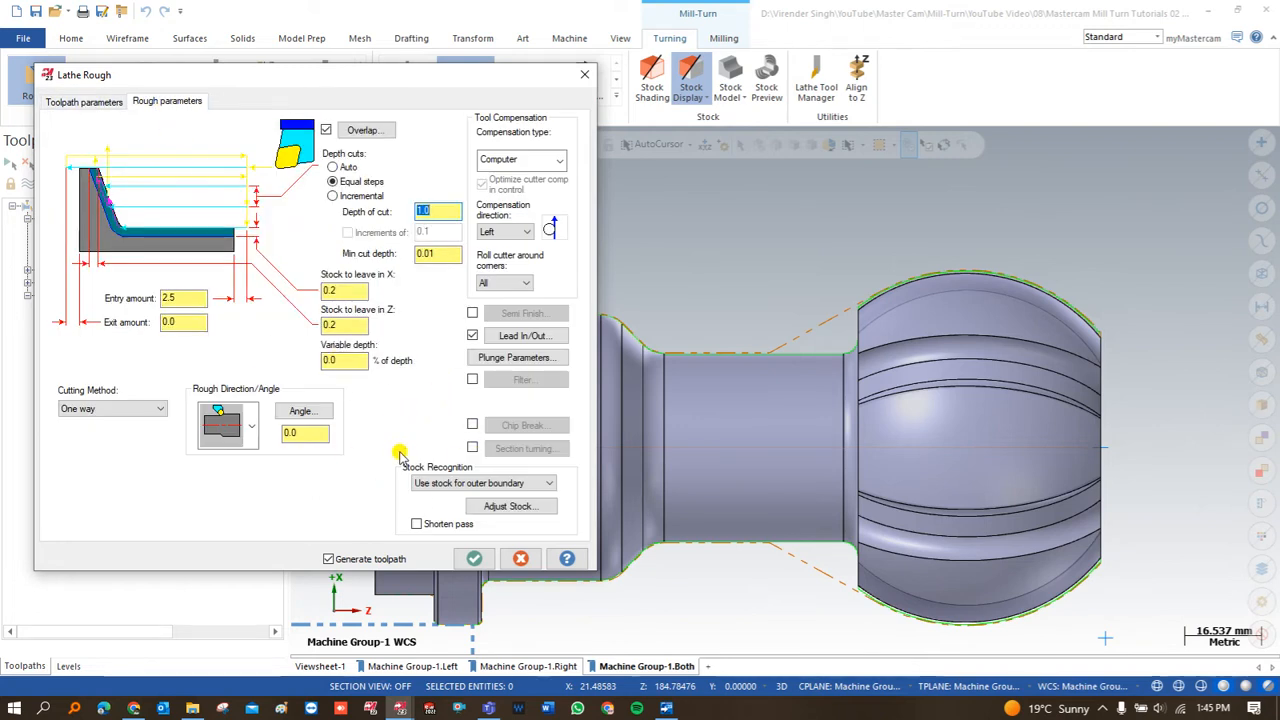
left_click(490, 508)
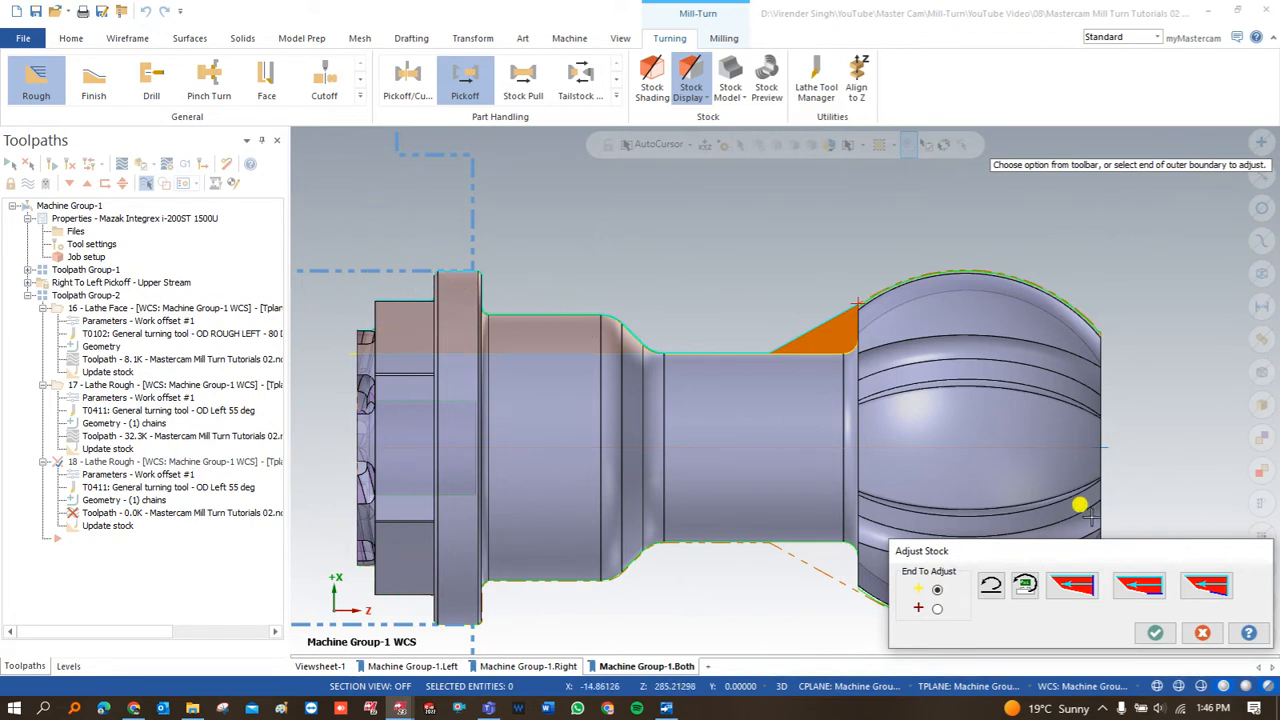
left_click(1077, 590)
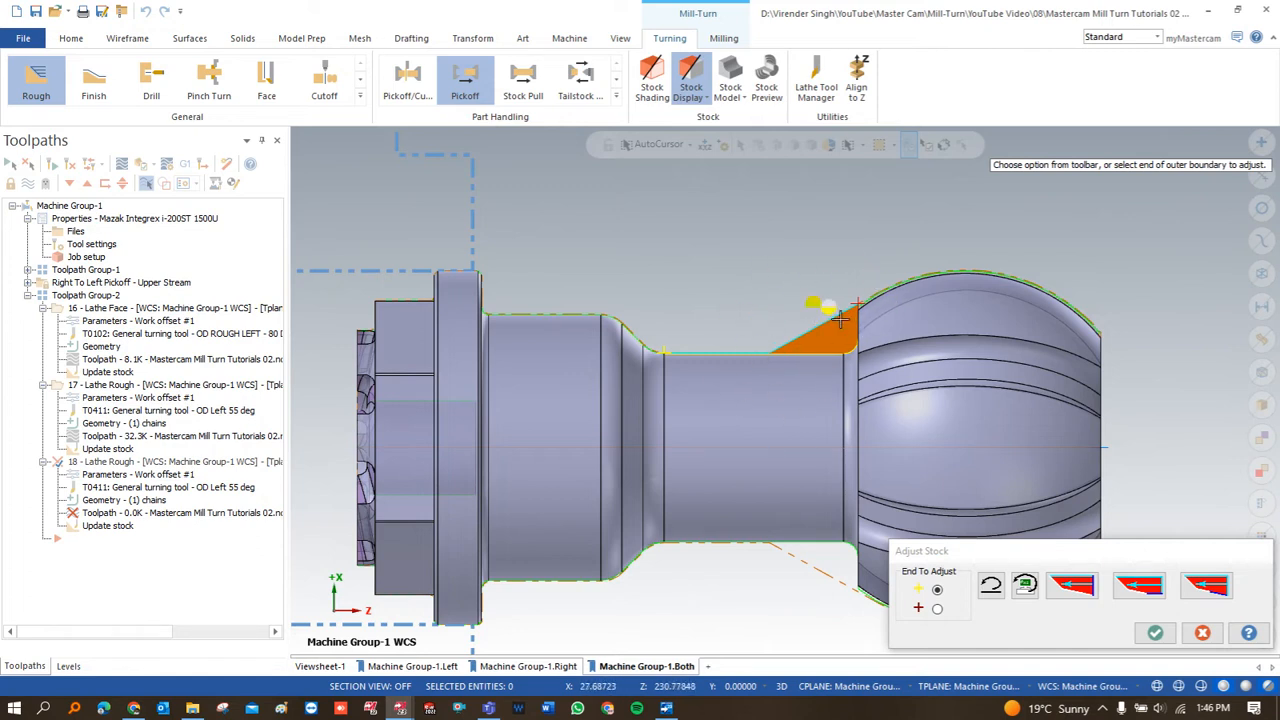
left_click(1153, 631)
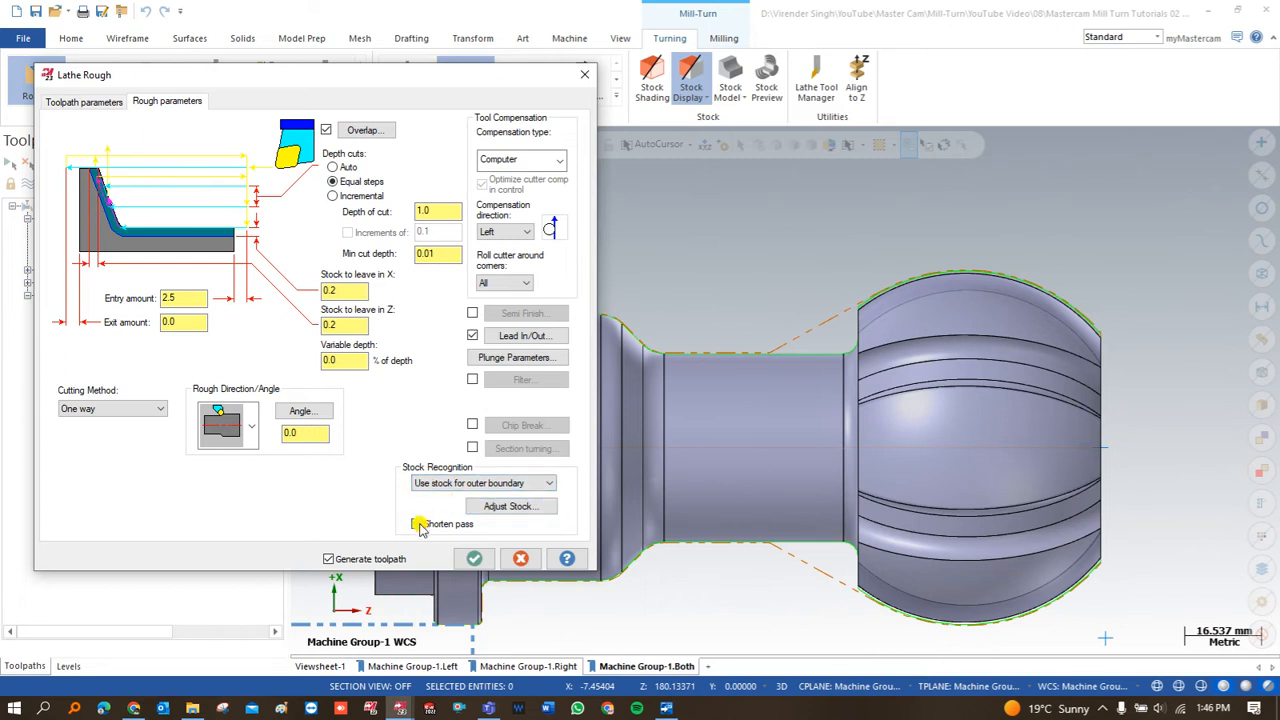
Generate the second roughing toolpath with the adjusted stock, continuing past the tool collisions with the stock.
left_click(475, 558)
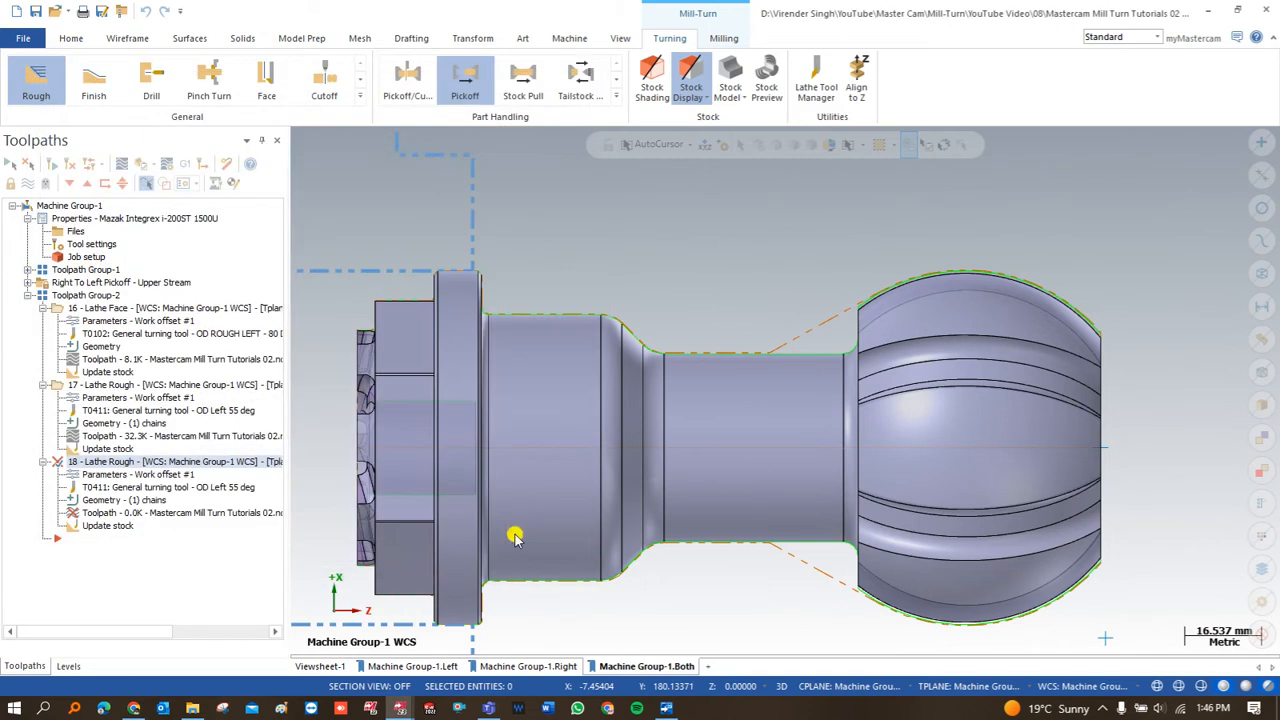
left_click(86, 321)
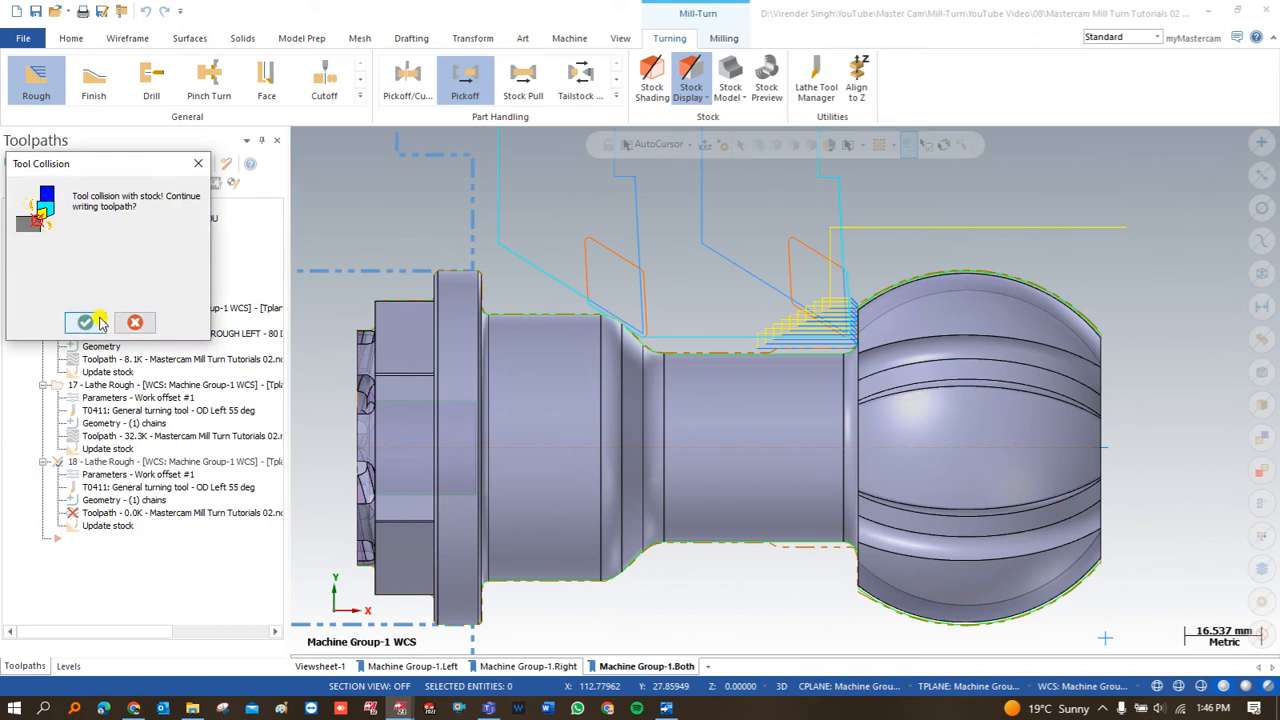
left_click(88, 322)
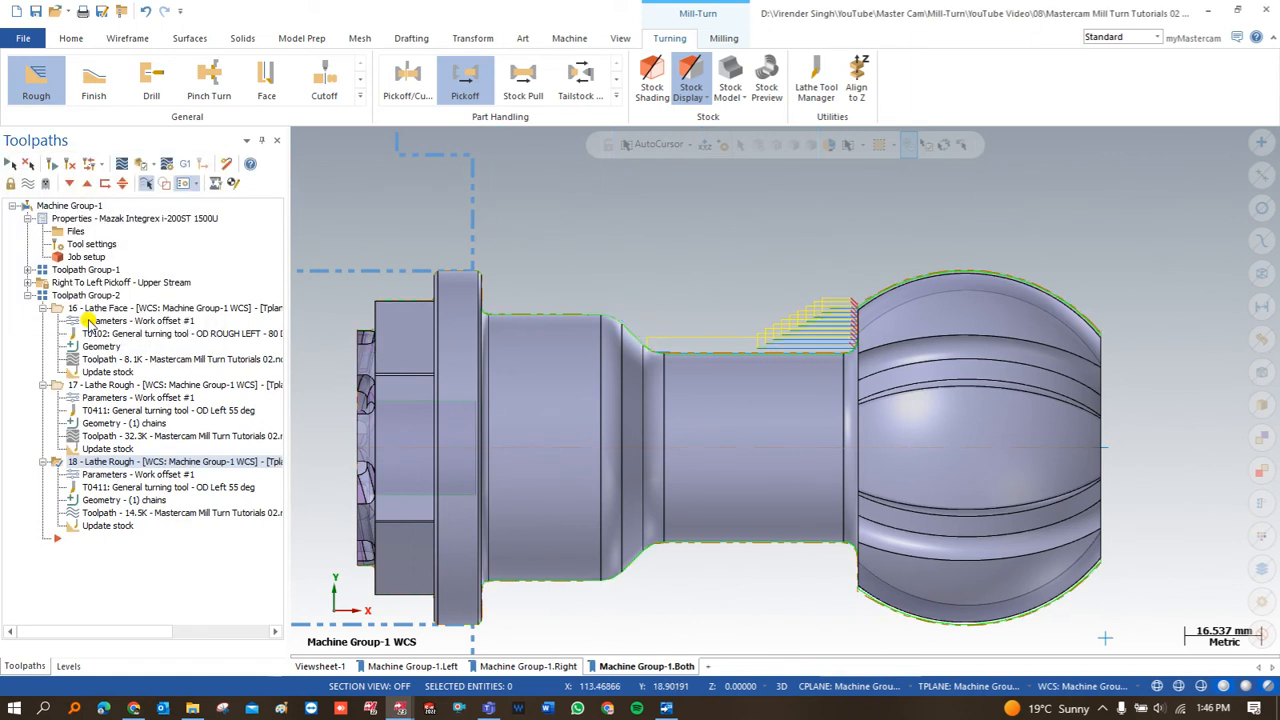
scroll(680, 346, "up", 5)
scroll(690, 358, "up", 3)
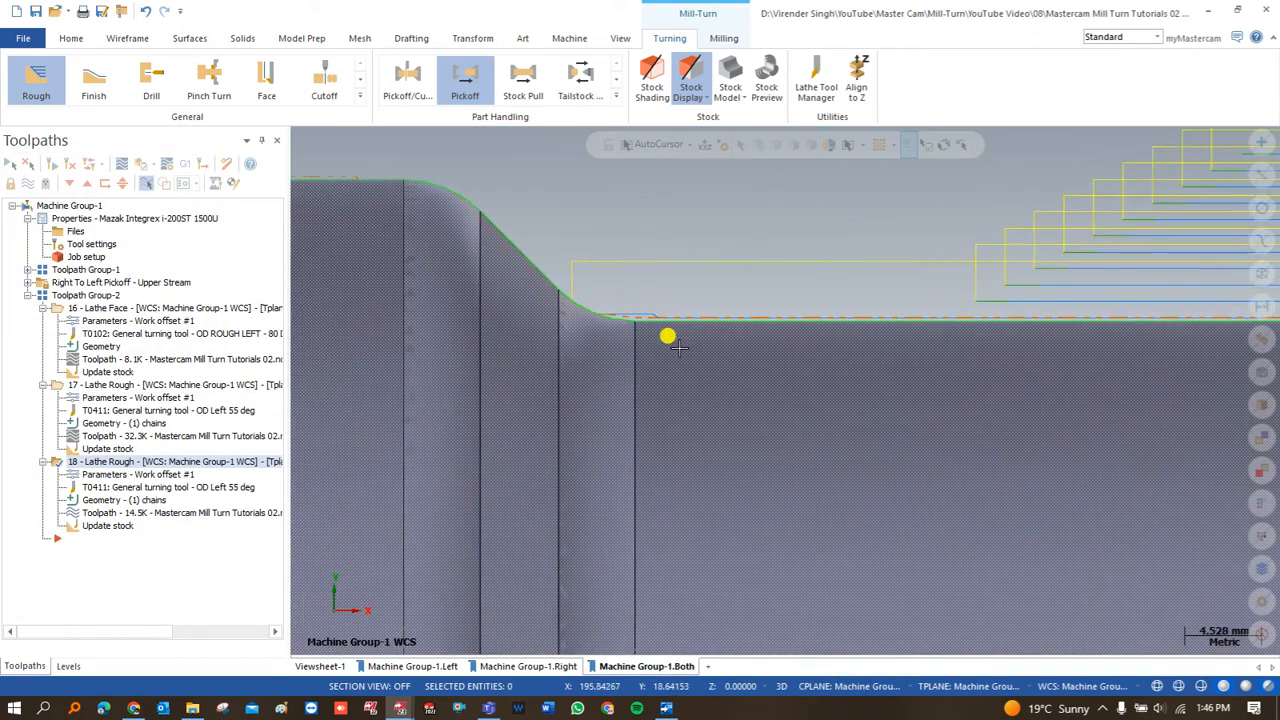
Add a horizontal lead-in line about 18.8 mm long to the second roughing operation, from the neck's fillet end, and regenerate the toolpath.
scroll(665, 340, "down", 5)
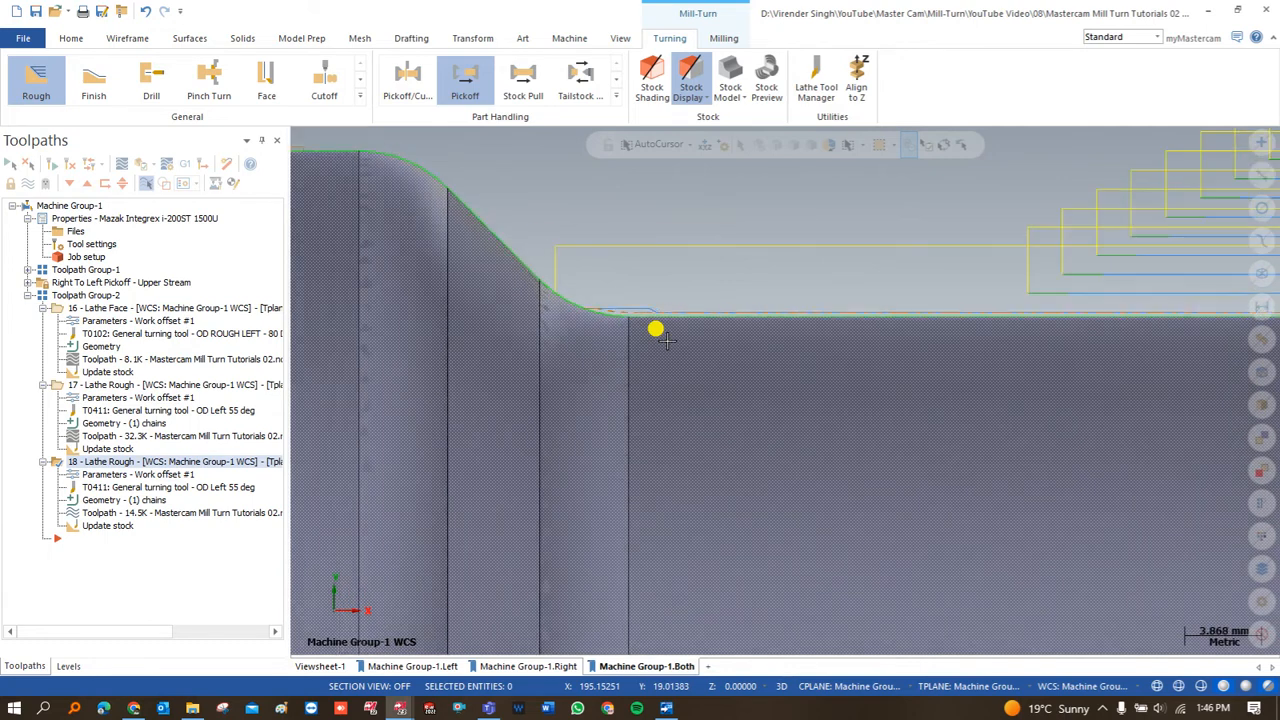
scroll(900, 315, "down", 2)
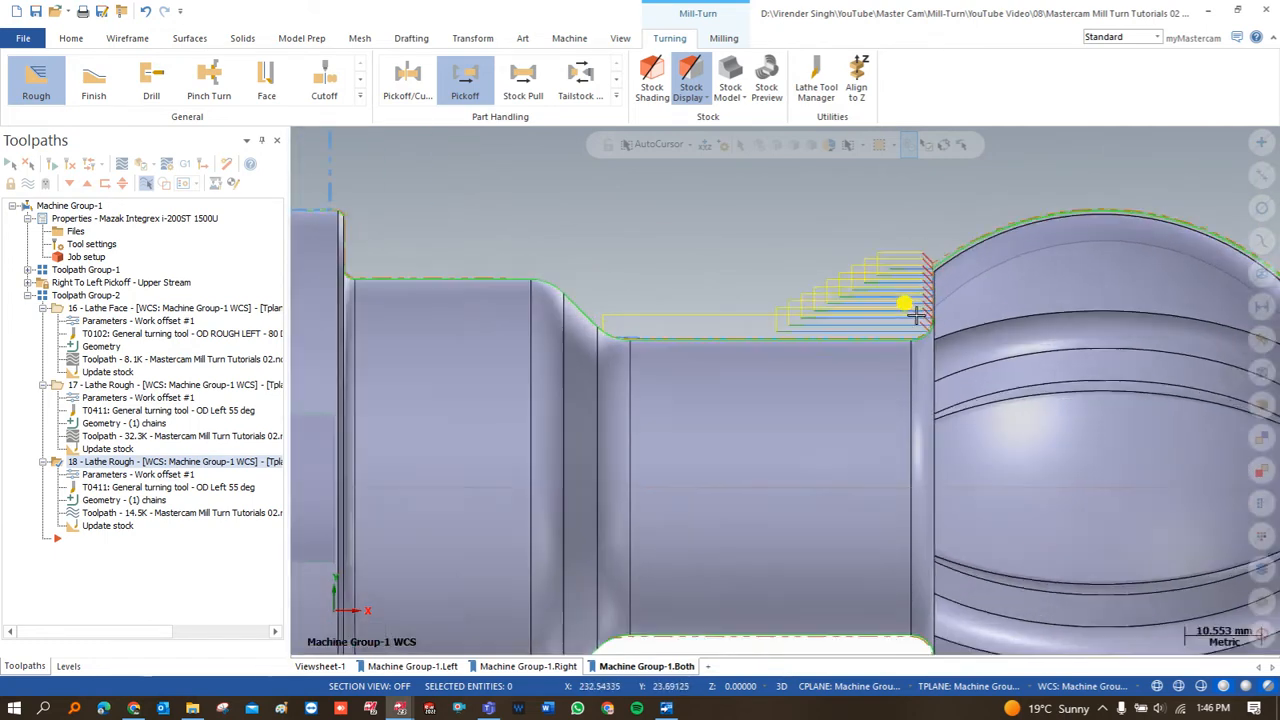
scroll(900, 312, "up", 1)
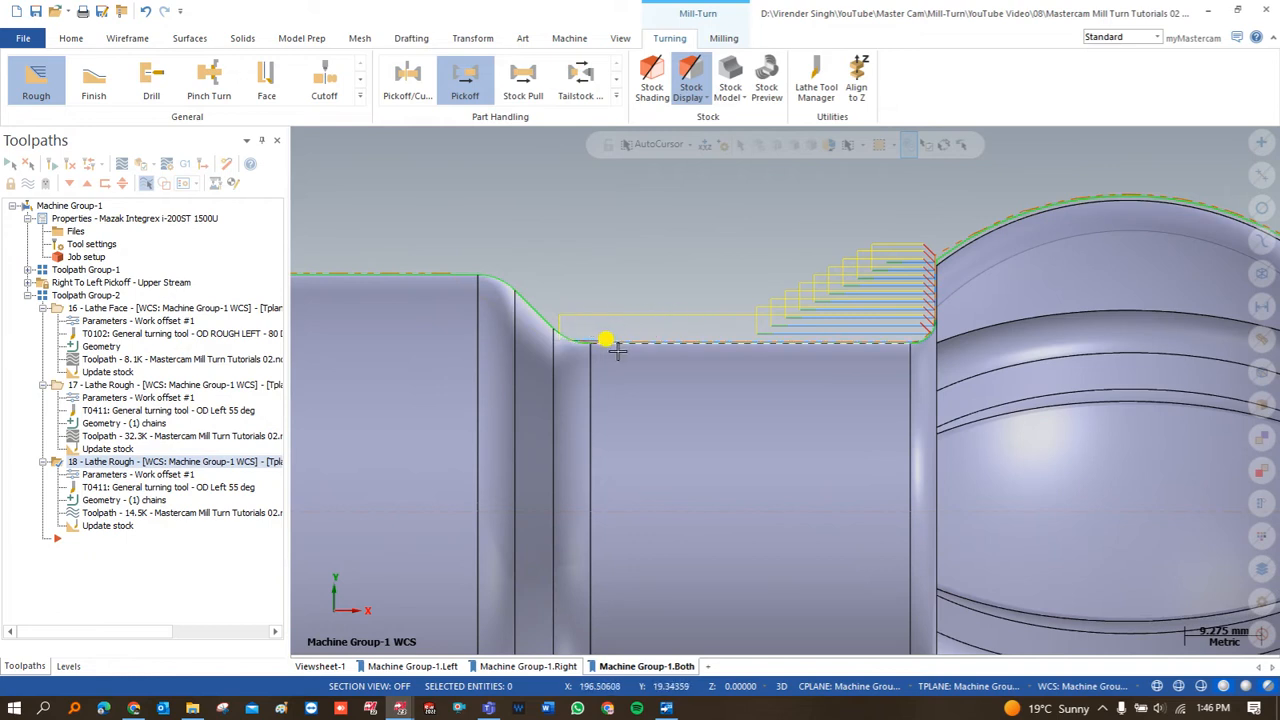
scroll(590, 338, "up", 8)
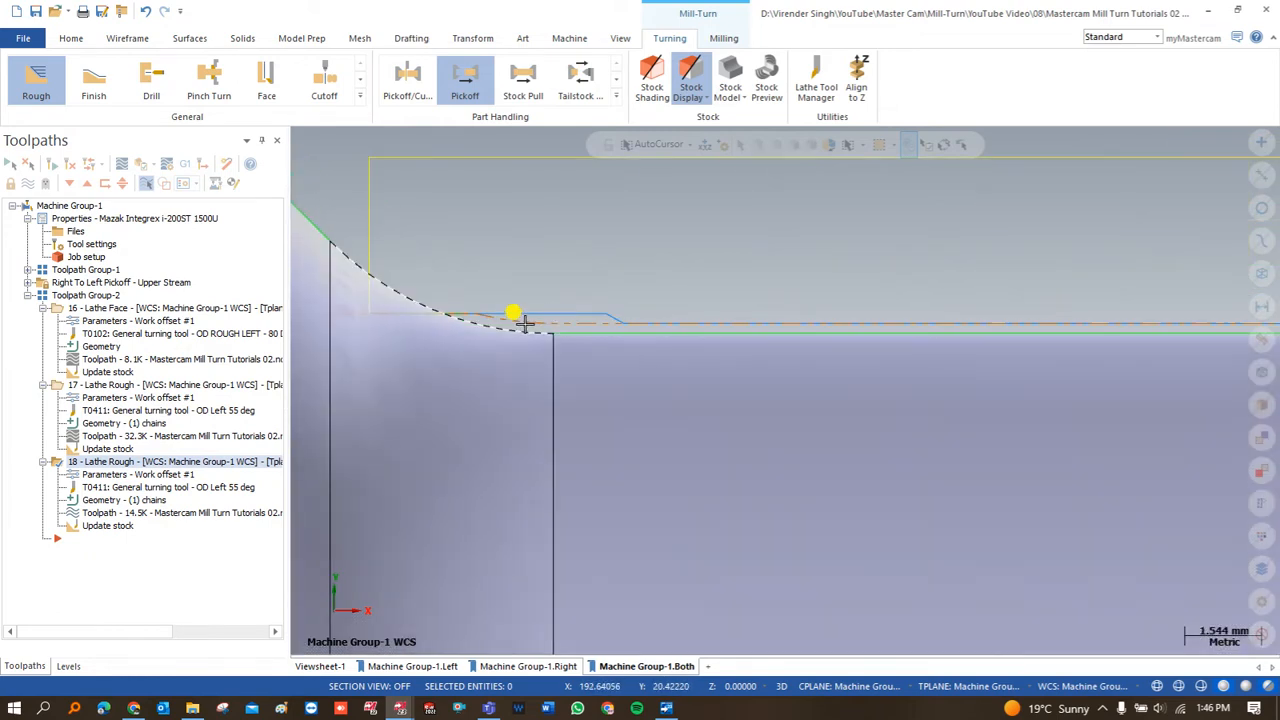
scroll(513, 325, "down", 2)
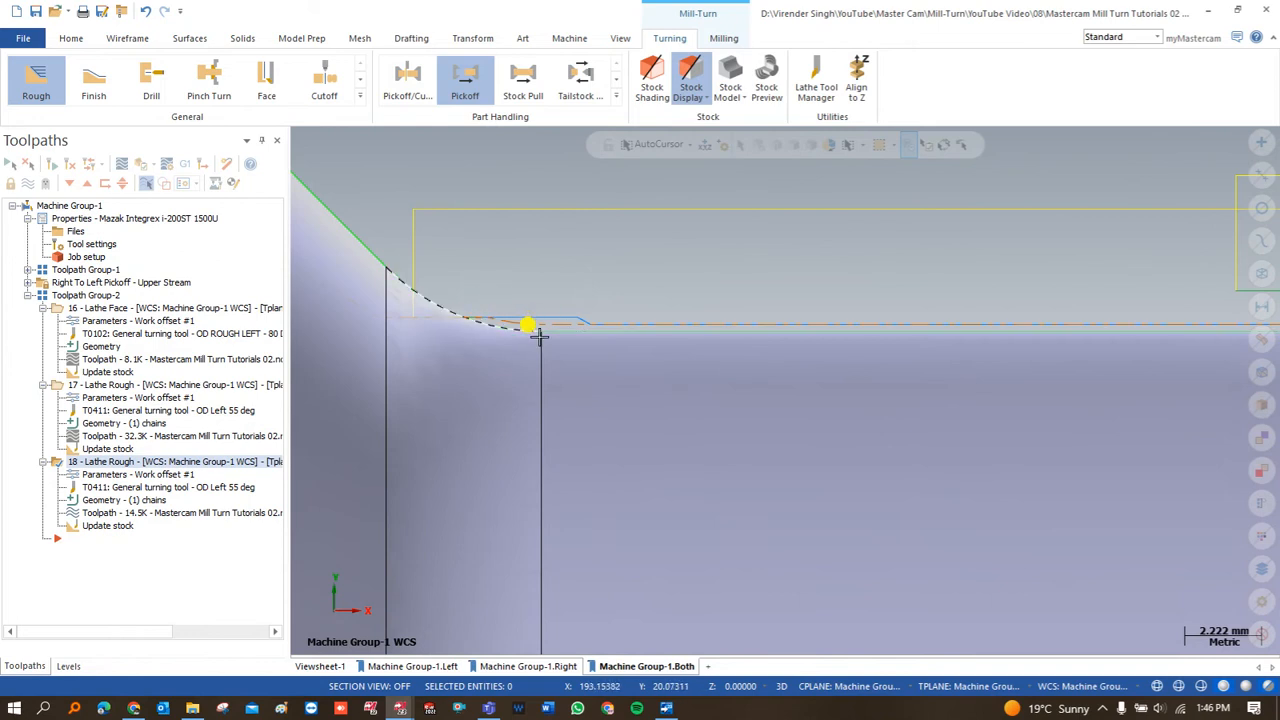
scroll(525, 330, "down", 5)
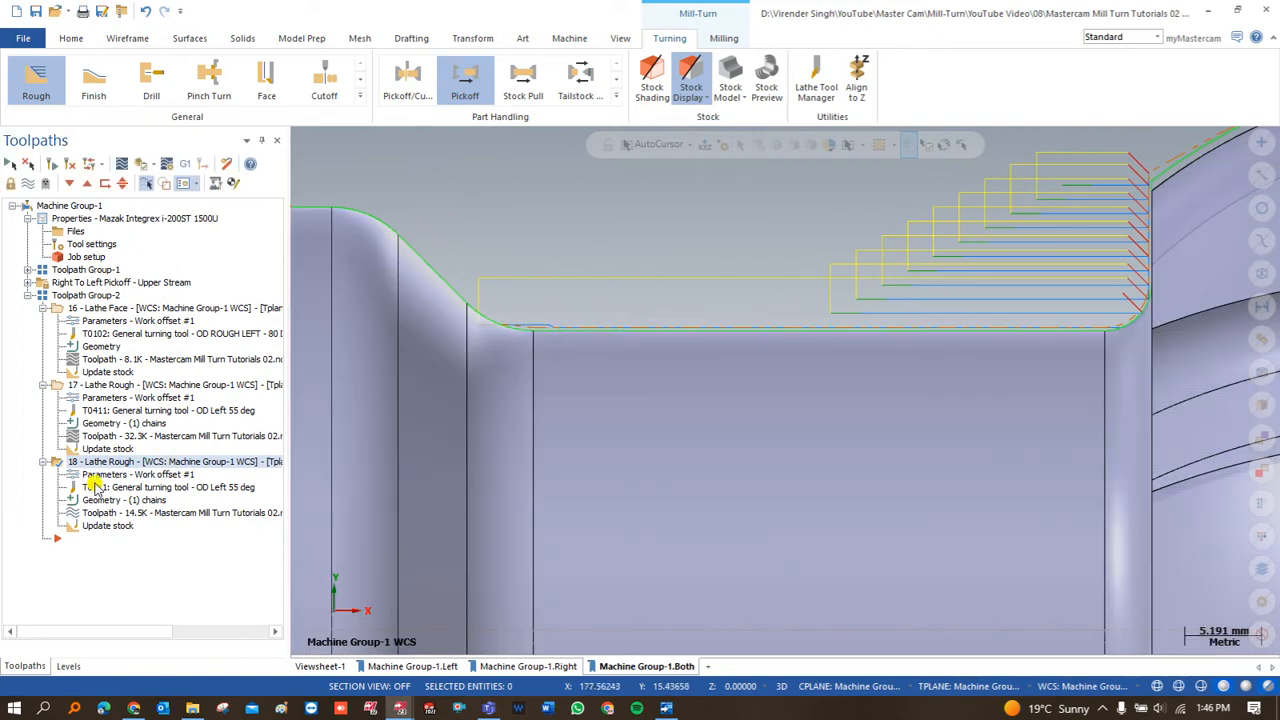
left_click(105, 476)
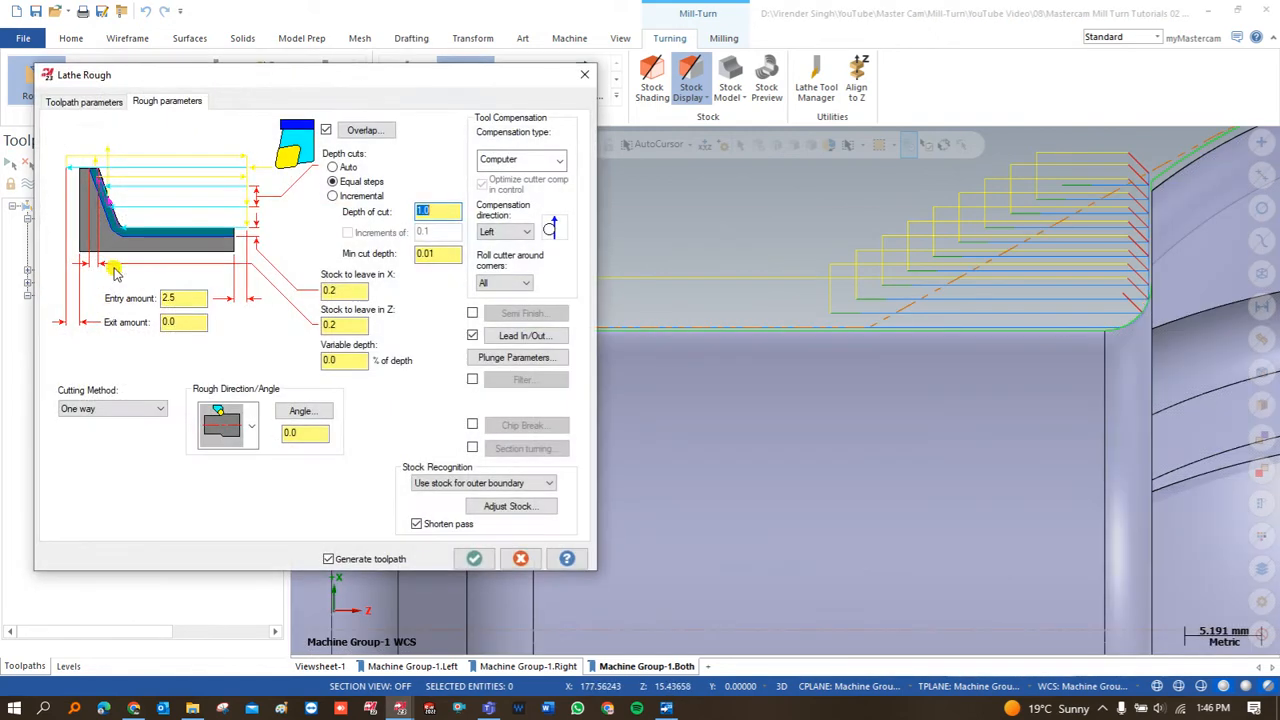
left_click(520, 337)
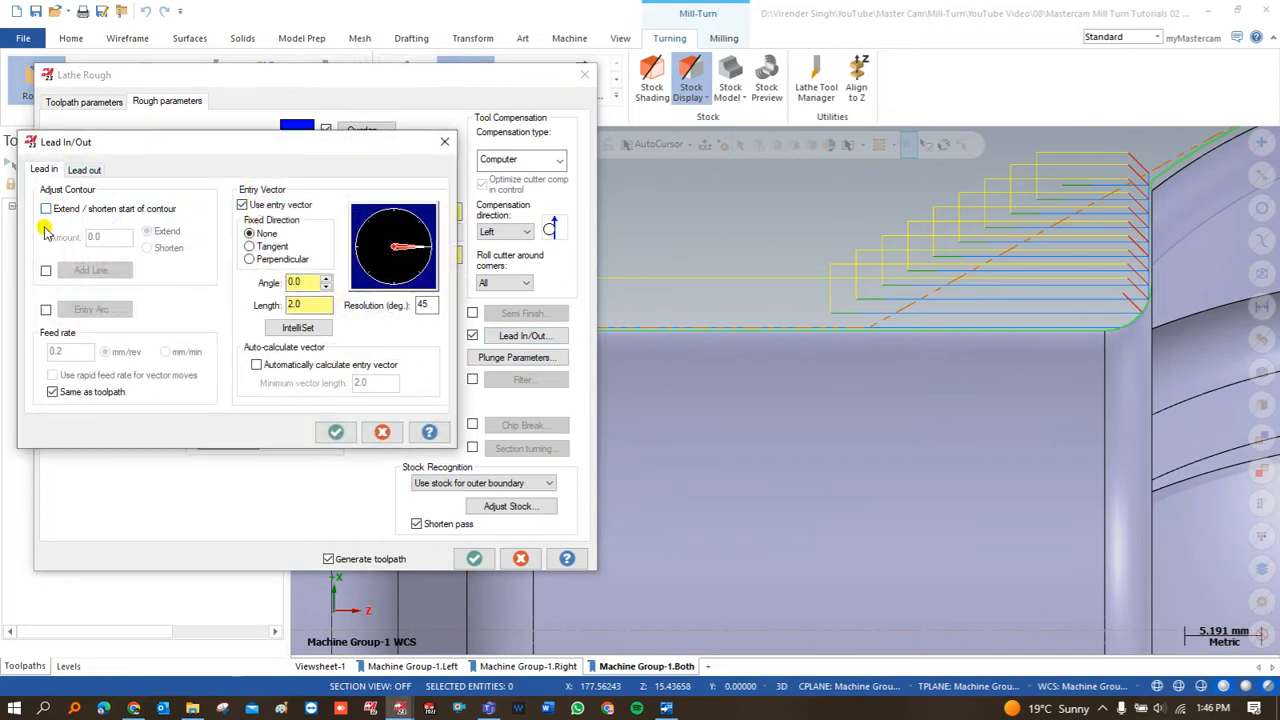
left_click(45, 272)
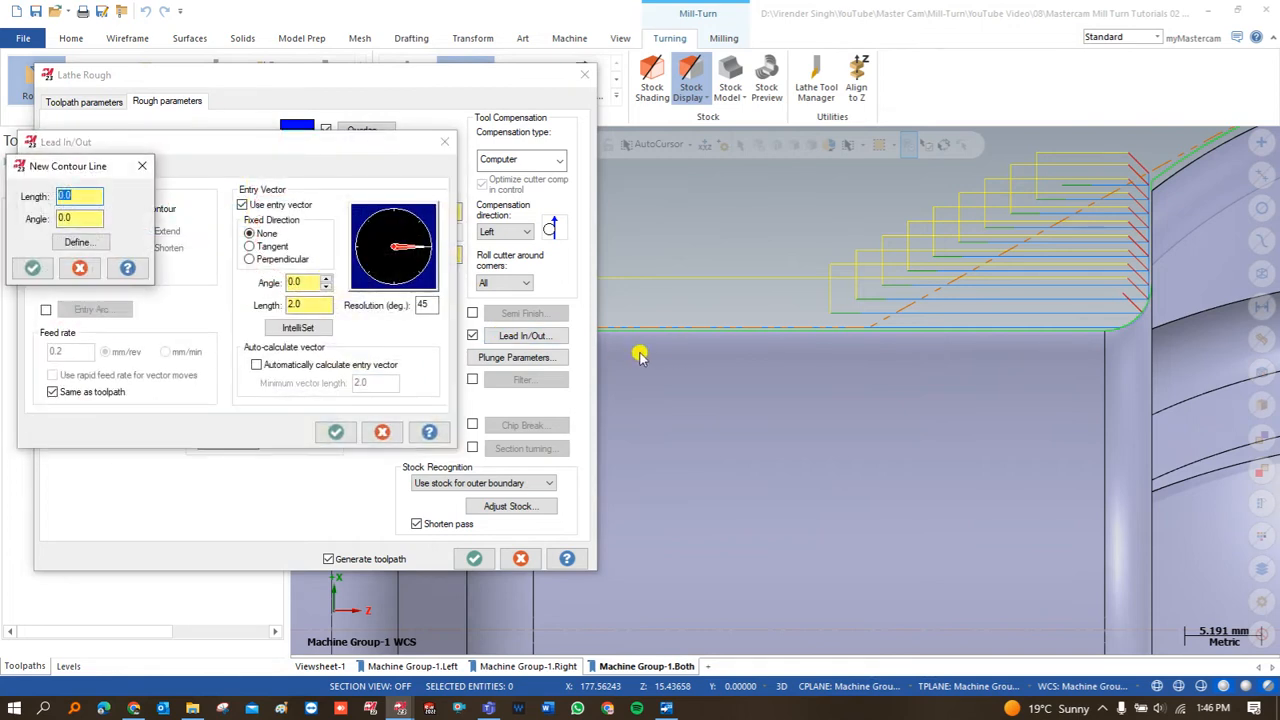
left_click(77, 242)
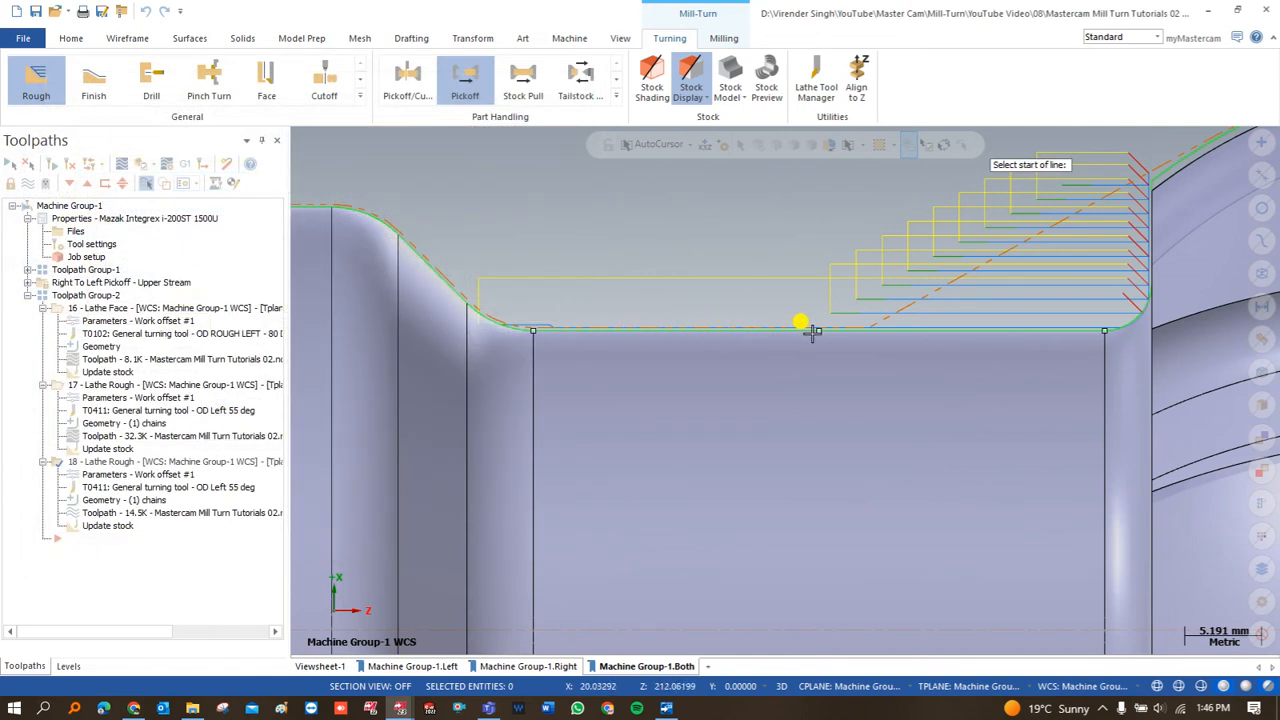
left_click(532, 330)
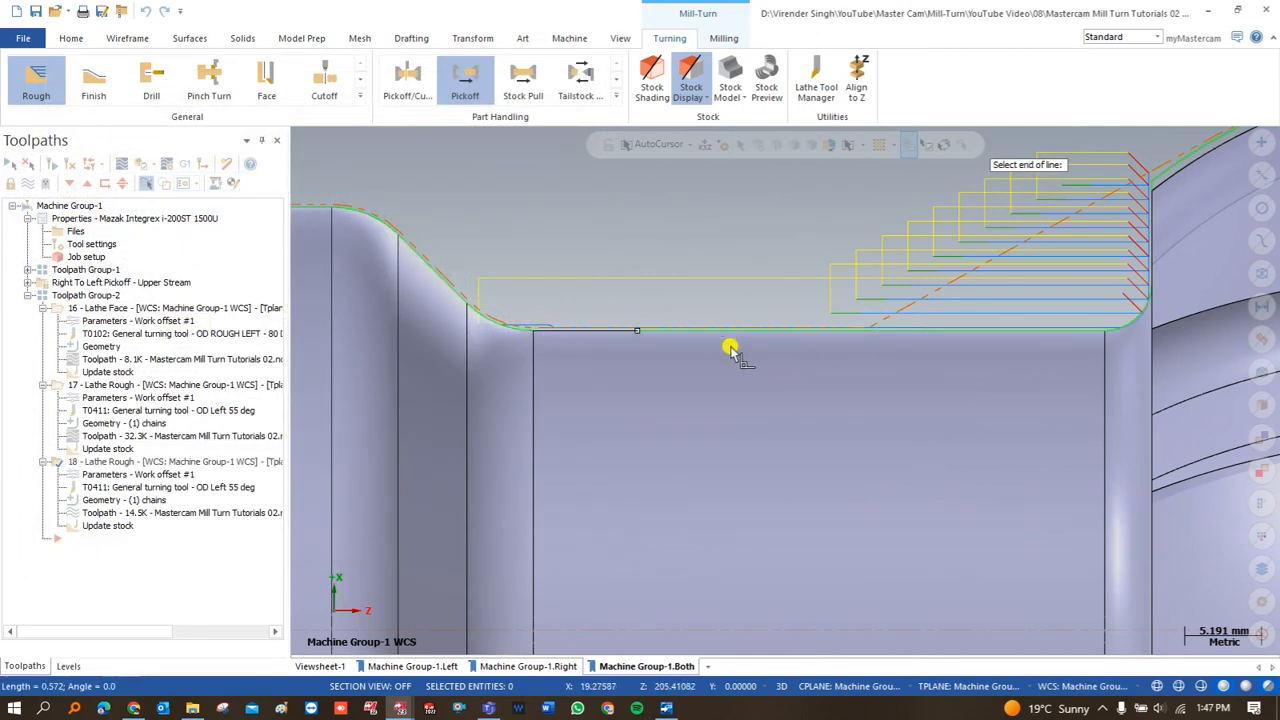
left_click(808, 331)
left_click(33, 270)
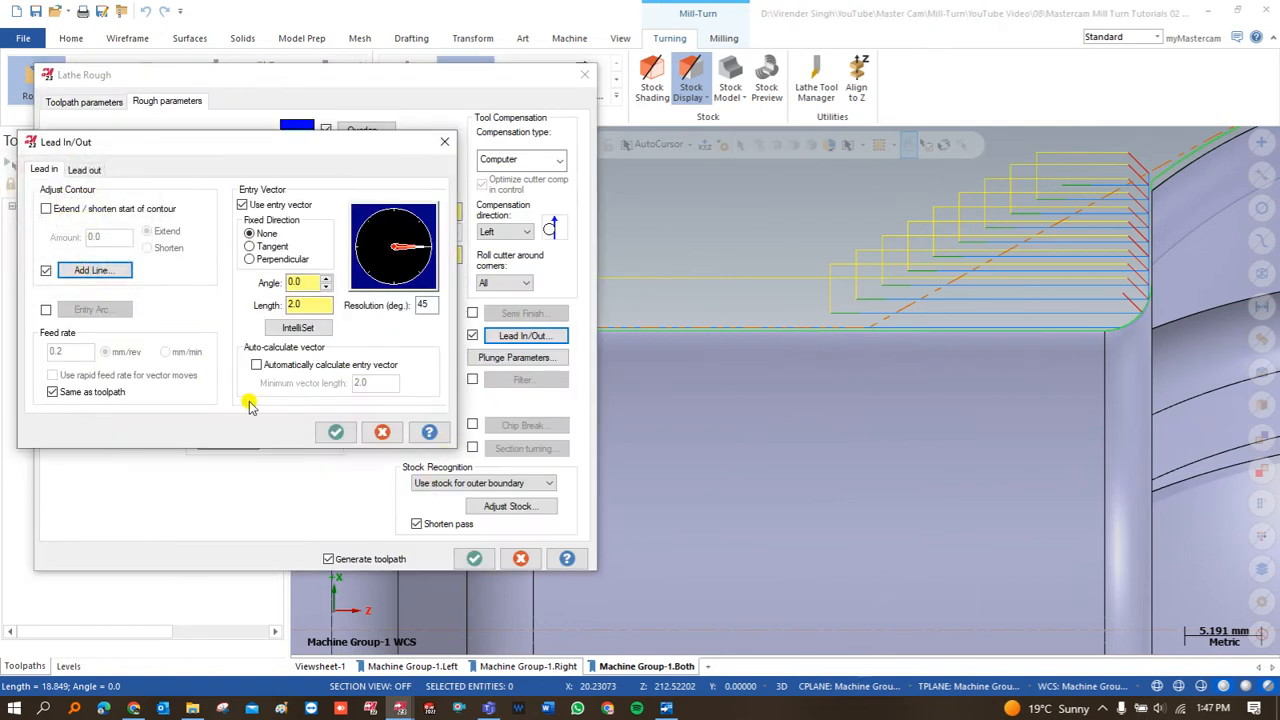
left_click(335, 431)
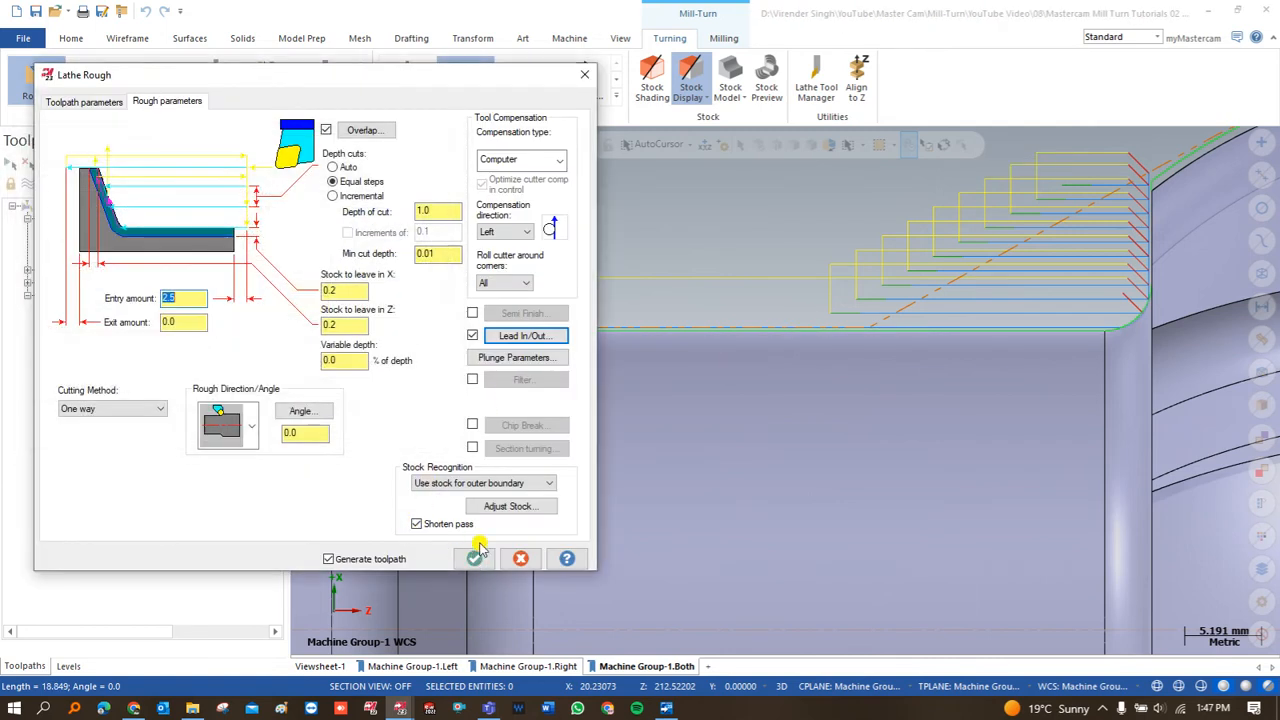
left_click(475, 558)
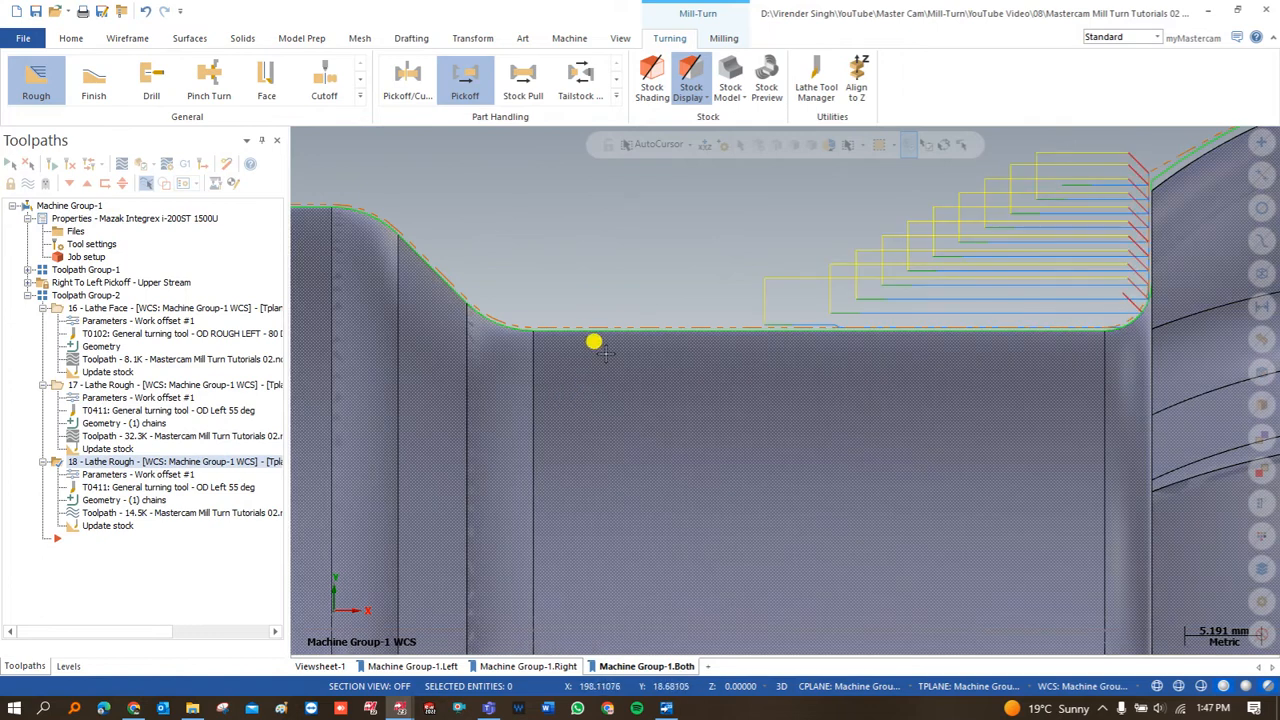
Check where the regenerated second roughing toolpath enters the neck and hide its toolpath display.
scroll(822, 318, "up", 1)
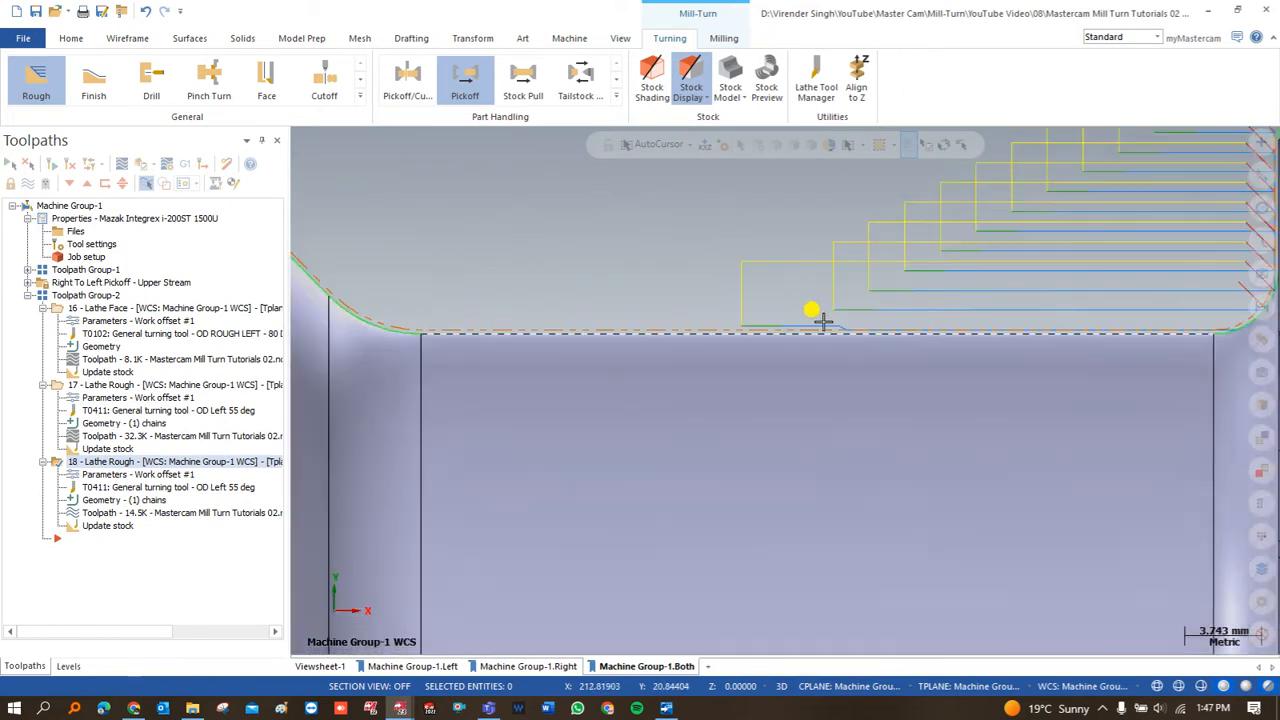
scroll(811, 324, "up", 1)
scroll(1031, 290, "down", 1)
scroll(897, 323, "down", 2)
scroll(905, 333, "down", 1)
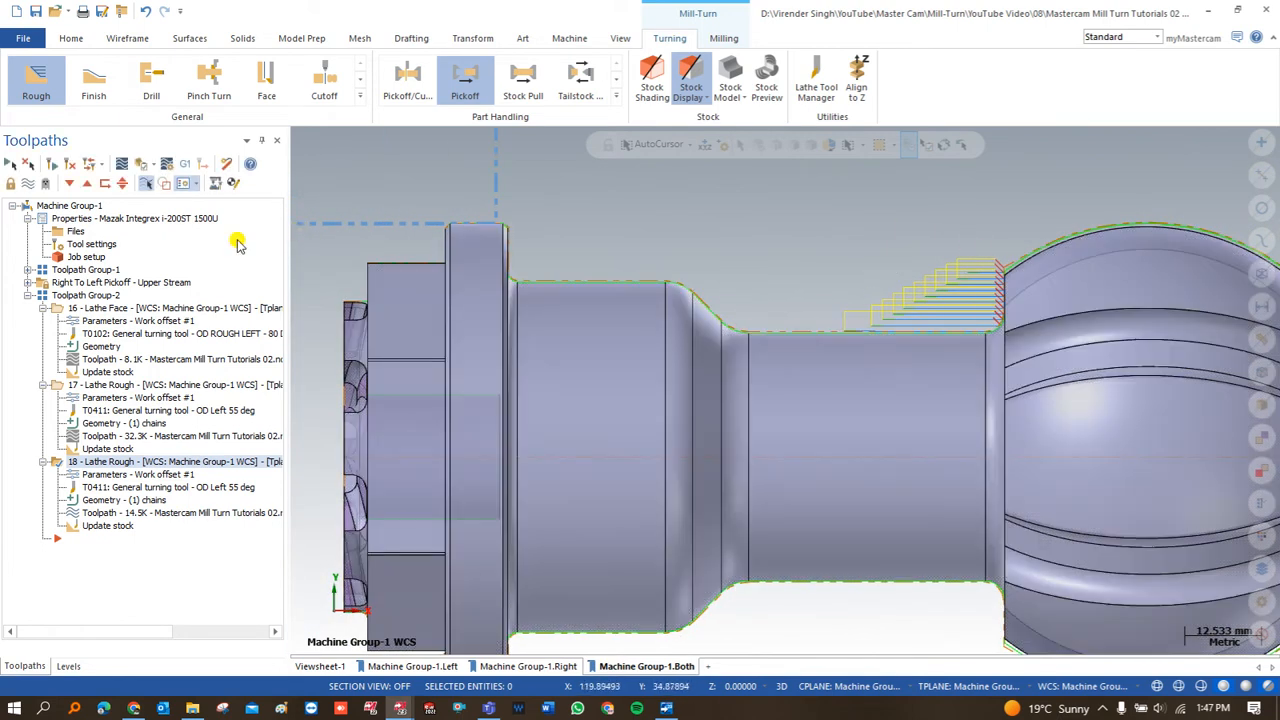
left_click(29, 186)
left_click(452, 310)
scroll(628, 322, "down", 2)
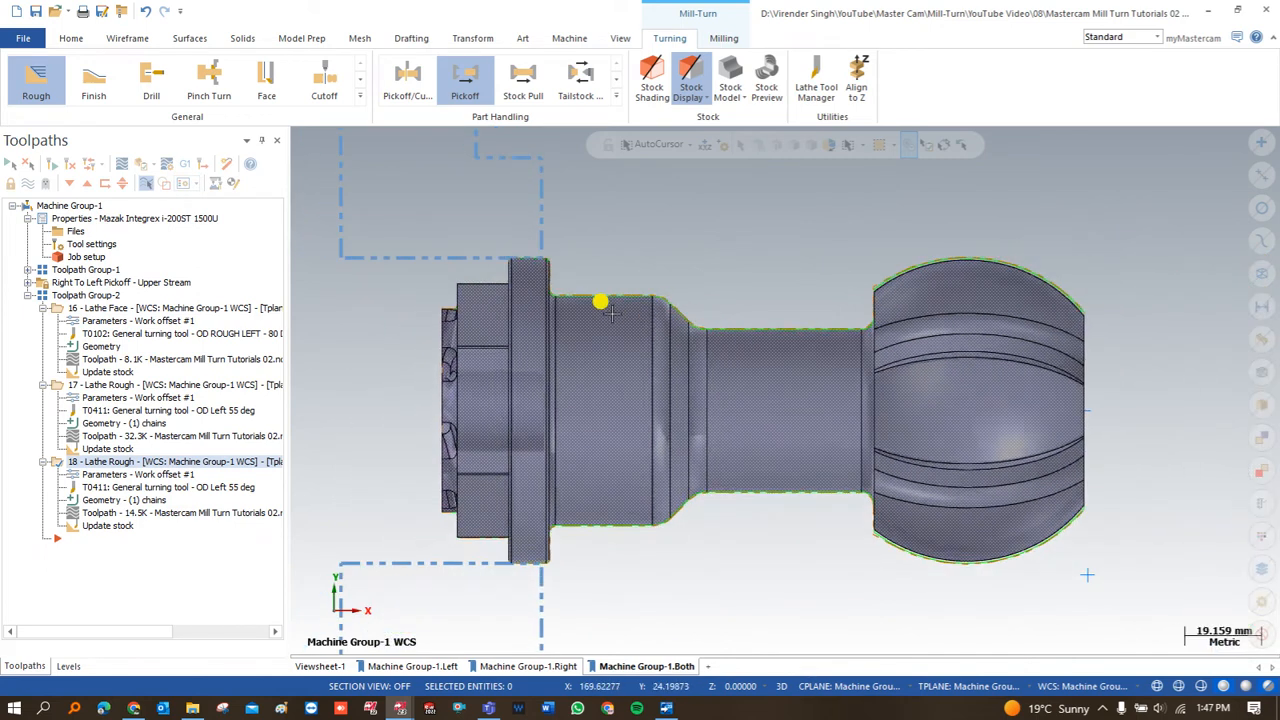
Start a Lathe Finish operation for the part's second side.
scroll(978, 343, "up", 1)
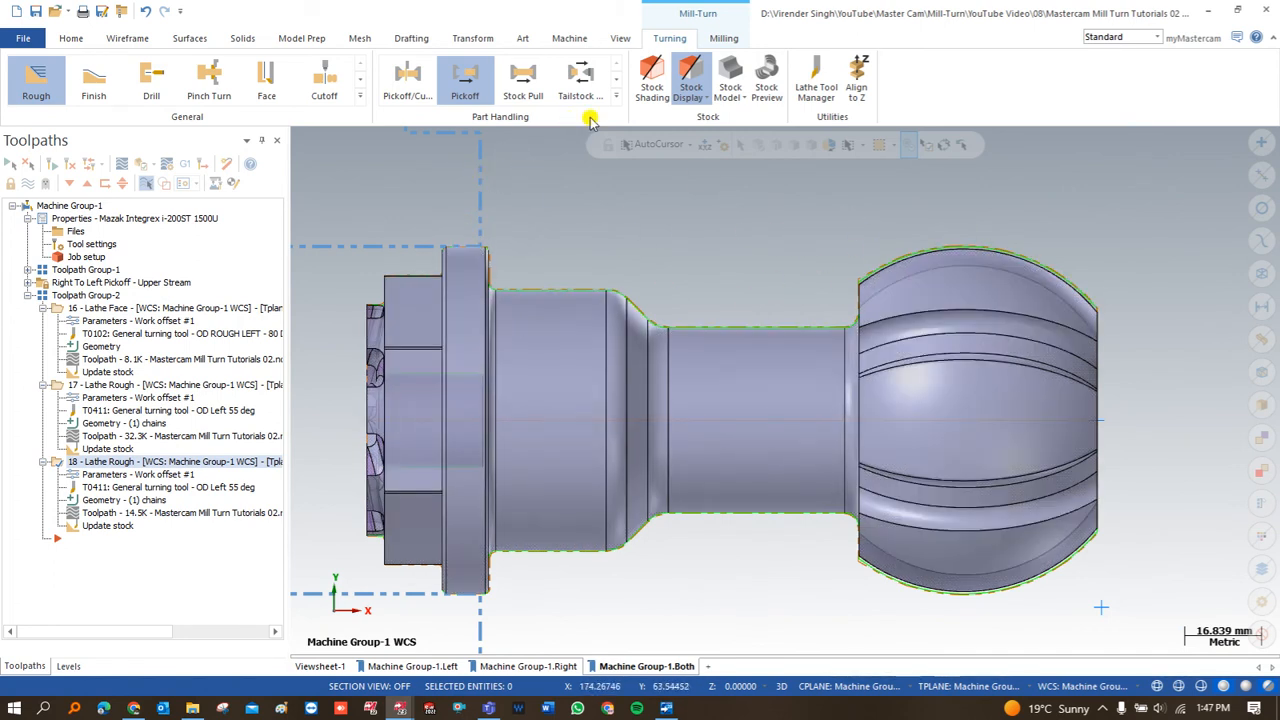
left_click(360, 96)
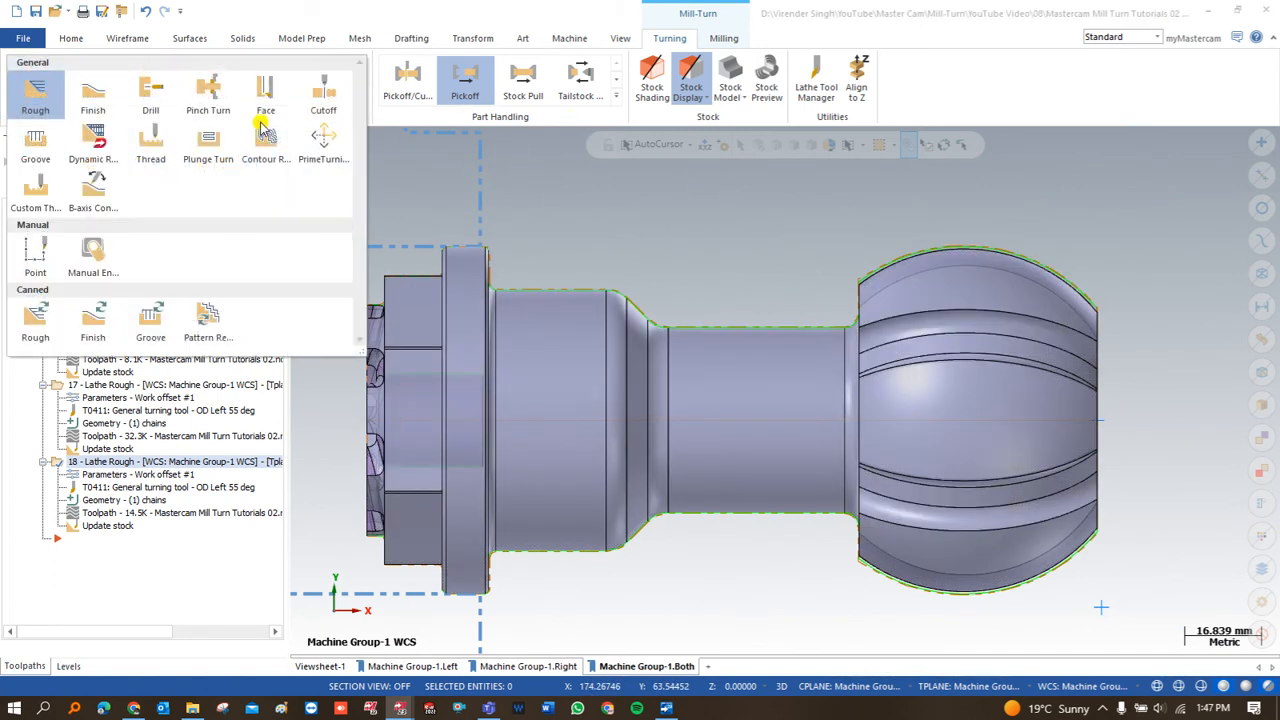
left_click(90, 100)
left_click(1090, 298)
scroll(488, 245, "up", 3)
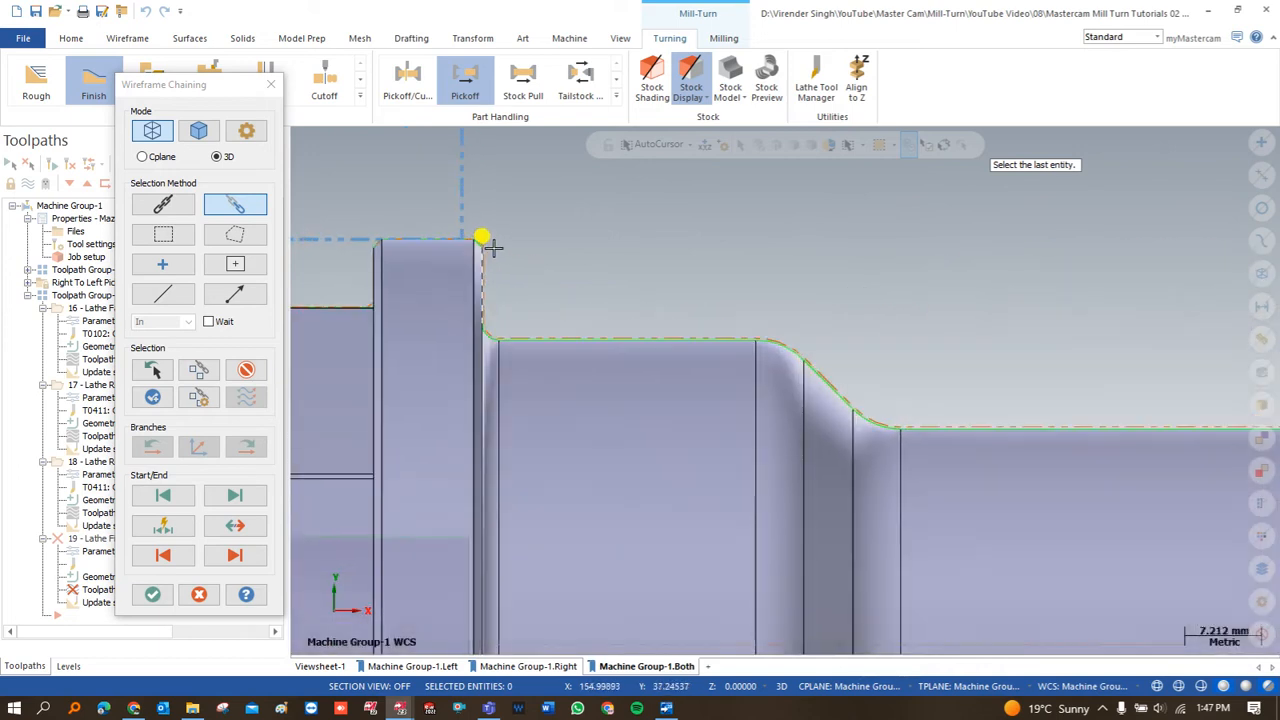
scroll(488, 240, "down", 3)
left_click(246, 369)
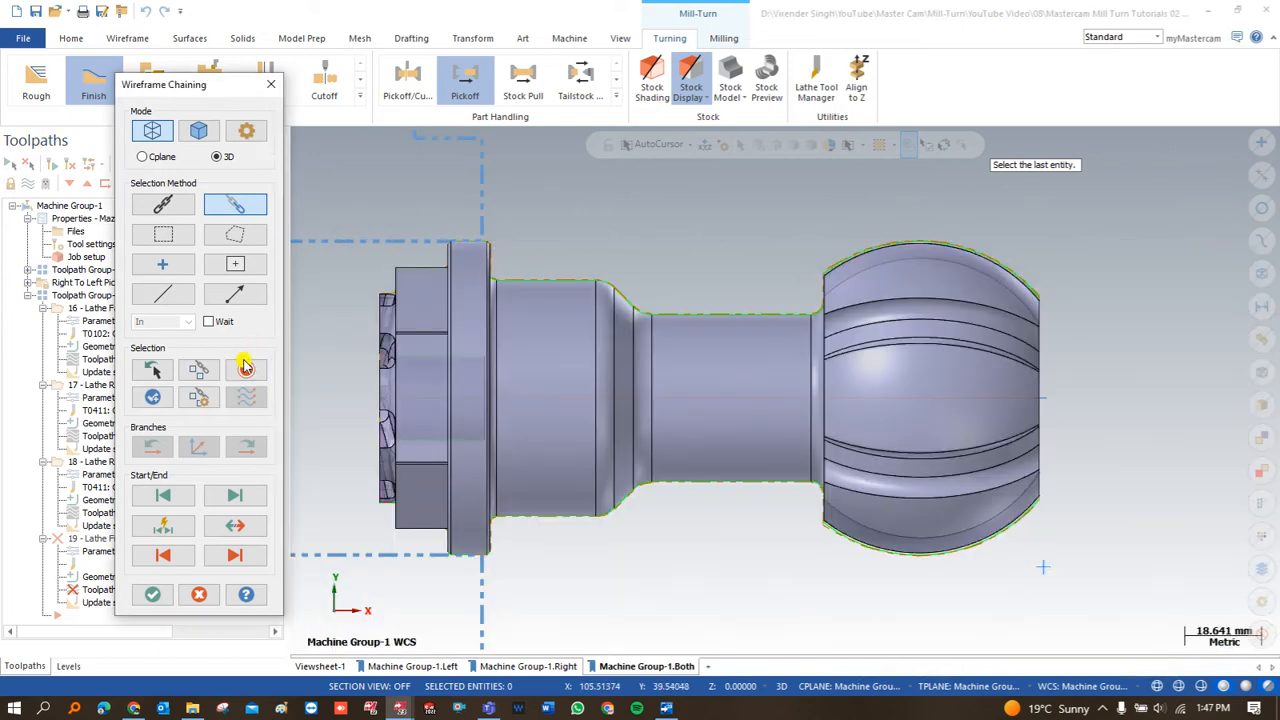
Define the finish geometry as a partial chain along the lower profile, from the ball's free end to the flange face.
scroll(845, 390, "down", 2)
scroll(966, 457, "up", 5)
left_click(937, 431)
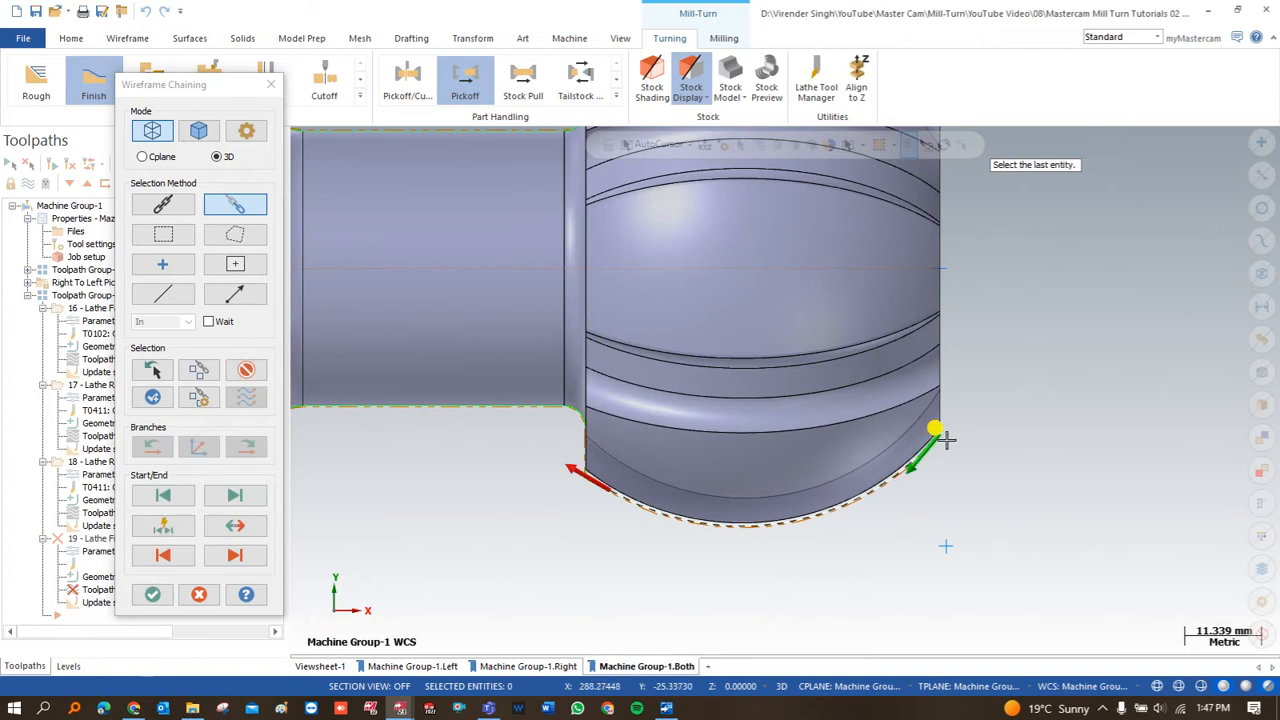
scroll(680, 478, "down", 2)
scroll(672, 455, "up", 2)
scroll(350, 487, "up", 3)
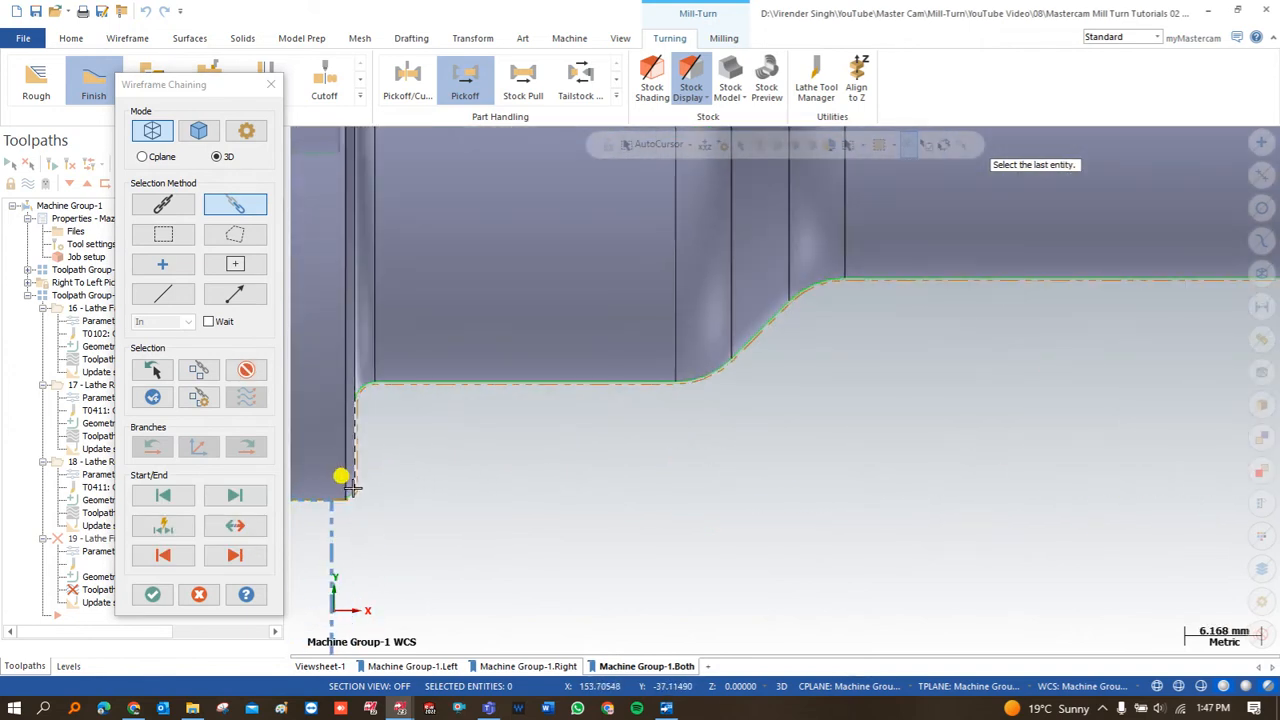
left_click(350, 488)
left_click(150, 594)
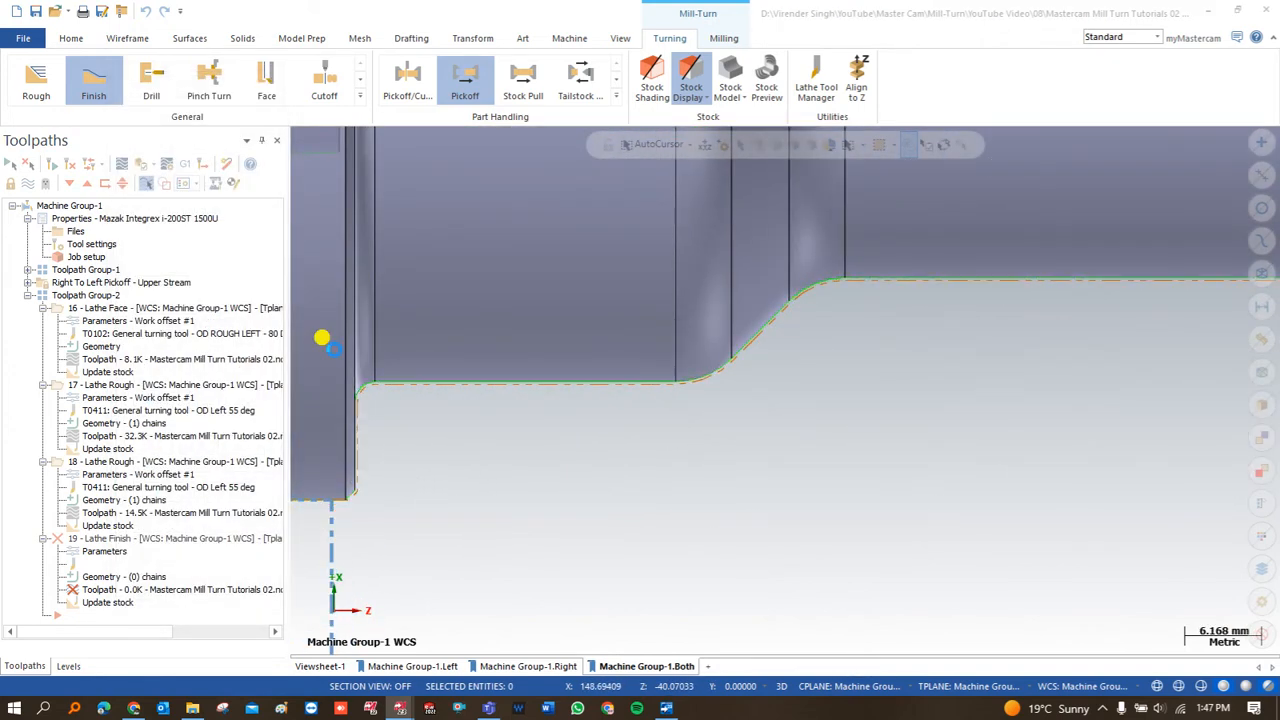
Select tool T142142 OD TOOL - 10. BUTTON and inspect its insert definition without changing it.
scroll(190, 240, "down", 6)
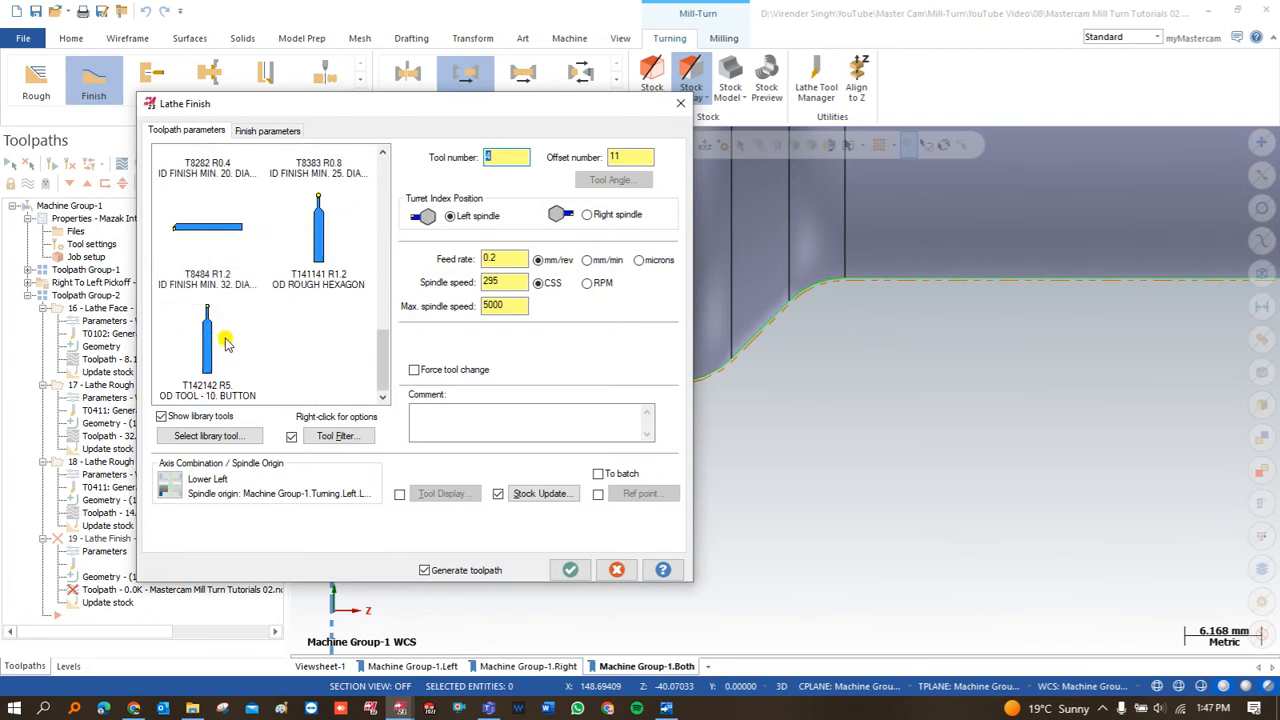
left_click(208, 340)
mouse_move(212, 283)
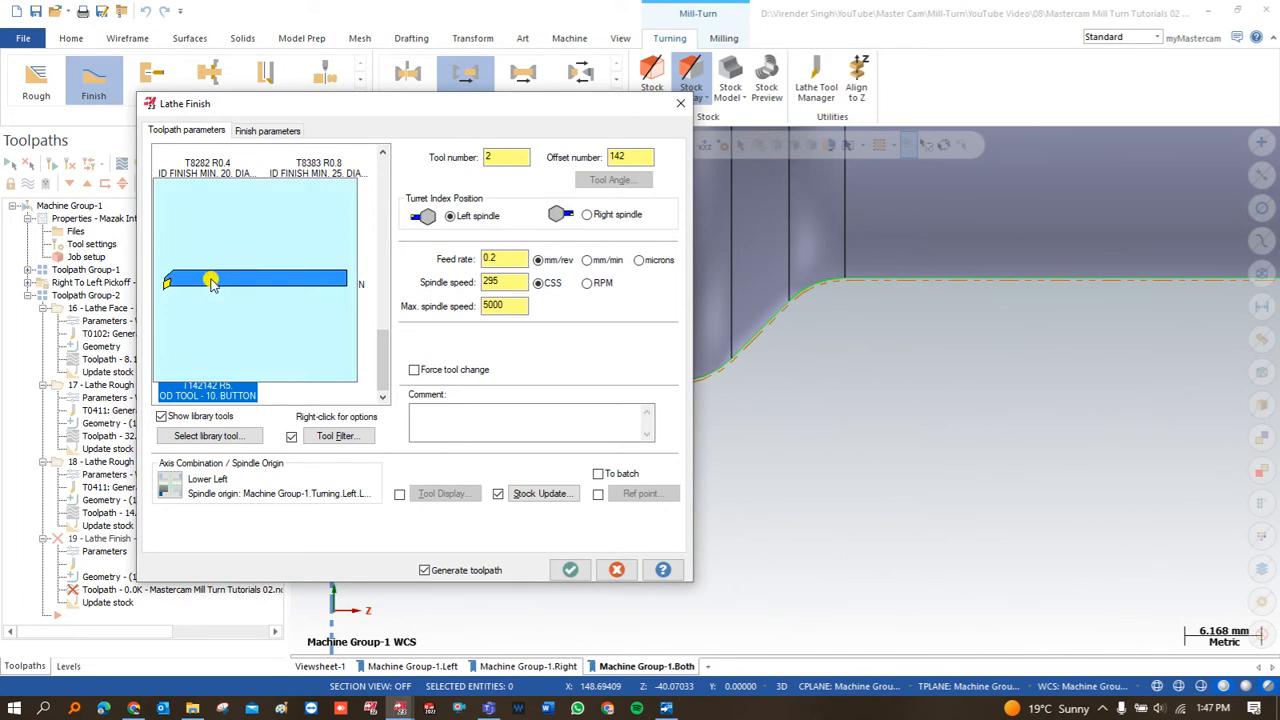
double_click(195, 350)
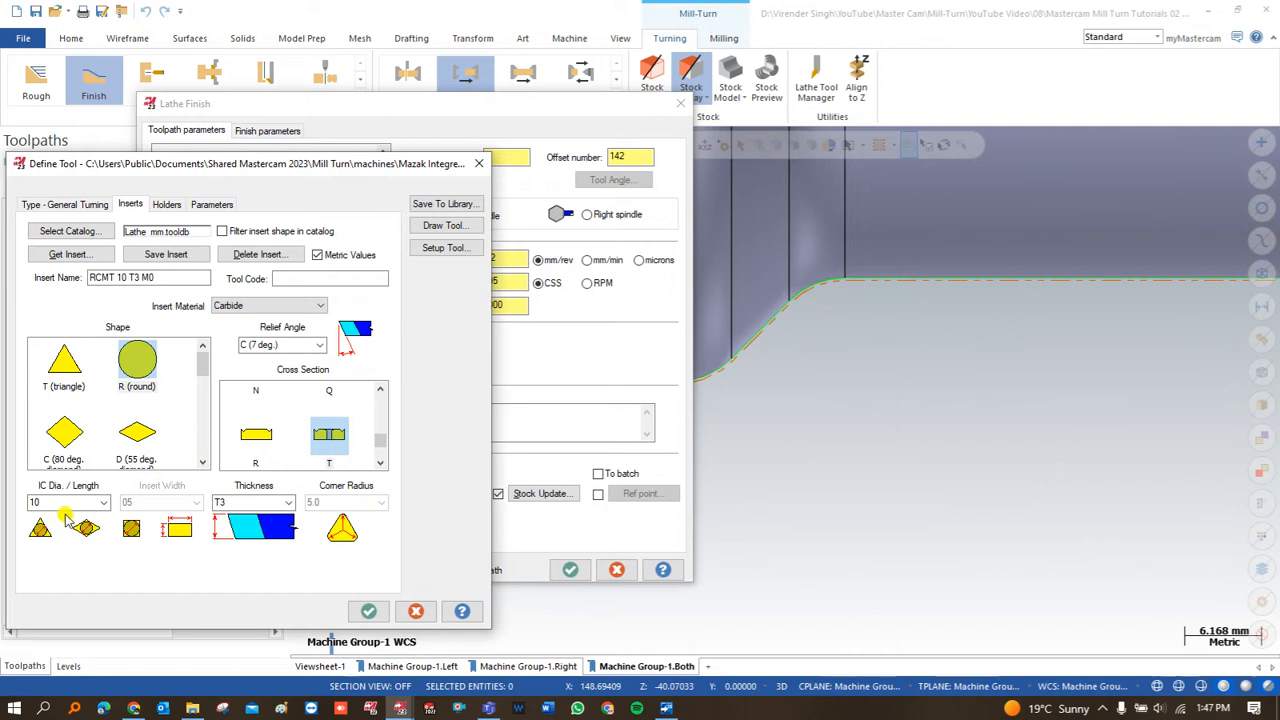
left_click(478, 163)
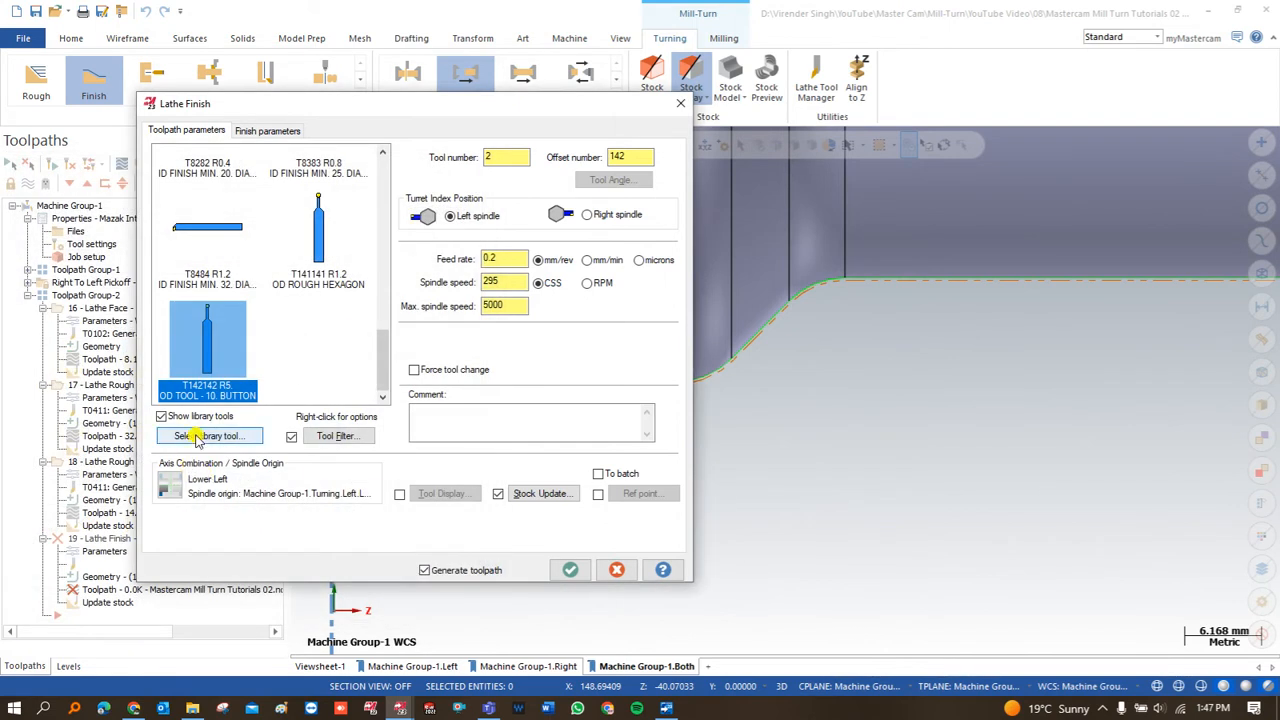
Browse the tool library with the tool filter off and select groove tool T4848 OD GROOVE RIGHT - MEDIUM for the finish operation.
left_click(291, 436)
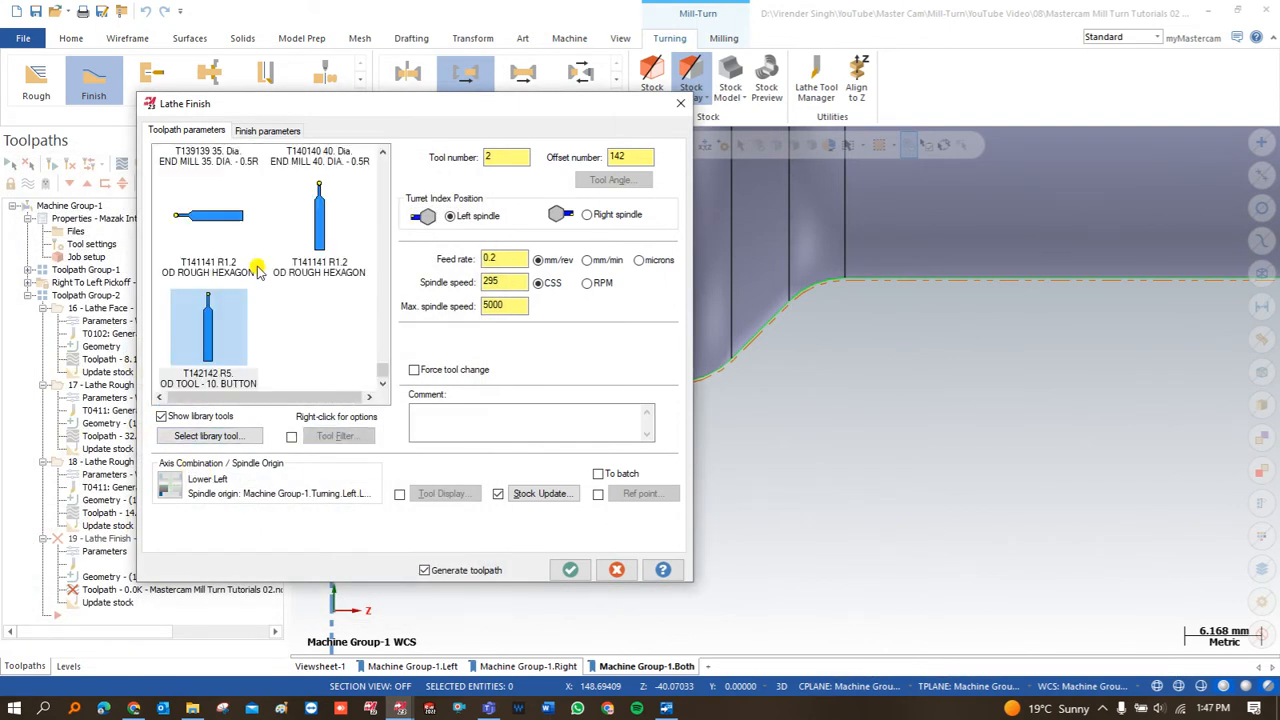
left_click(291, 437)
left_click(172, 416)
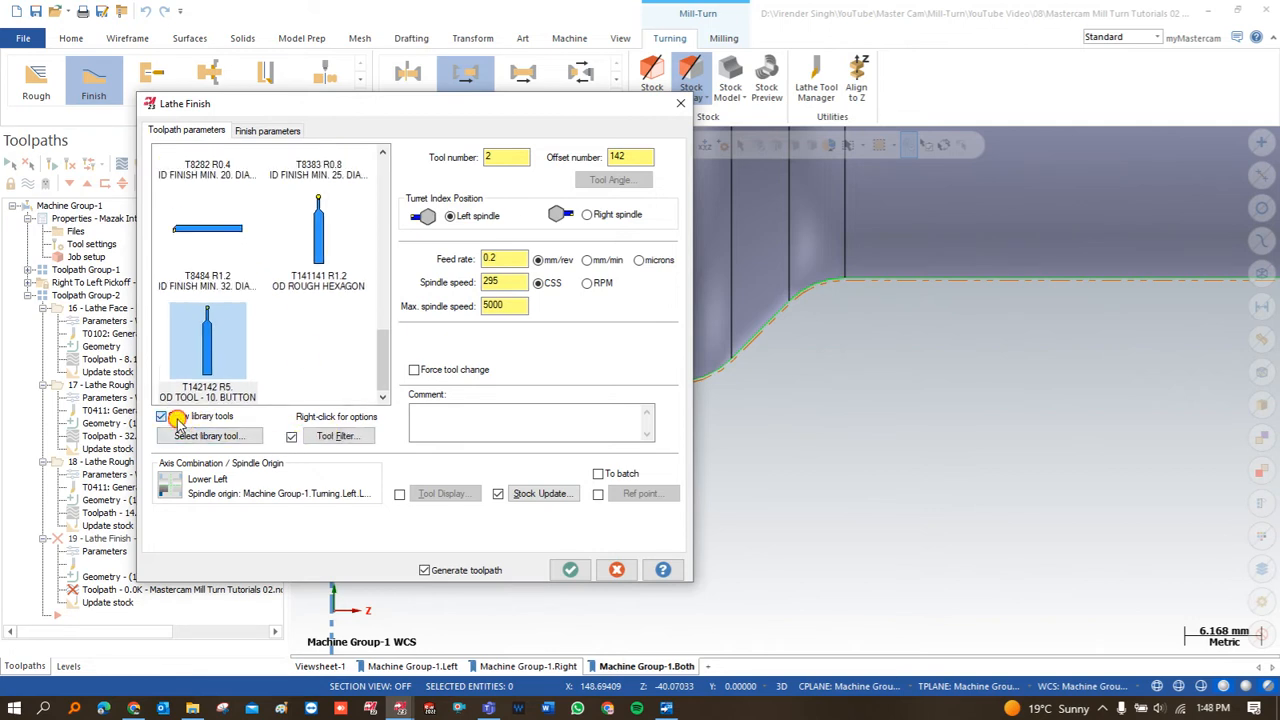
left_click(291, 436)
scroll(252, 330, "down", 10)
scroll(252, 328, "down", 3)
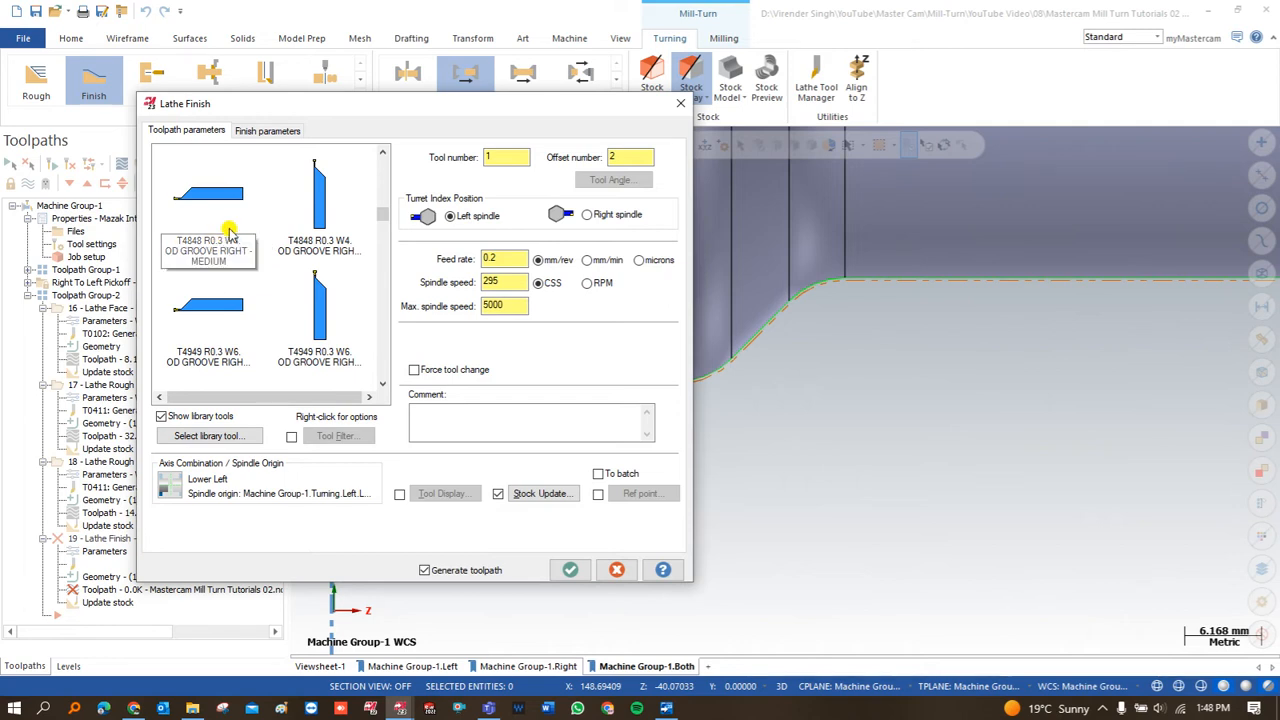
left_click(331, 213)
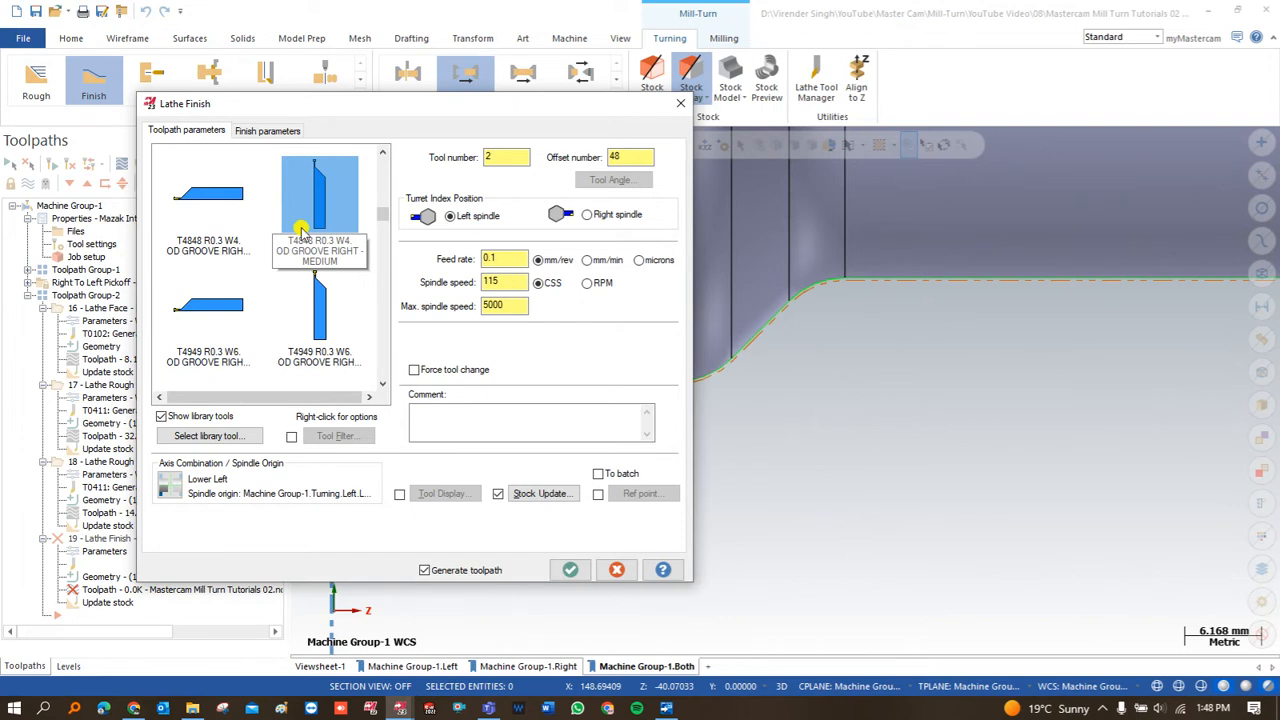
scroll(250, 200, "down", 5)
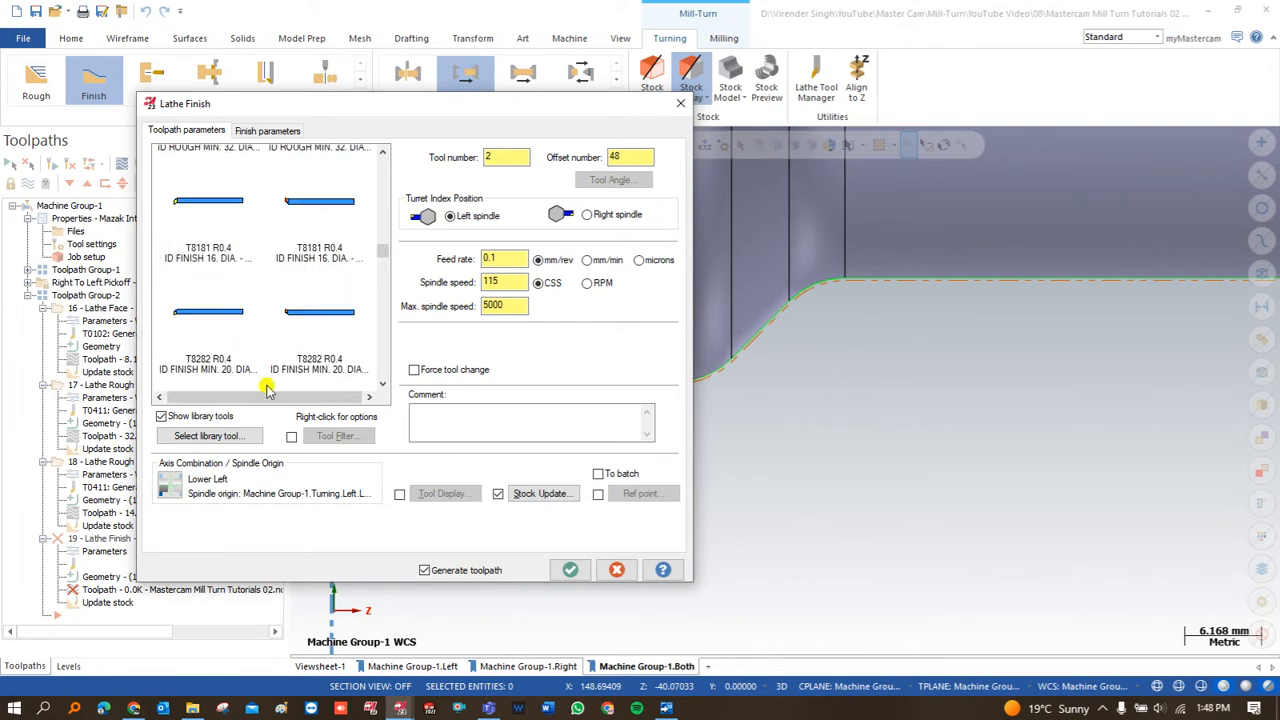
Turn the tool filter back on, select T142142 OD TOOL - 10. BUTTON and accept its insert definition.
left_click(292, 437)
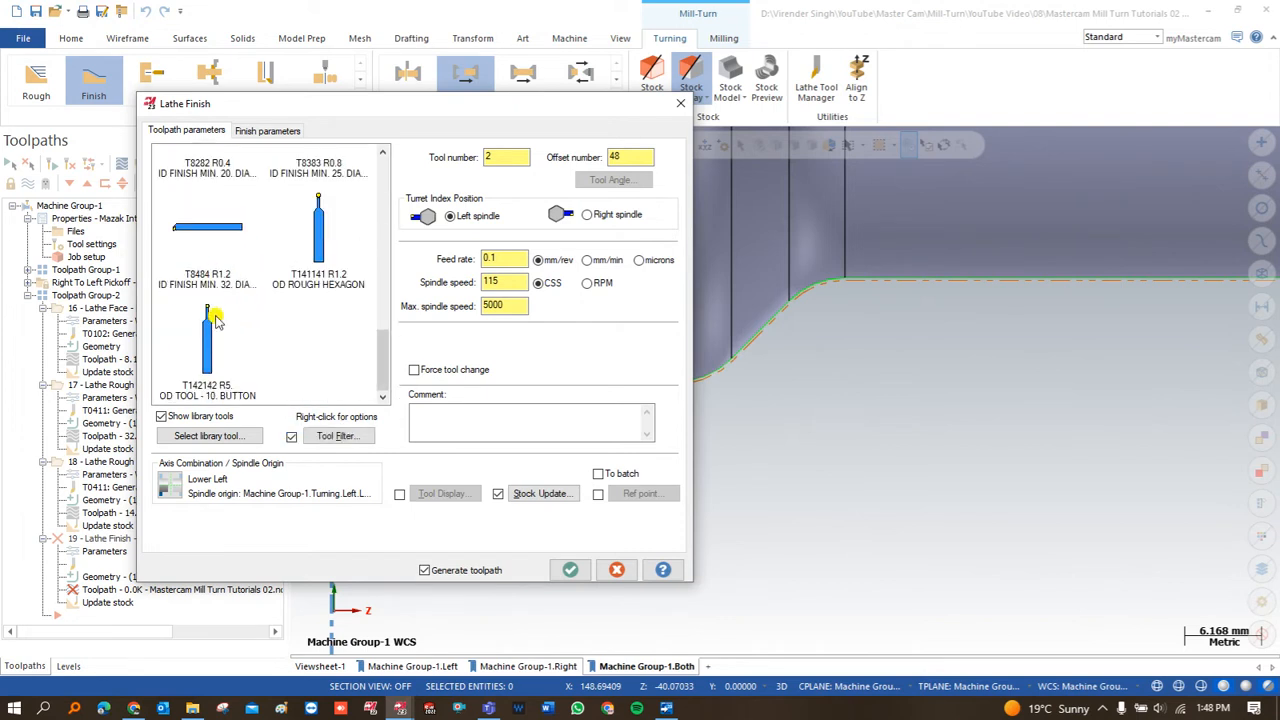
double_click(213, 318)
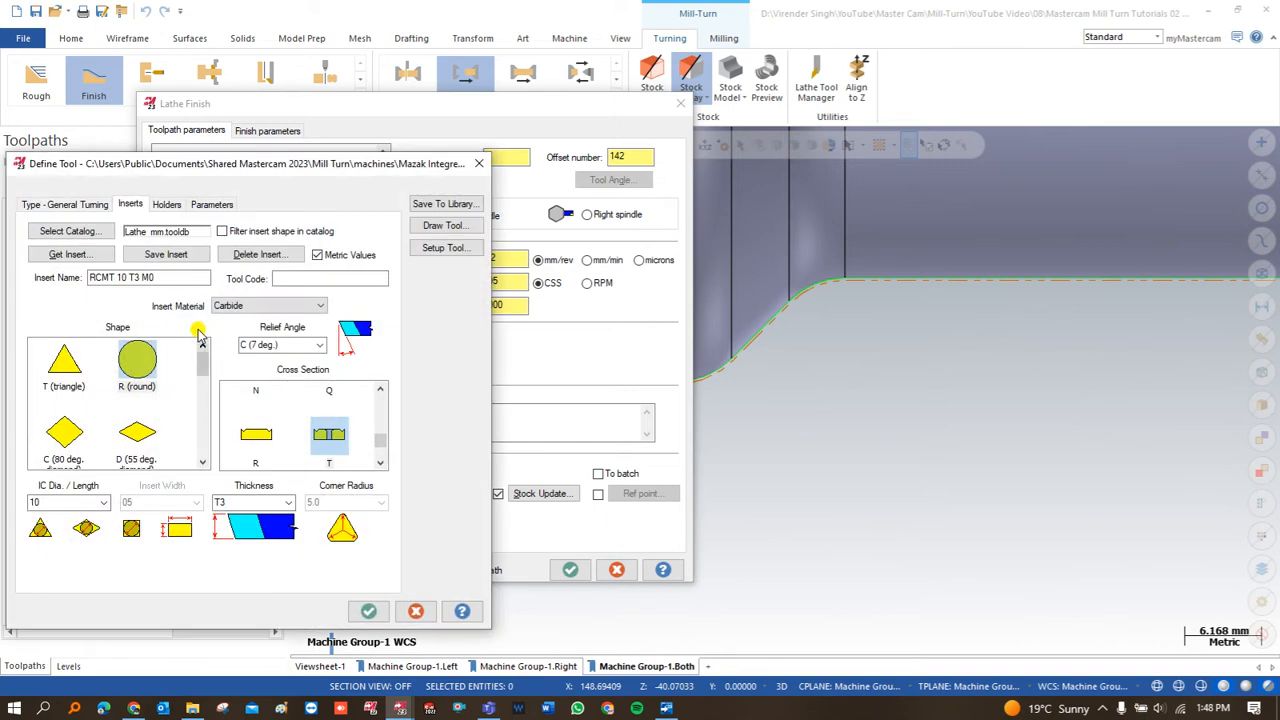
left_click_drag(72, 503, 14, 506)
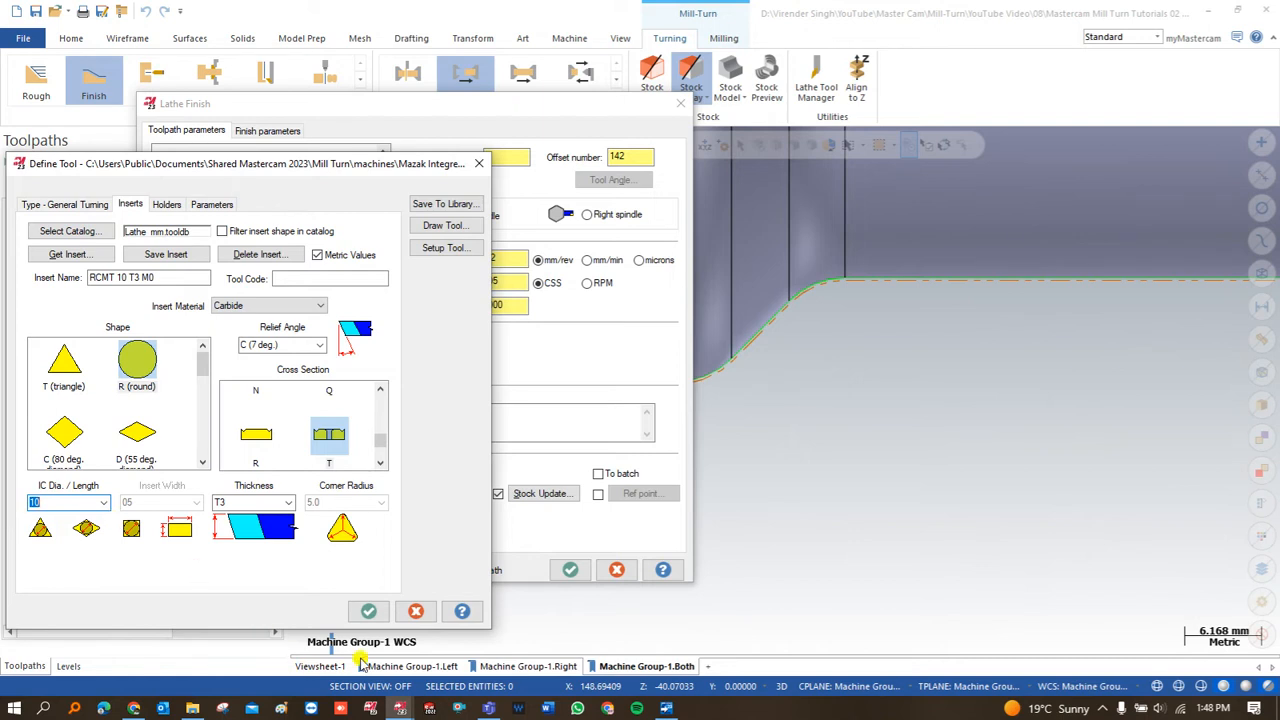
left_click(369, 611)
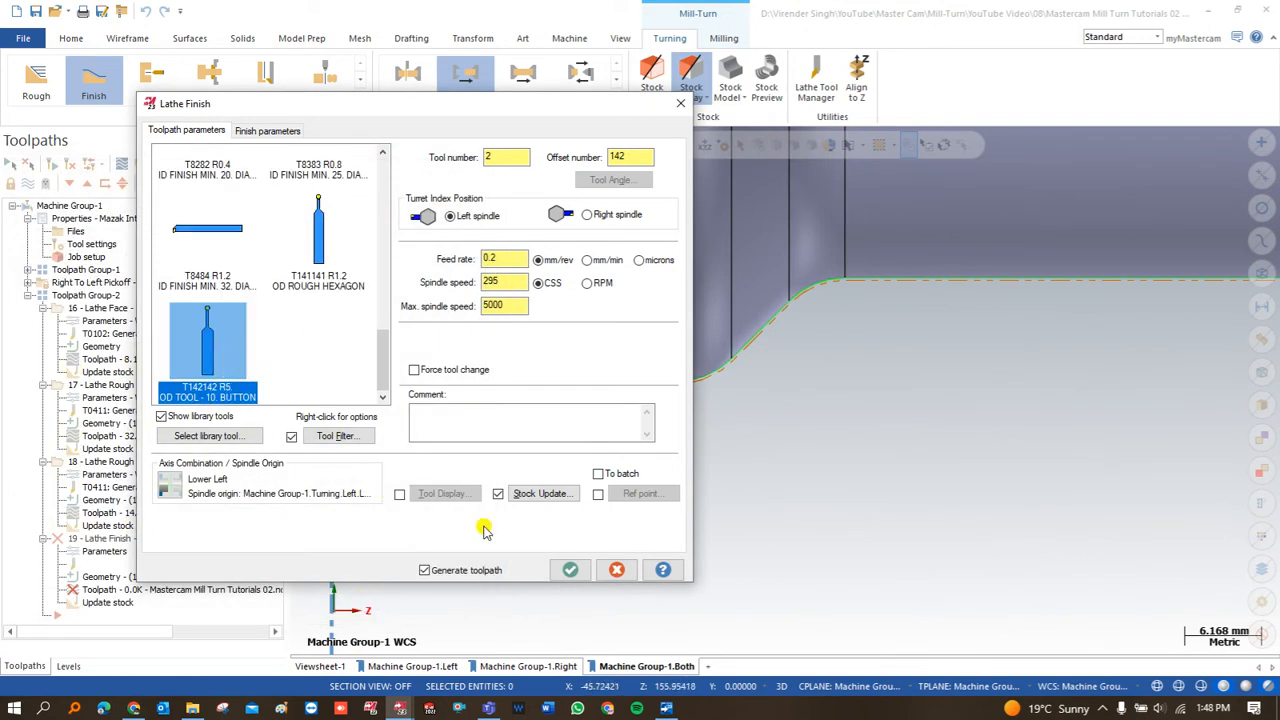
Enable automatically calculated entry and exit vectors in the finish operation's lead in/out settings and generate the toolpath.
left_click(280, 134)
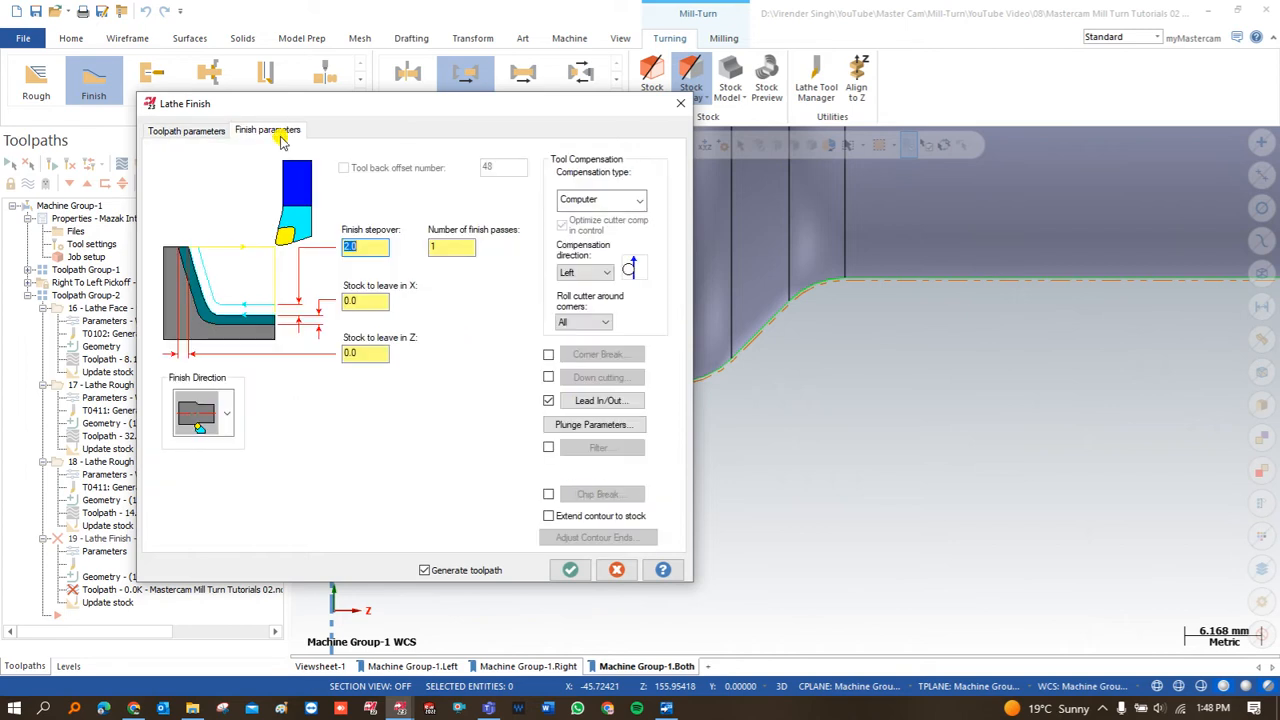
left_click(604, 401)
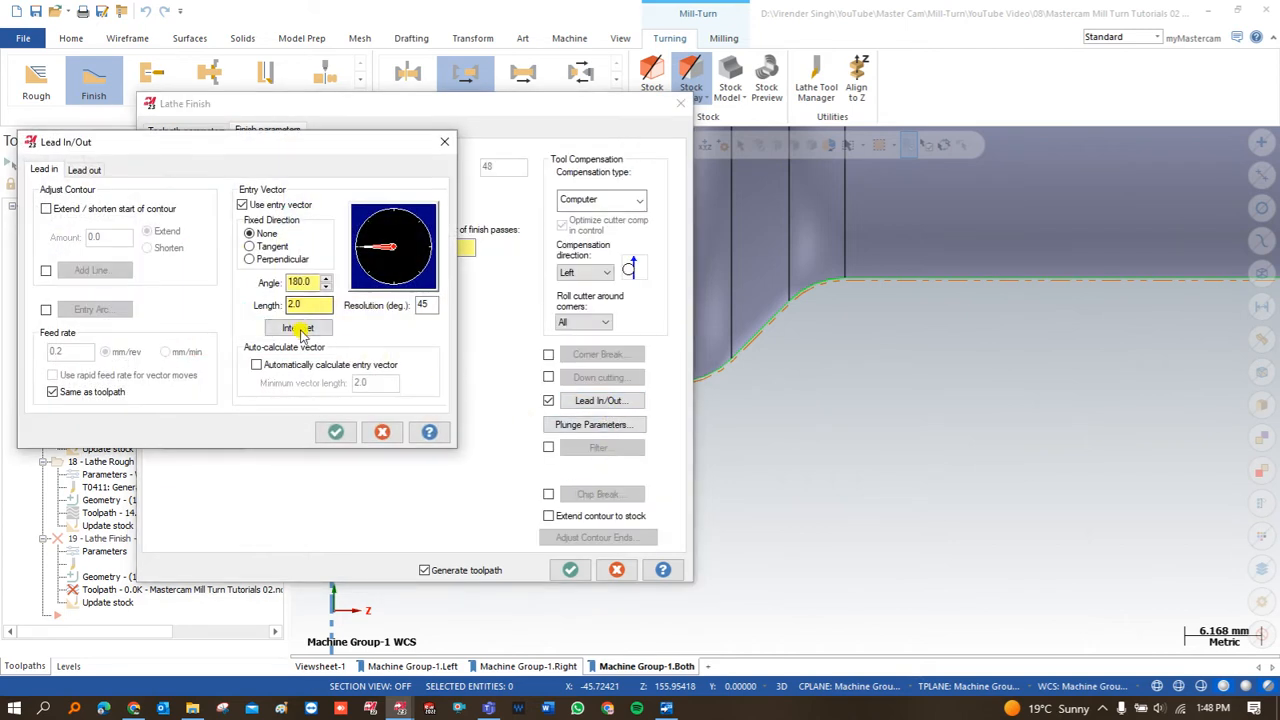
left_click(283, 366)
left_click(88, 170)
left_click(288, 364)
left_click(336, 432)
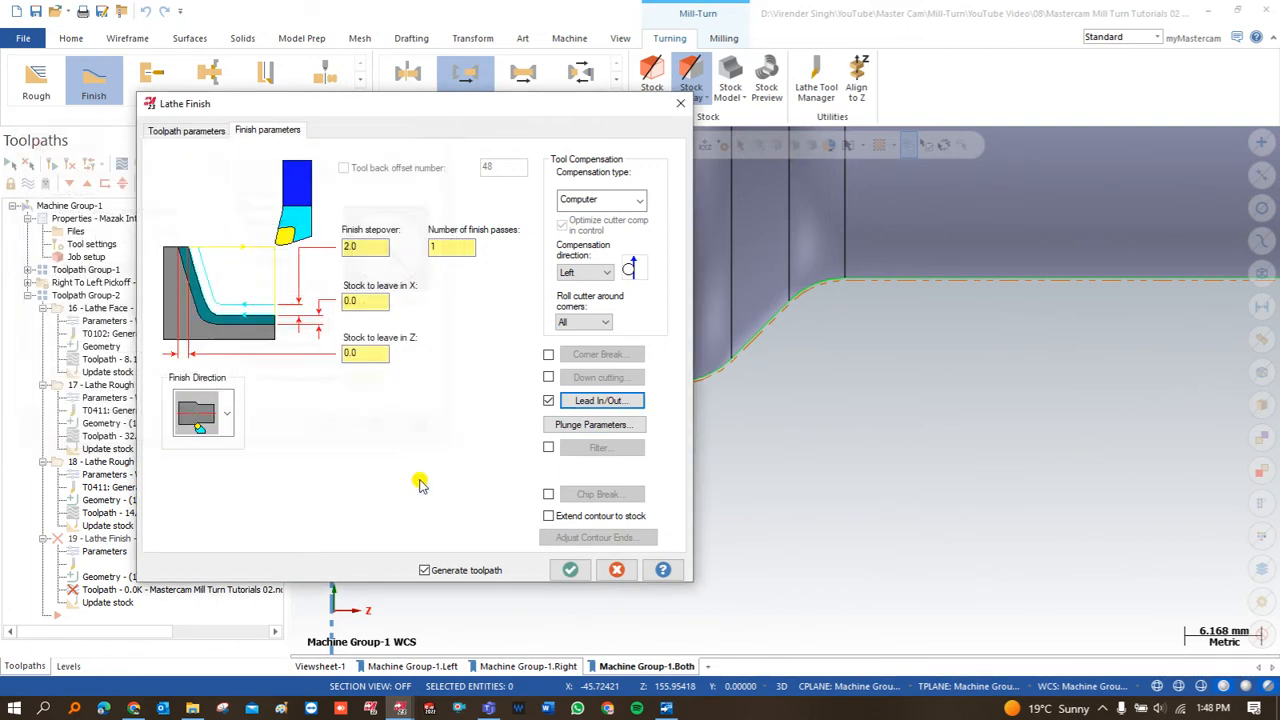
left_click(571, 570)
Backplot the finish toolpath and examine the button tool's position at the flange's outer corner.
scroll(575, 420, "down", 5)
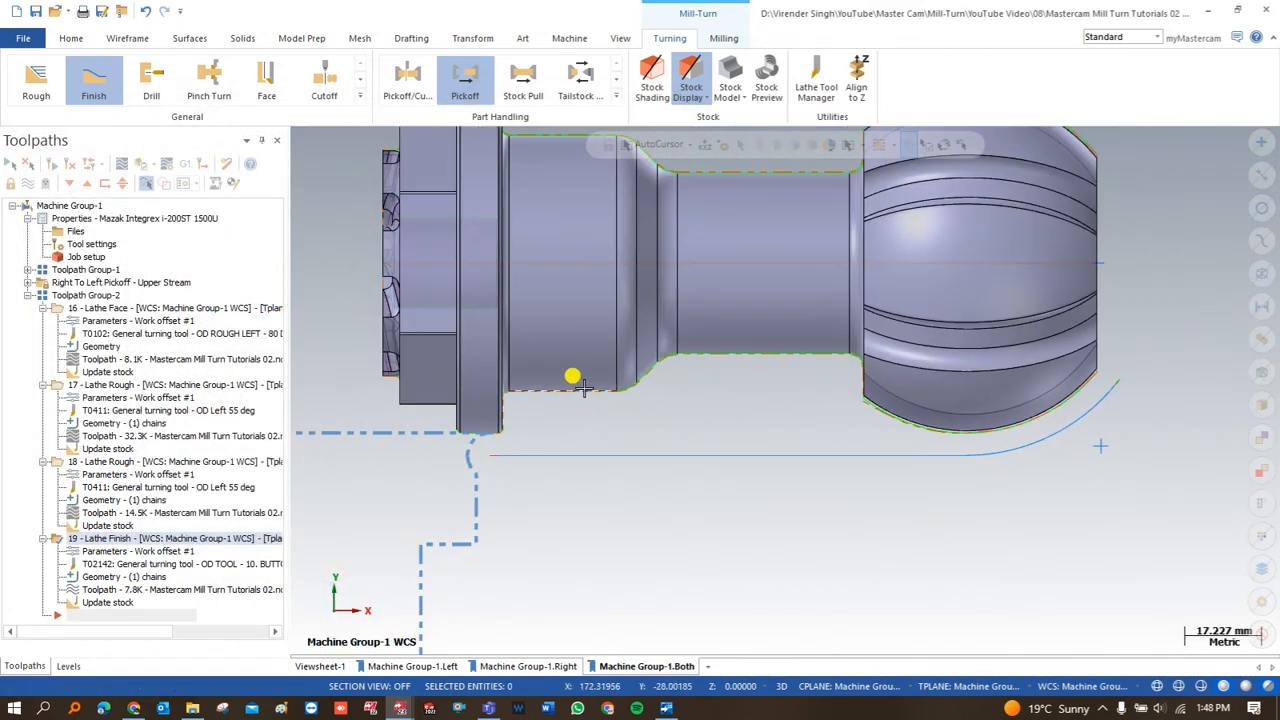
scroll(575, 380, "down", 2)
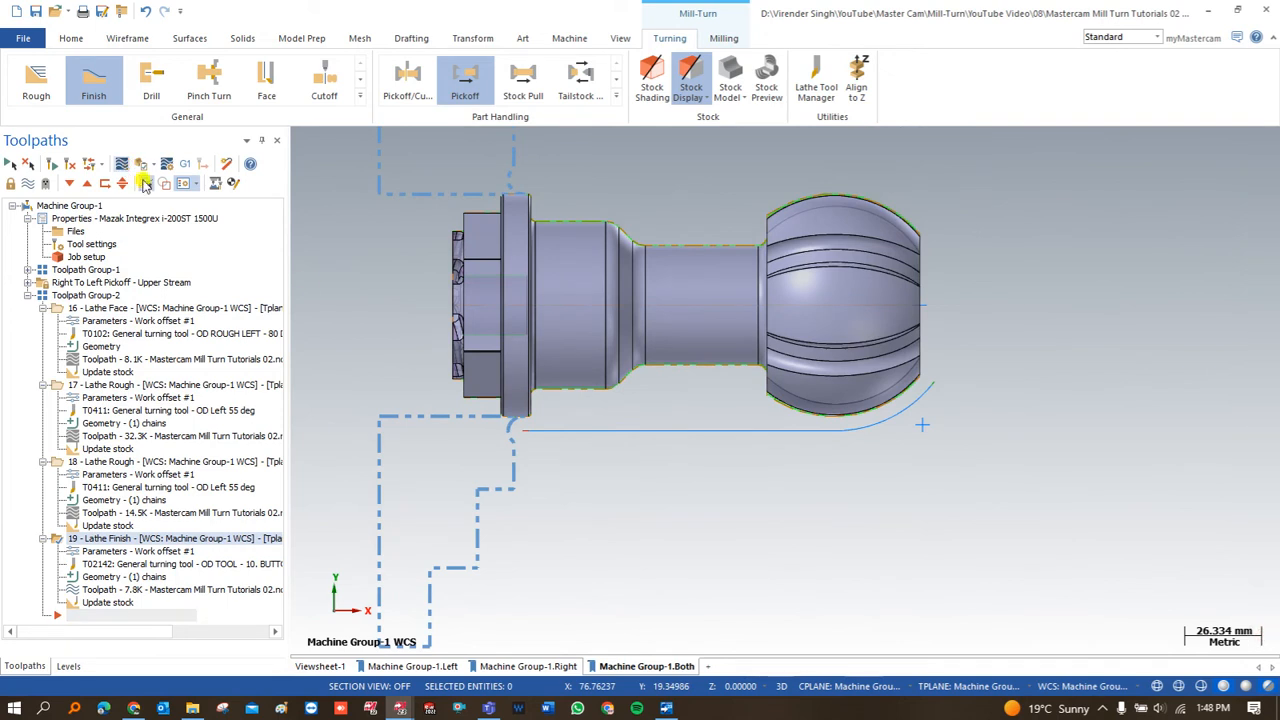
left_click(122, 165)
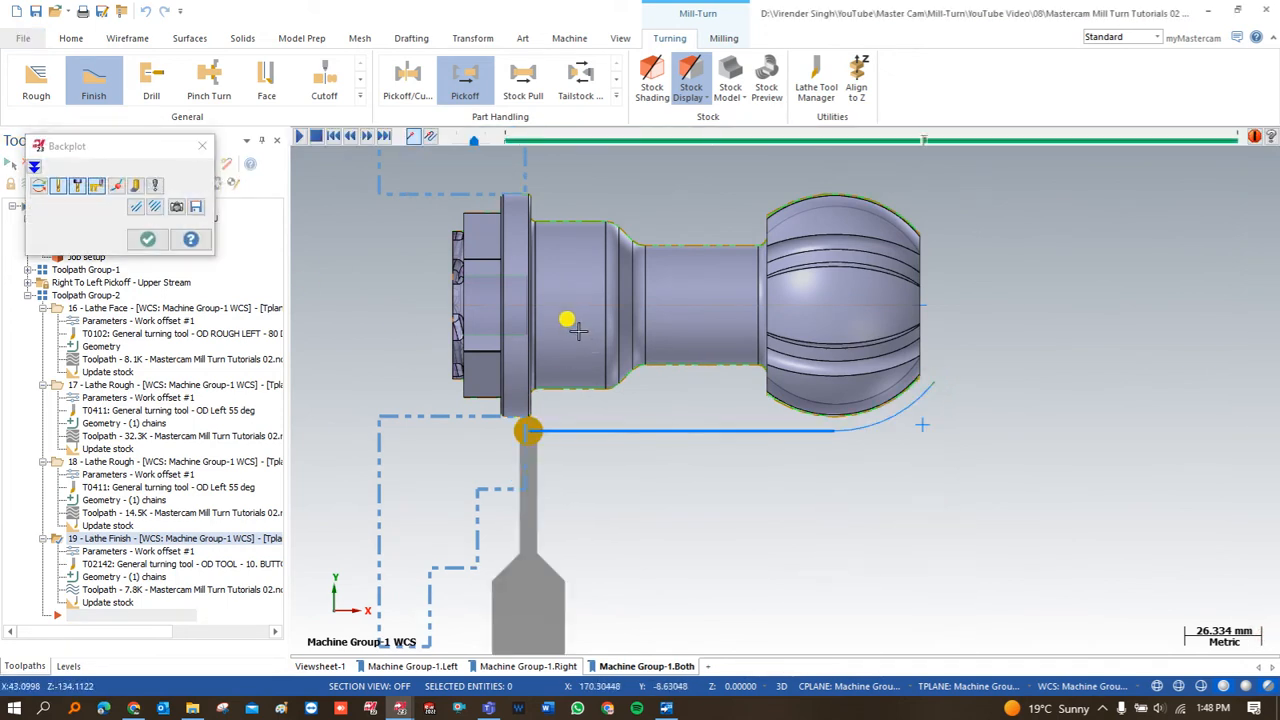
scroll(535, 412, "up", 2)
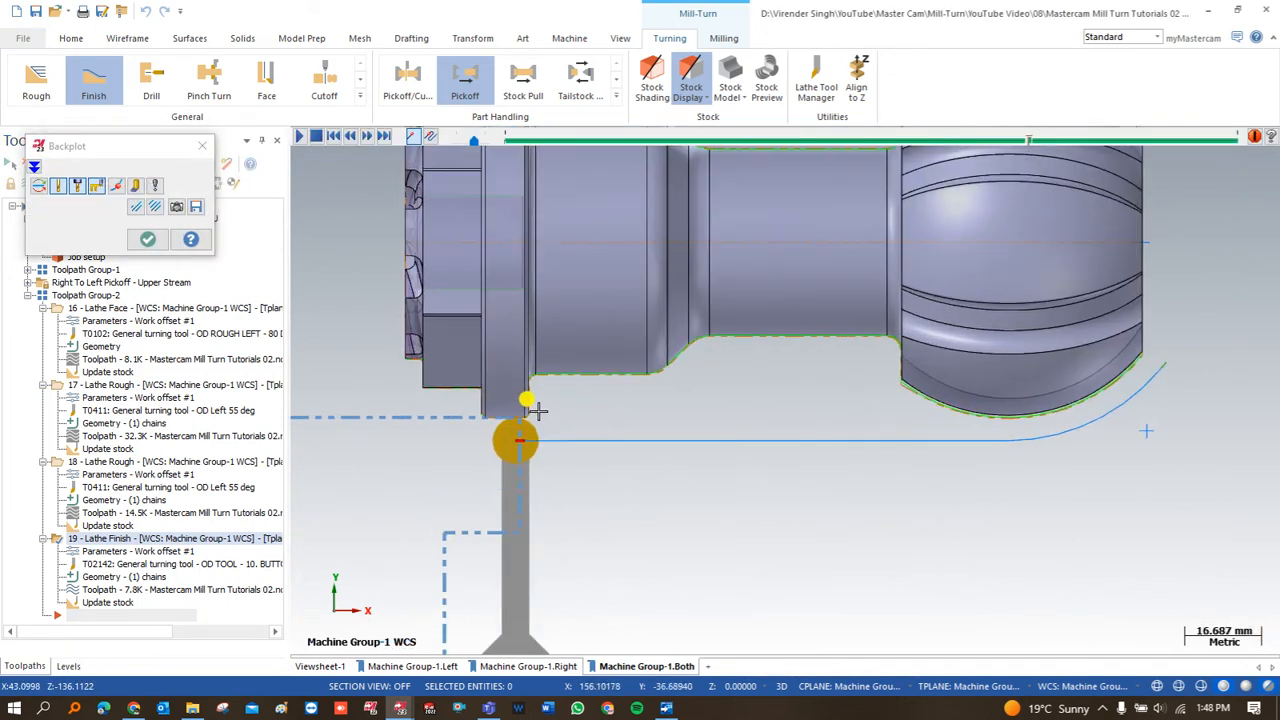
scroll(536, 412, "up", 3)
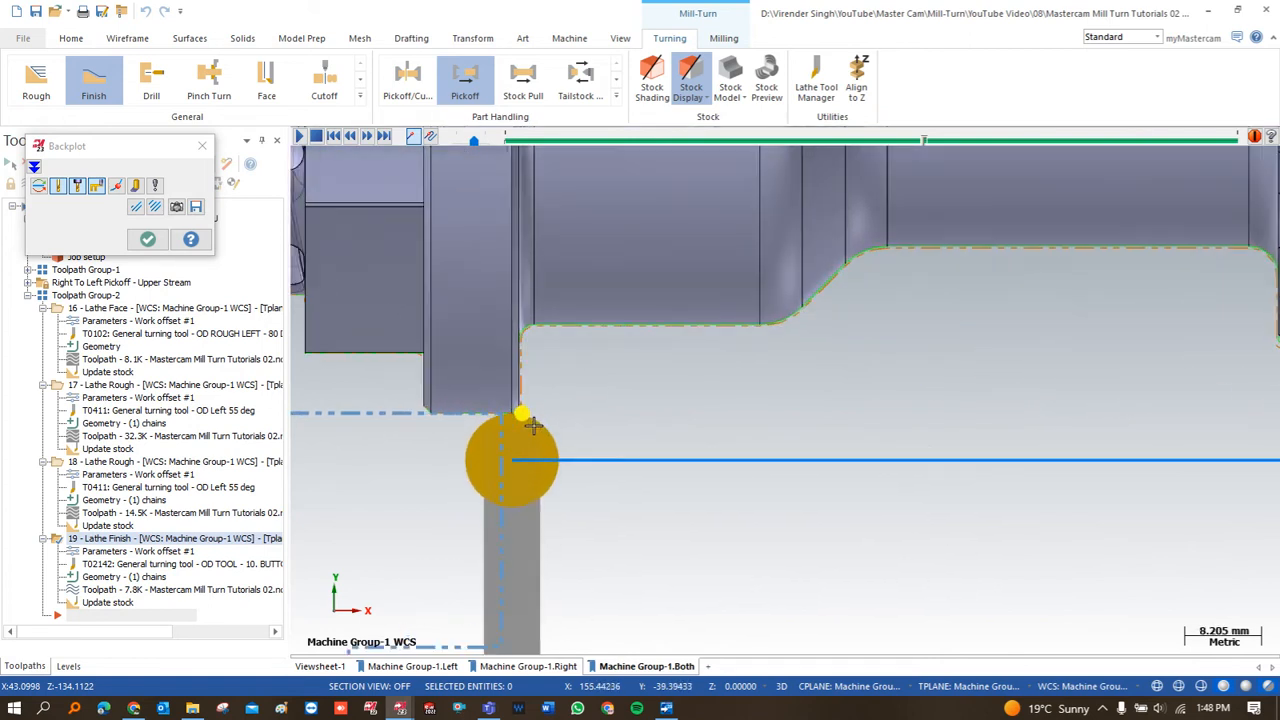
scroll(517, 412, "up", 2)
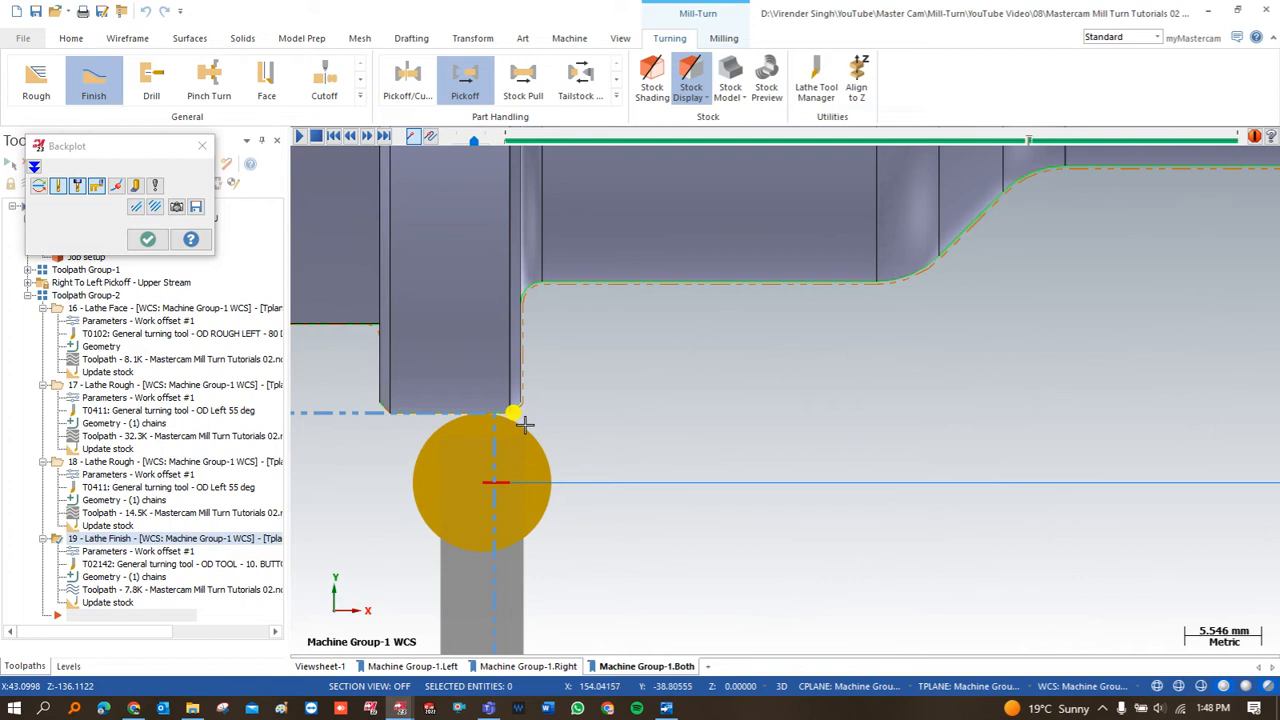
key("Escape")
Turn off the automatic exit vector in the lead out, keeping a fixed -45° vector 2.0 mm long, and regenerate the finish toolpath.
scroll(463, 408, "down", 1)
left_click(180, 551)
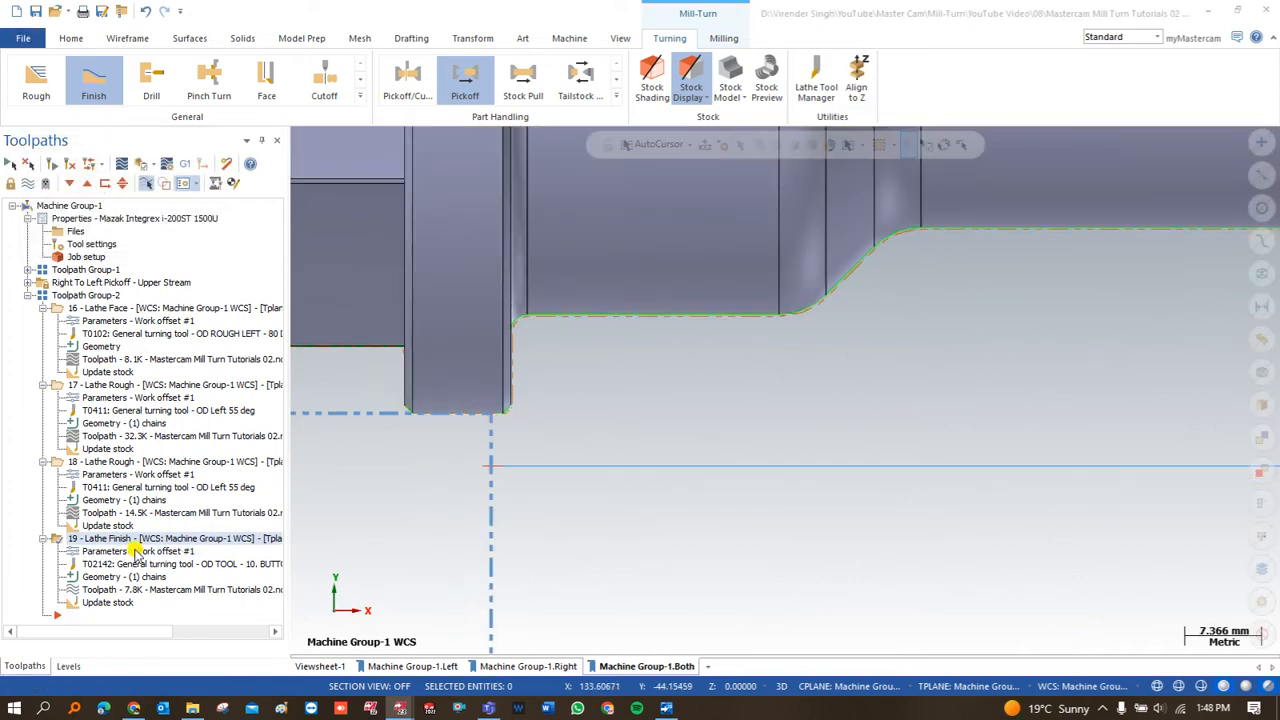
left_click(595, 401)
left_click(88, 171)
left_click(260, 206)
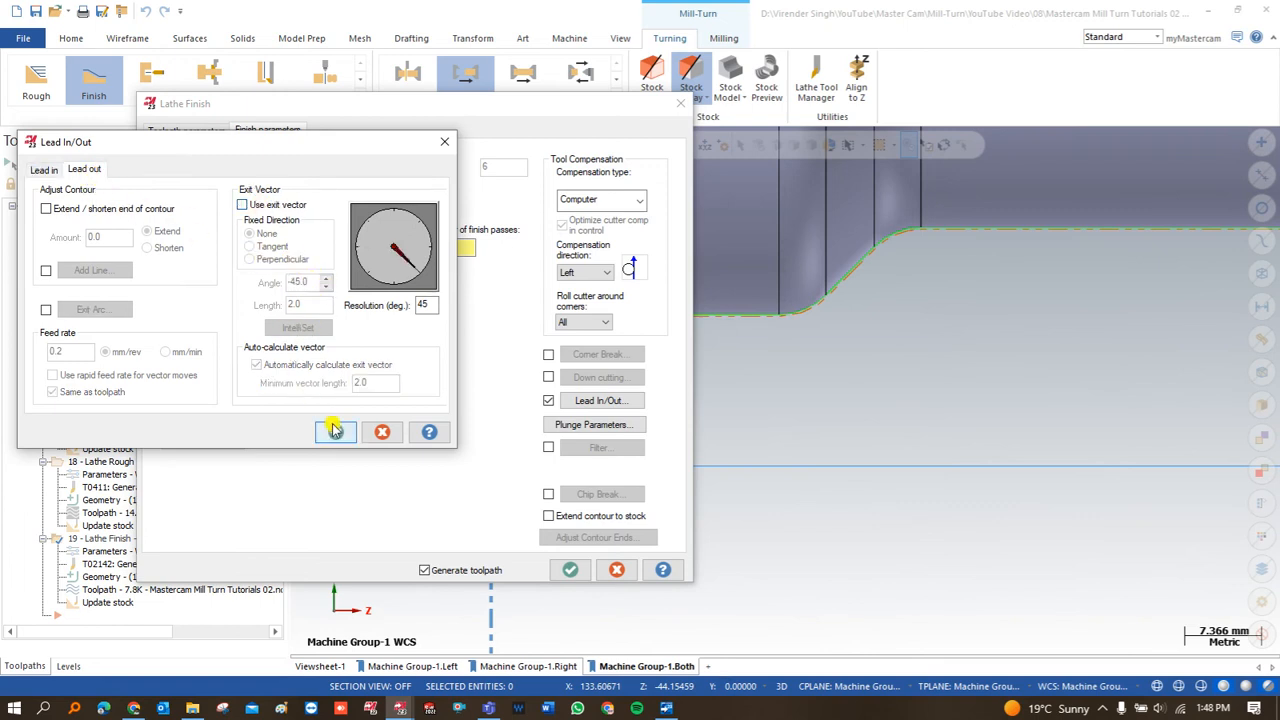
left_click(245, 206)
left_click(256, 364)
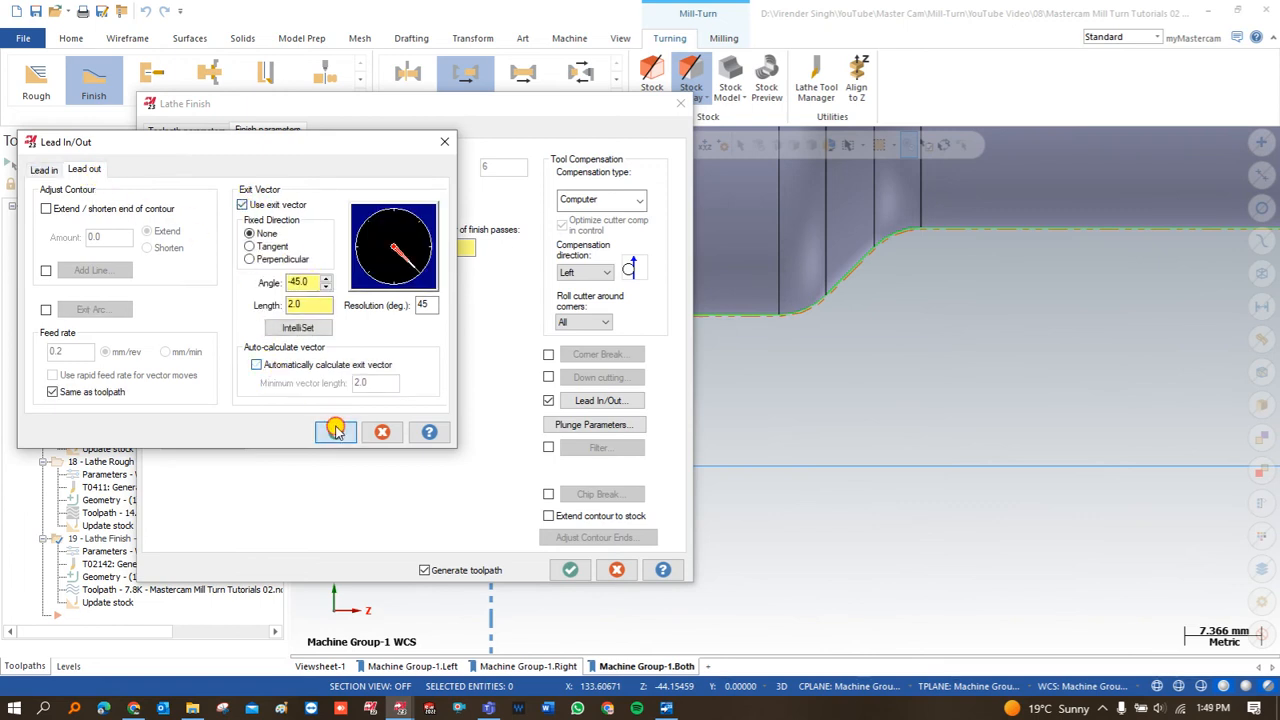
left_click(336, 431)
left_click(570, 569)
Set the button tool's round insert diameter to 5.0 mm, accept its holder geometry and regenerate the finish toolpath.
scroll(520, 430, "down", 3)
scroll(515, 426, "up", 4)
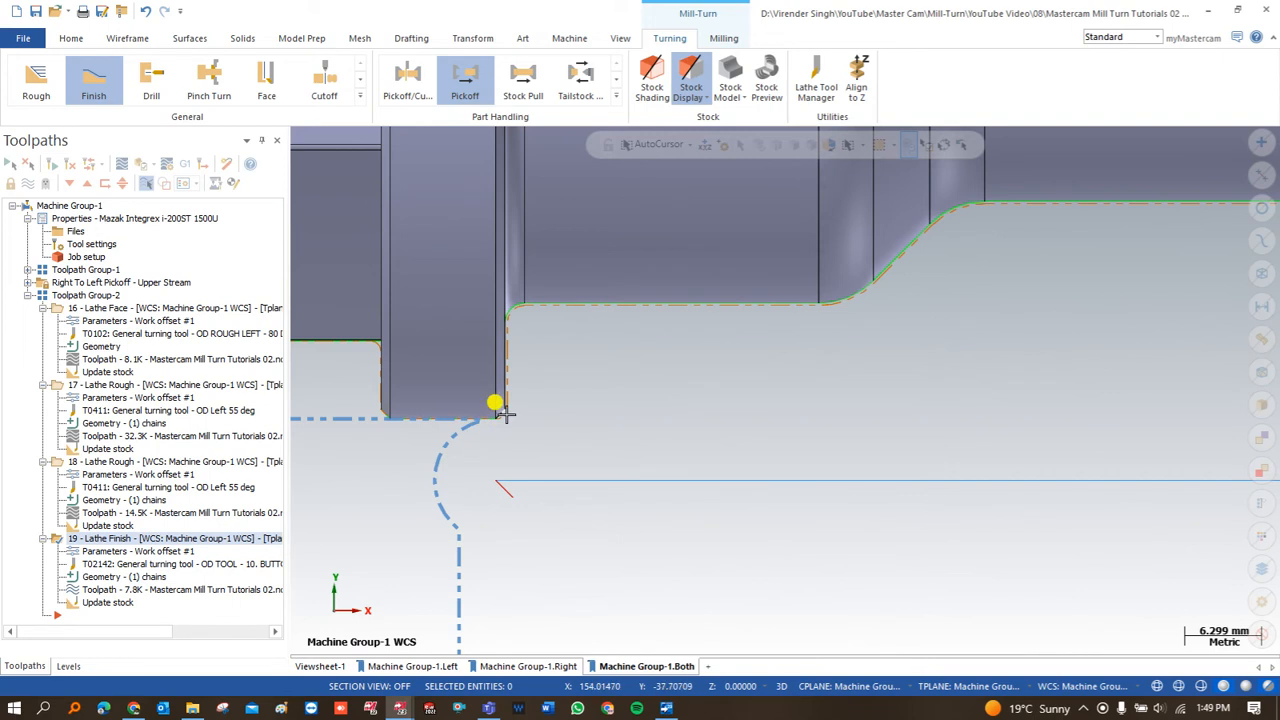
scroll(498, 418, "up", 2)
left_click(92, 549)
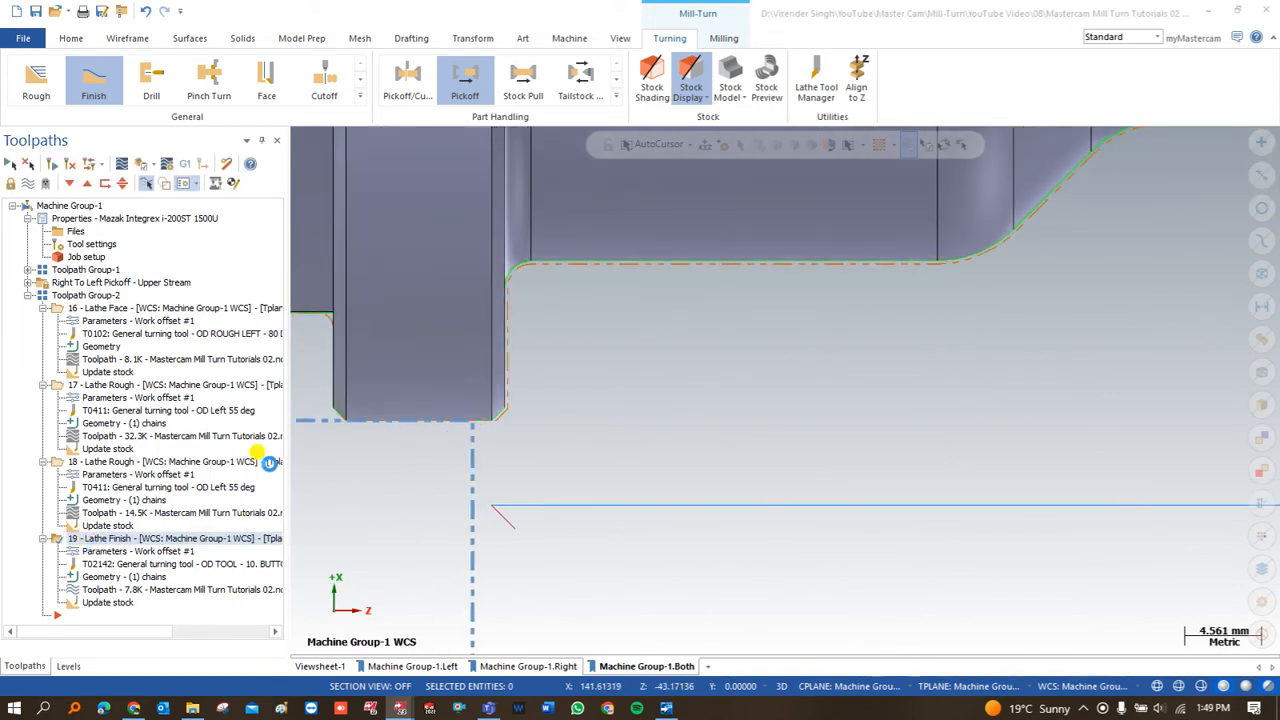
left_click(186, 131)
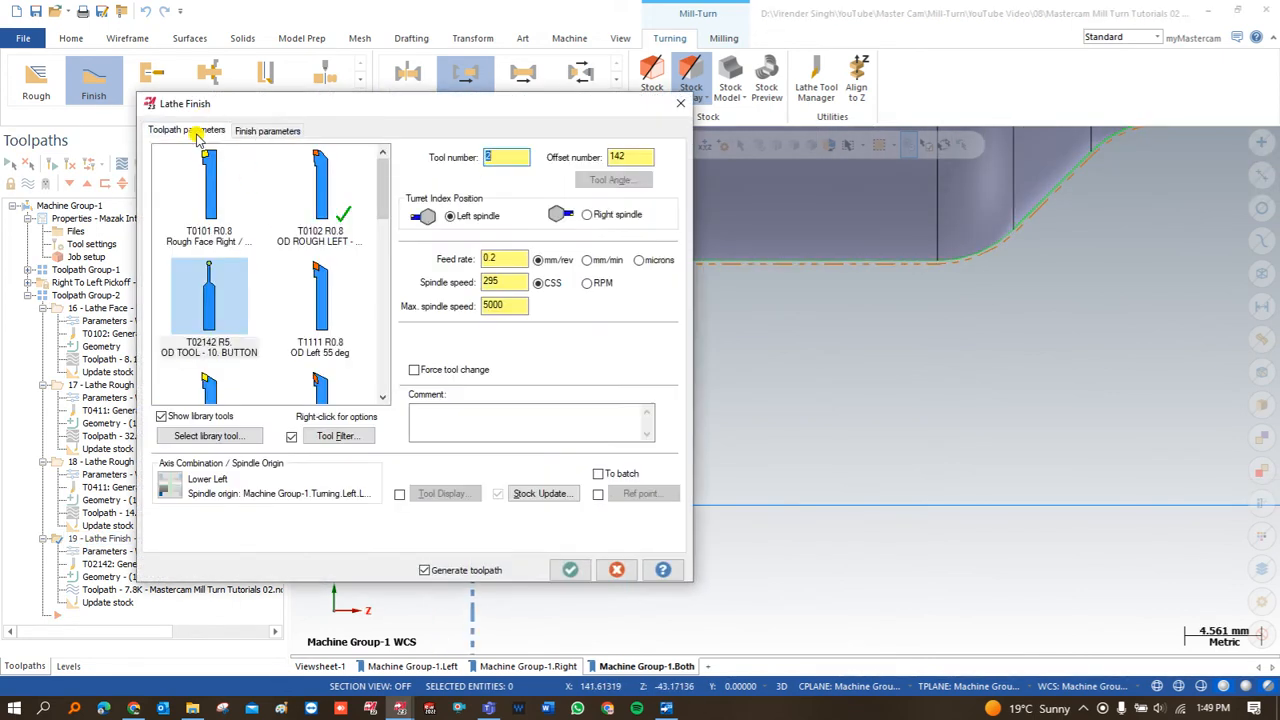
double_click(207, 290)
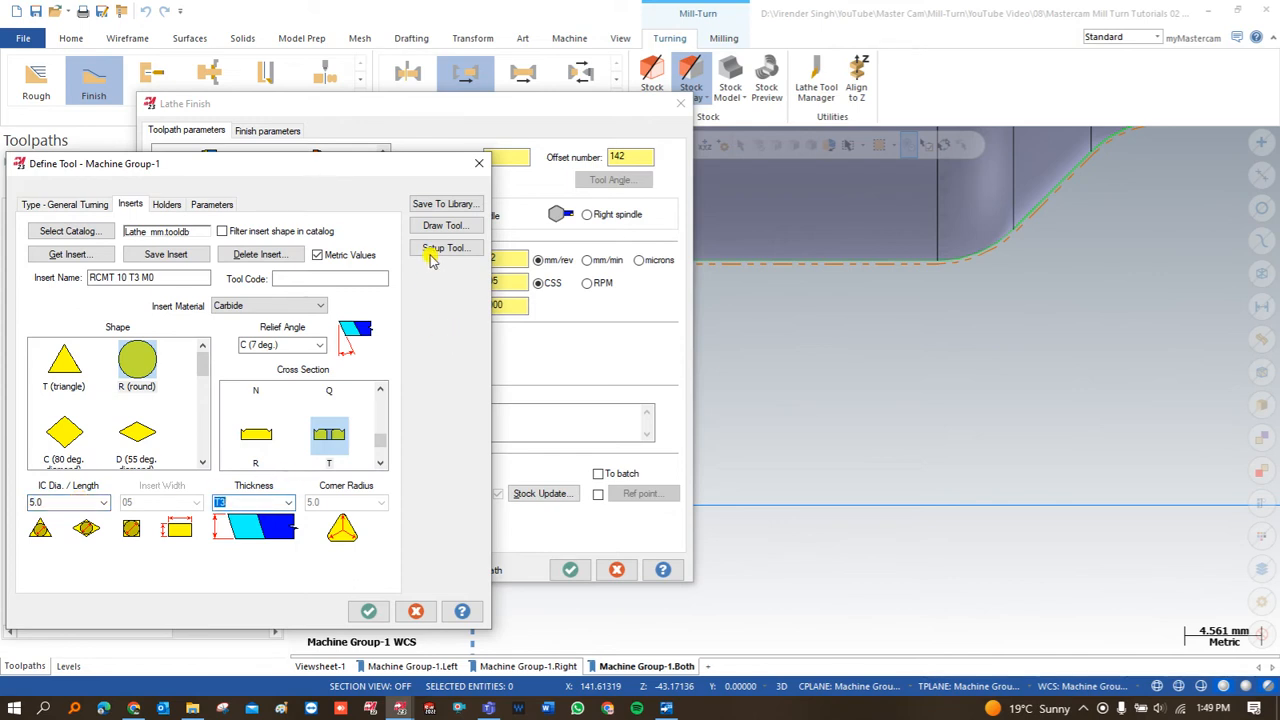
left_click(167, 204)
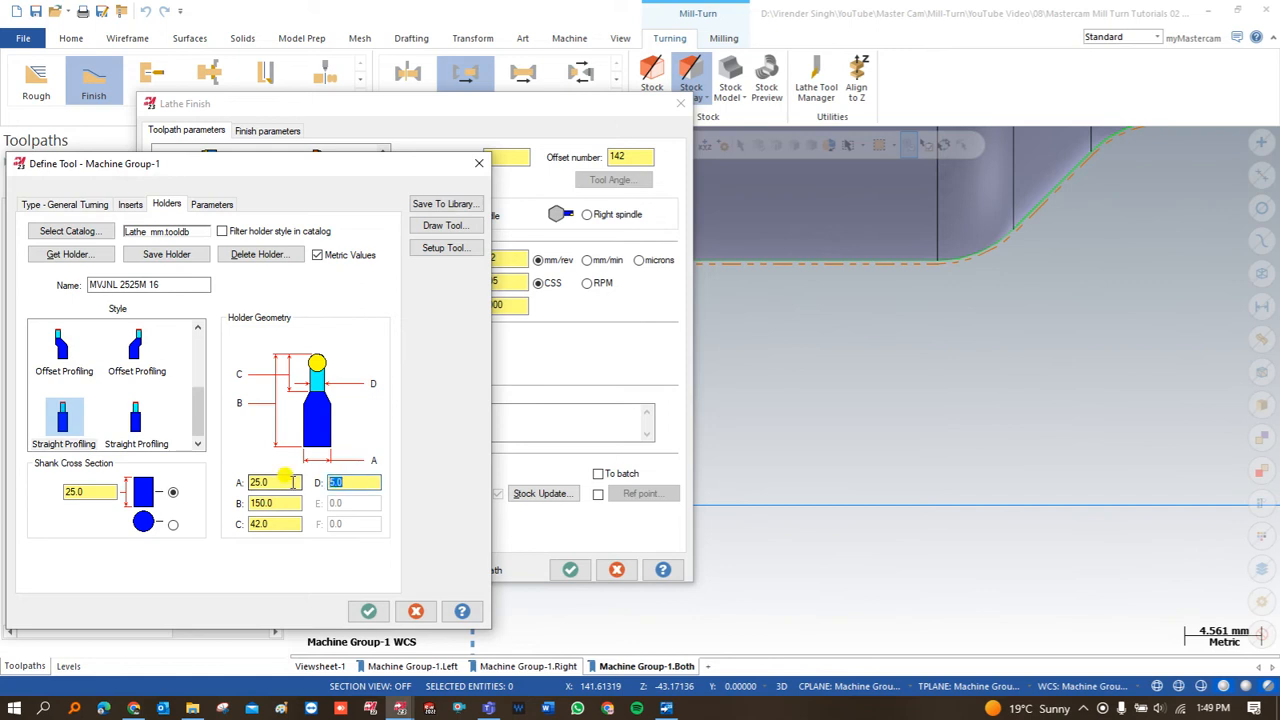
left_click(369, 610)
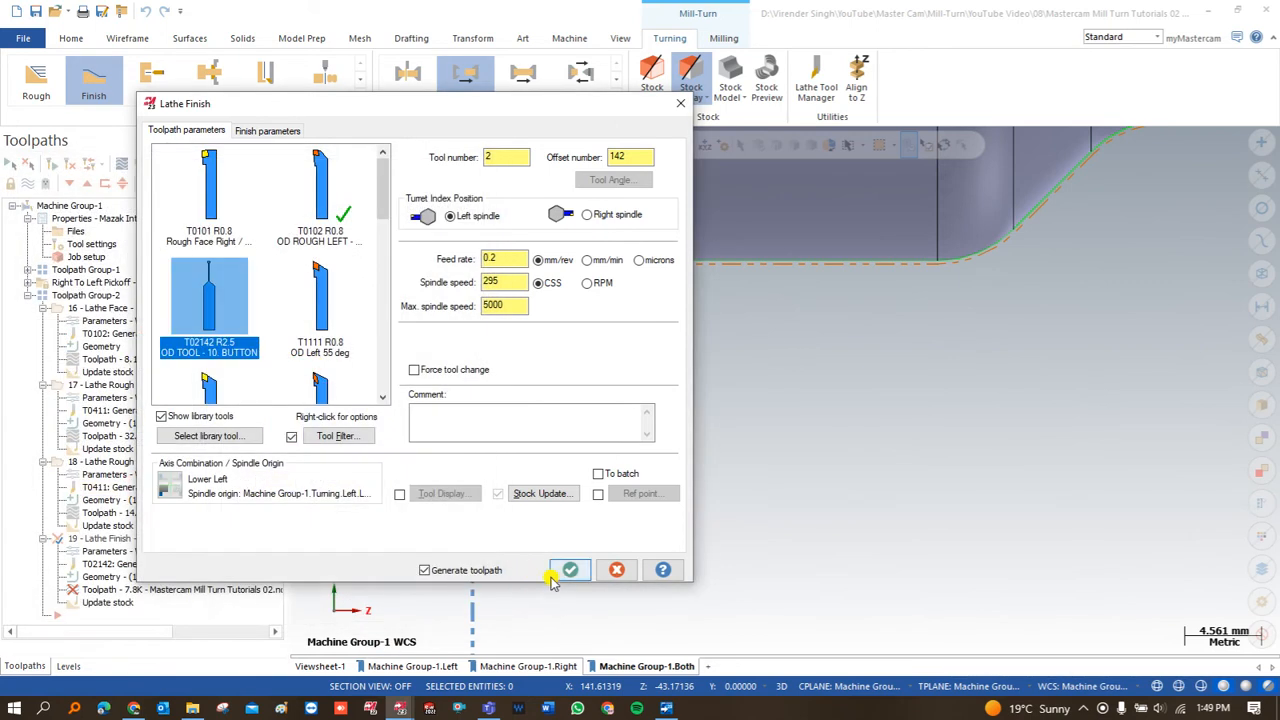
left_click(565, 567)
Reopen the finish operation's parameters, browse the unfiltered tool library and select T4949 OD GROOVE RIGHT - WIDE.
scroll(435, 446, "down", 4)
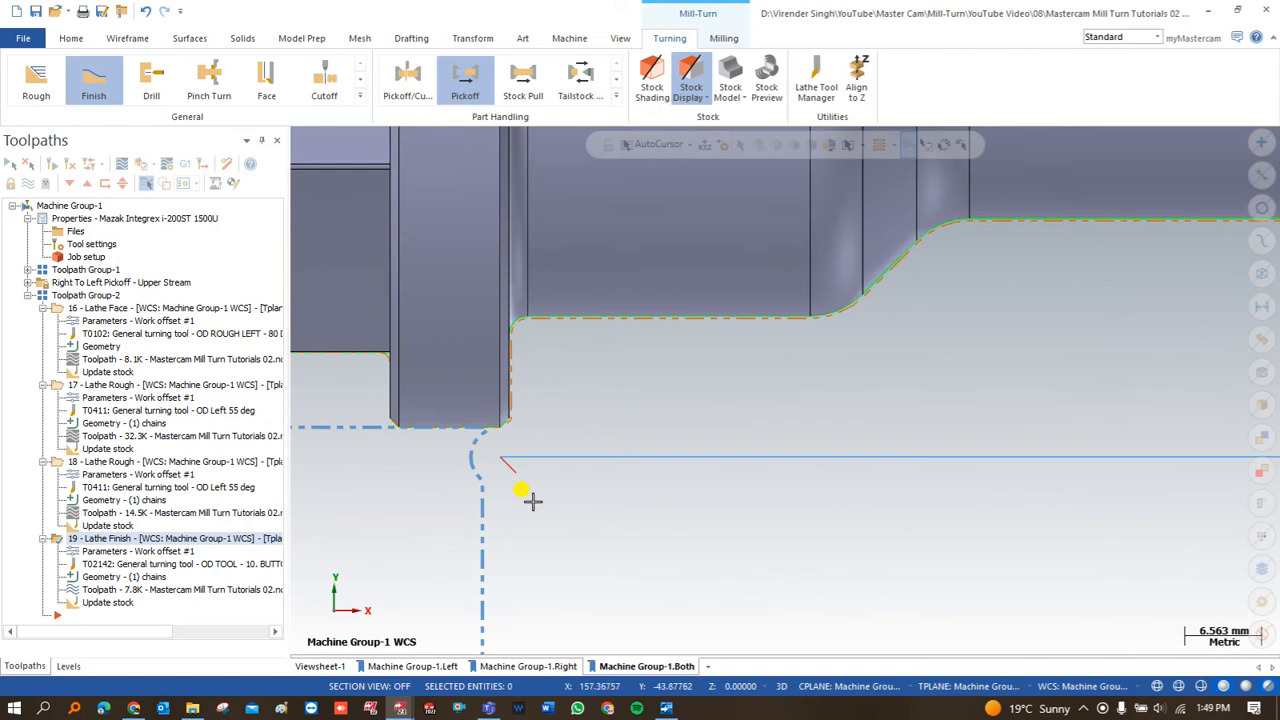
scroll(505, 425, "down", 3)
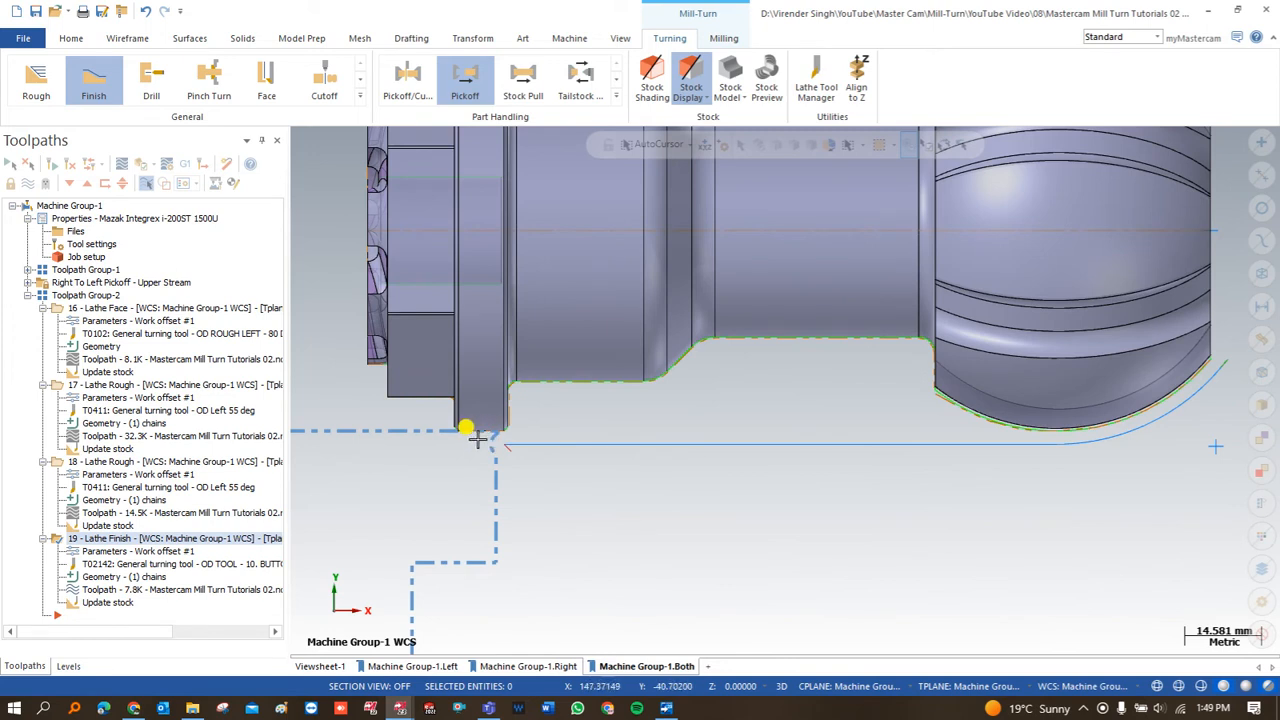
left_click(78, 552)
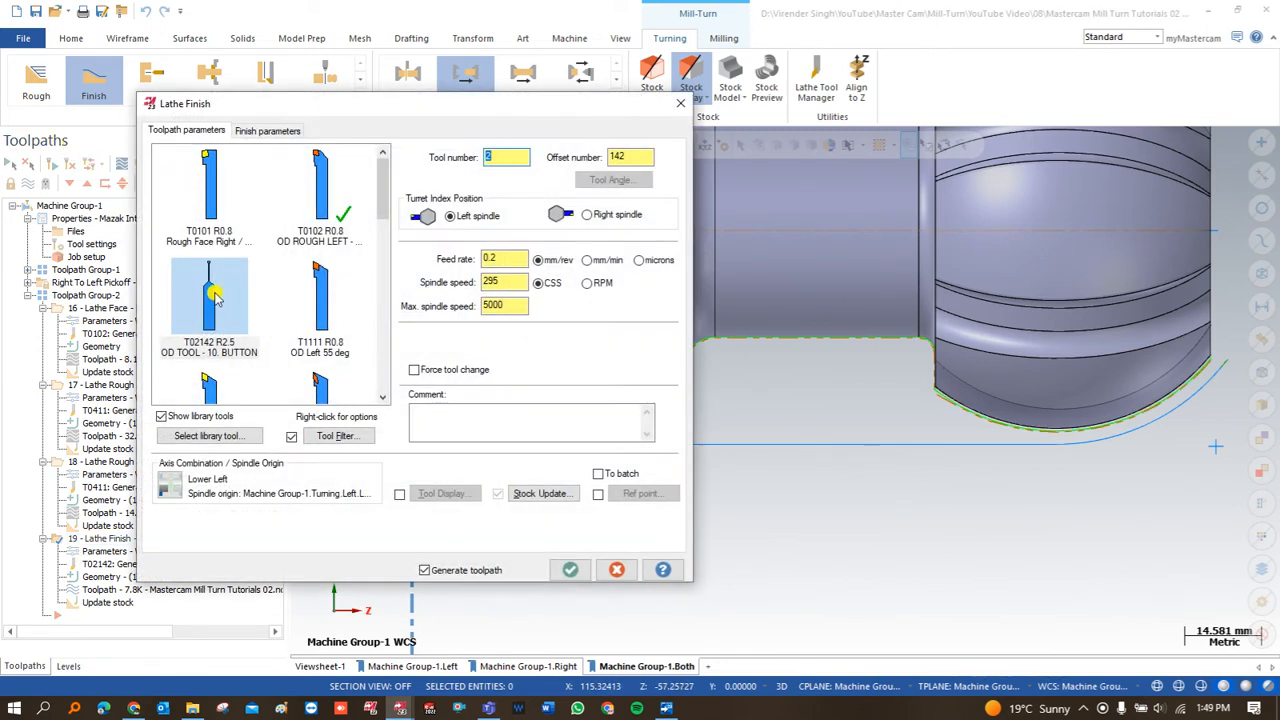
scroll(214, 296, "down", 10)
scroll(216, 318, "up", 10)
left_click(290, 436)
scroll(230, 287, "down", 1)
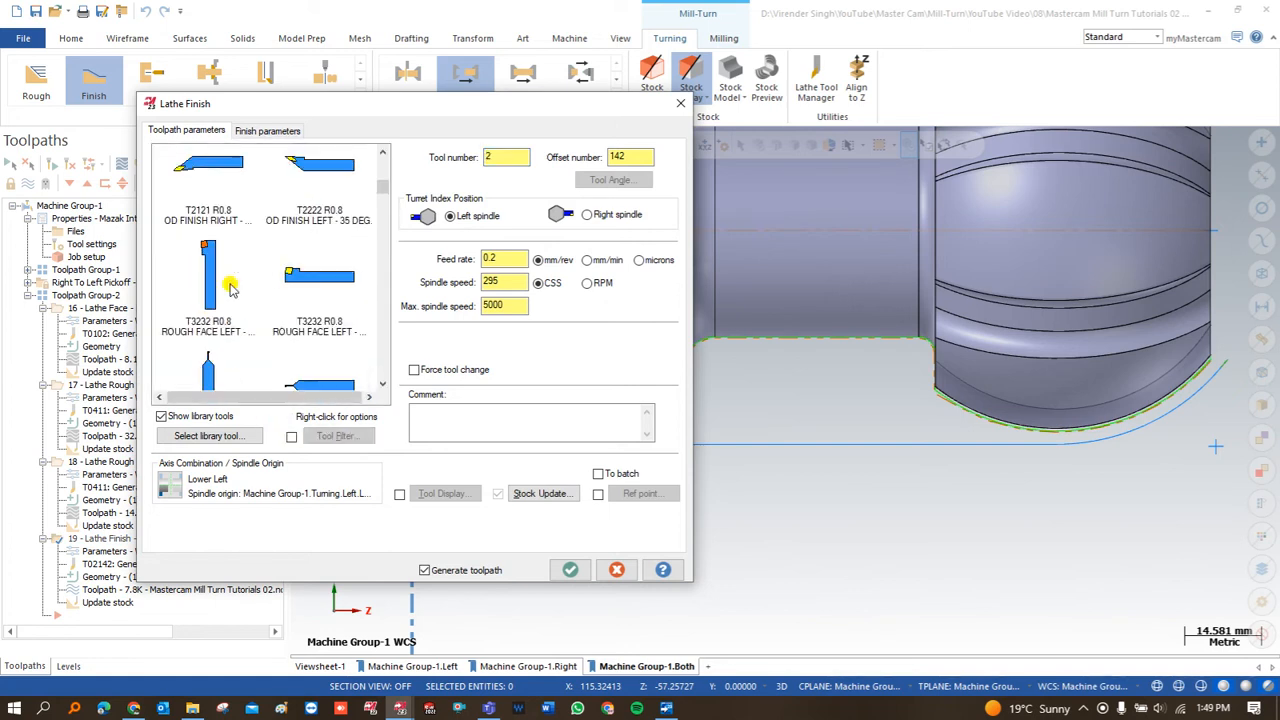
scroll(229, 288, "down", 1)
scroll(212, 330, "down", 6)
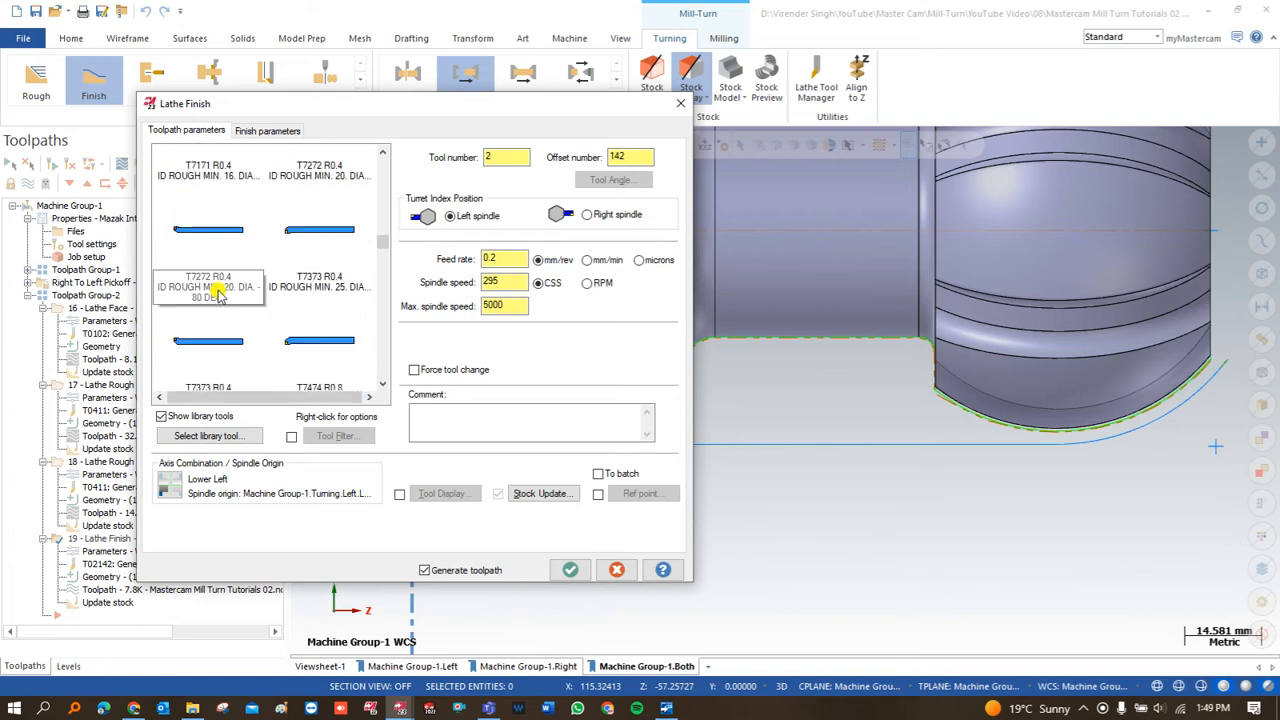
scroll(222, 288, "down", 5)
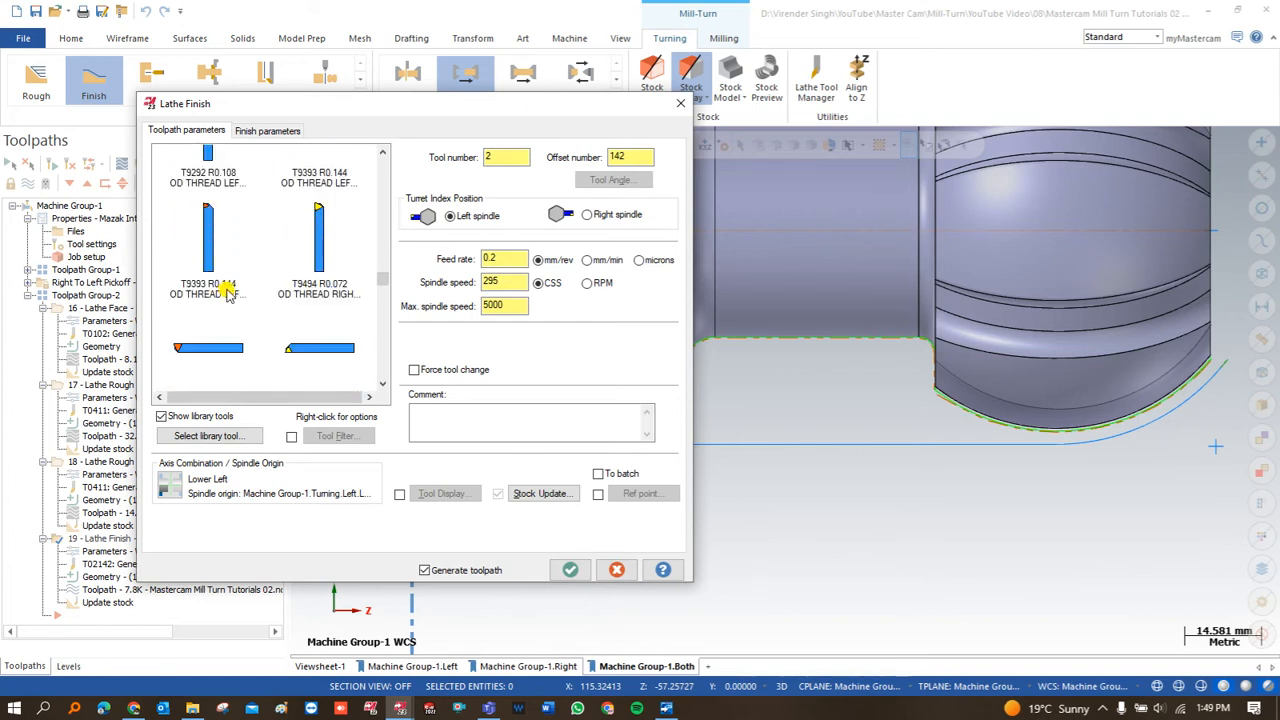
scroll(229, 295, "down", 4)
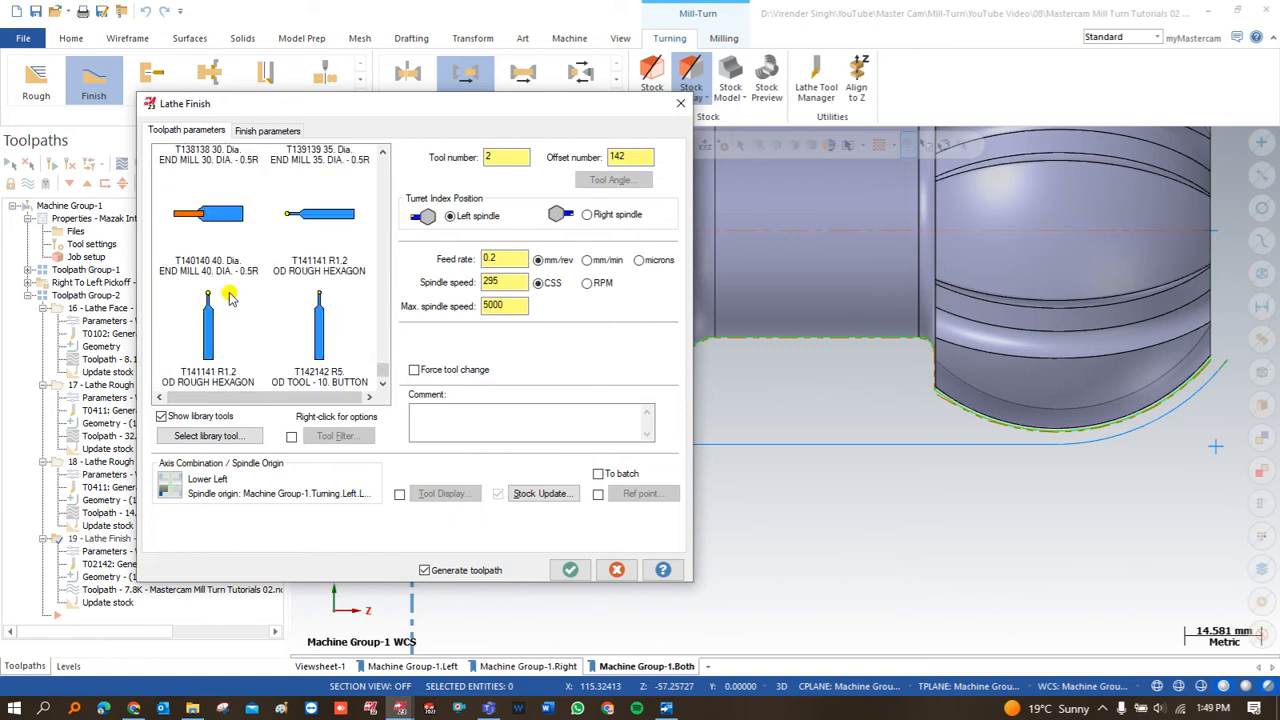
scroll(275, 307, "up", 10)
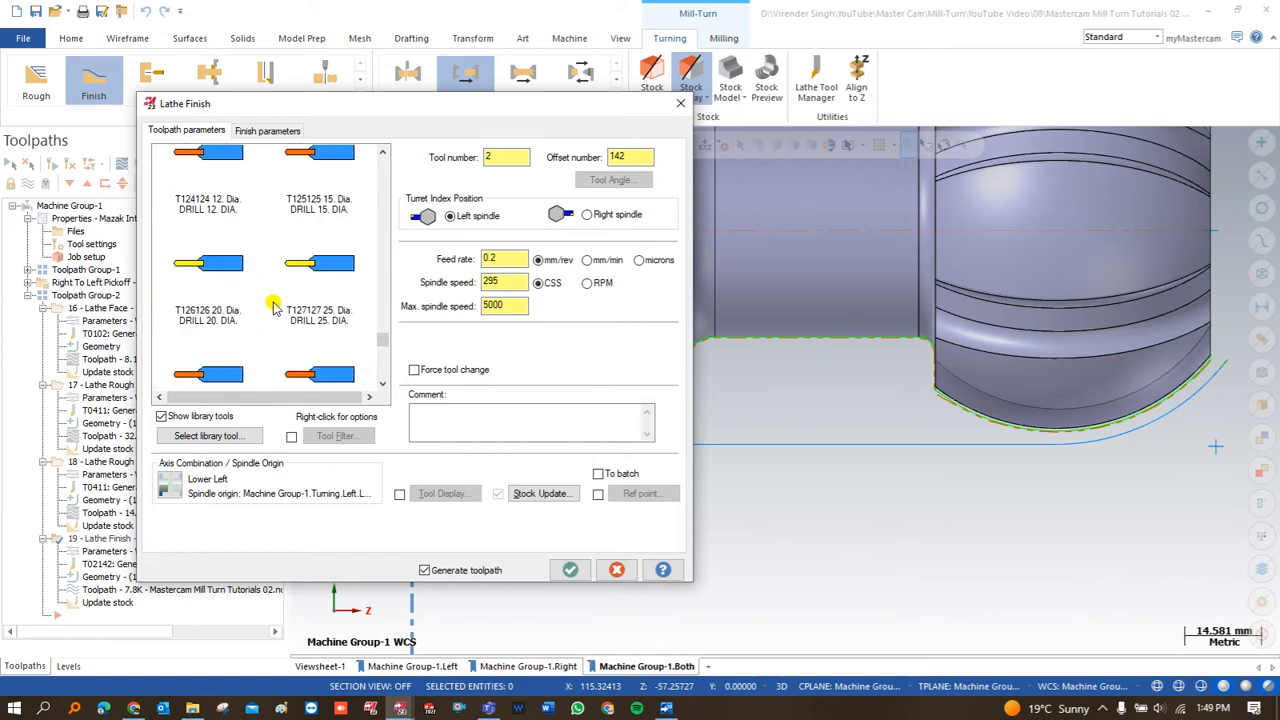
scroll(273, 307, "up", 4)
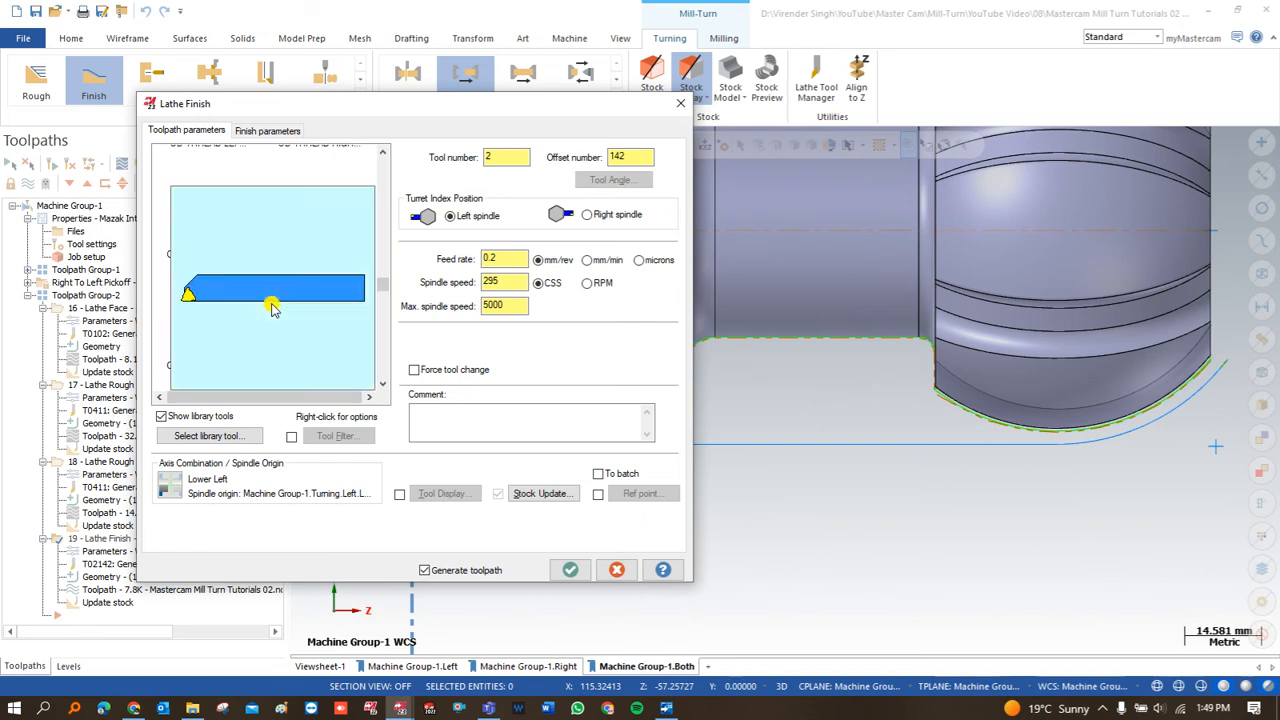
scroll(273, 307, "up", 4)
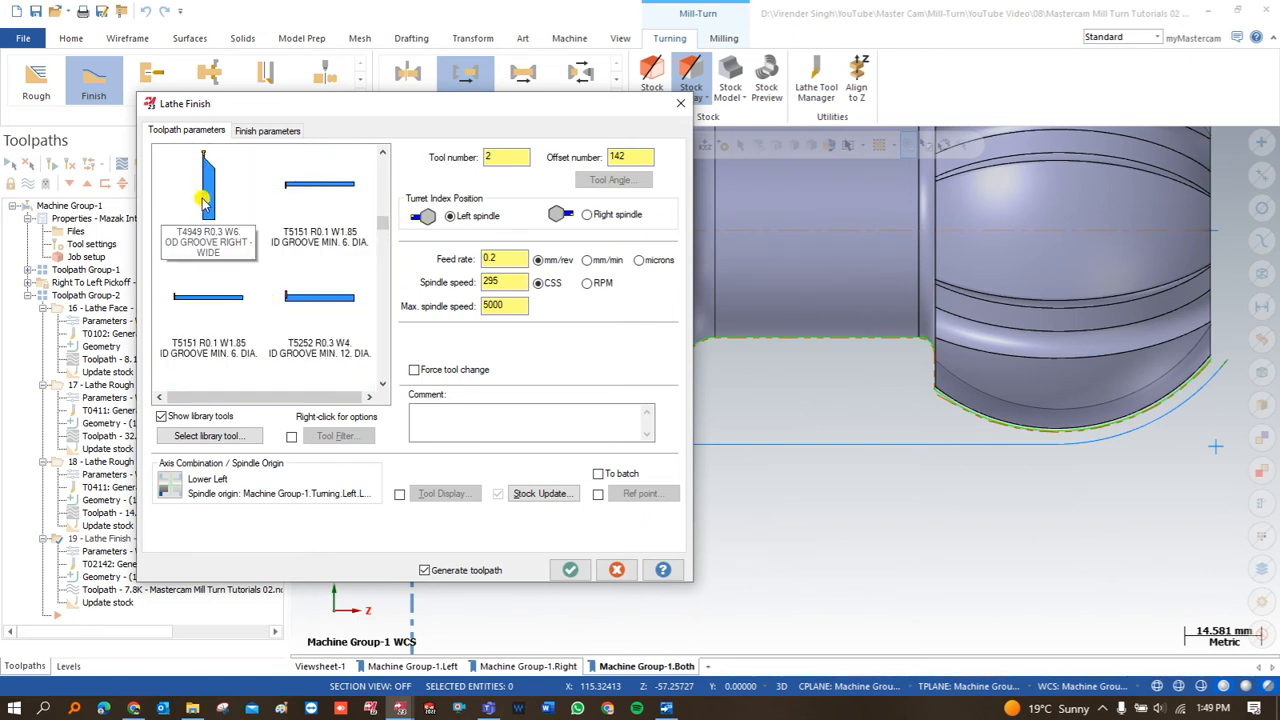
left_click(203, 198)
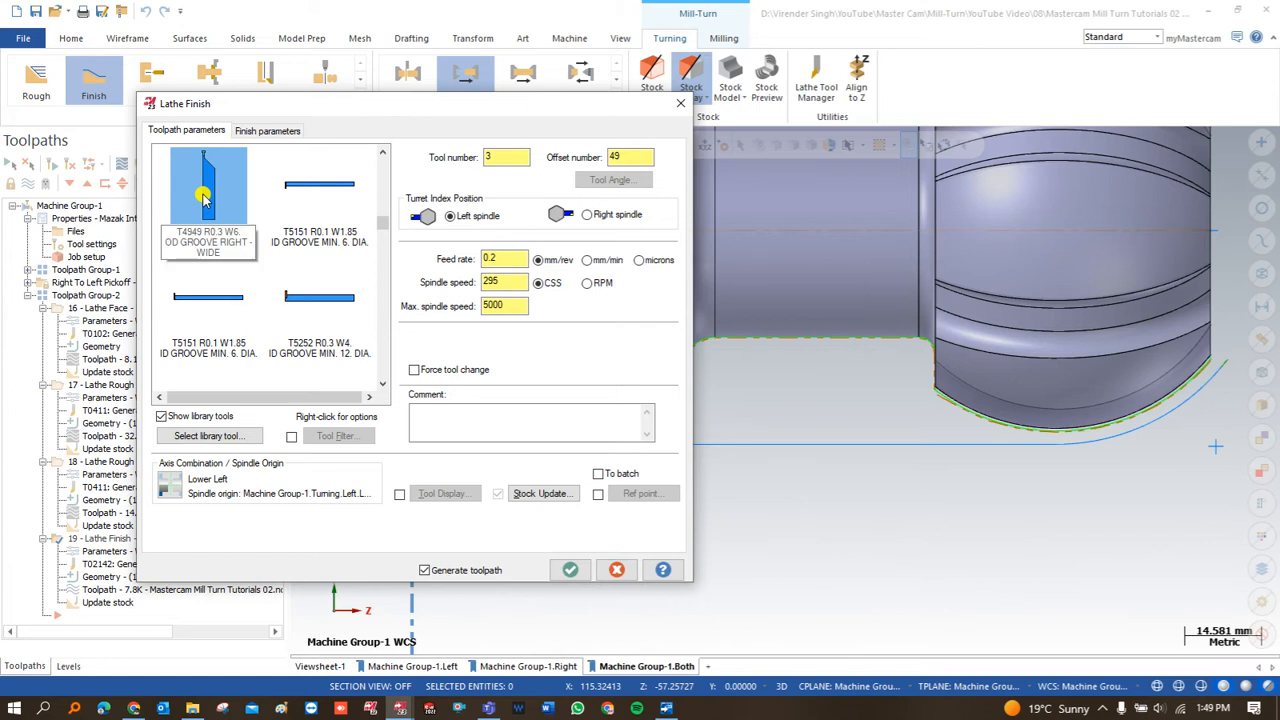
Compare the OD groove tools in the library and select T4949 OD GROOVE RIGHT - WIDE for the finish operation.
scroll(235, 240, "up", 1)
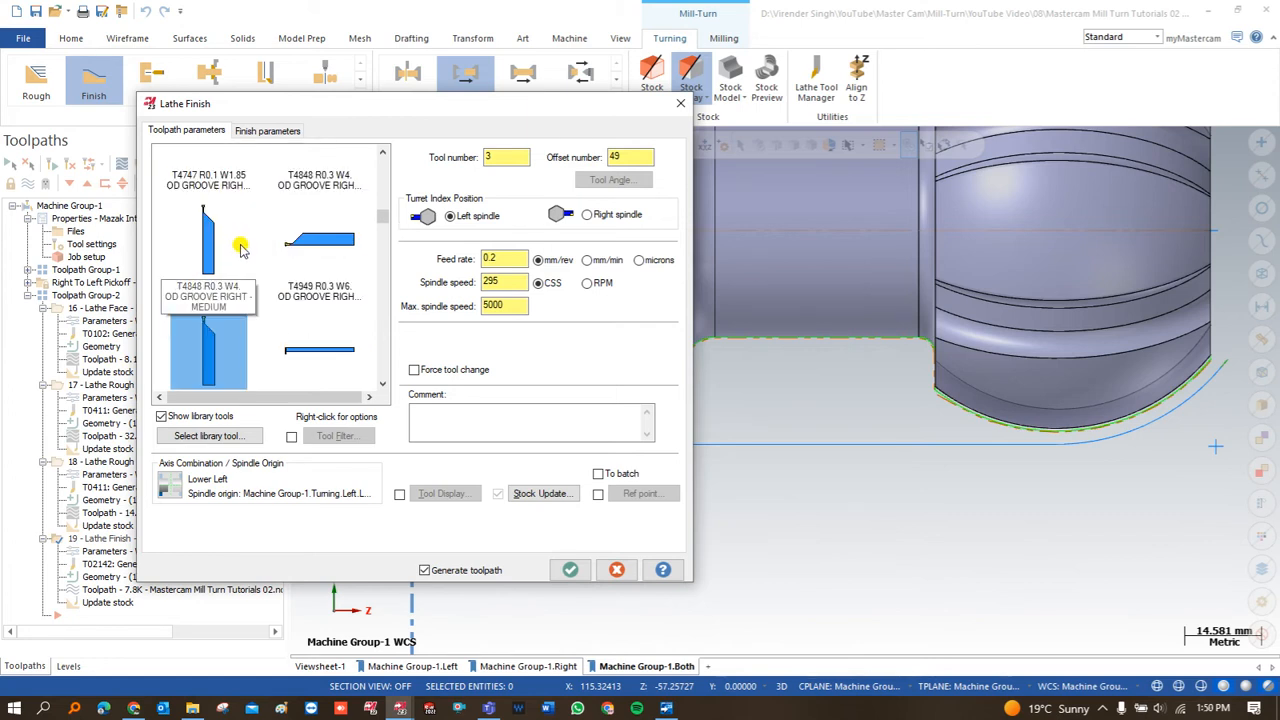
scroll(243, 248, "up", 1)
scroll(240, 212, "up", 1)
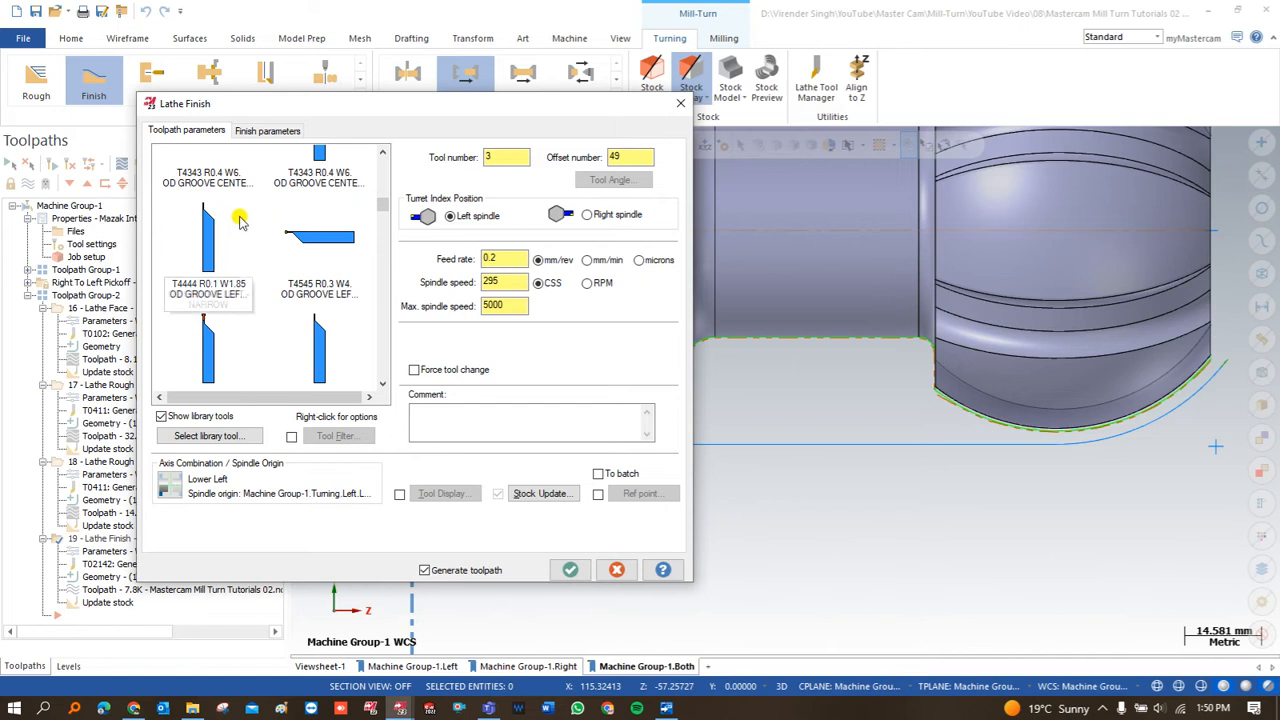
scroll(270, 230, "up", 1)
scroll(250, 275, "up", 1)
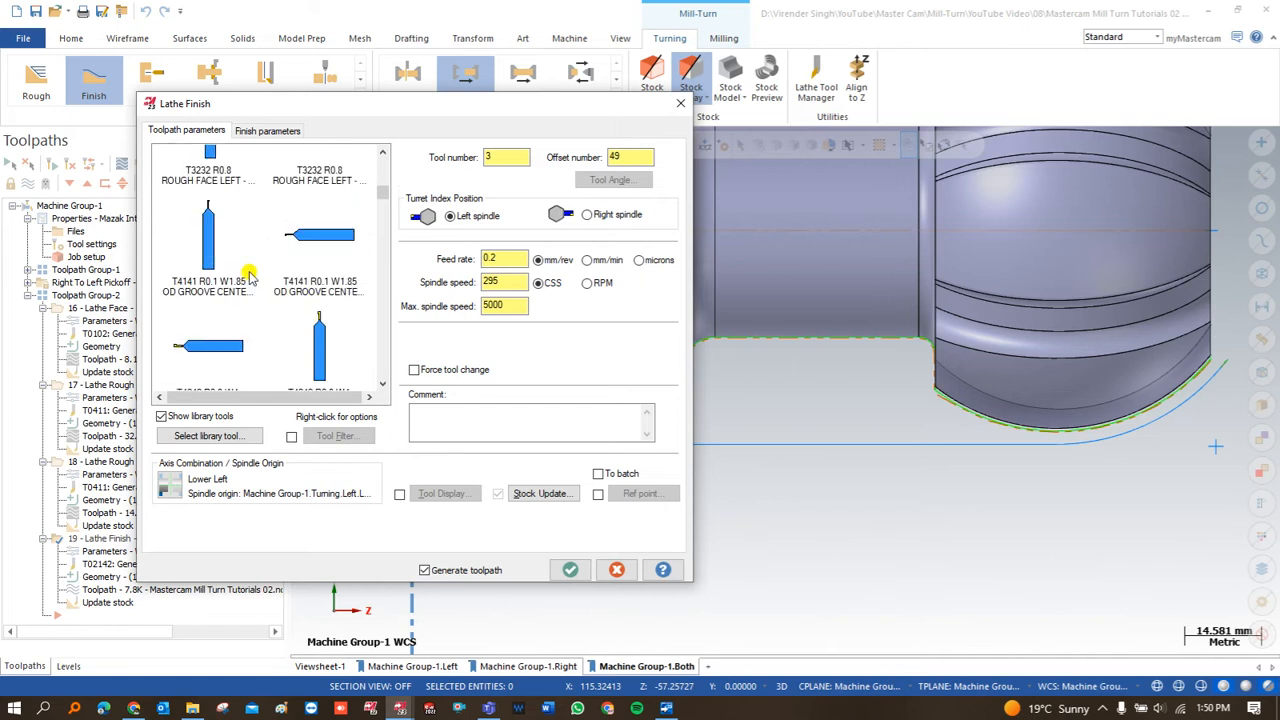
scroll(280, 268, "up", 1)
scroll(250, 285, "down", 2)
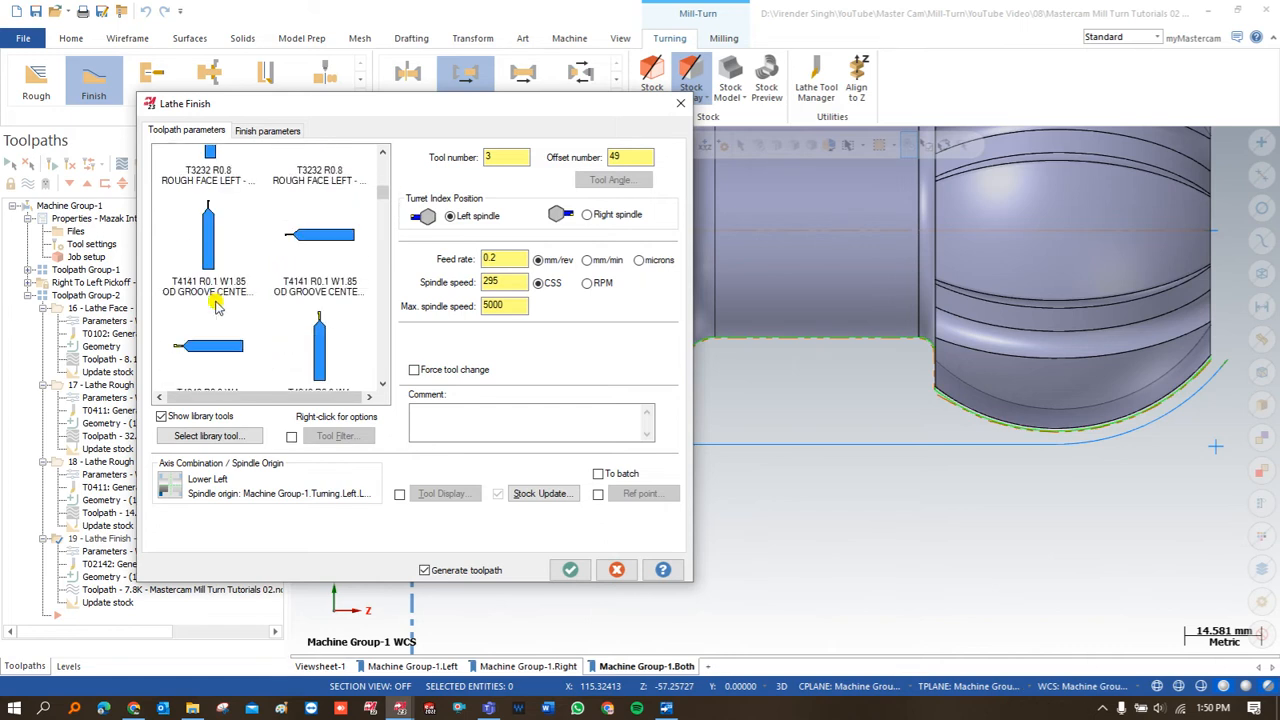
scroll(215, 310, "down", 3)
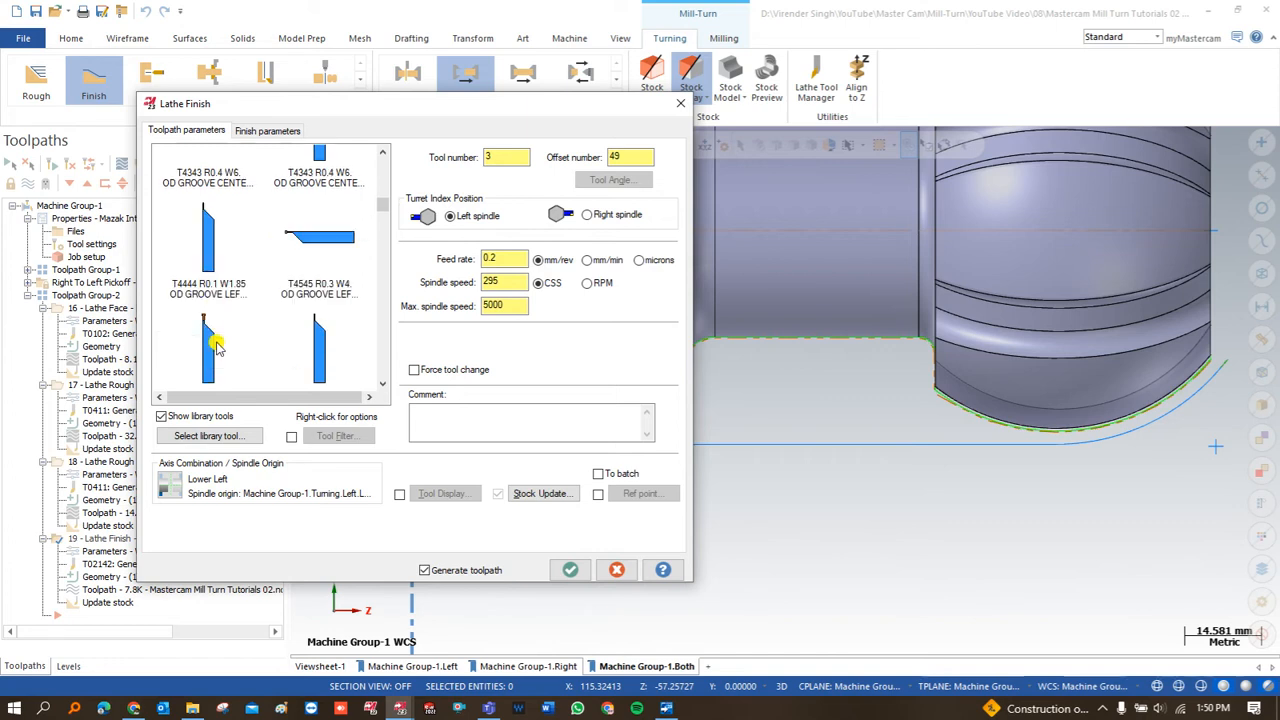
scroll(205, 330, "down", 2)
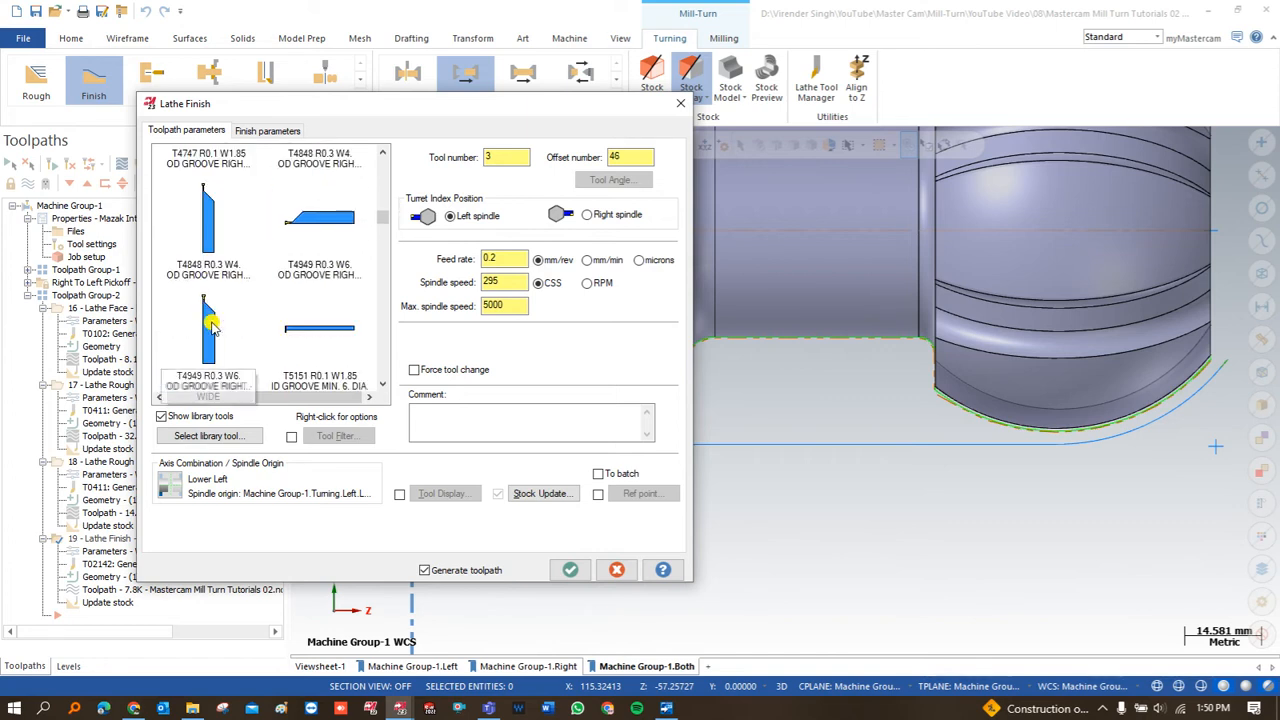
left_click(207, 235)
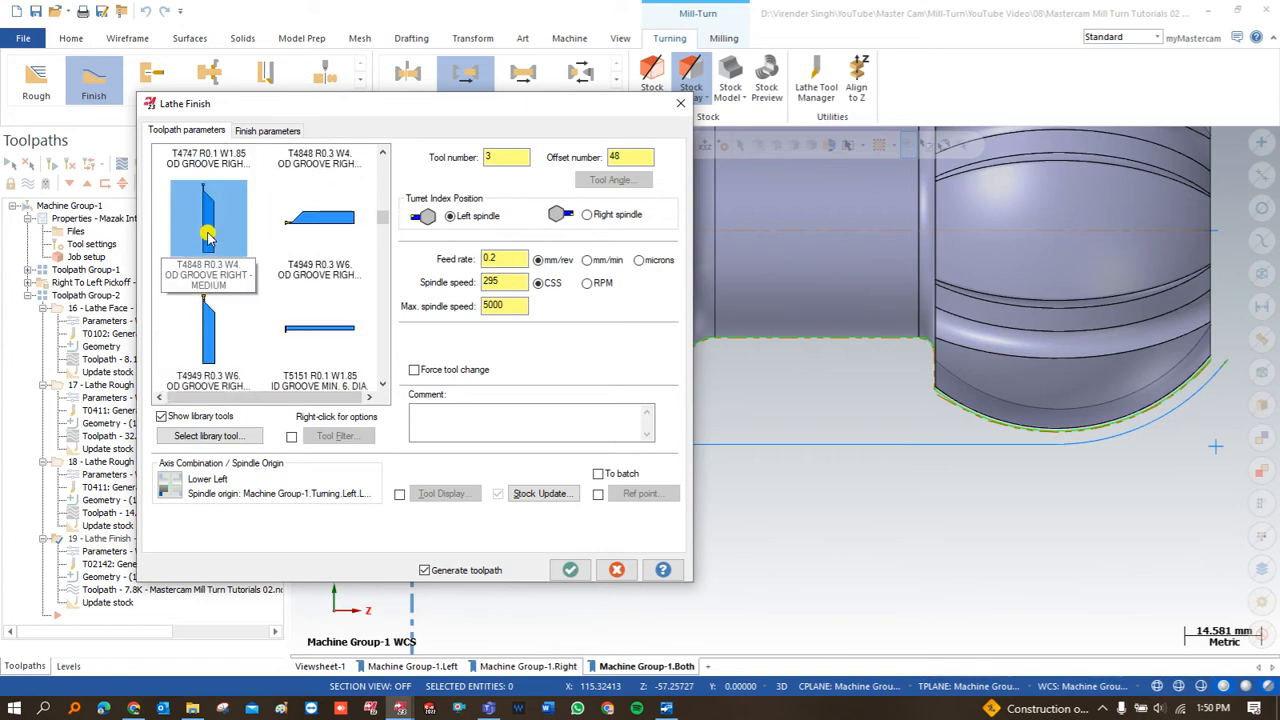
left_click(186, 318)
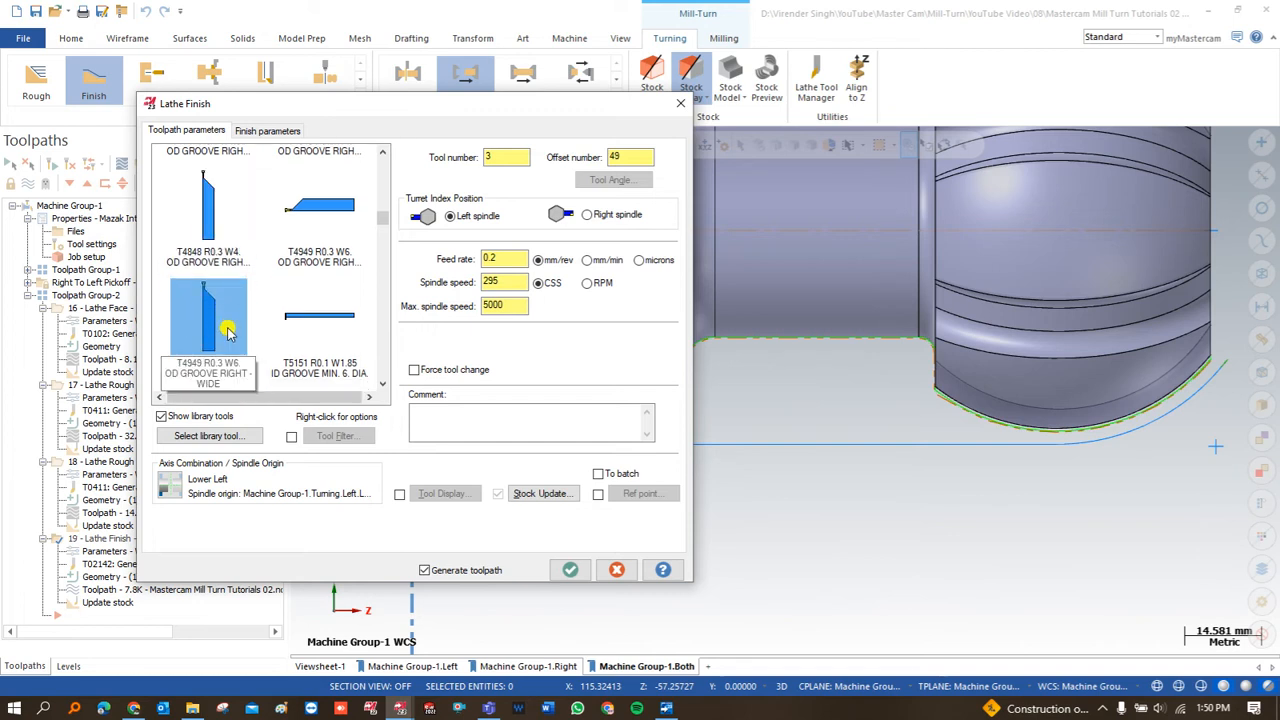
Enable approach and retract reference points at X 48.242837, Z 13.999089, picked just outside the ball end, and regenerate the finish toolpath.
left_click(598, 493)
left_click(640, 493)
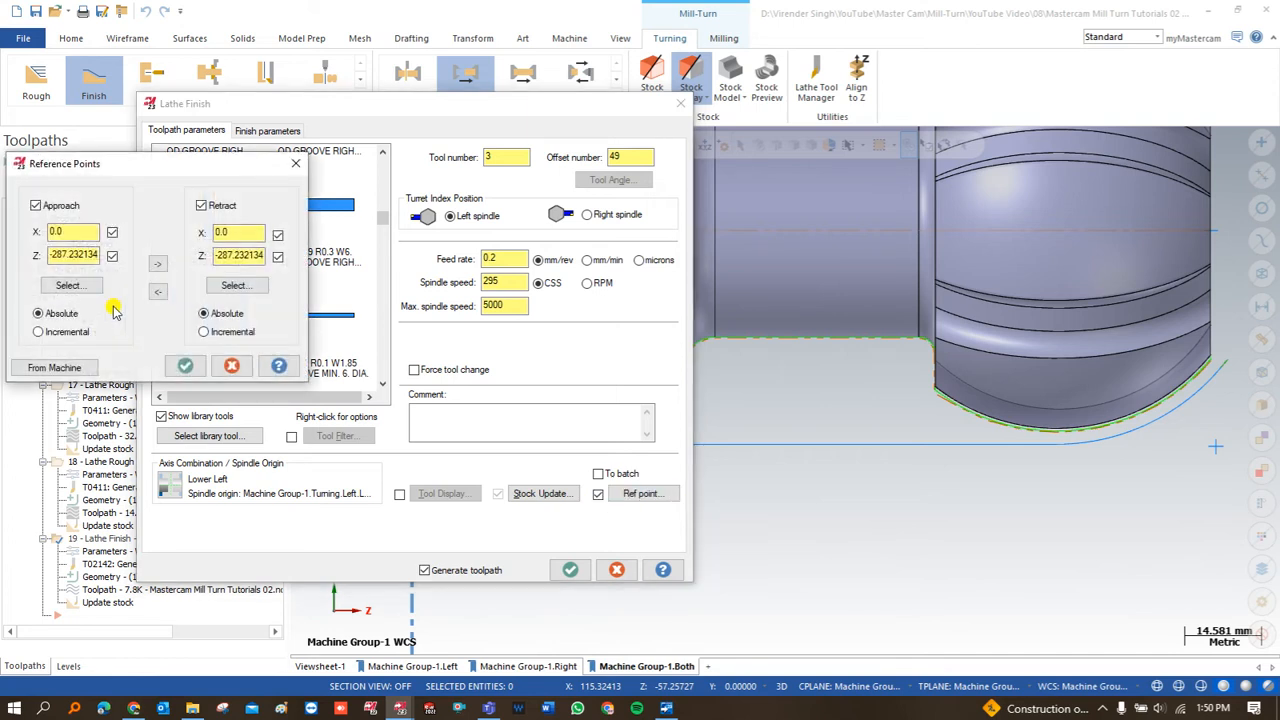
left_click(72, 285)
scroll(474, 289, "down", 3)
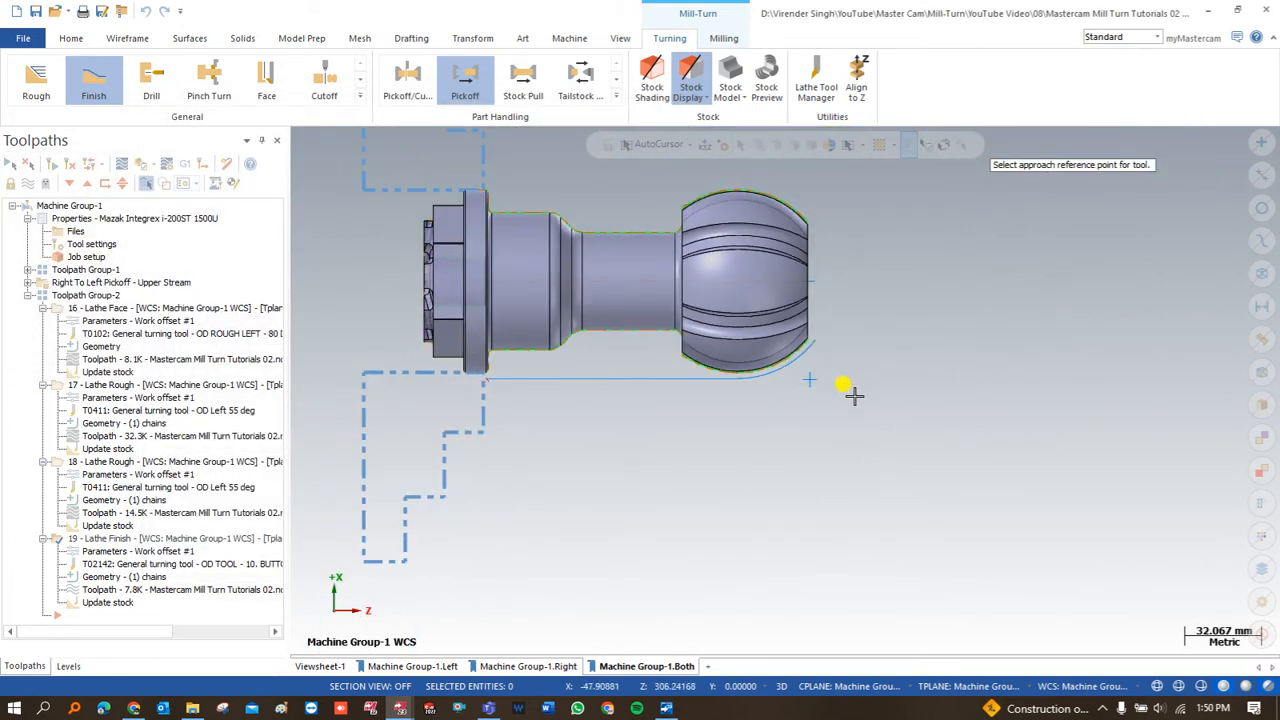
left_click(828, 385)
left_click(157, 265)
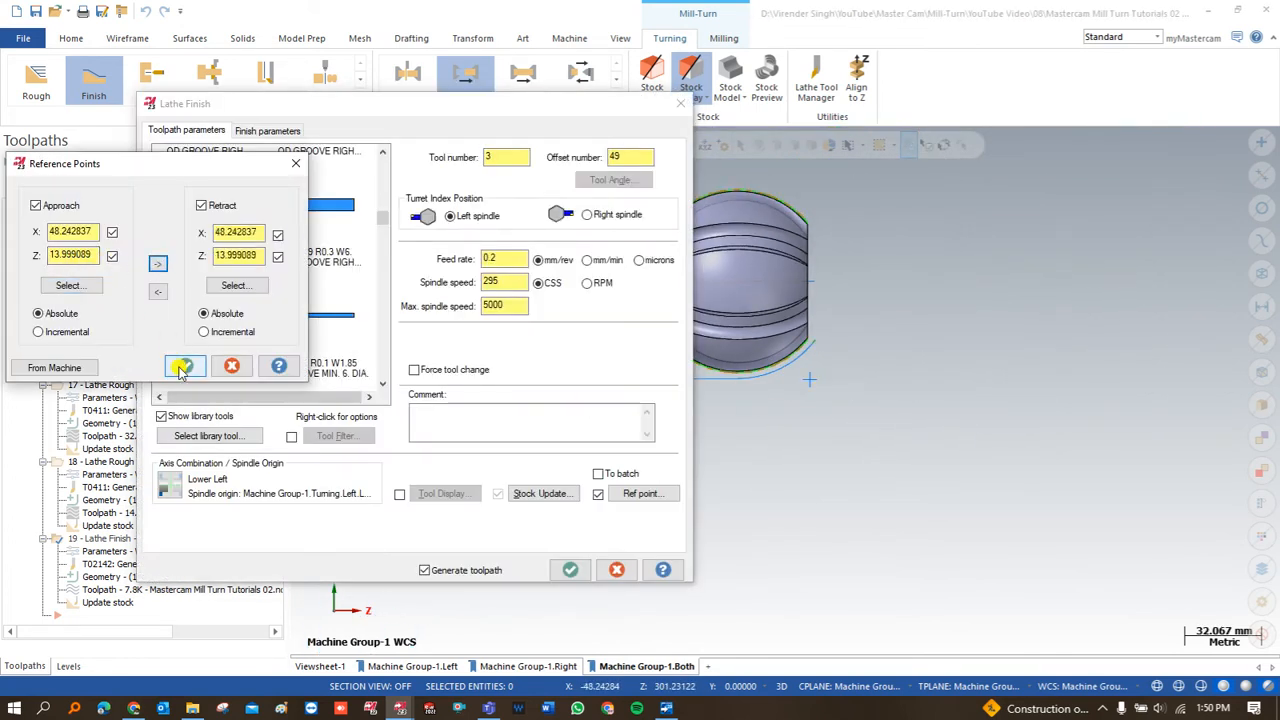
left_click(185, 365)
left_click(570, 569)
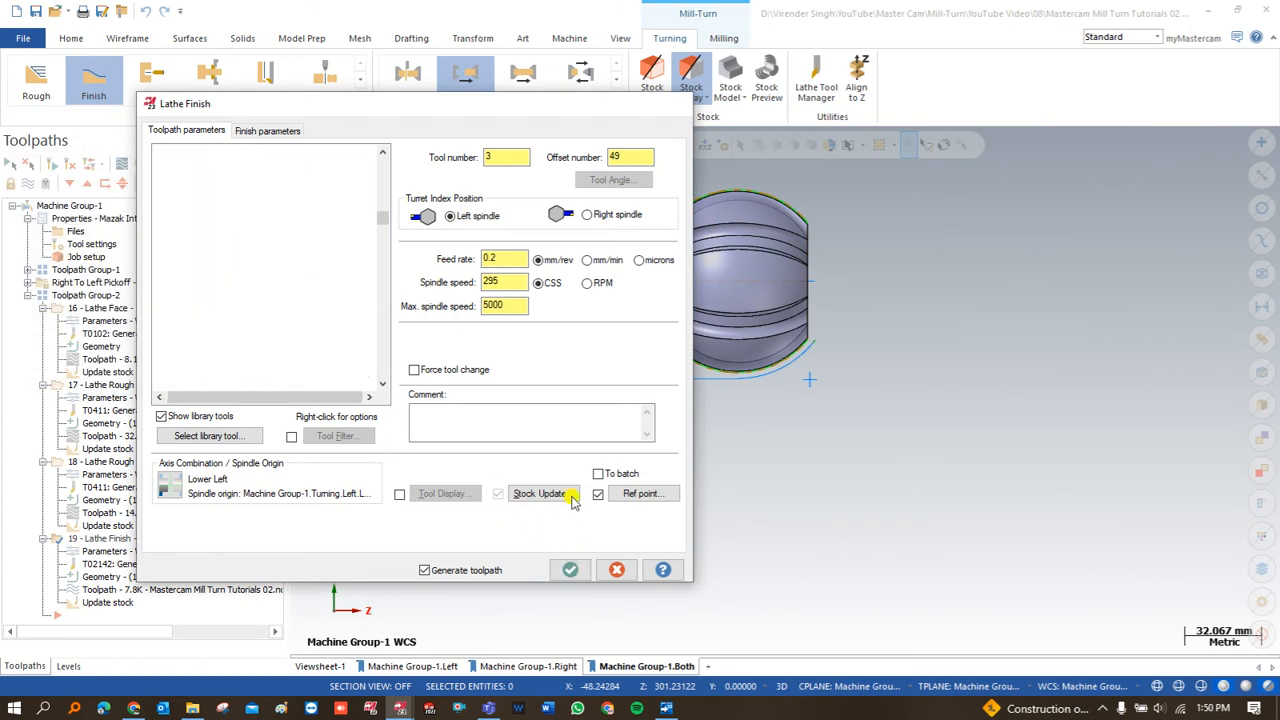
scroll(574, 405, "up", 1)
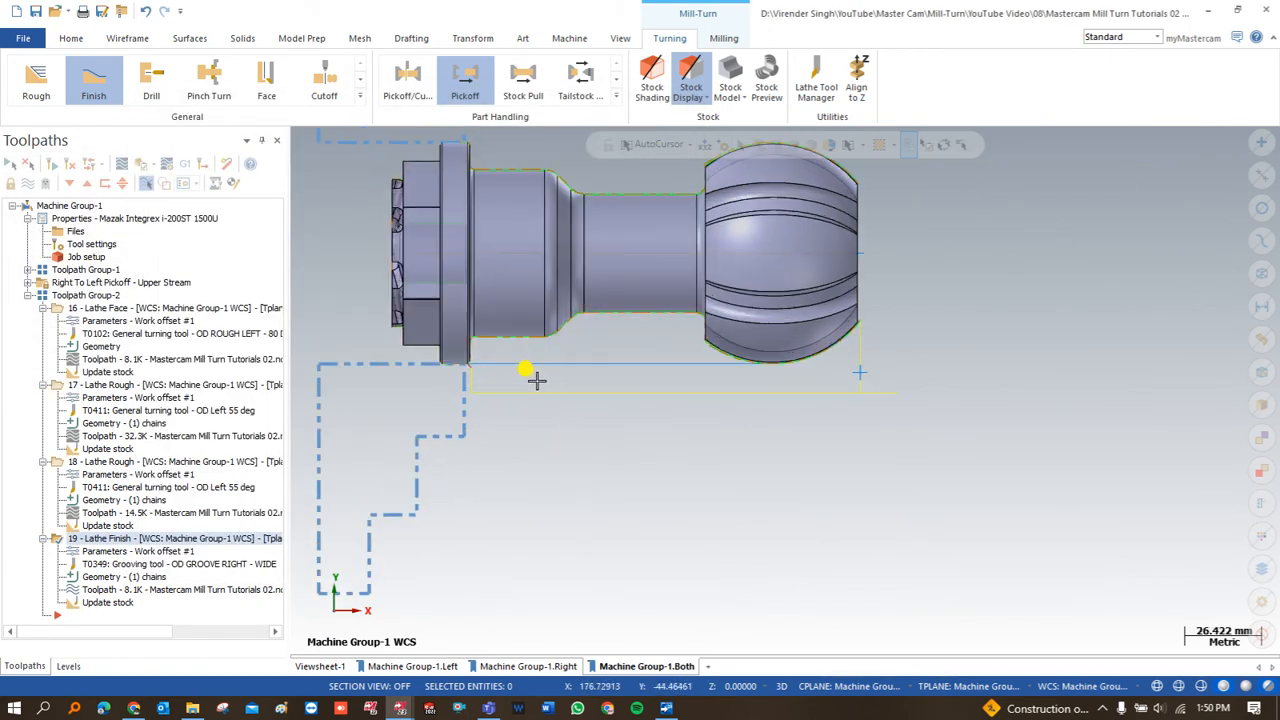
scroll(534, 374, "up", 2)
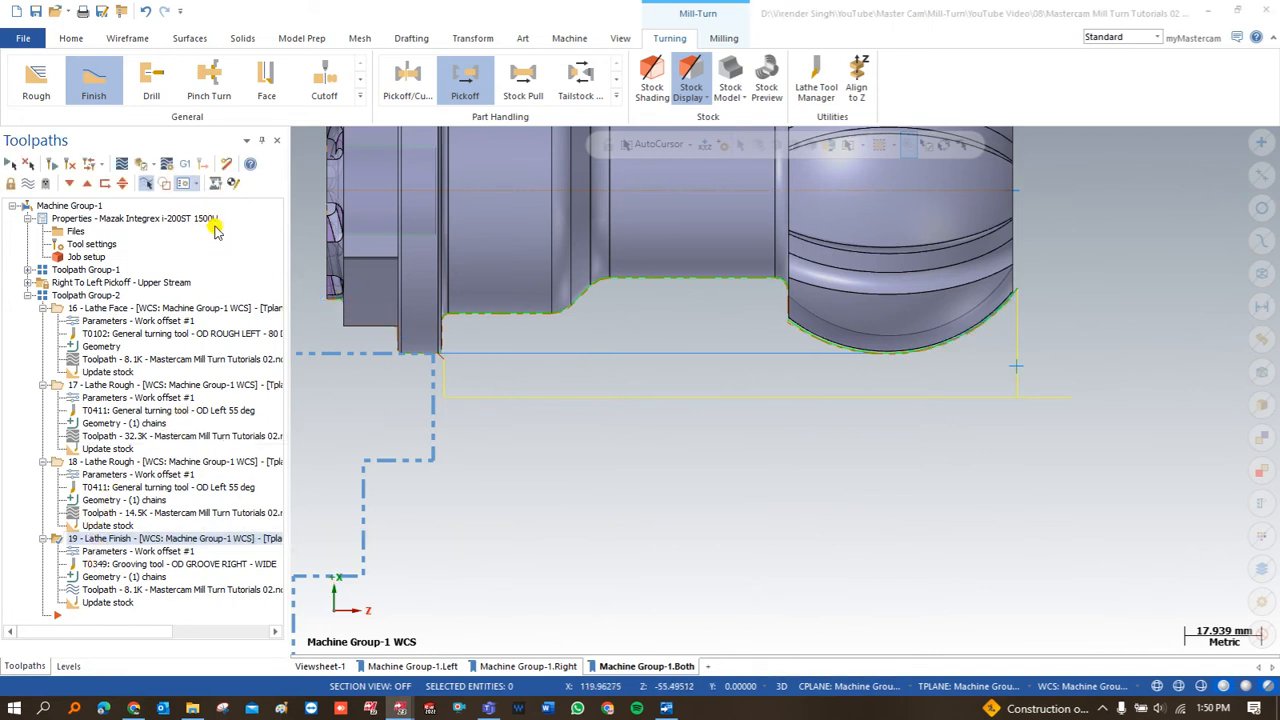
Choose the second plunge cutting mode for the finish operation, regenerate it and backplot the result.
left_click(270, 131)
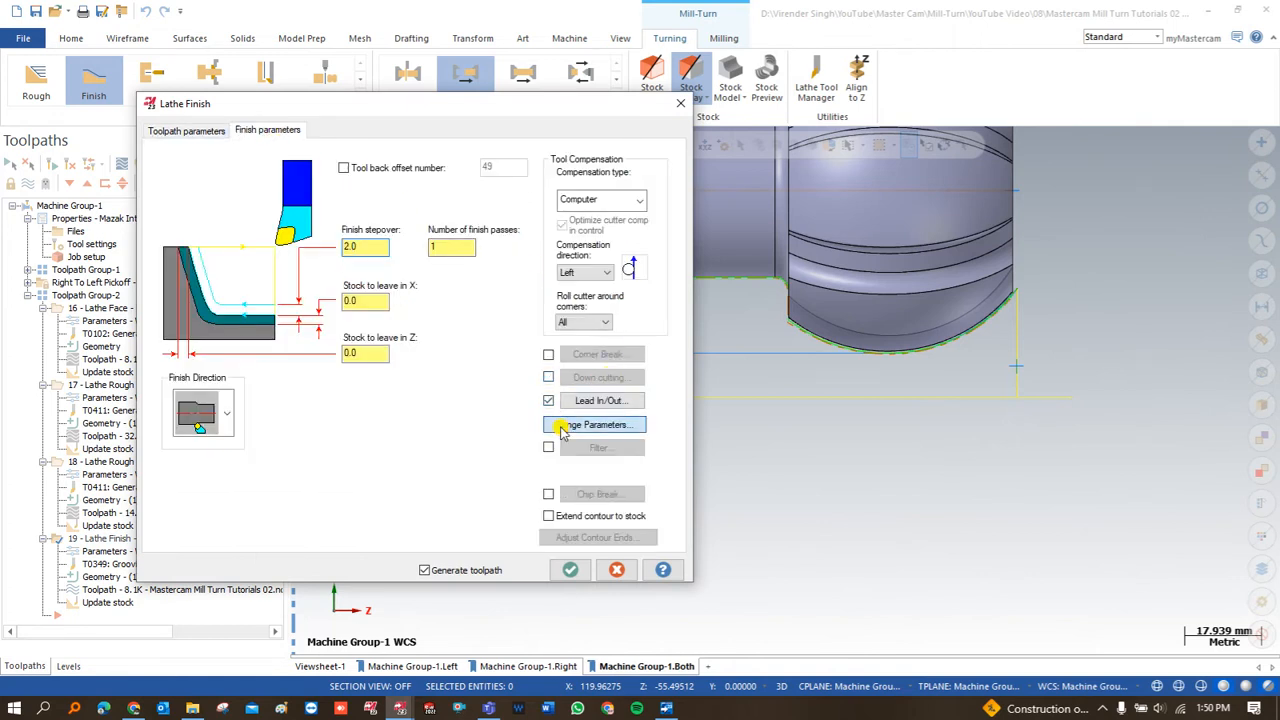
left_click(565, 425)
left_click(355, 263)
left_click(484, 533)
left_click(569, 569)
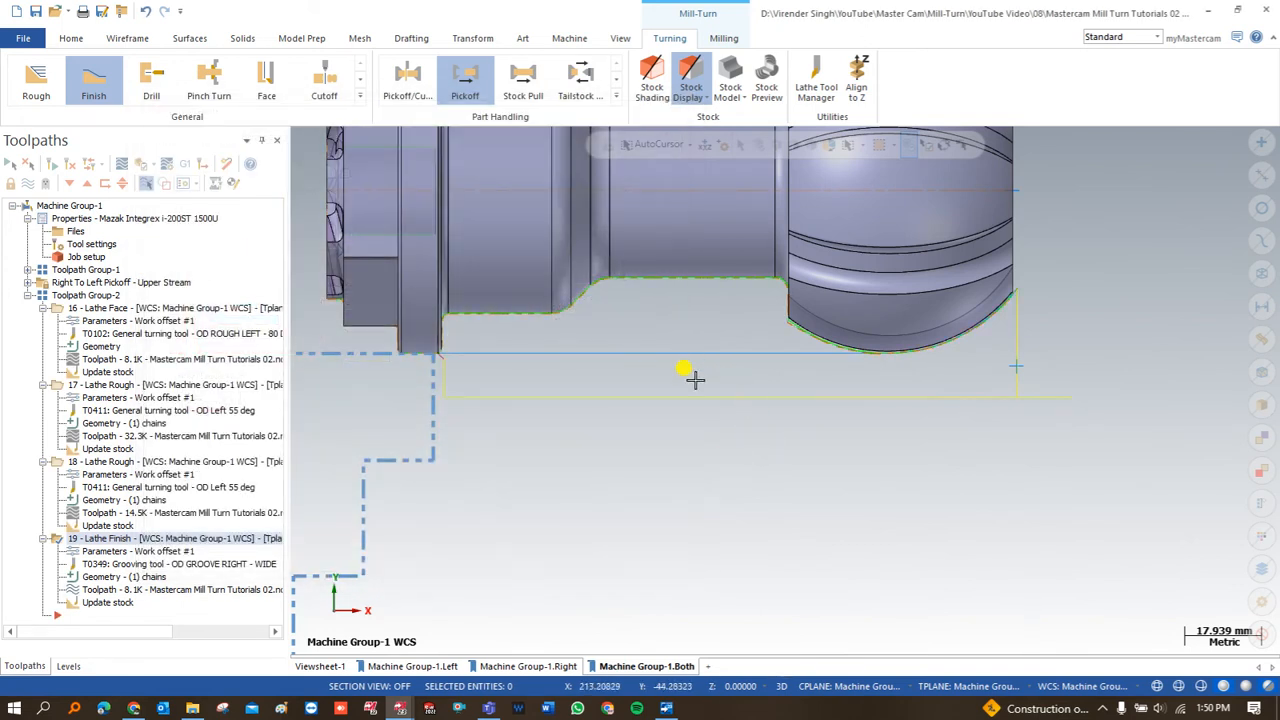
scroll(700, 366, "down", 1)
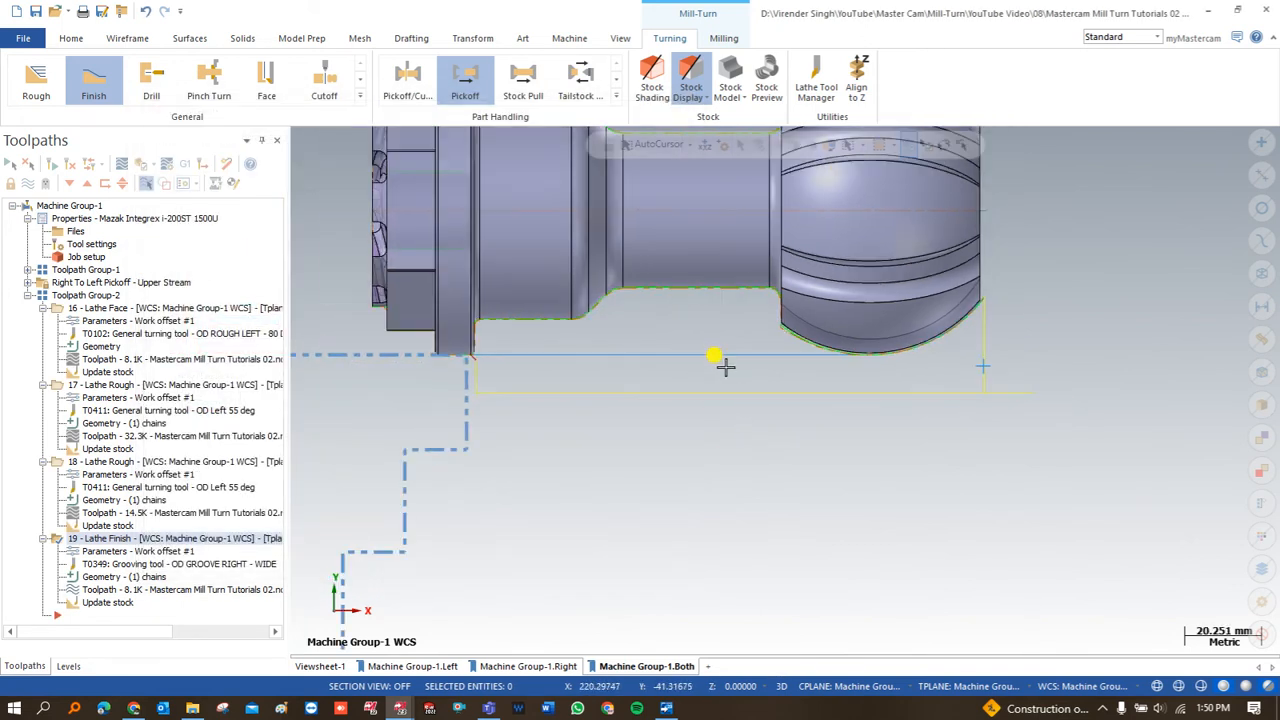
left_click(120, 168)
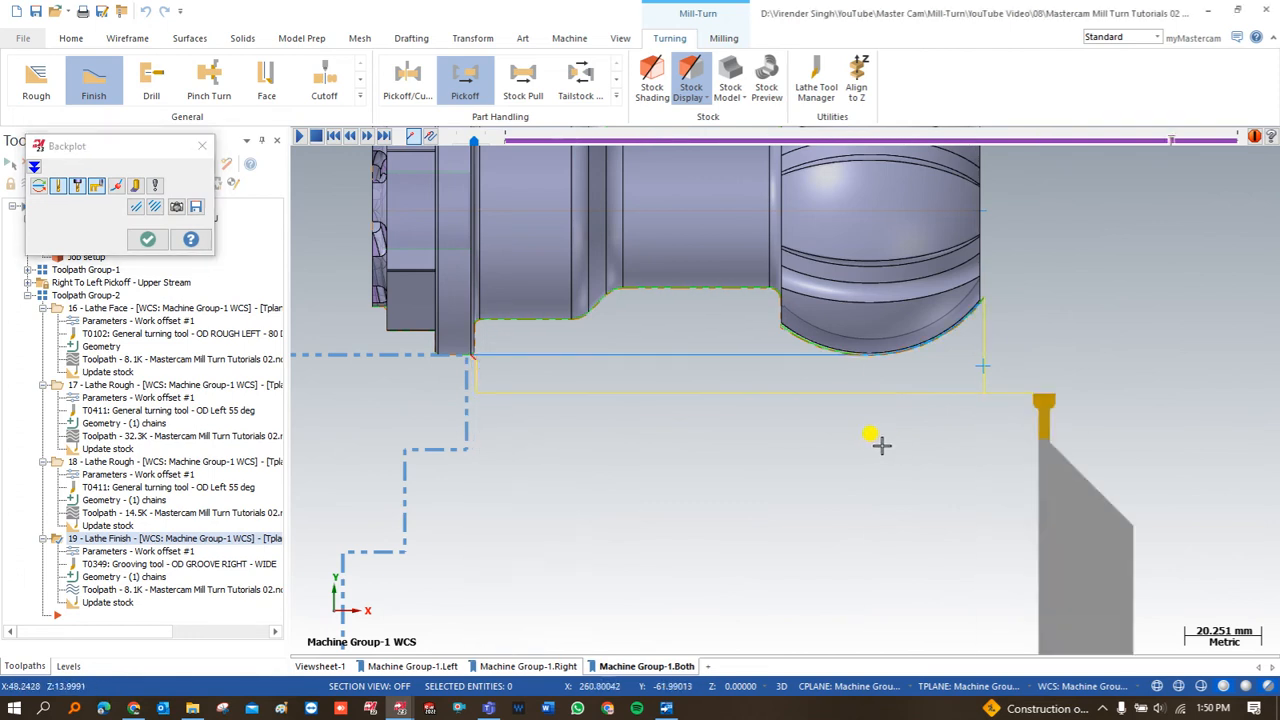
left_click(148, 239)
Reopen the finish operation, reapply the second plunge cutting mode and regenerate the toolpath.
left_click(105, 552)
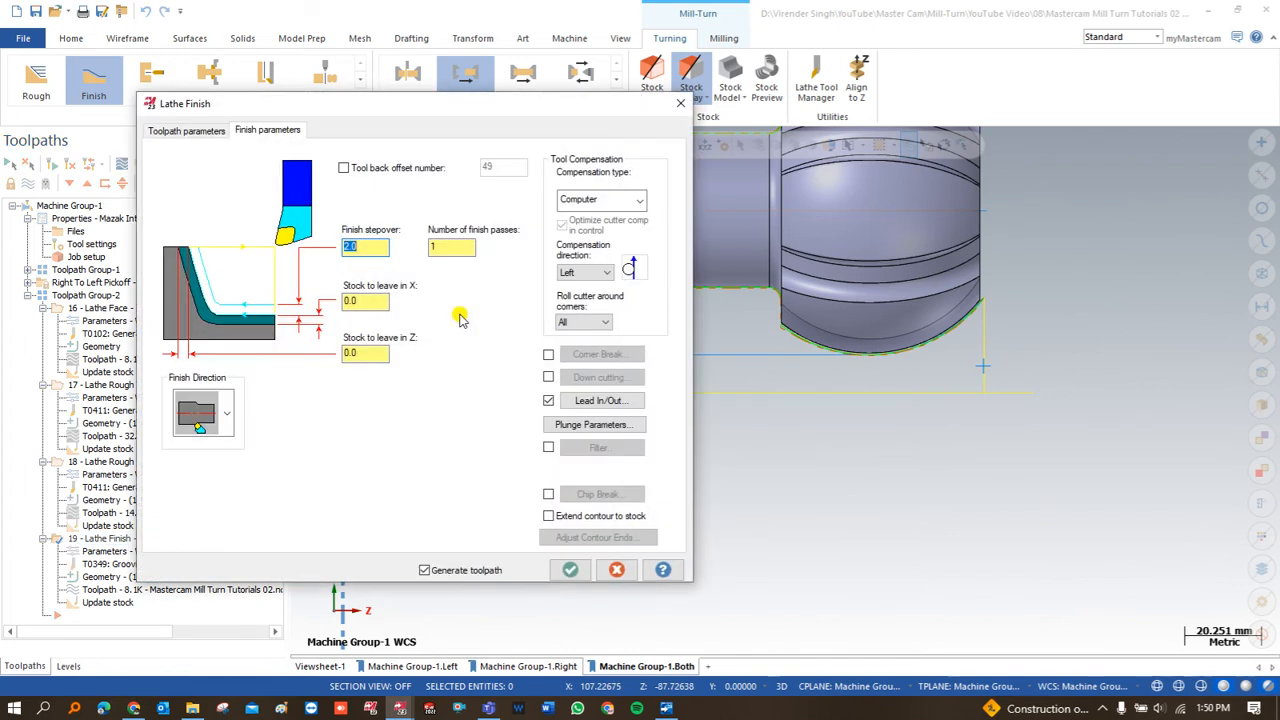
left_click(613, 424)
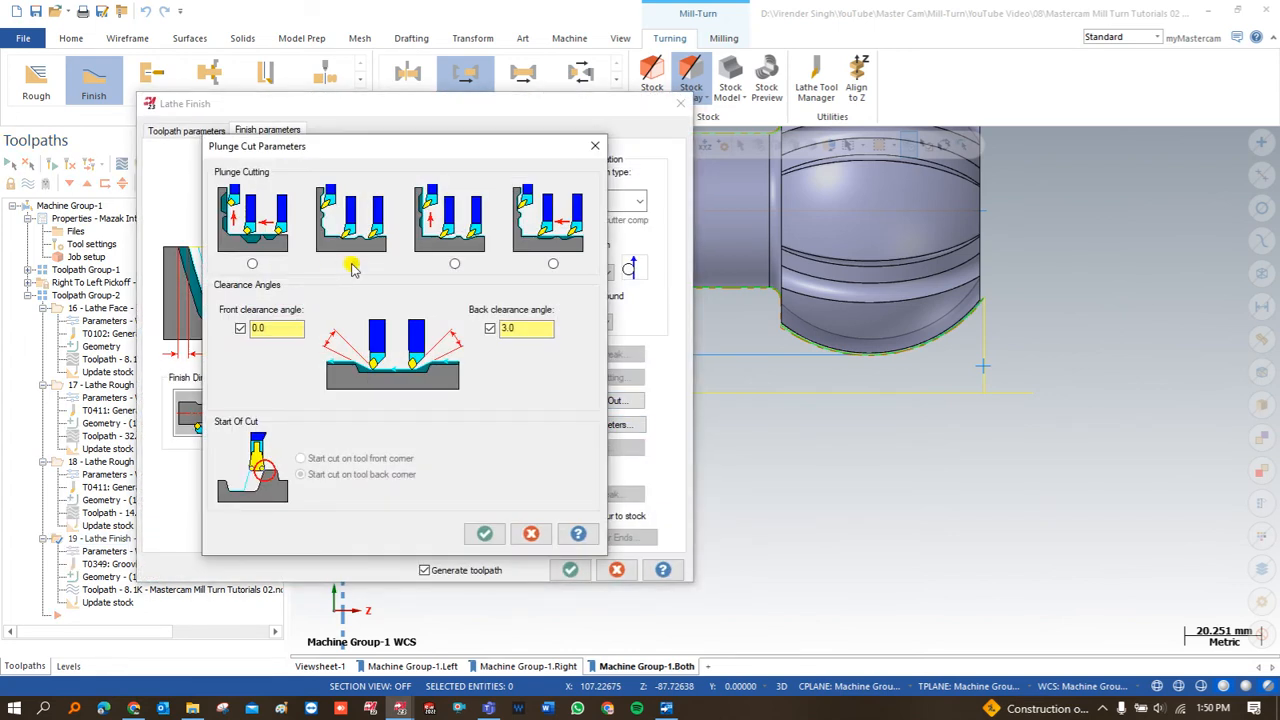
left_click(352, 264)
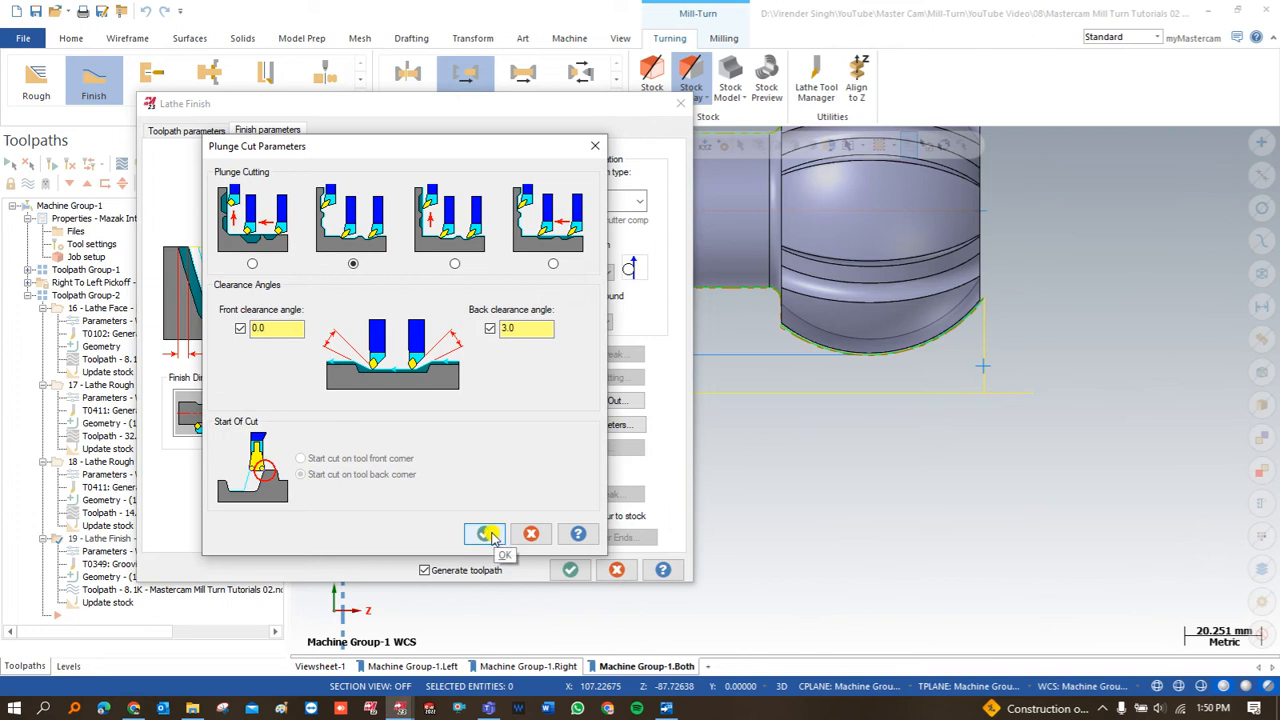
left_click(487, 534)
left_click(570, 569)
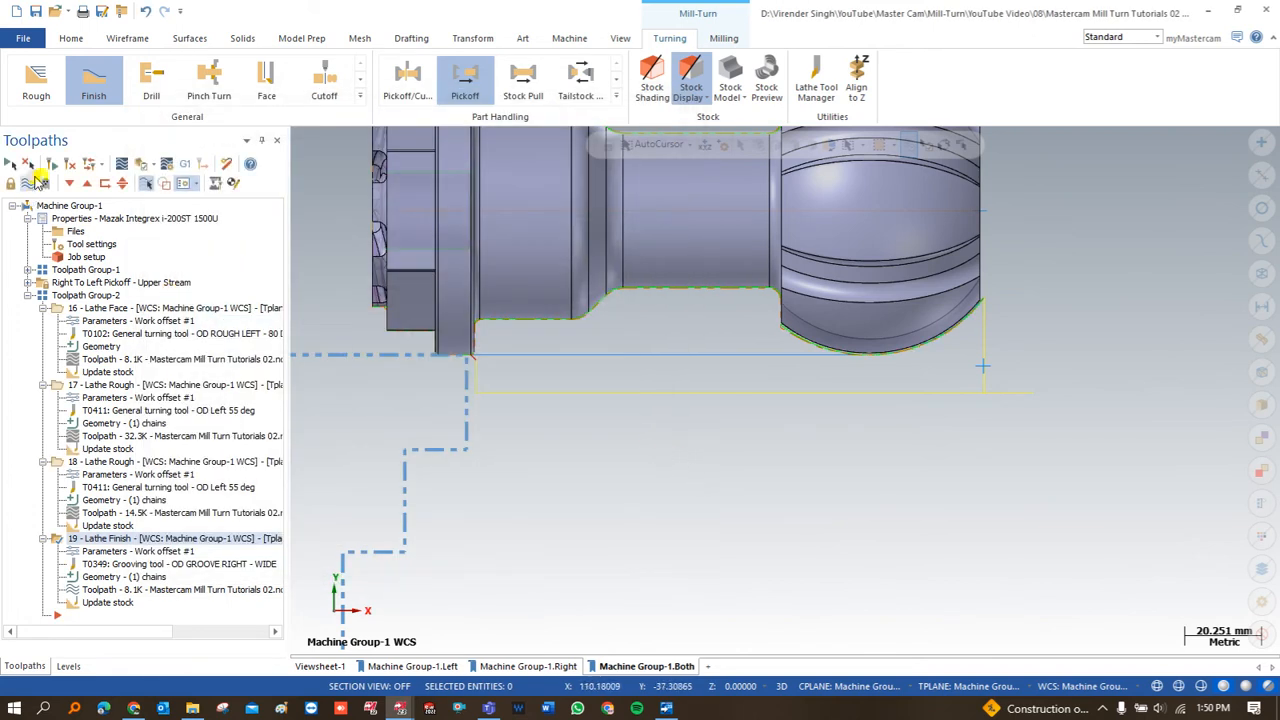
Backplot the groove tool near the flange corner and recheck the finish operation's plunge cut parameters without changing them.
left_click(122, 167)
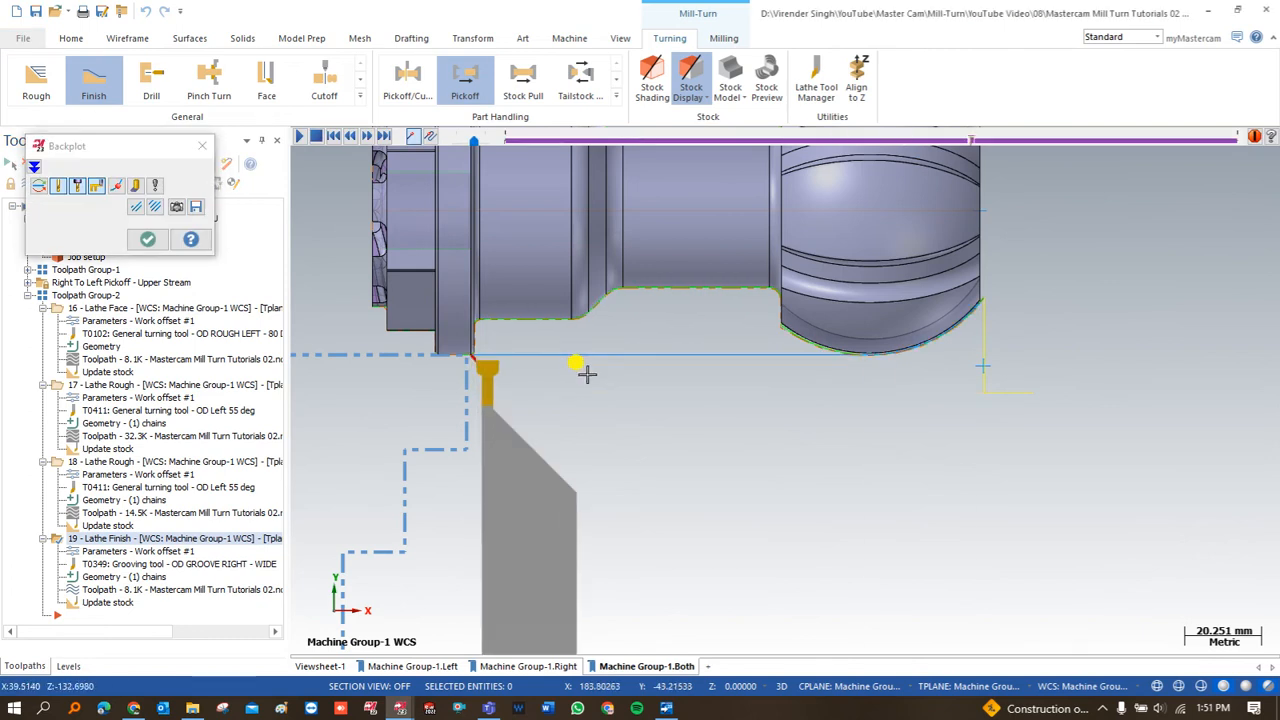
key("s")
key("s")
key("Escape")
left_click(123, 553)
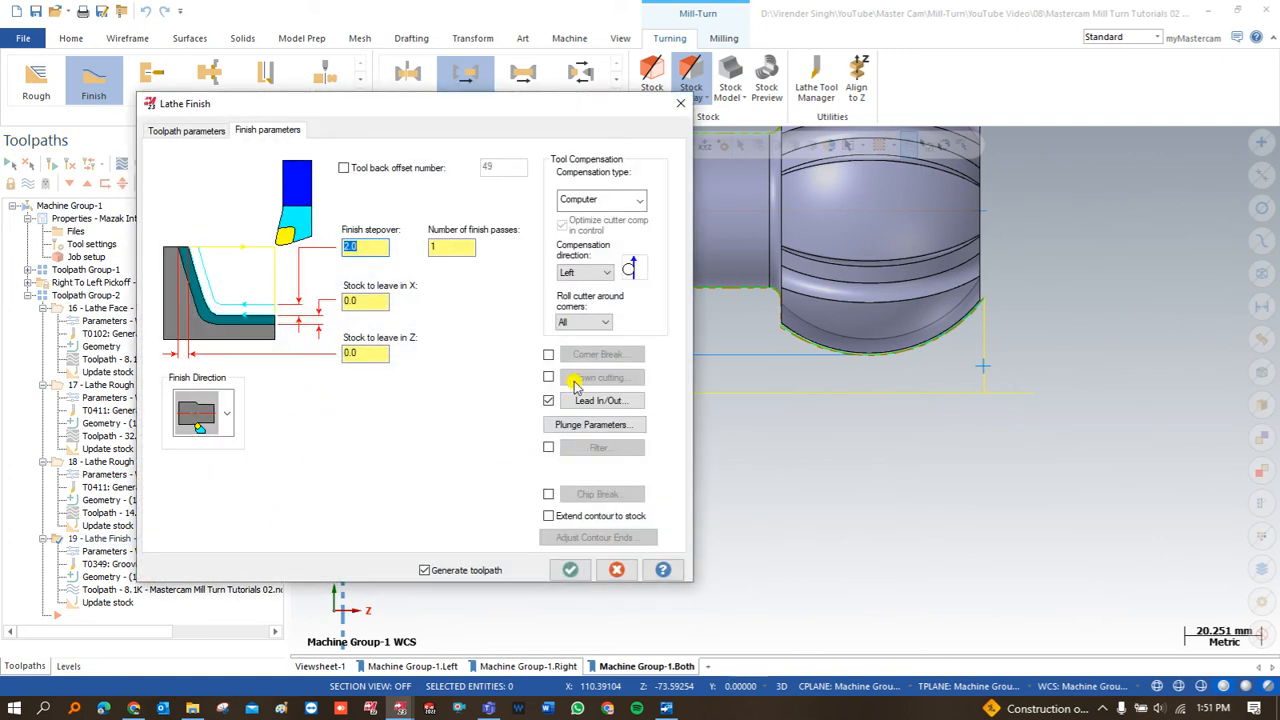
left_click(585, 424)
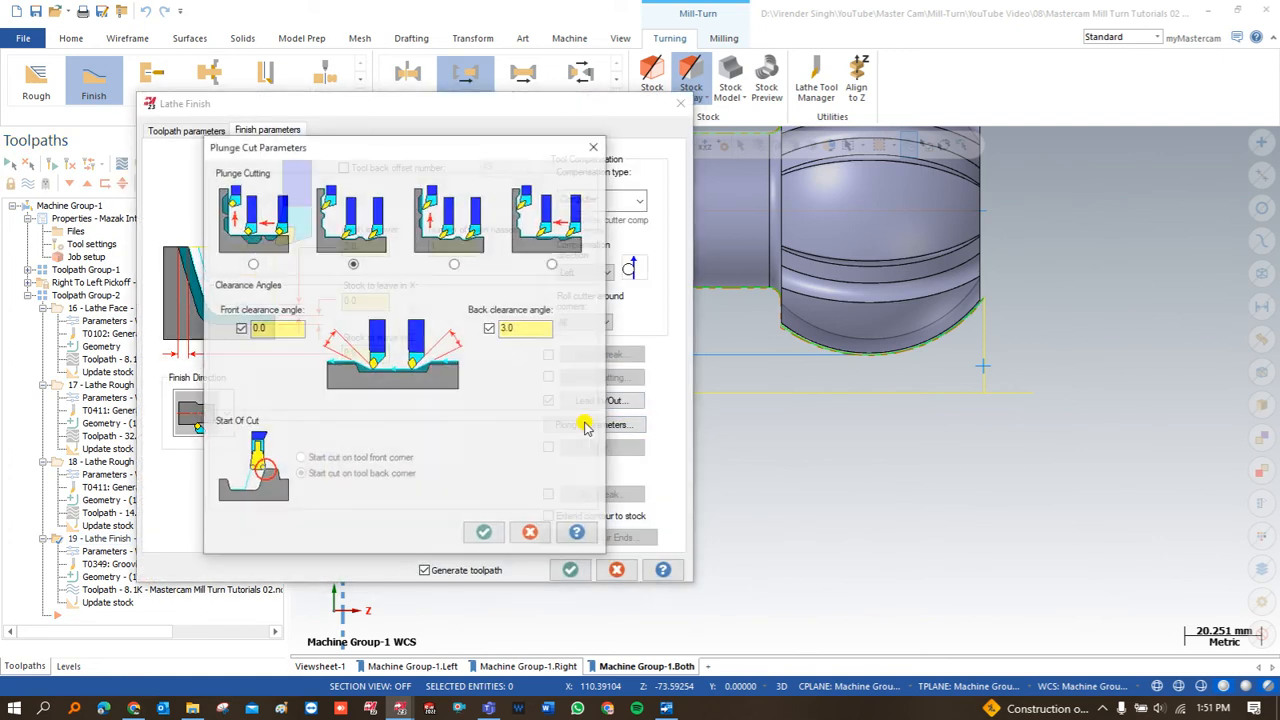
key("Escape")
key("Escape")
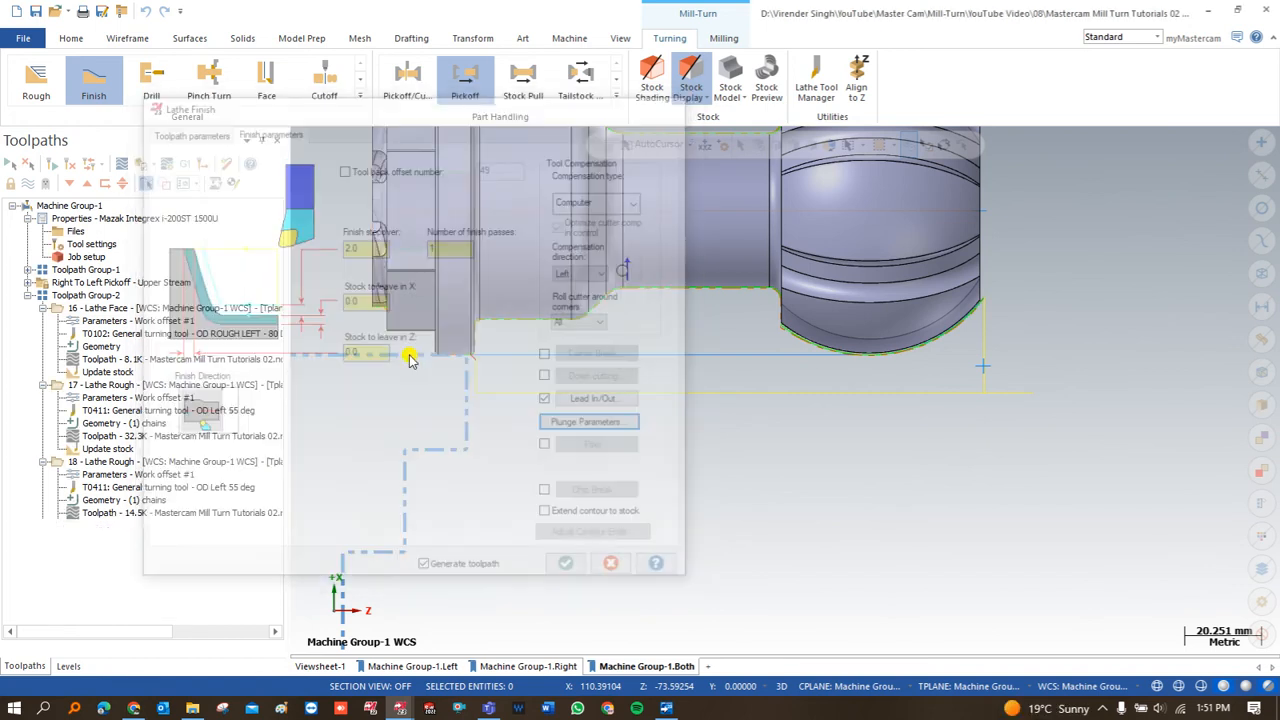
Delete the Lathe Finish operation from Toolpath Group-2.
left_click(128, 542)
left_click_drag(116, 634, 74, 632)
left_click(60, 546)
key("Delete")
key("Return")
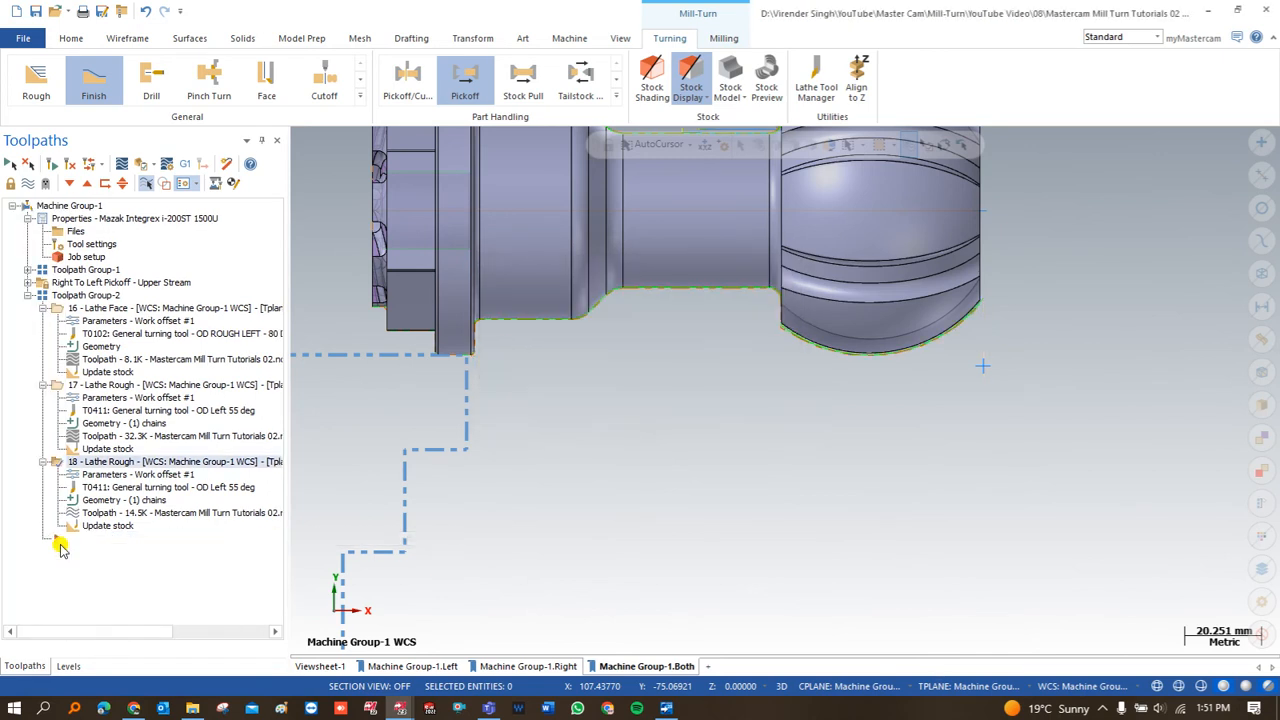
Create a Groove toolpath defined by Chain, chaining the profile from the ball's outer end to the flange's outer corner.
left_click(360, 96)
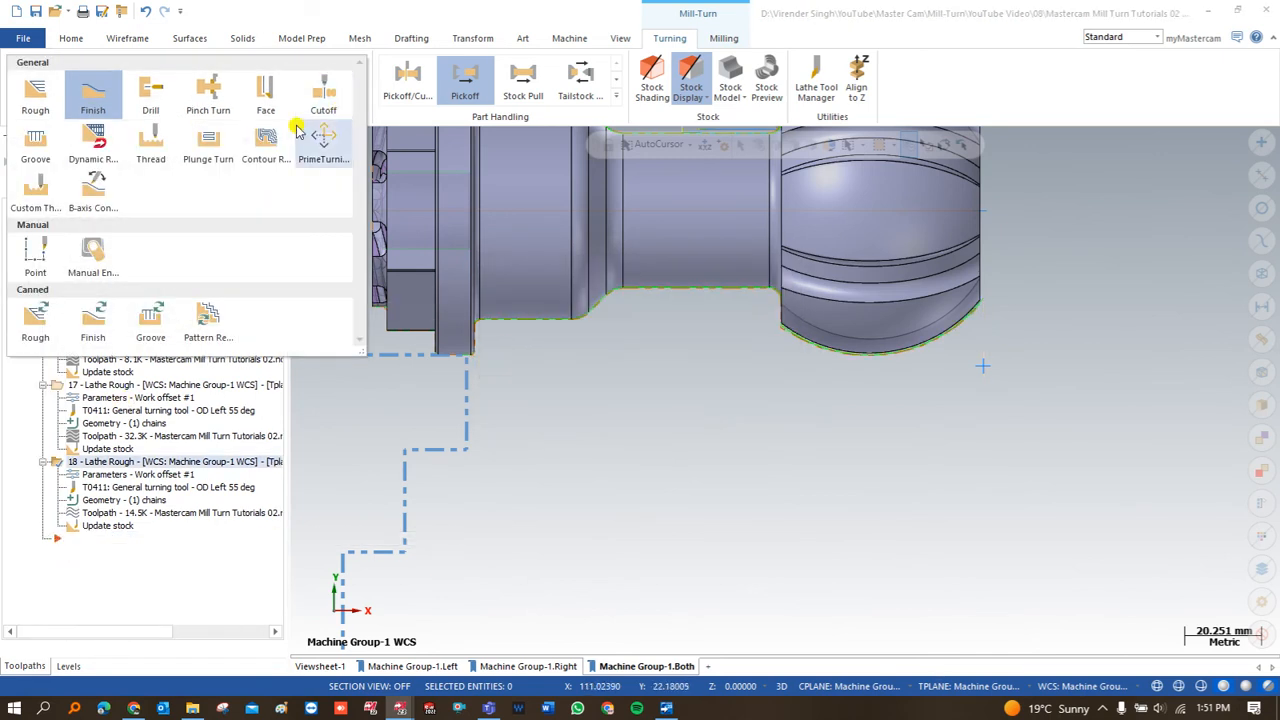
left_click(38, 146)
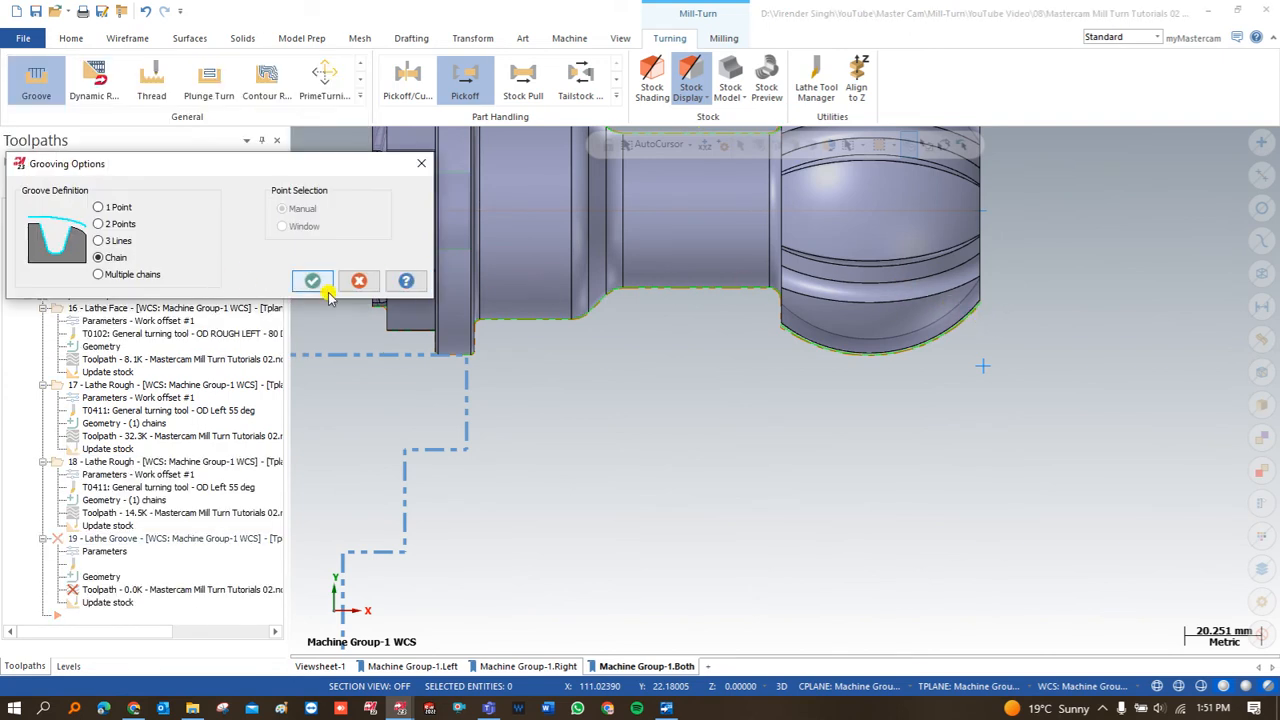
left_click(310, 279)
left_click(967, 305)
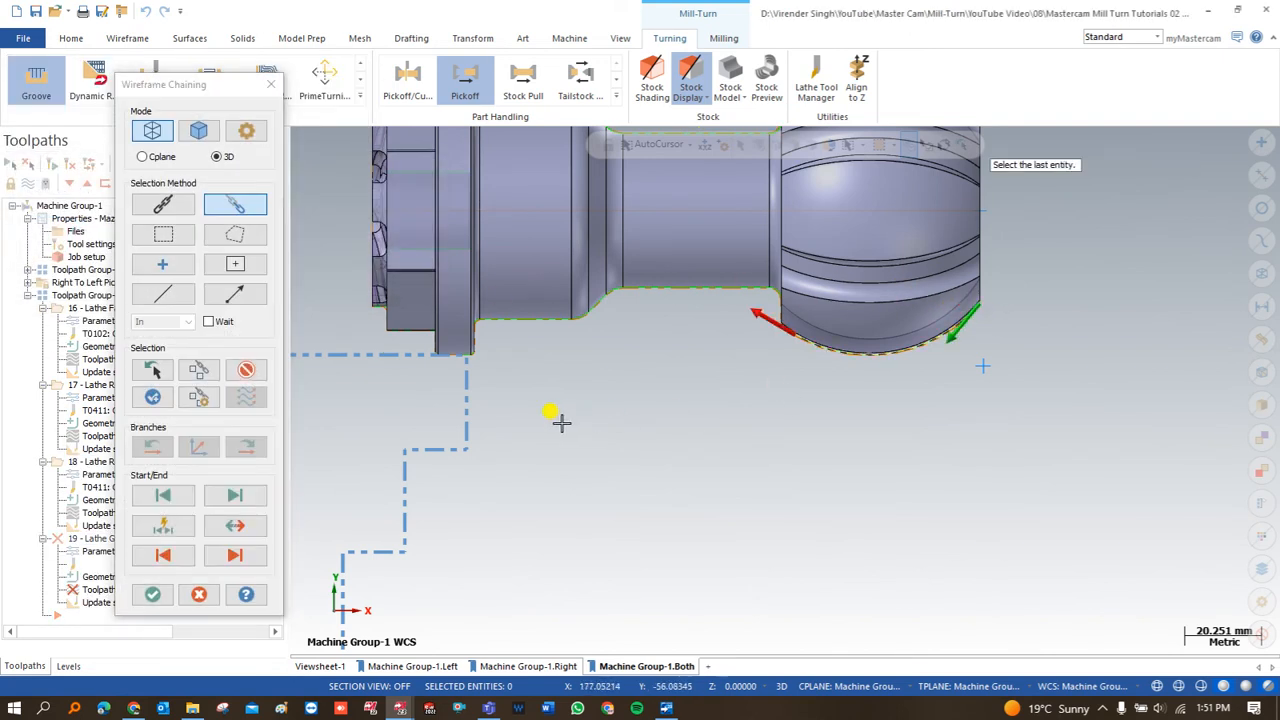
scroll(480, 358, "up", 2)
left_click(470, 352)
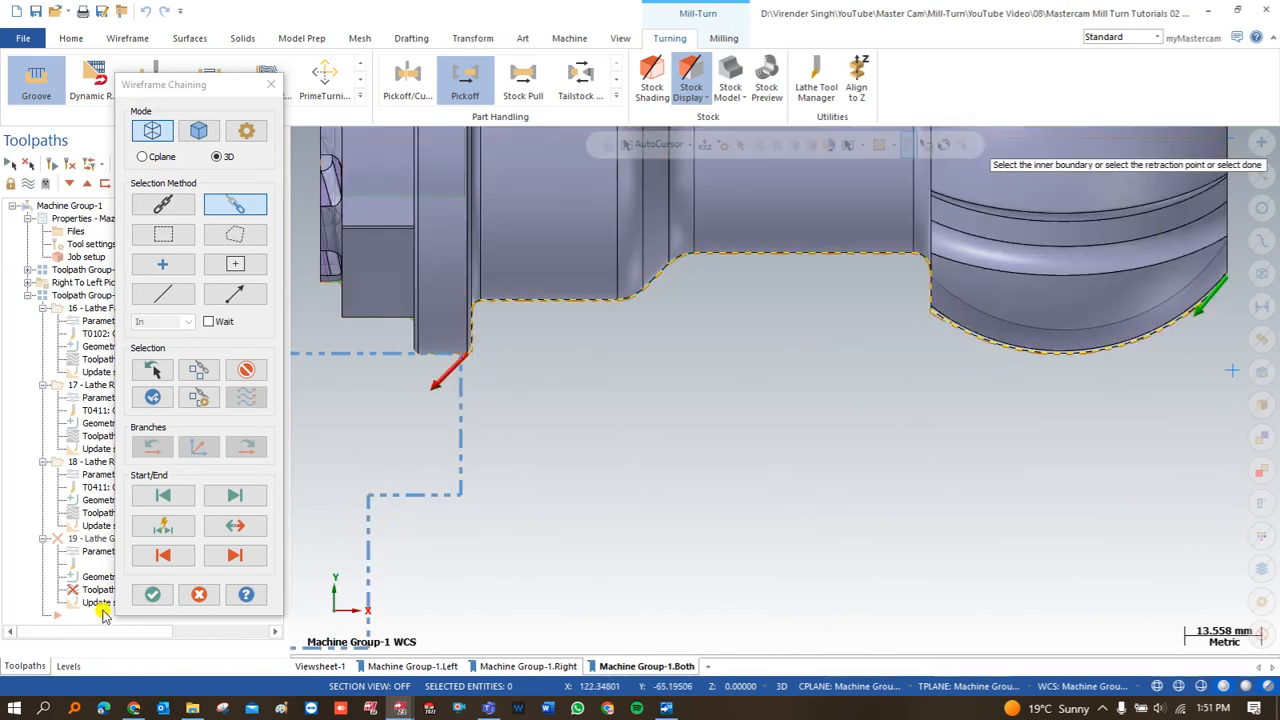
left_click(151, 596)
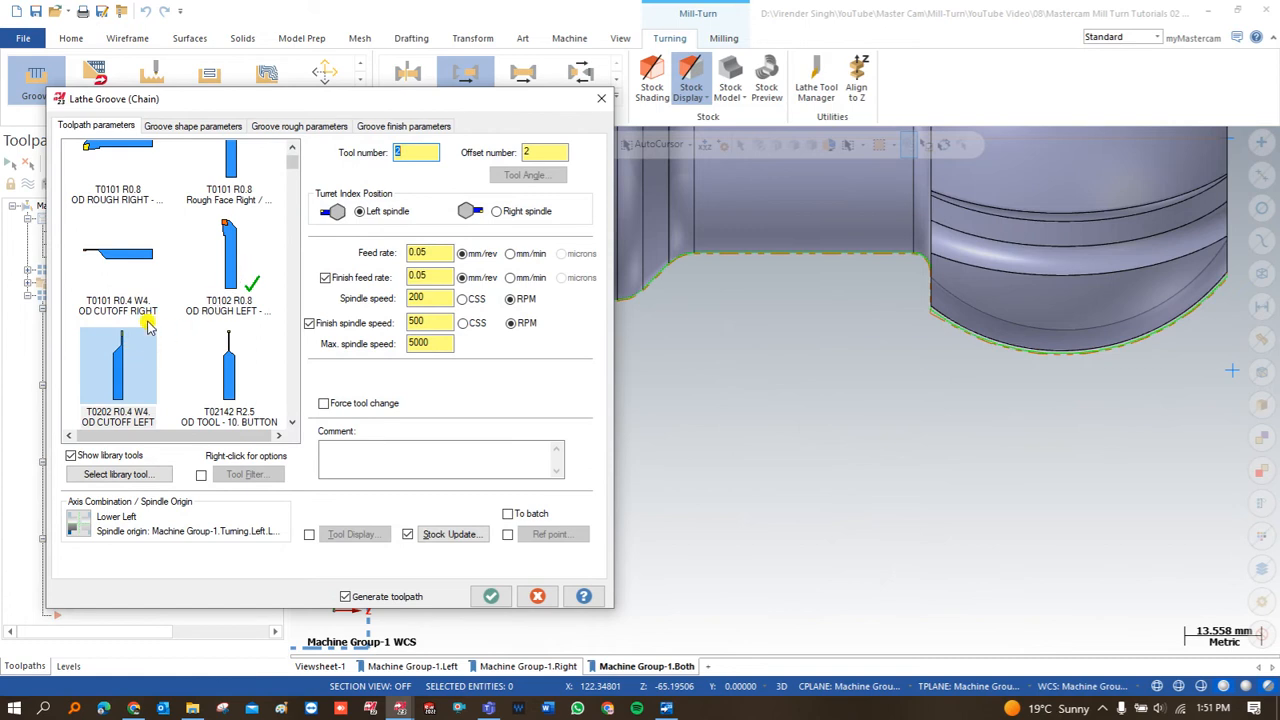
Select the T0202 R0.4 W4 OD Cutoff Left tool for the groove operation, keeping the Lower Left axis combination.
scroll(143, 310, "down", 2)
scroll(143, 310, "down", 6)
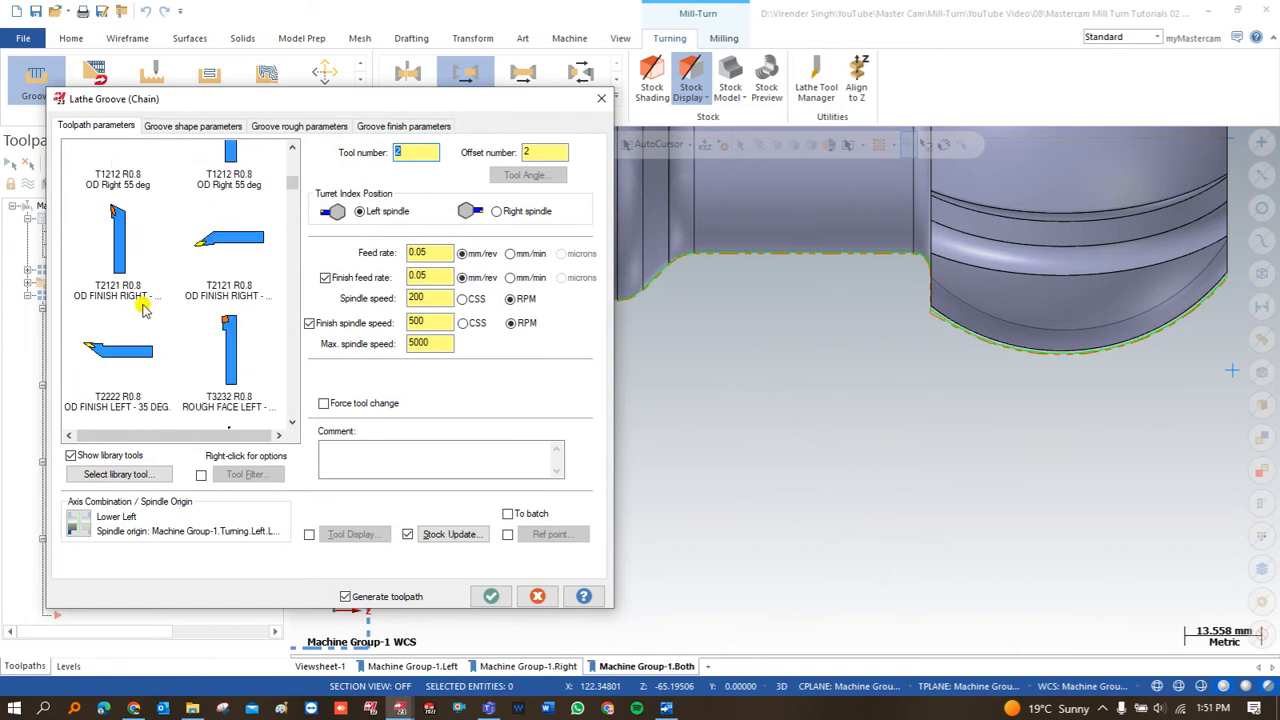
scroll(128, 325, "down", 4)
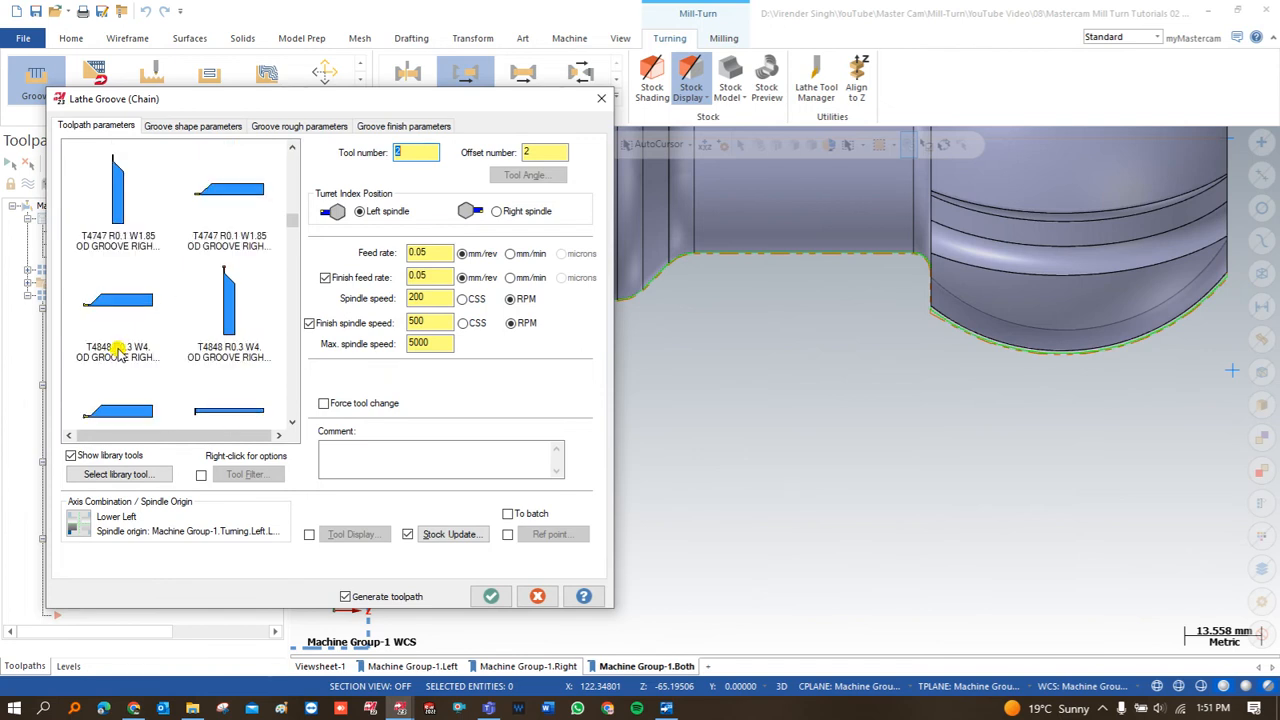
scroll(117, 356, "down", 4)
left_click(78, 522)
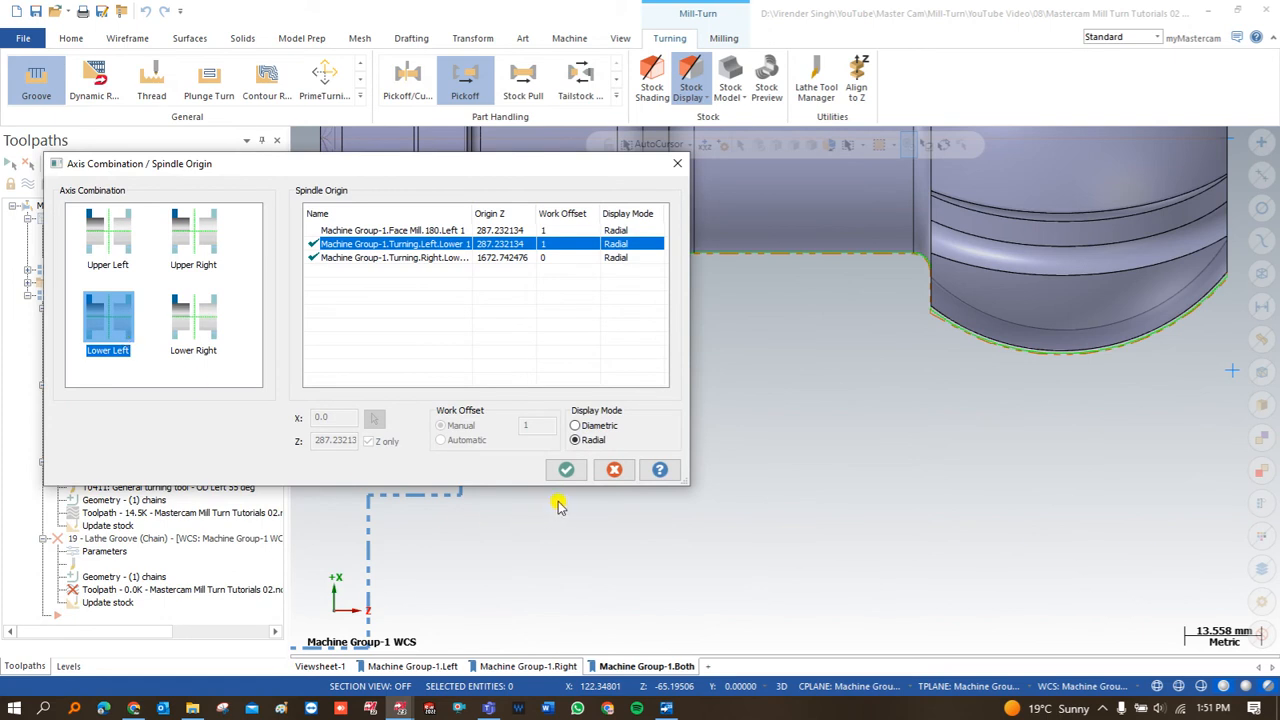
left_click(566, 469)
scroll(97, 336, "up", 10)
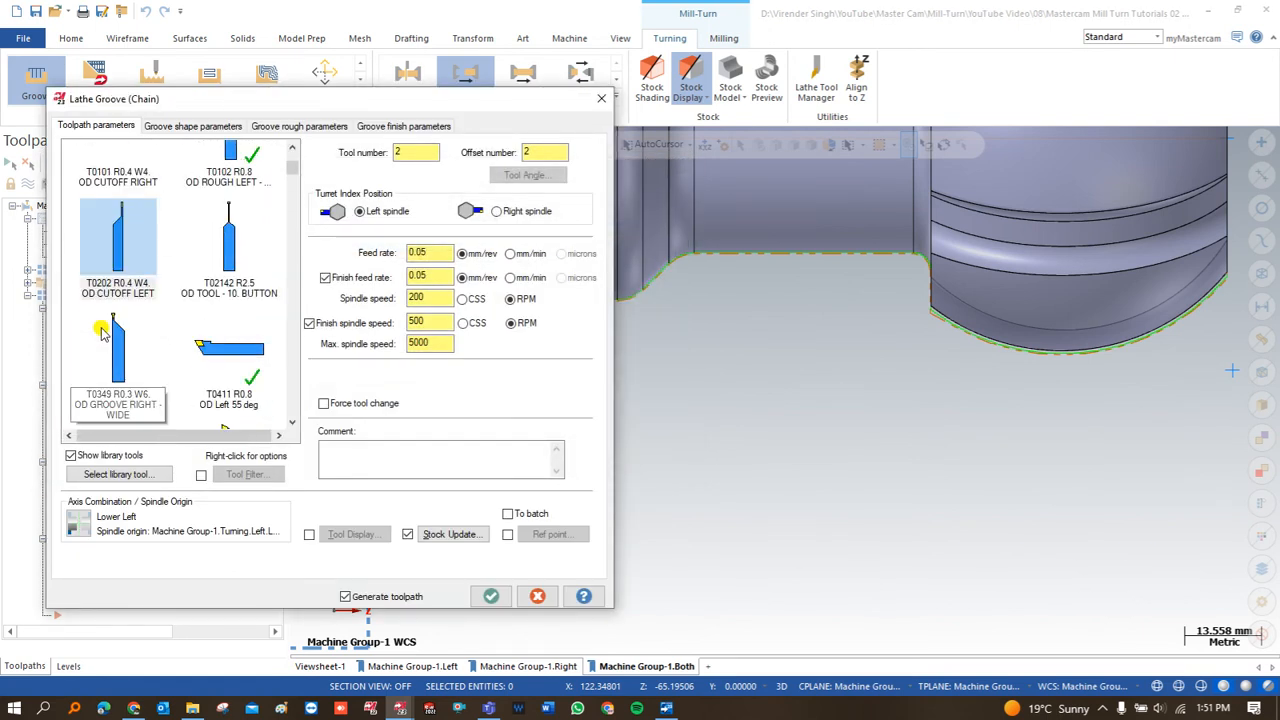
left_click(133, 256)
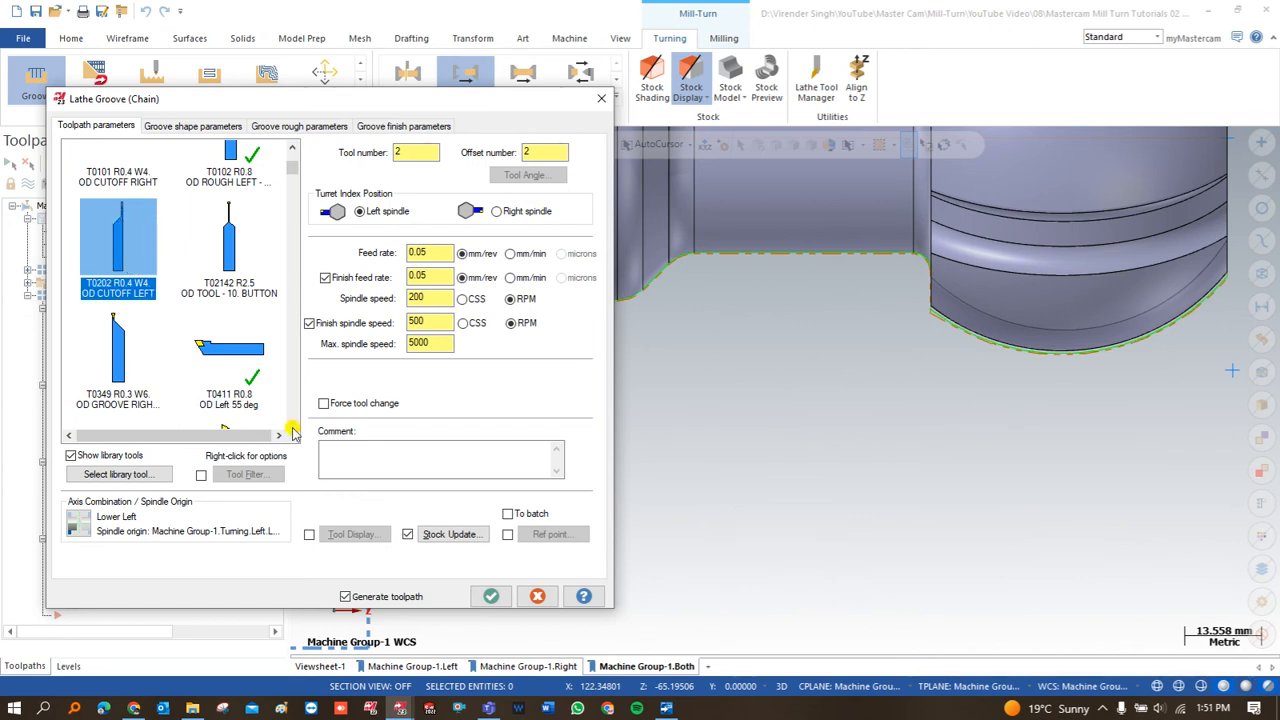
Enable reference points and pick an approach point just outside the ball's outer end, at about X 52.0, Z 15.1.
left_click(510, 536)
left_click(545, 534)
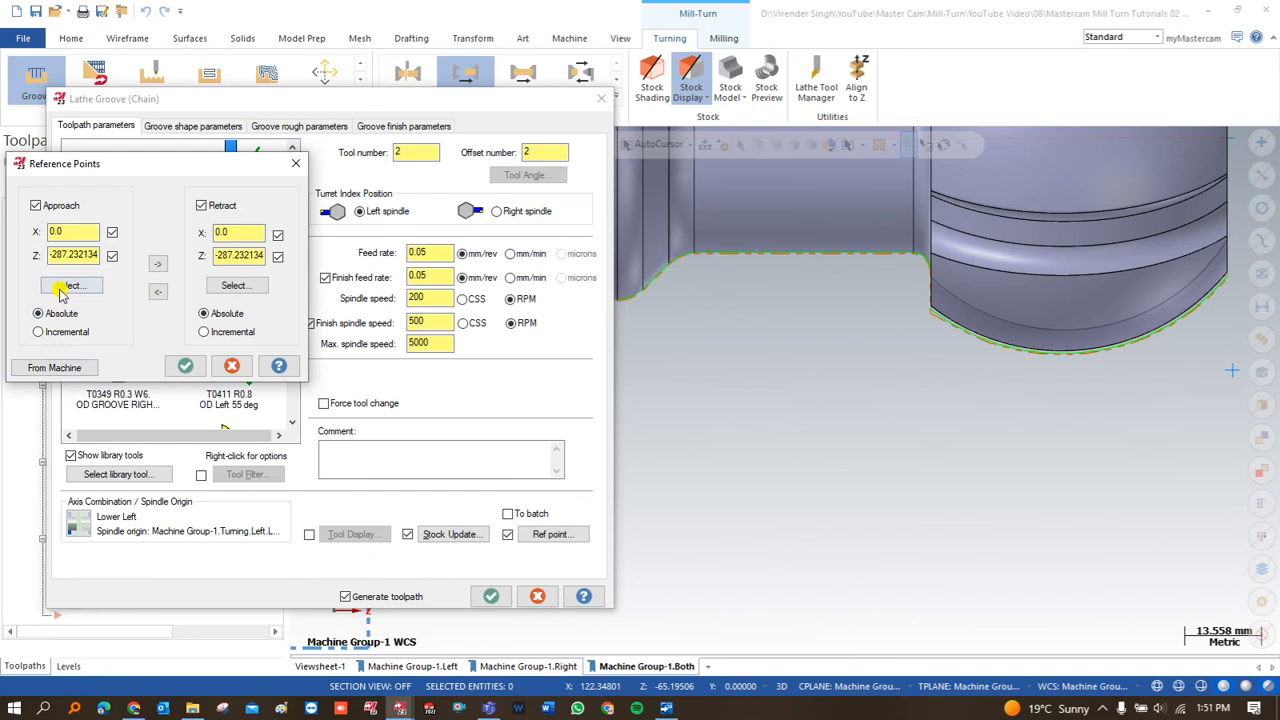
left_click(77, 285)
scroll(325, 271, "down", 2)
left_click(966, 370)
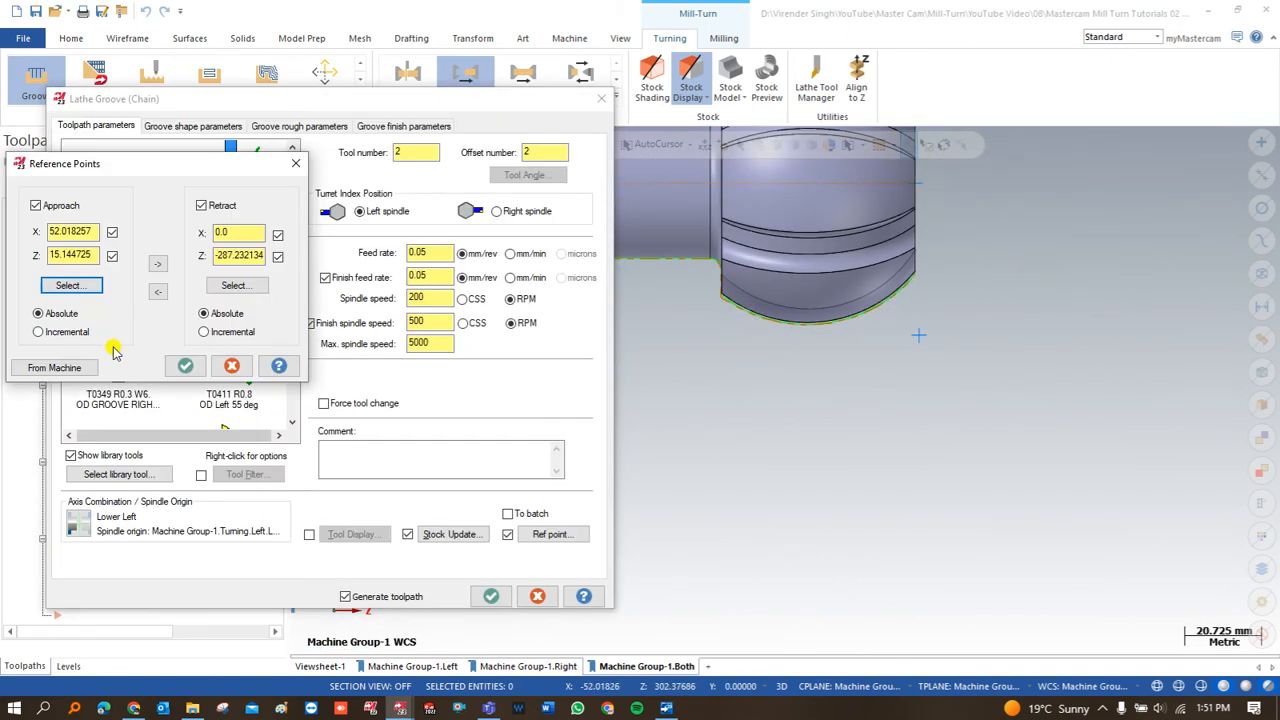
left_click(185, 366)
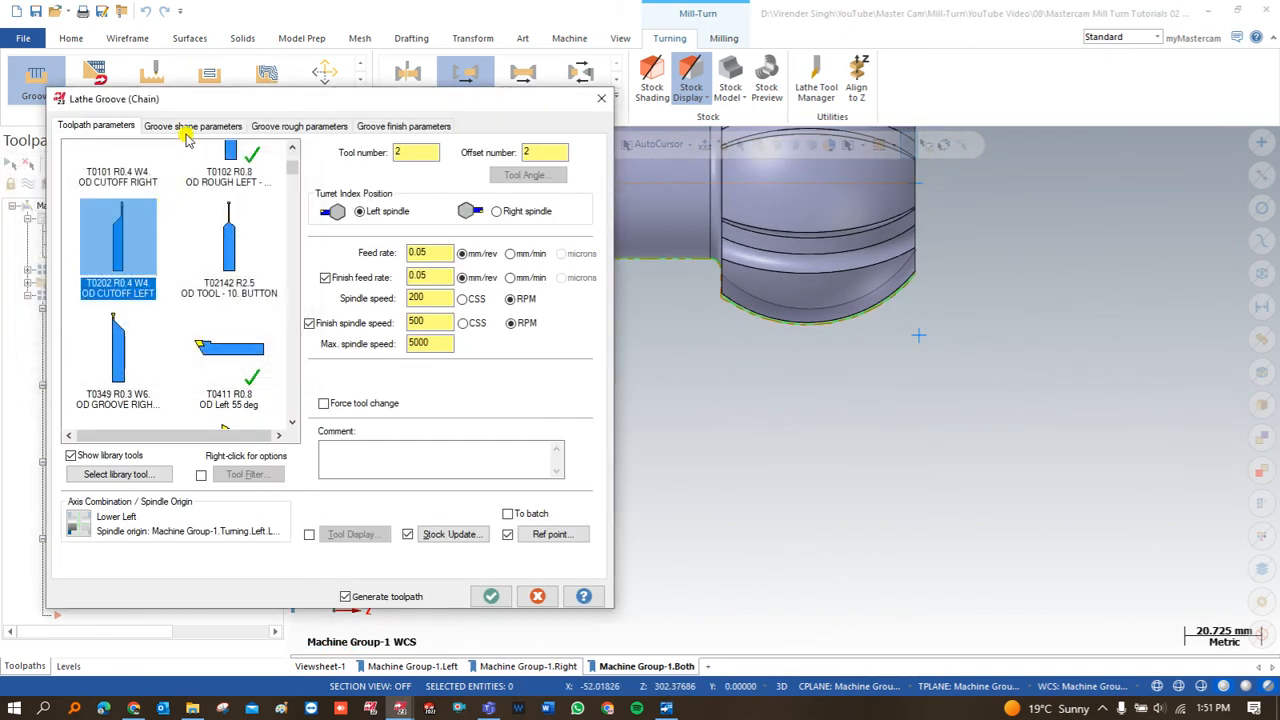
Disable roughing in the groove operation's rough parameters.
left_click(186, 128)
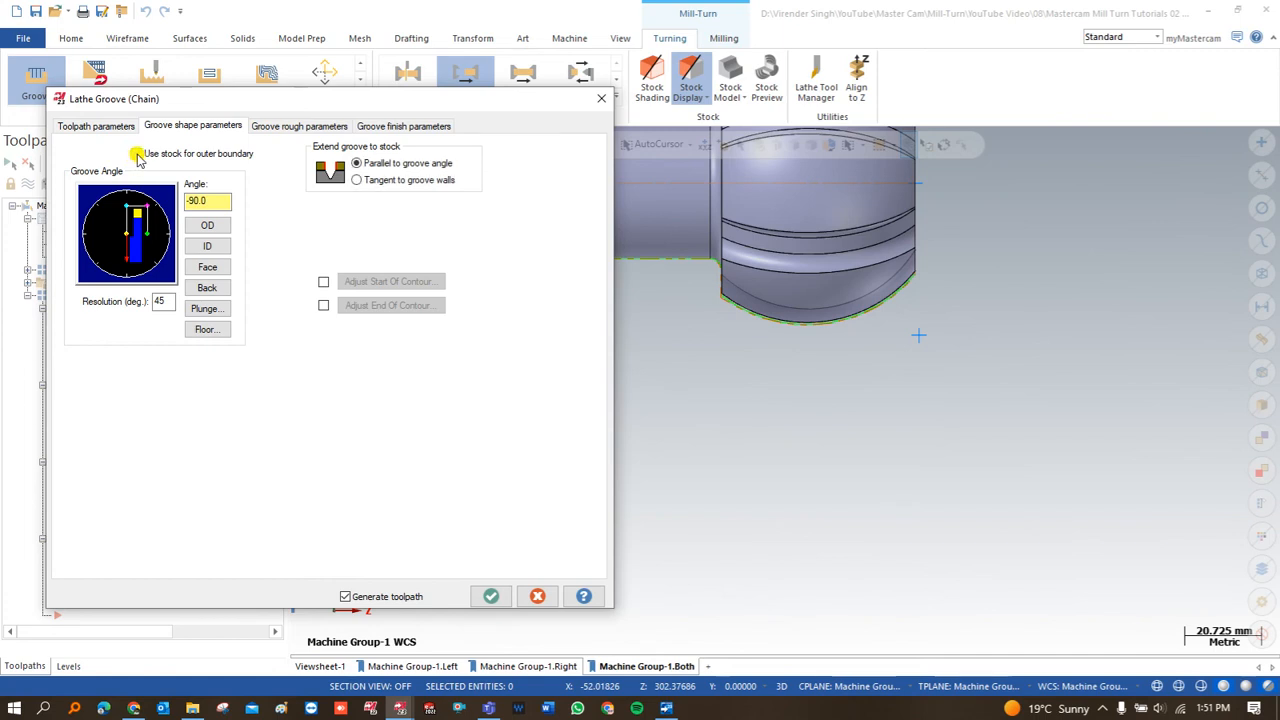
left_click(287, 127)
left_click(67, 152)
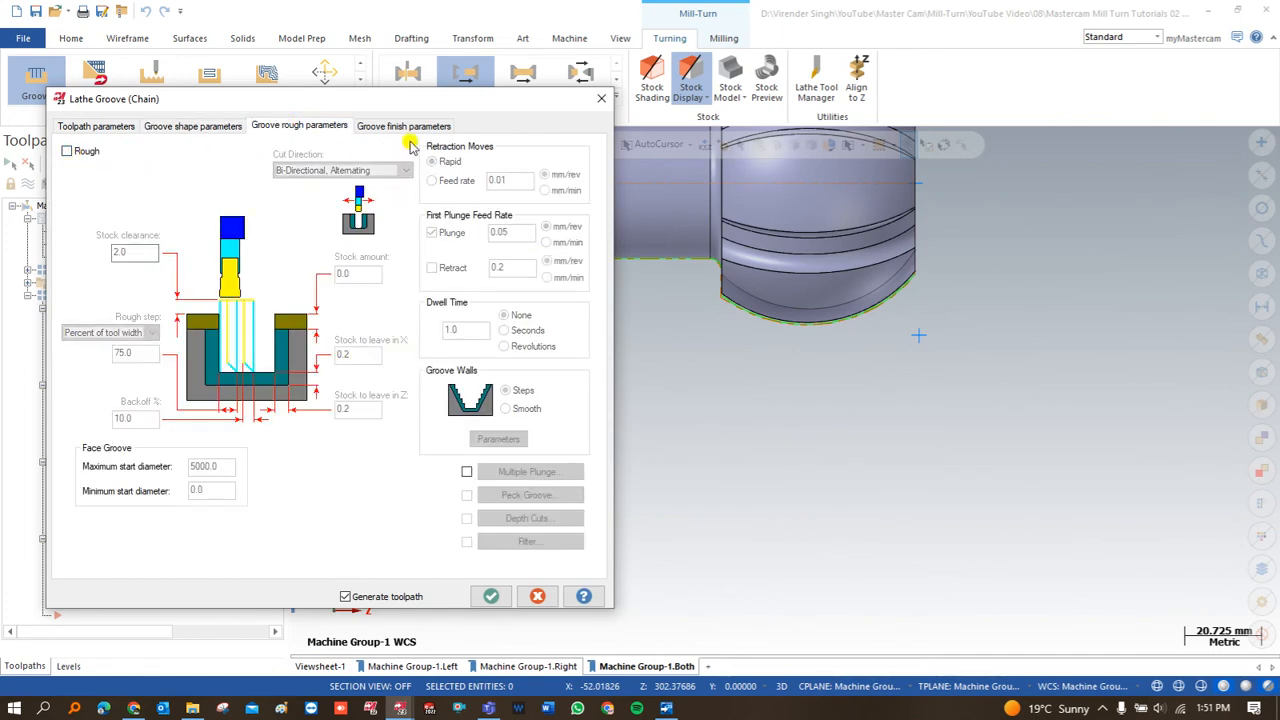
Set the groove finish lead-in vectors to Tangent for both the first and second pass, and generate the toolpath.
left_click(431, 127)
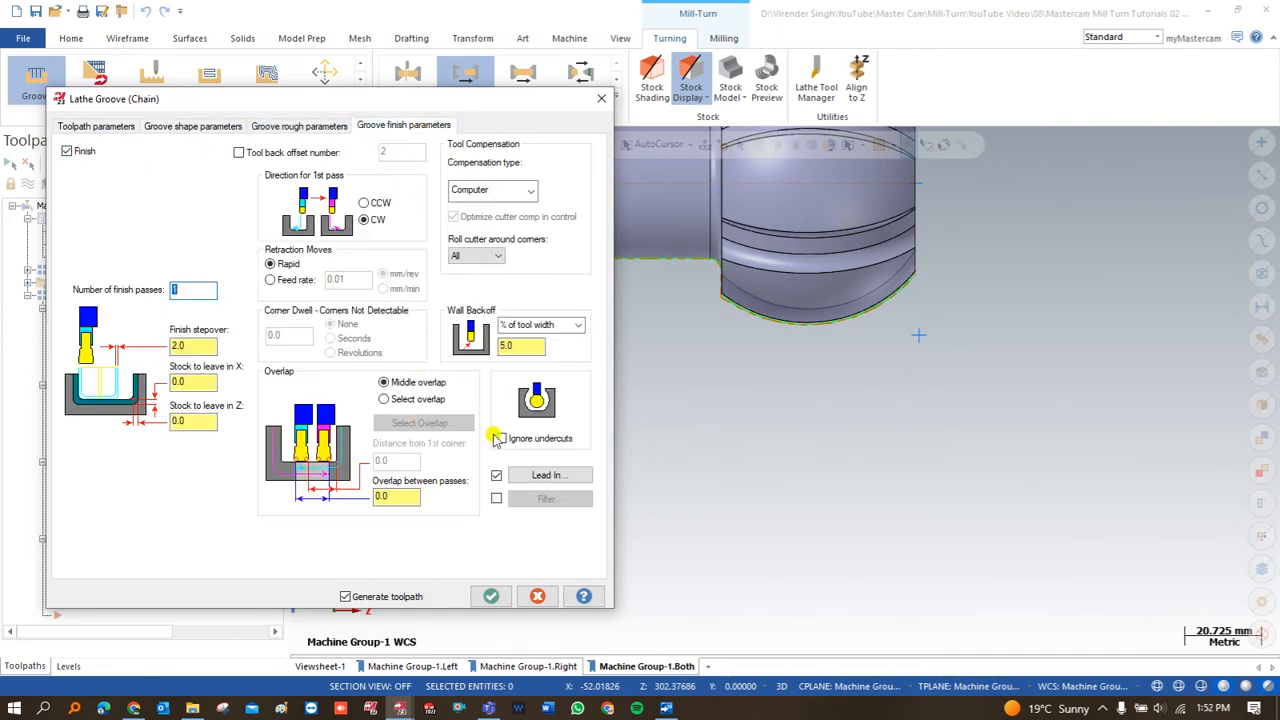
left_click(548, 475)
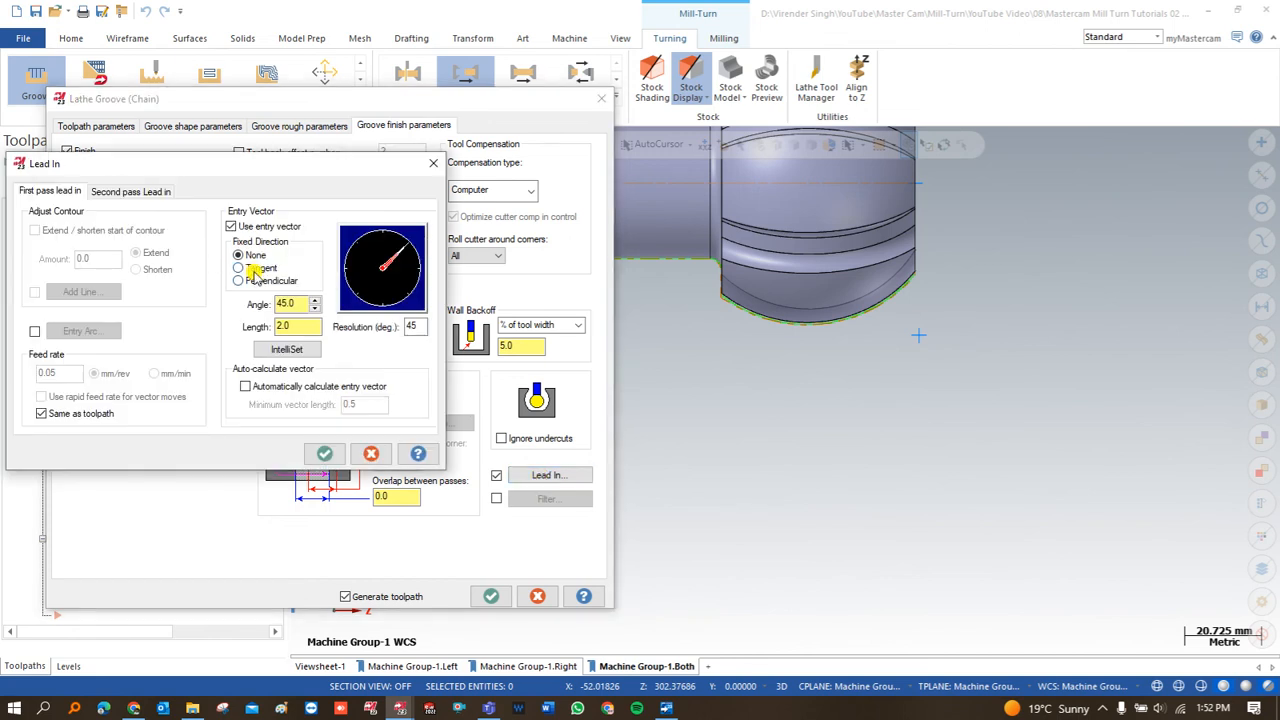
left_click(240, 270)
left_click(115, 191)
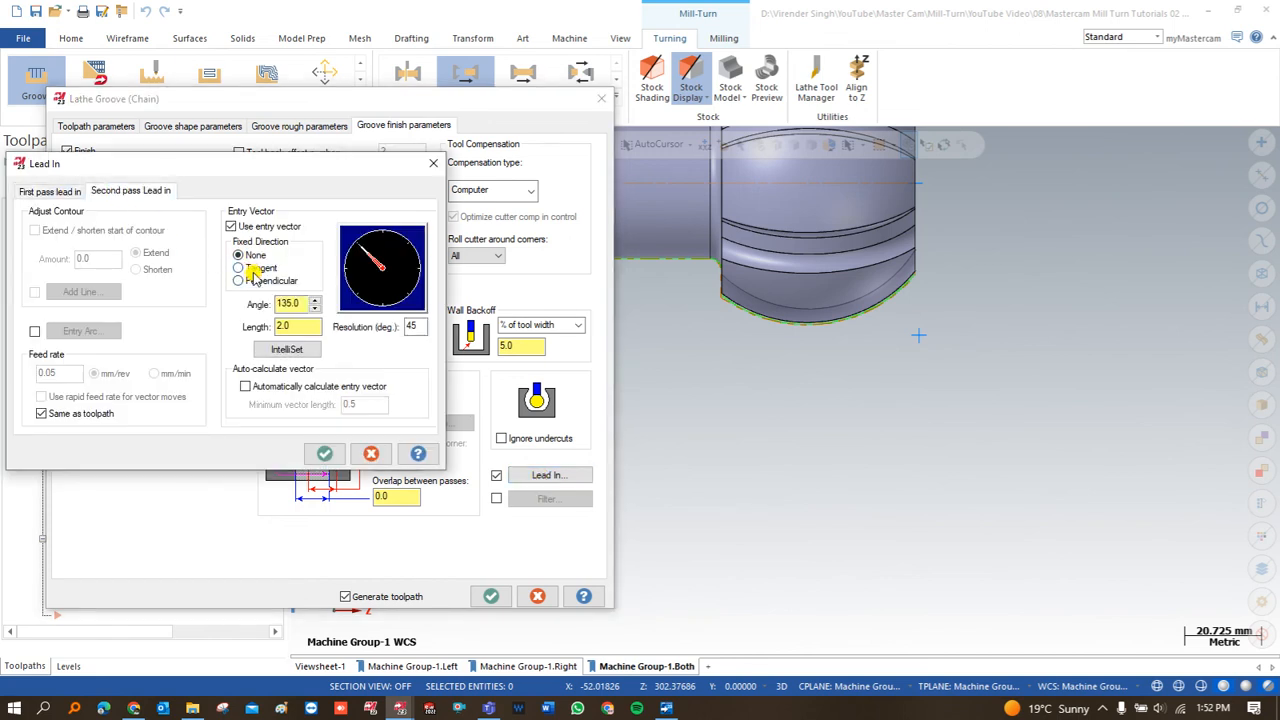
left_click(240, 268)
left_click(324, 453)
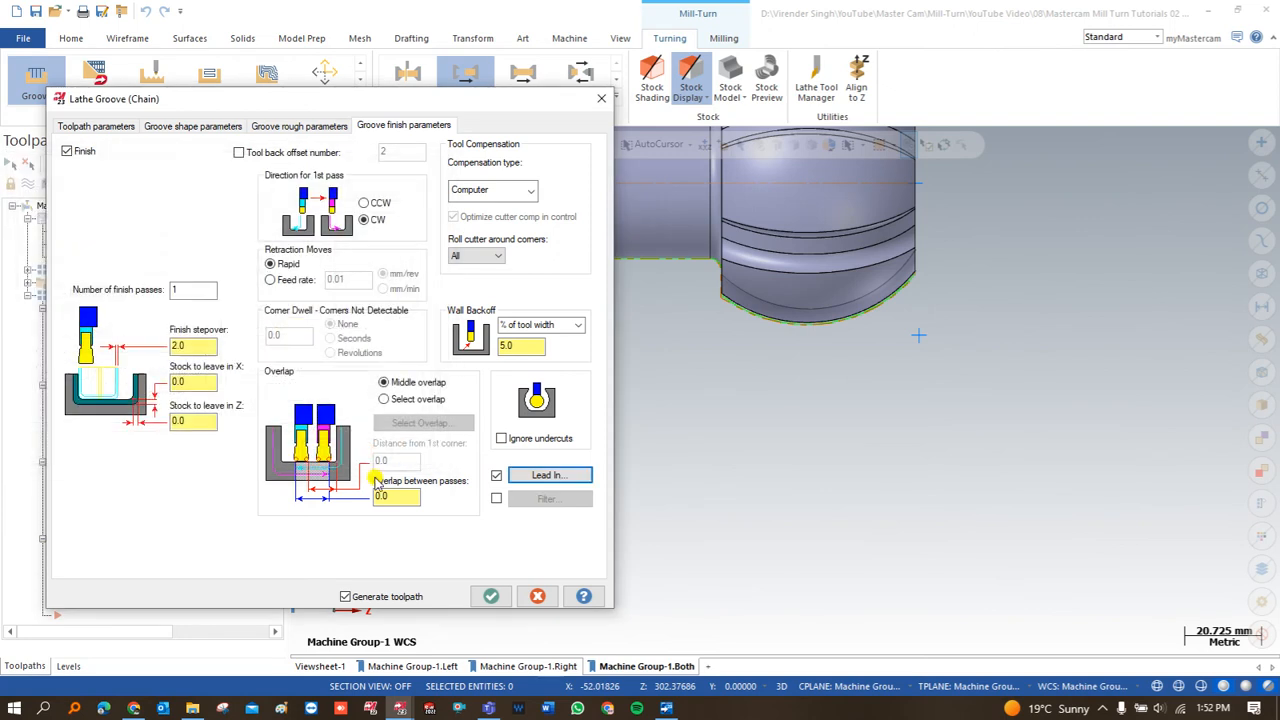
left_click(491, 596)
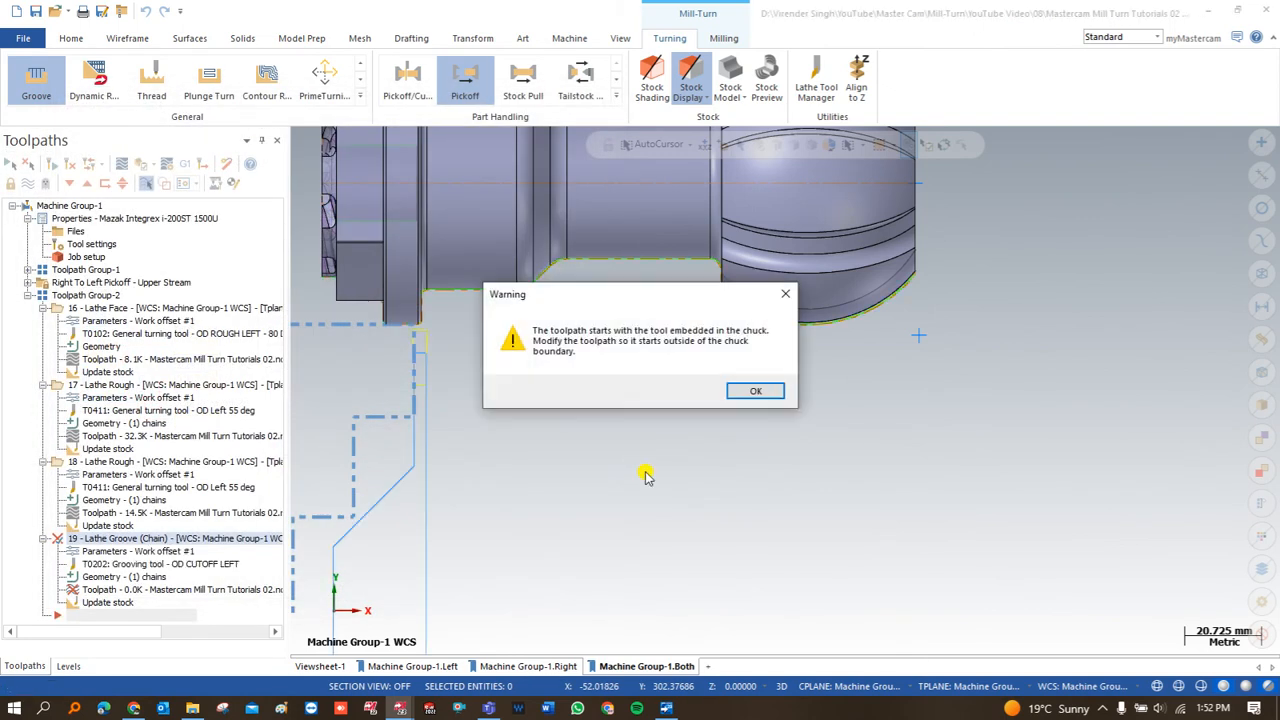
left_click(752, 393)
left_click(716, 394)
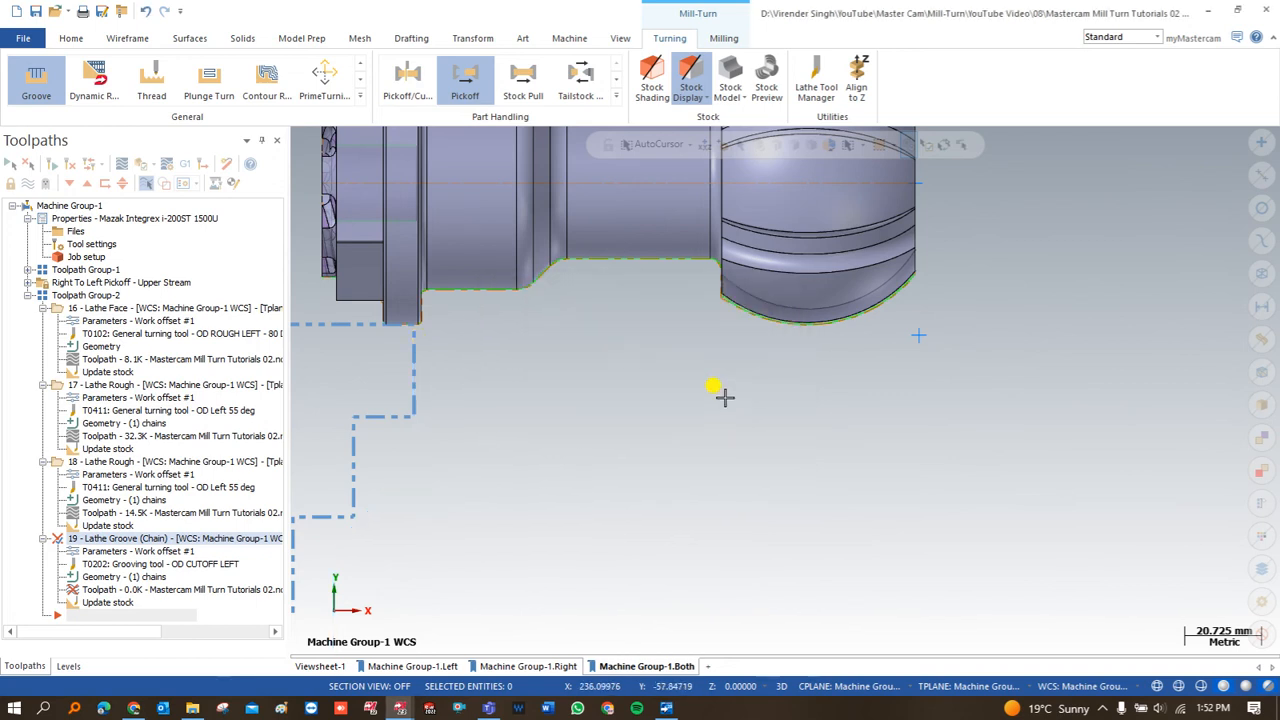
Reopen the groove operation, enable automatic entry vector calculation for the first pass lead-in and regenerate the toolpath.
scroll(737, 402, "down", 1)
scroll(737, 402, "down", 2)
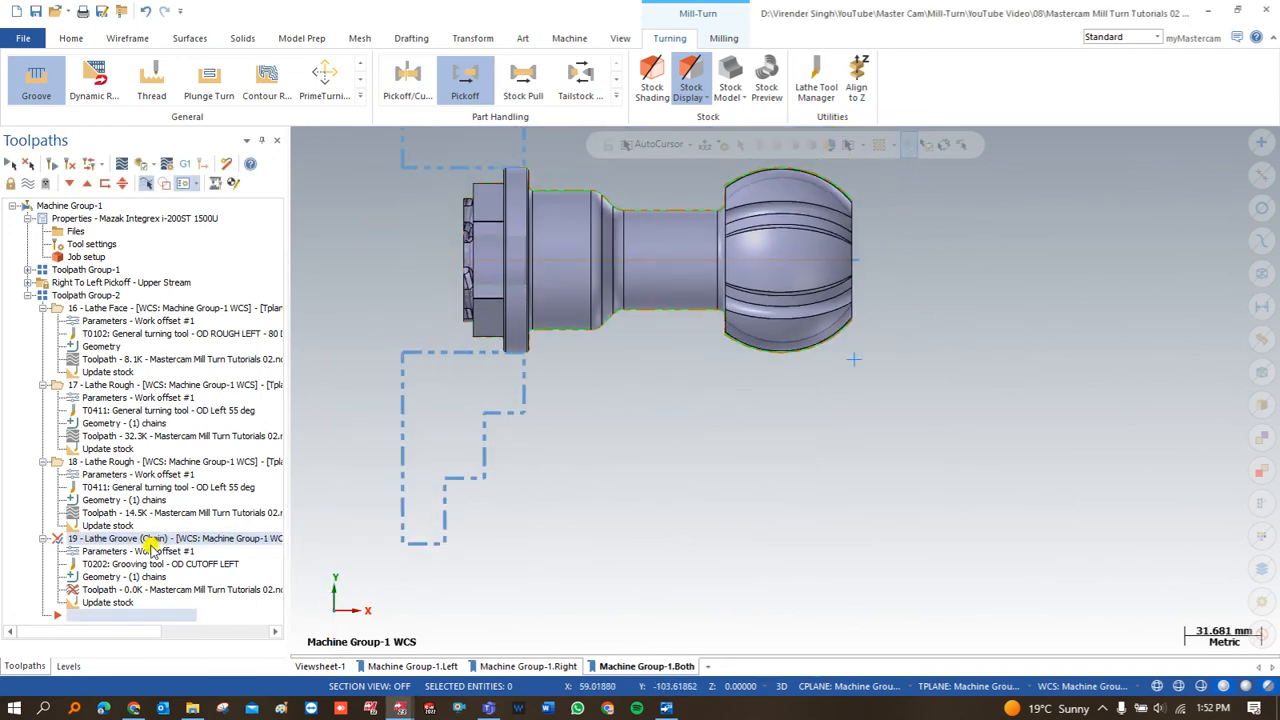
left_click(146, 550)
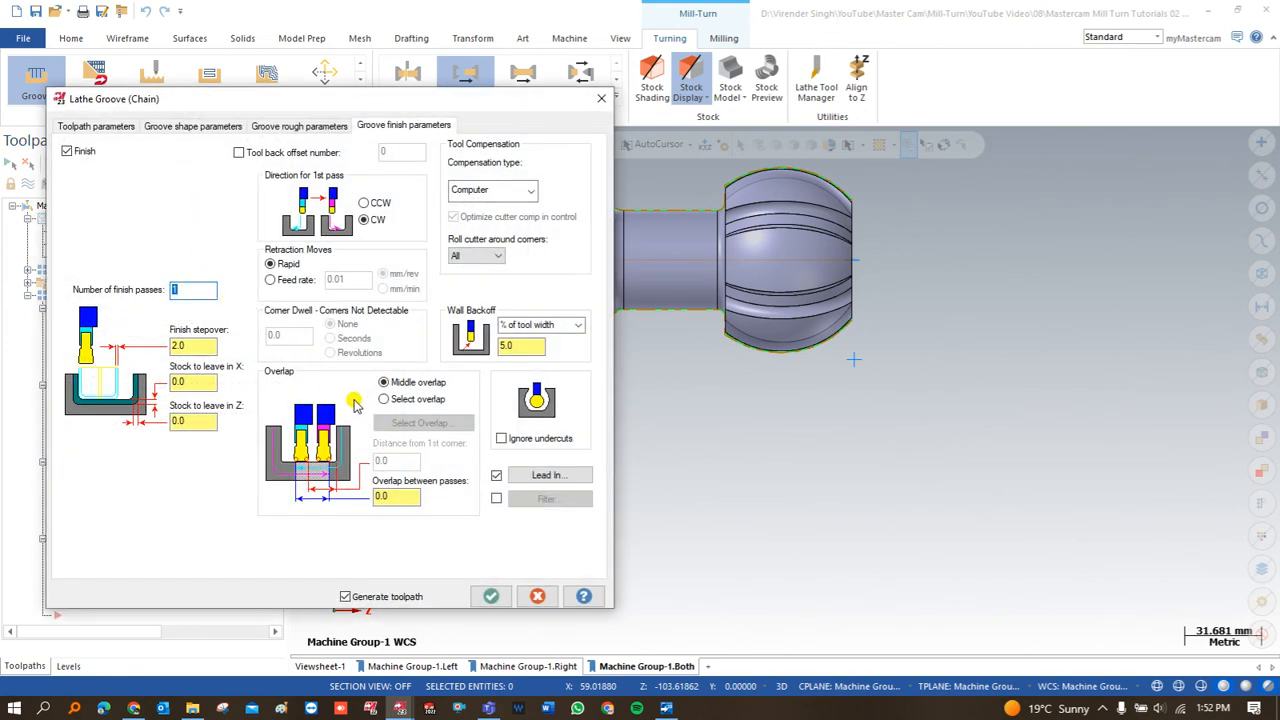
left_click(538, 475)
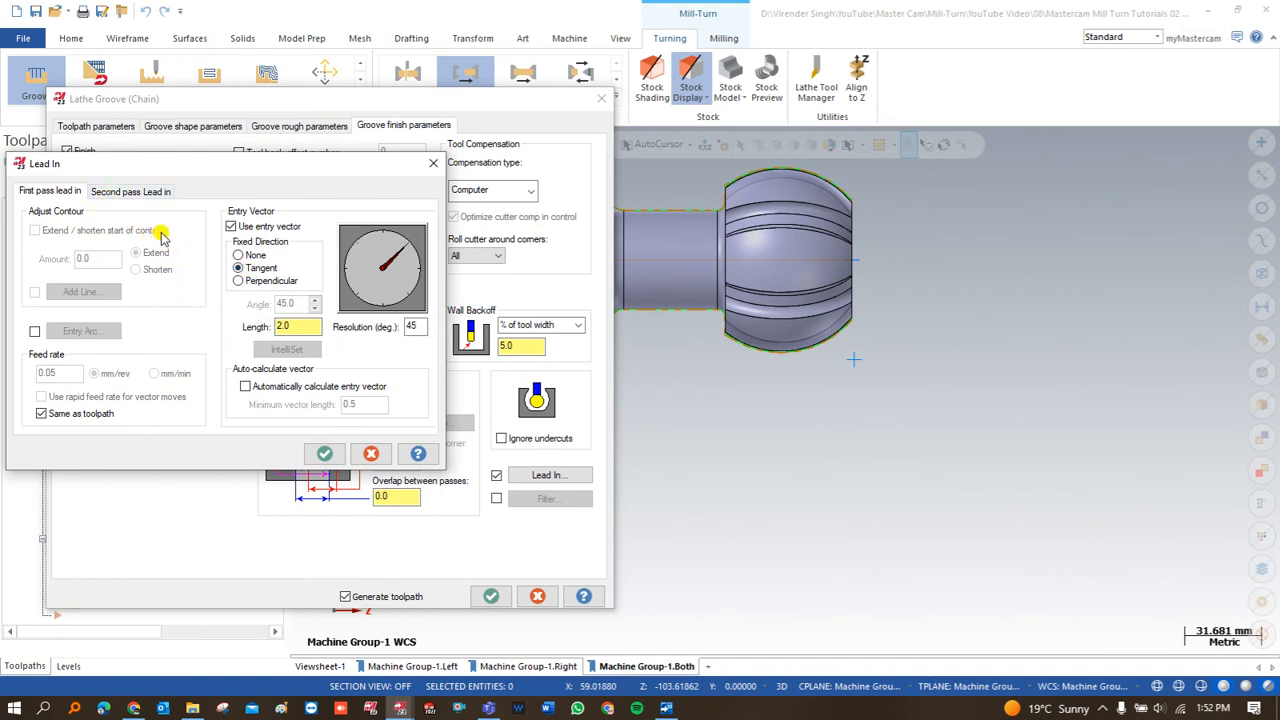
left_click(250, 387)
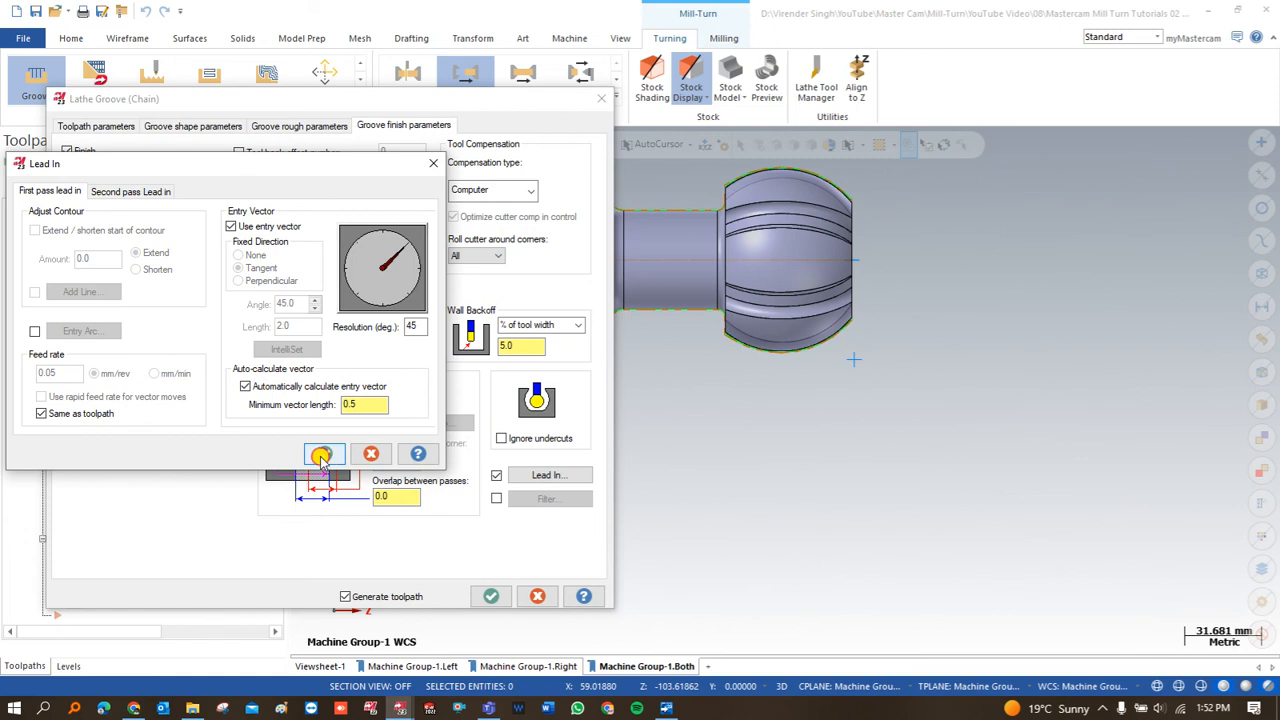
left_click(322, 456)
left_click(490, 596)
Backplot the groove toolpath to check the tool's motion along the ball, neck and flange.
scroll(600, 430, "up", 2)
scroll(616, 455, "down", 2)
scroll(608, 302, "up", 1)
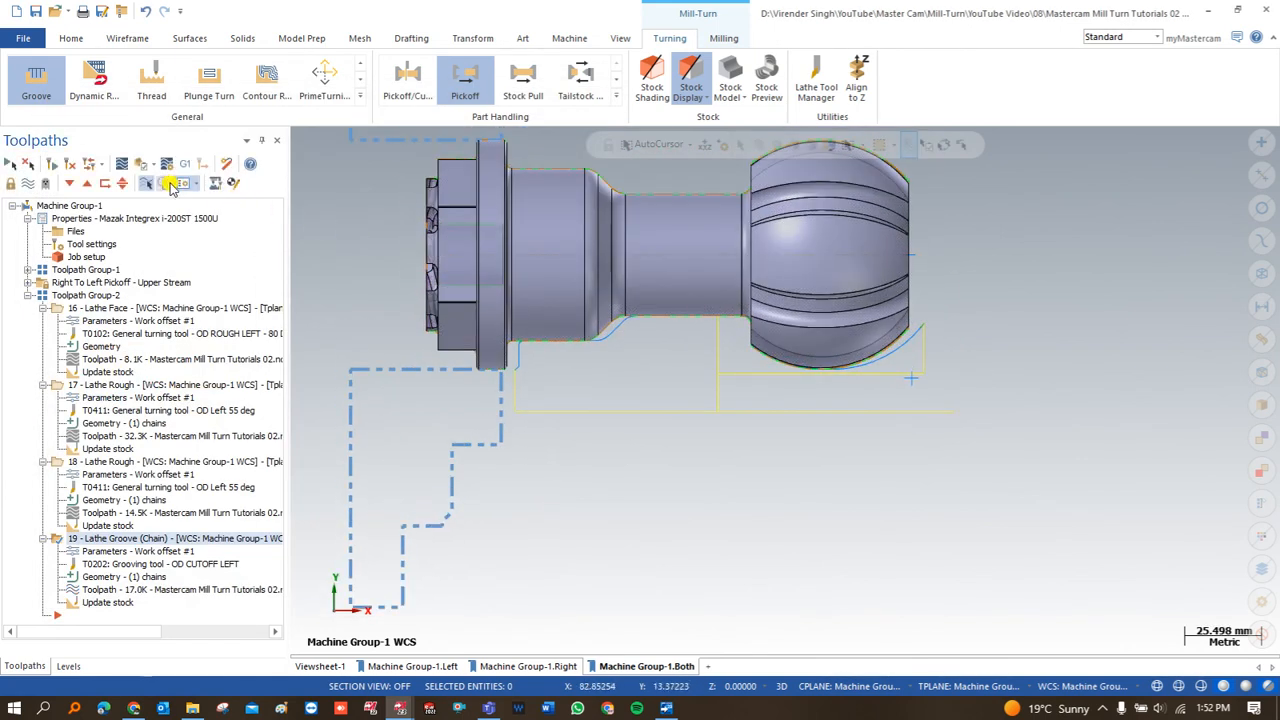
left_click(122, 164)
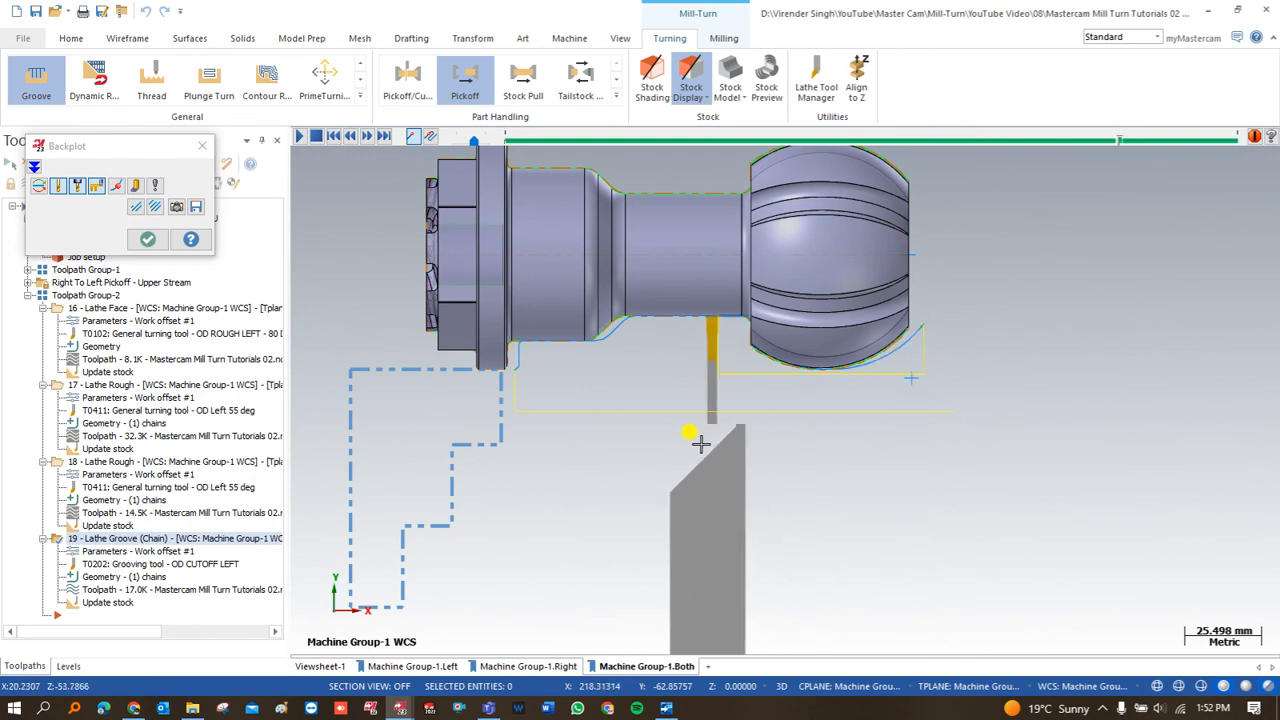
key("Escape")
Examine the part with its groove toolpath from the front and in a rotated view, focusing on the ball's slots.
scroll(640, 452, "down", 4)
scroll(654, 400, "up", 3)
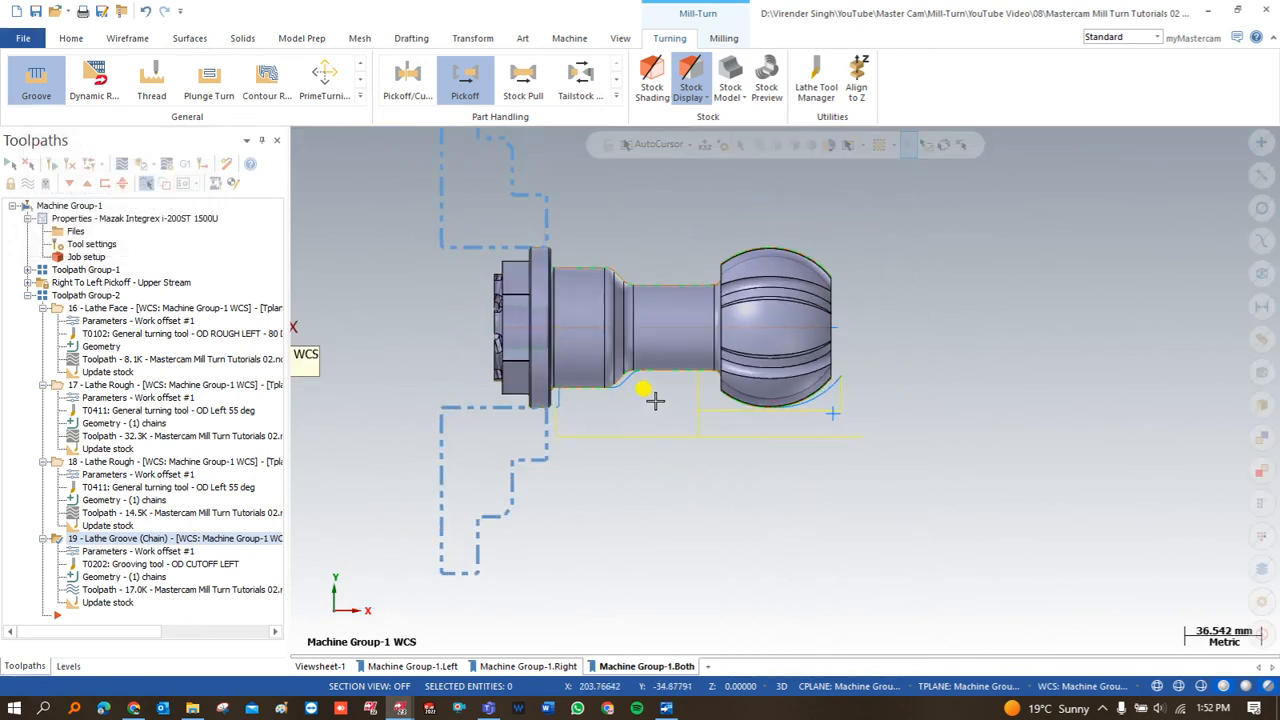
scroll(540, 458, "down", 2)
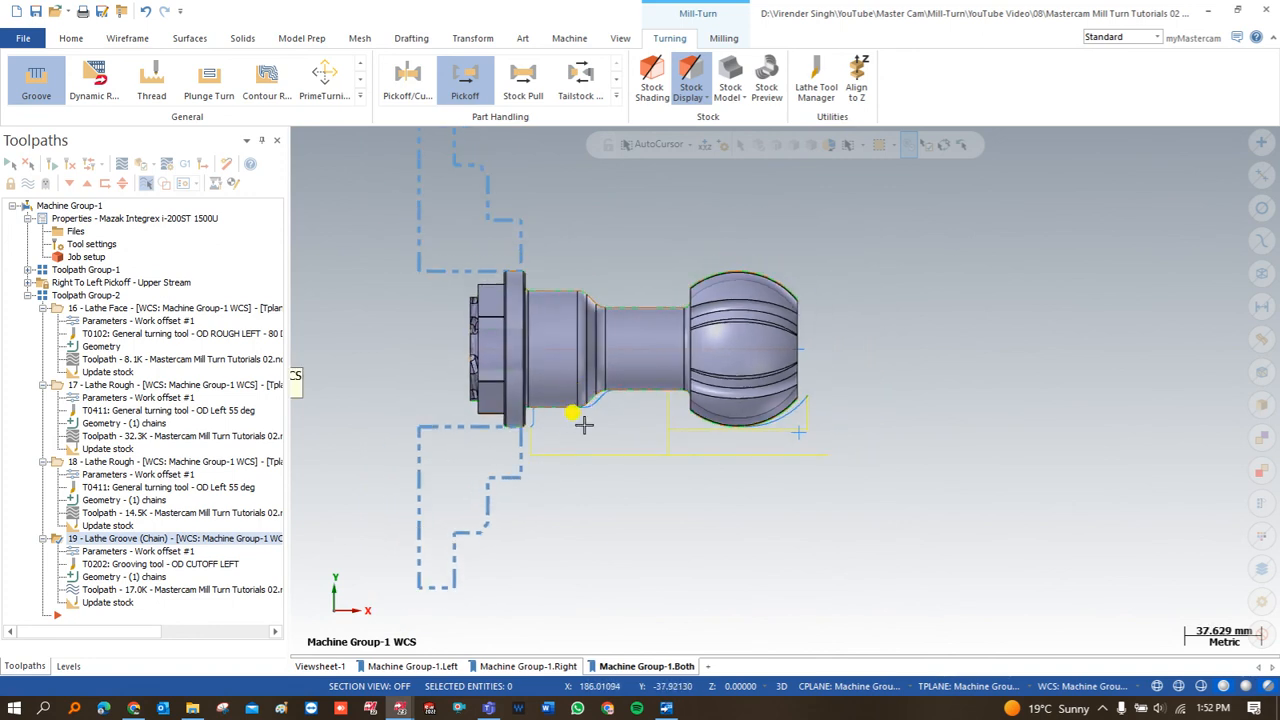
scroll(680, 390, "up", 2)
scroll(709, 310, "up", 1)
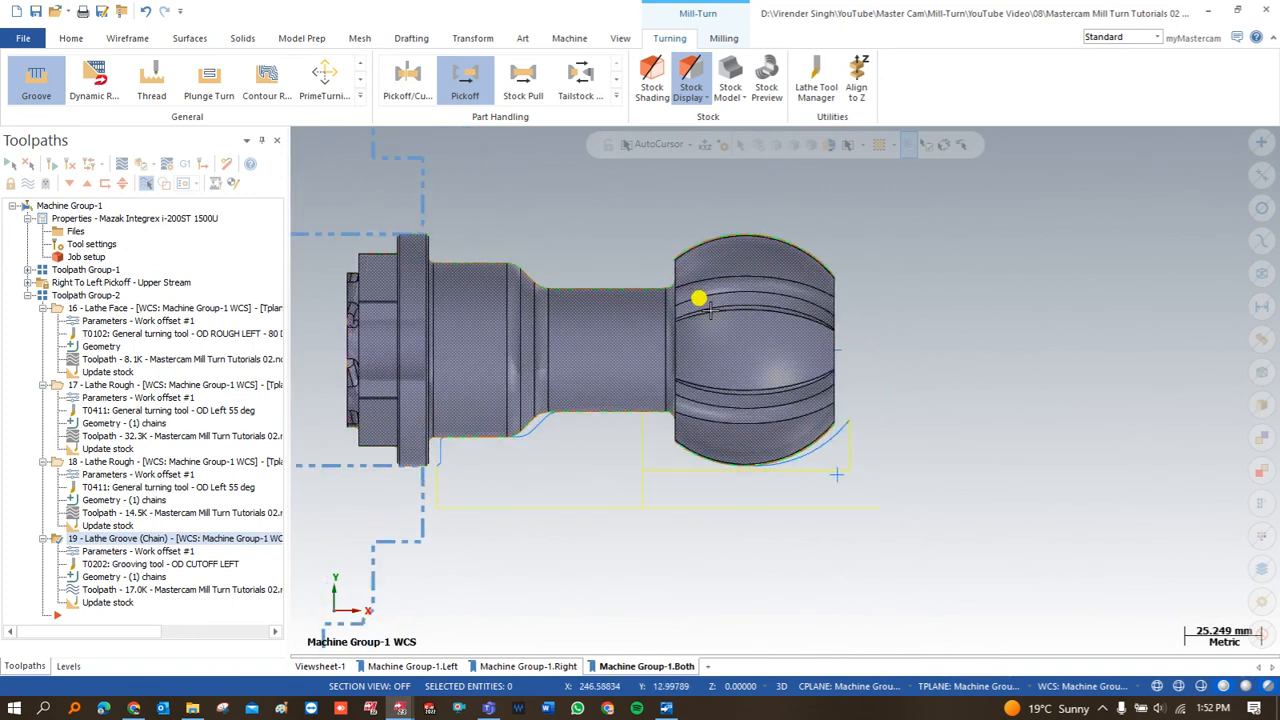
mouse_move(706, 318)
middle_mouse_down()
mouse_move(695, 340)
mouse_move(775, 305)
mouse_move(715, 305)
middle_mouse_up()
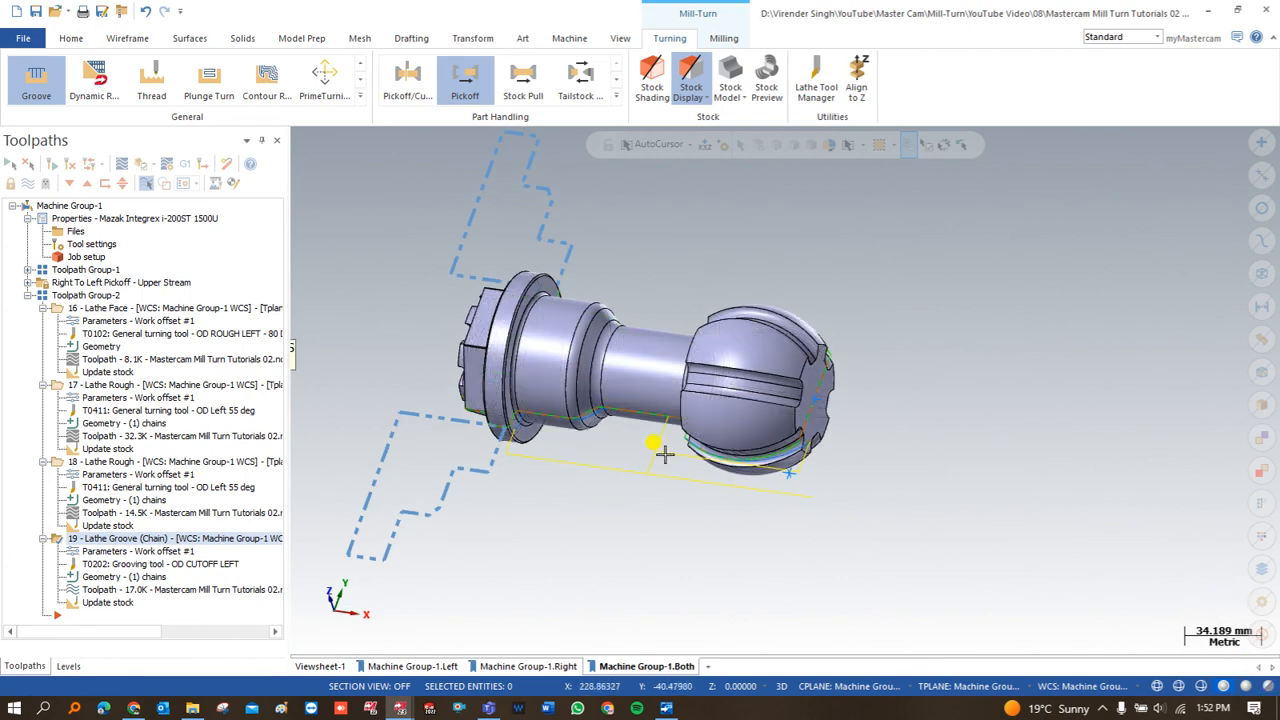
scroll(718, 370, "up", 1)
mouse_move(727, 387)
middle_mouse_down()
mouse_move(734, 323)
mouse_move(757, 366)
mouse_move(737, 354)
mouse_move(698, 383)
mouse_move(621, 365)
mouse_move(743, 402)
middle_mouse_up()
scroll(698, 383, "up", 1)
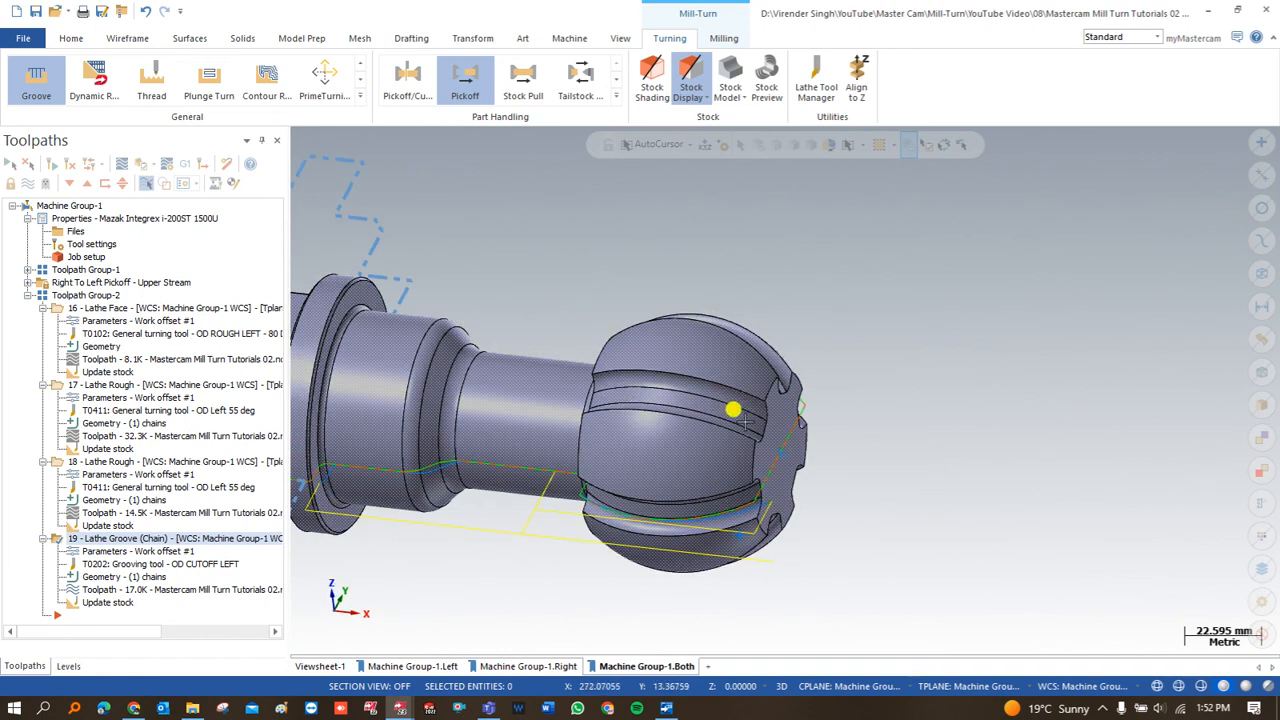